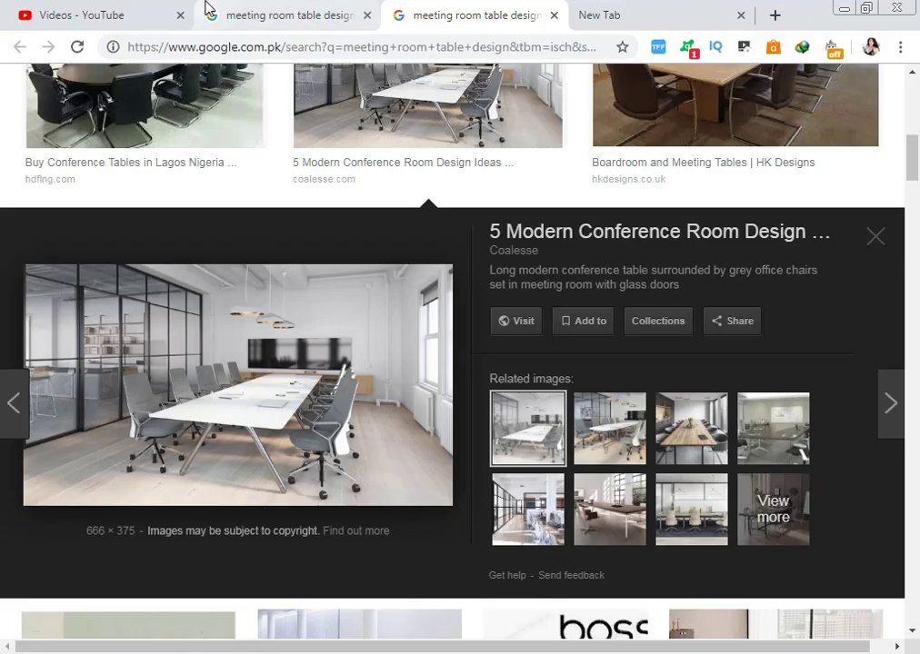
Switch to the table design search and show its Images results.
{"action": "left_click", "coordinate": [207, 11]}
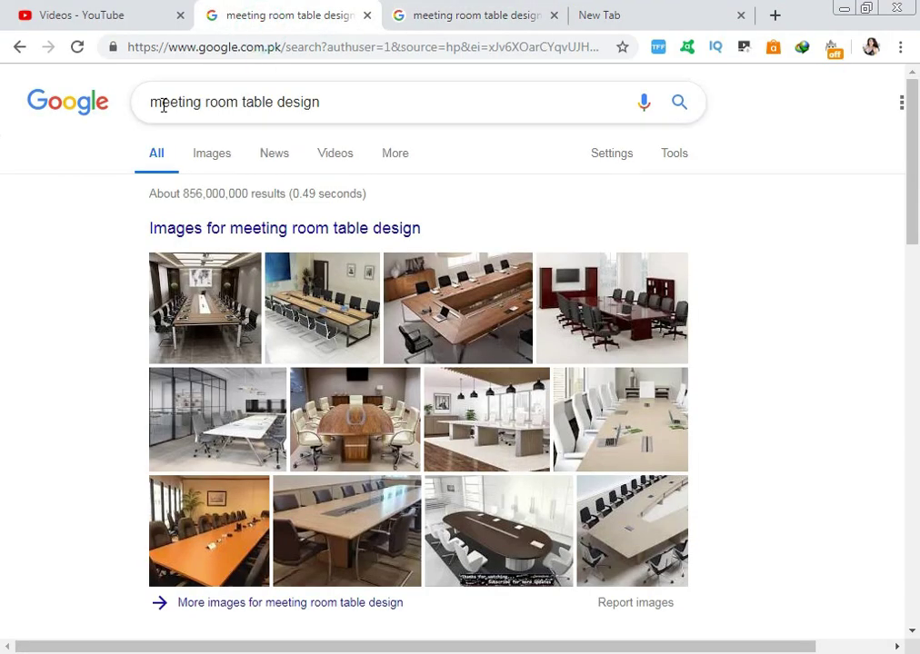
{"action": "left_click_drag", "start_coordinate": [317, 102], "coordinate": [138, 109]}
{"action": "left_click", "coordinate": [26, 300]}
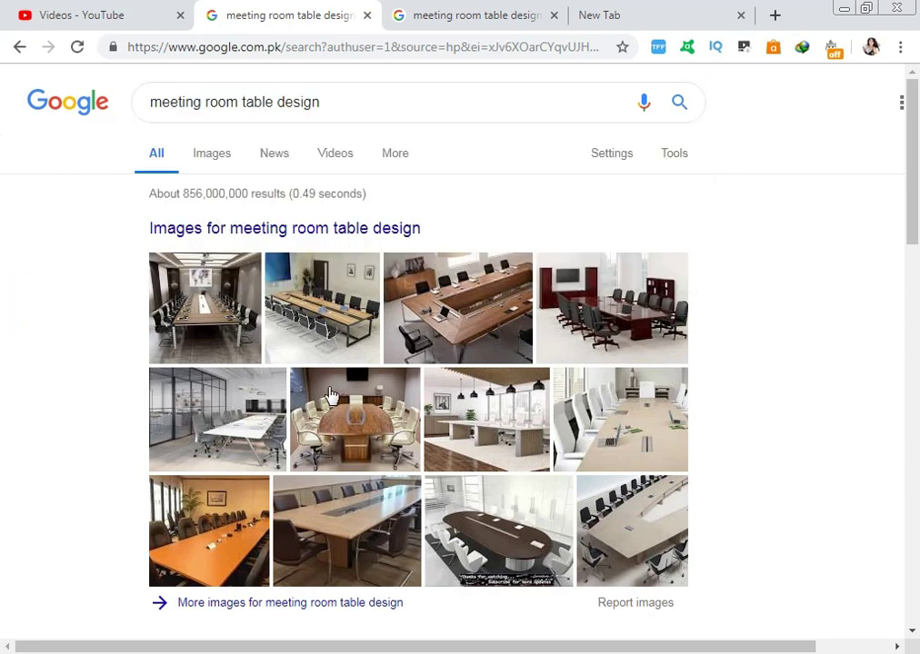
{"action": "left_click", "coordinate": [470, 16]}
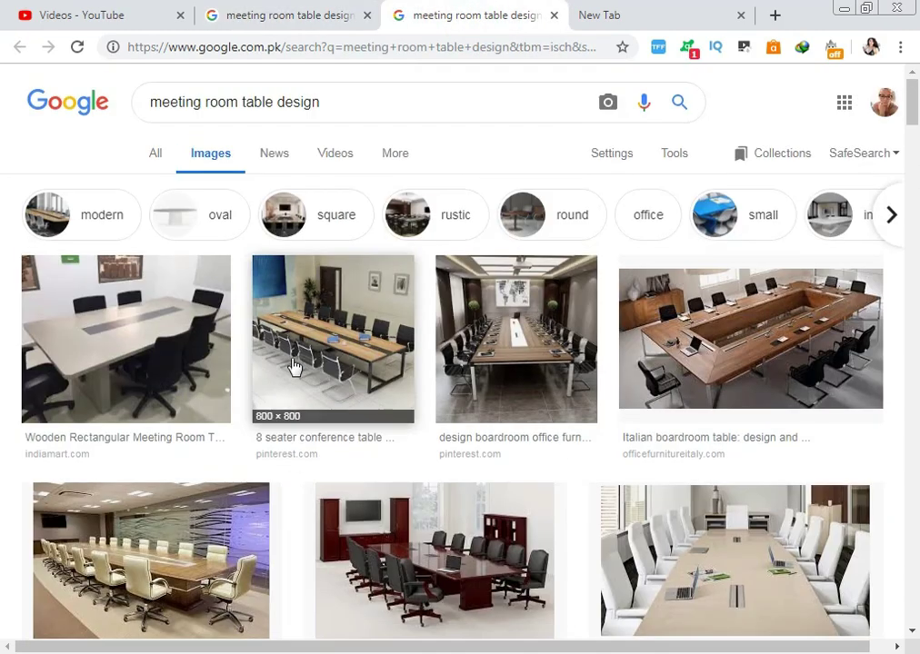
Preview the 8 seater conference table with a wooden top on a black metal frame.
{"action": "left_click", "coordinate": [178, 324]}
{"action": "scroll", "coordinate": [341, 423], "scroll_direction": "up", "scroll_amount": 3}
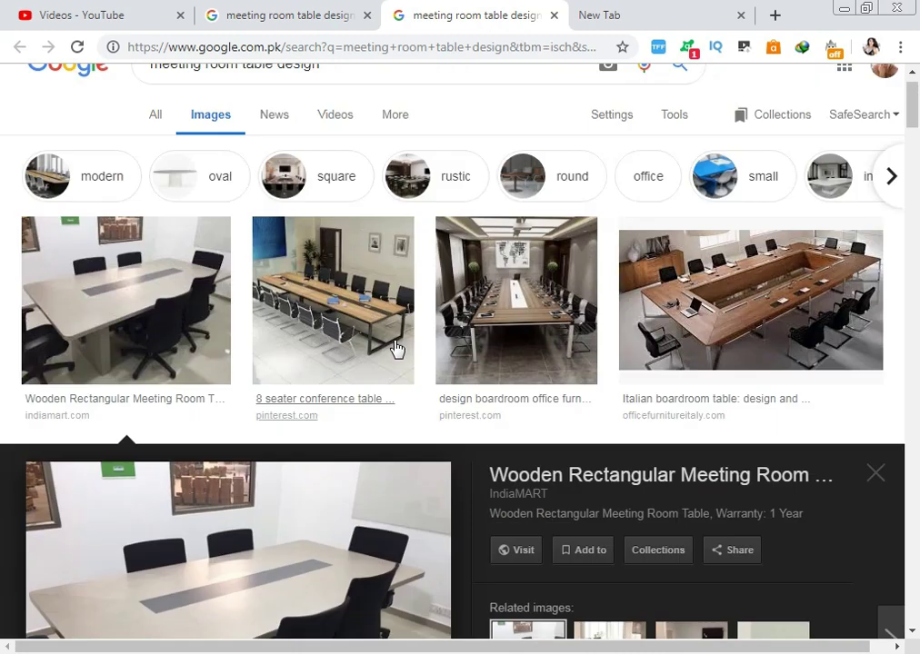
{"action": "left_click", "coordinate": [352, 384]}
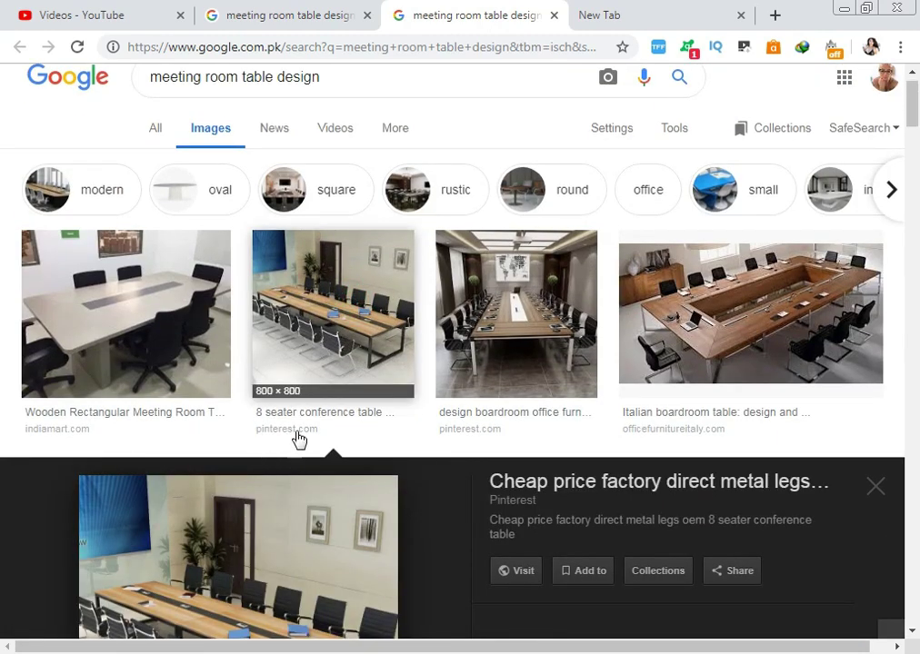
{"action": "scroll", "coordinate": [392, 370], "scroll_direction": "up", "scroll_amount": 1}
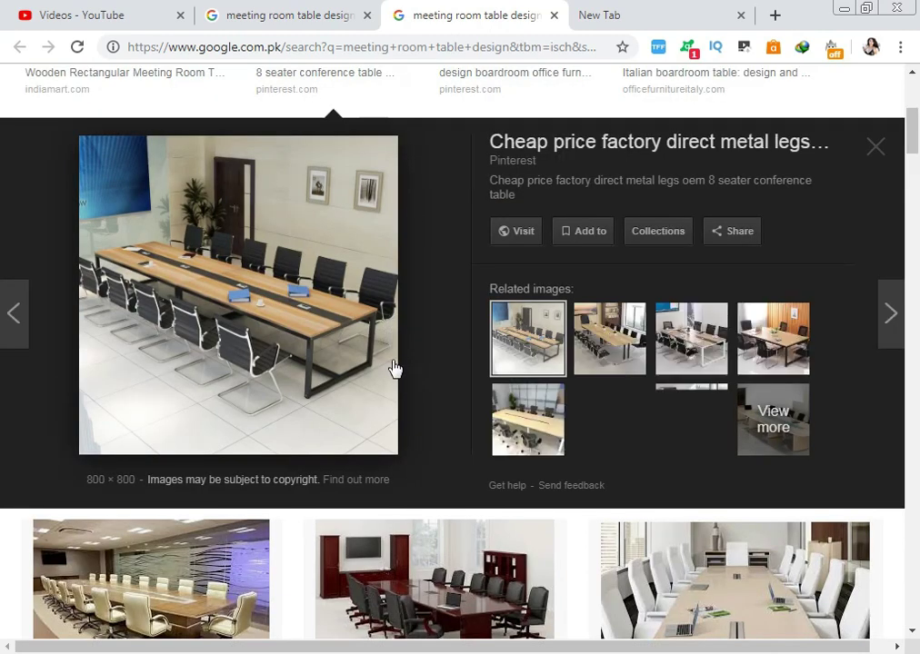
{"action": "scroll", "coordinate": [400, 384], "scroll_direction": "up", "scroll_amount": 1}
{"action": "scroll", "coordinate": [397, 441], "scroll_direction": "up", "scroll_amount": 1}
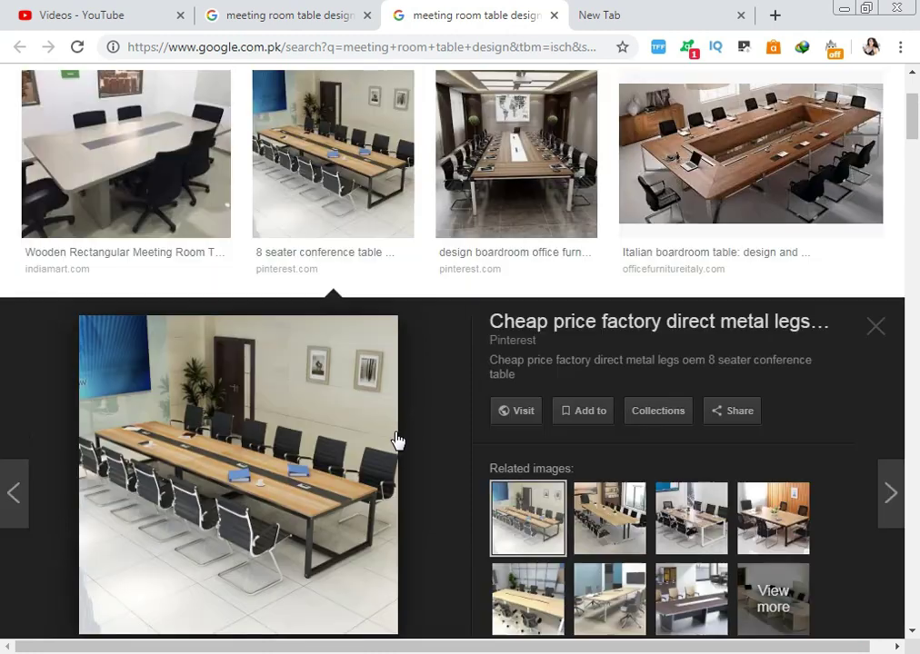
{"action": "scroll", "coordinate": [406, 427], "scroll_direction": "down", "scroll_amount": 1}
{"action": "scroll", "coordinate": [359, 409], "scroll_direction": "down", "scroll_amount": 2}
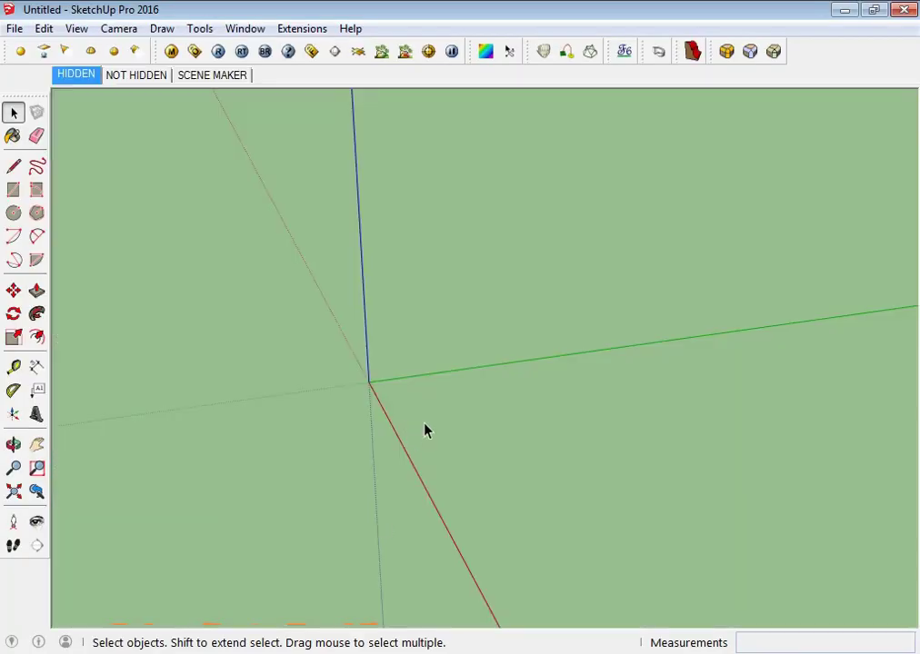
{"action": "mouse_move", "coordinate": [426, 430]}
{"action": "middle_mouse_down"}
{"action": "mouse_move", "coordinate": [400, 426]}
{"action": "mouse_move", "coordinate": [434, 393]}
{"action": "middle_mouse_up"}
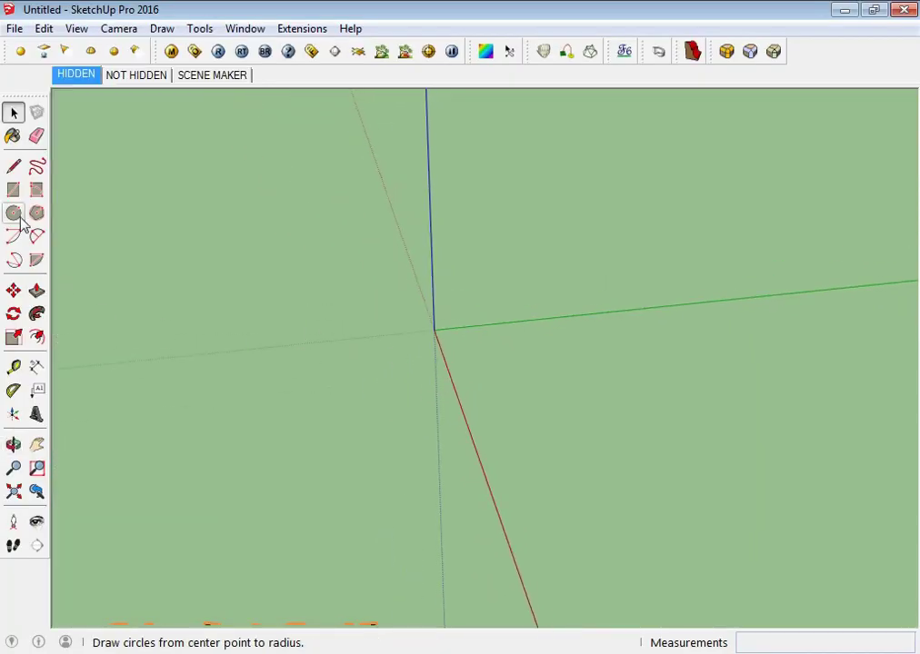
Start a rotated rectangle at the origin, then cancel the unfinished attempt.
{"action": "left_click", "coordinate": [36, 189]}
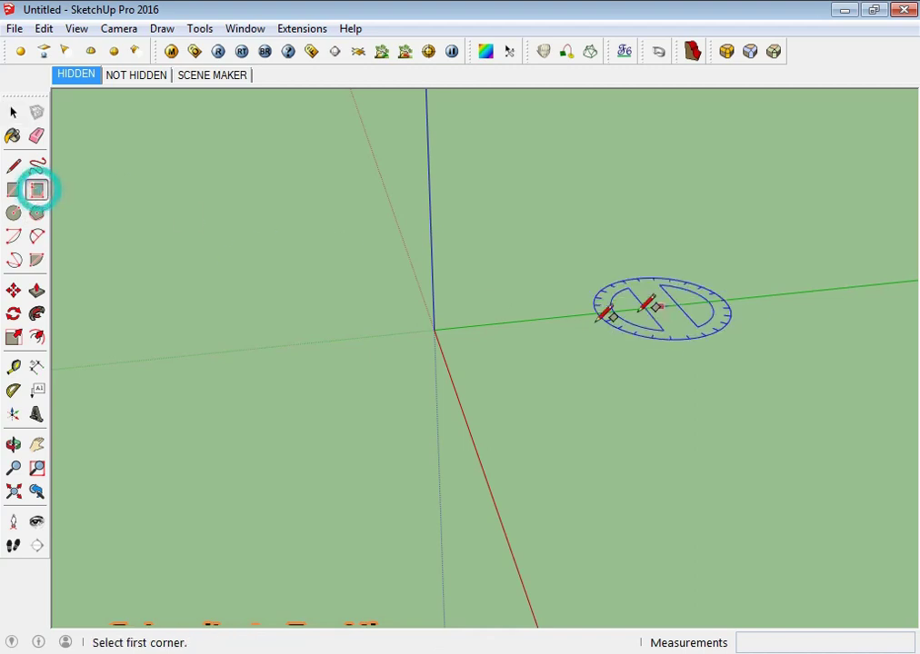
{"action": "left_click", "coordinate": [434, 330]}
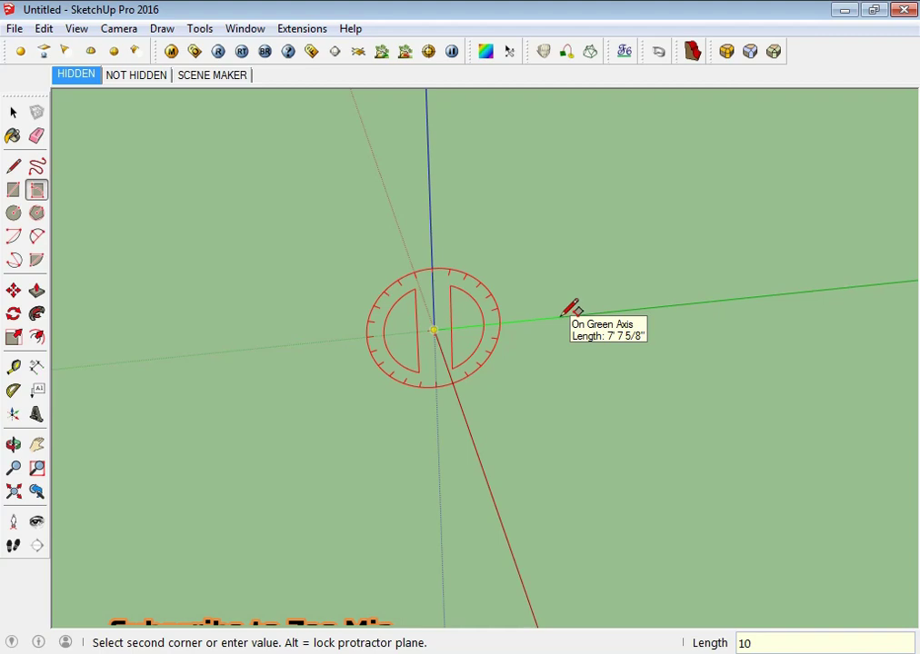
{"action": "left_click", "coordinate": [561, 317]}
{"action": "mouse_move", "coordinate": [595, 323]}
{"action": "middle_mouse_down"}
{"action": "mouse_move", "coordinate": [595, 365]}
{"action": "mouse_move", "coordinate": [650, 411]}
{"action": "middle_mouse_up"}
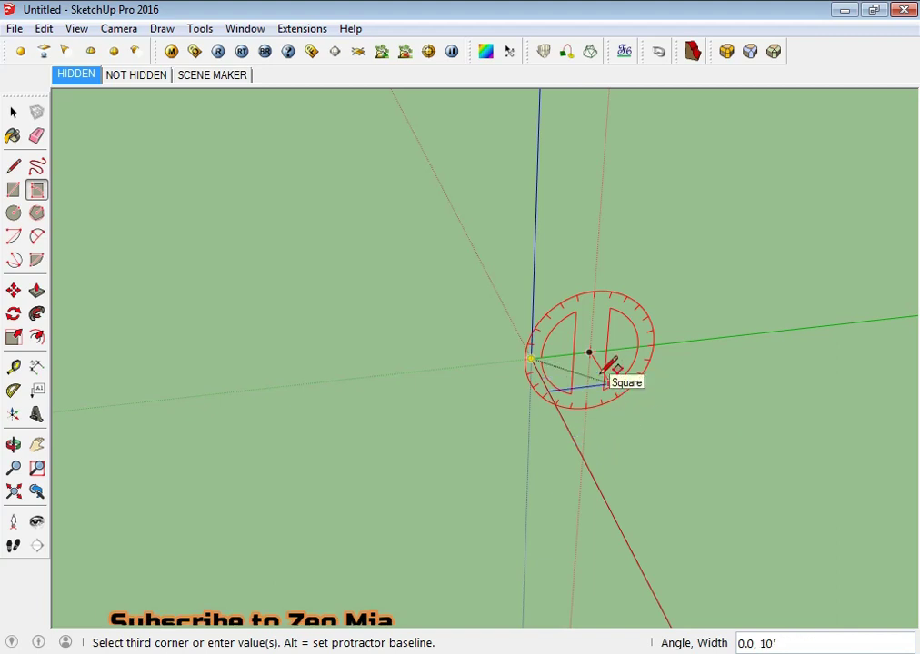
{"action": "key", "text": "Escape"}
Draw the 4' by 10' rectangle from the axes origin on the ground.
{"action": "left_click", "coordinate": [530, 359]}
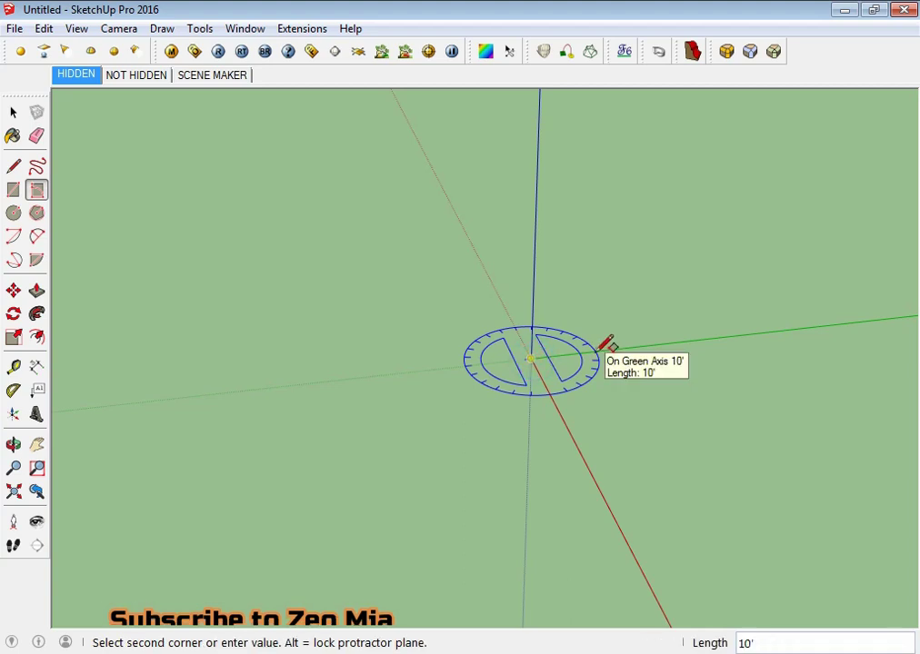
{"action": "type", "text": "4"}
{"action": "key", "text": "Return"}
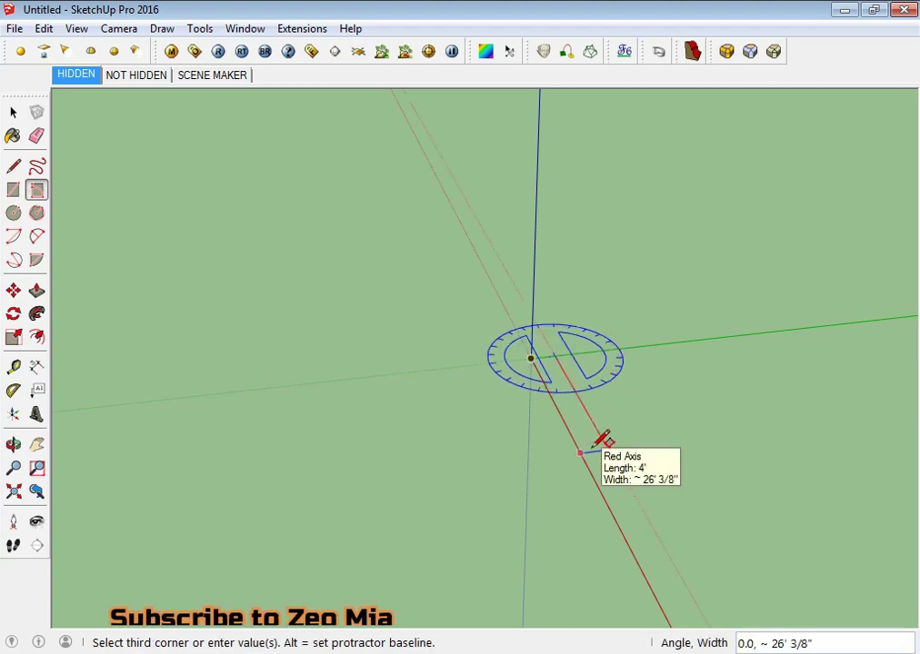
{"action": "key", "text": "Return"}
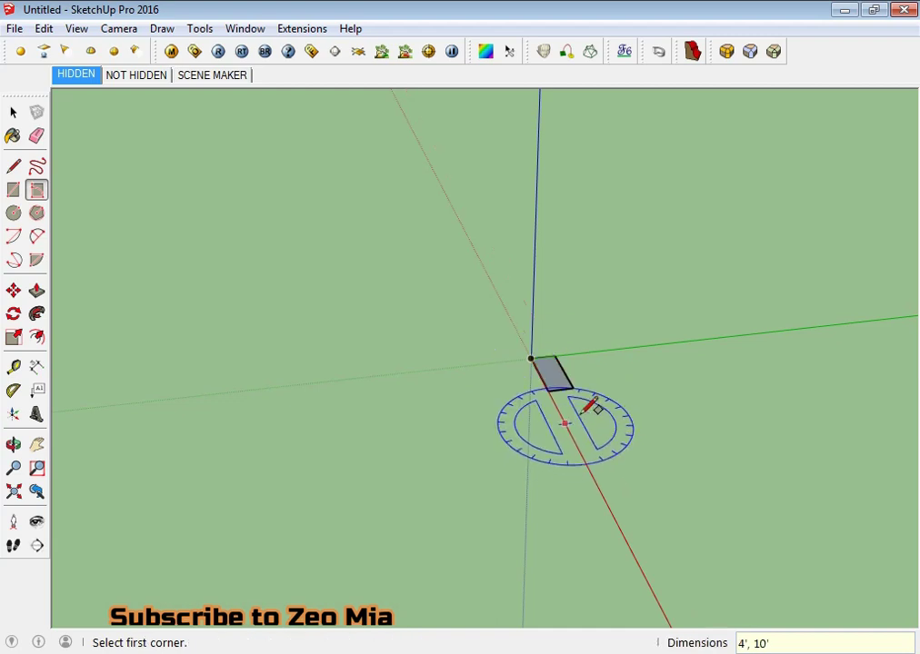
{"action": "key", "text": "space"}
{"action": "scroll", "coordinate": [565, 400], "scroll_direction": "up", "scroll_amount": 3}
{"action": "scroll", "coordinate": [549, 370], "scroll_direction": "up", "scroll_amount": 3}
{"action": "mouse_move", "coordinate": [549, 369]}
{"action": "middle_mouse_down"}
{"action": "mouse_move", "coordinate": [605, 375]}
{"action": "mouse_move", "coordinate": [559, 345]}
{"action": "mouse_move", "coordinate": [530, 353]}
{"action": "middle_mouse_up"}
Push/Pull the rectangle's face up into a 2-inch-thick slab.
{"action": "right_click", "coordinate": [535, 341]}
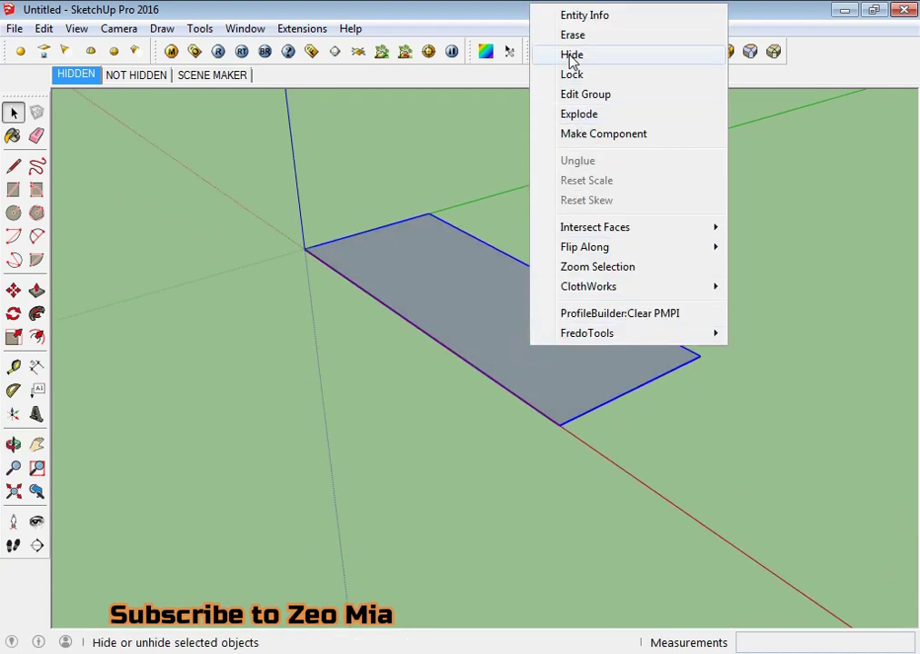
{"action": "double_click", "coordinate": [460, 318]}
{"action": "scroll", "coordinate": [478, 414], "scroll_direction": "up", "scroll_amount": 2}
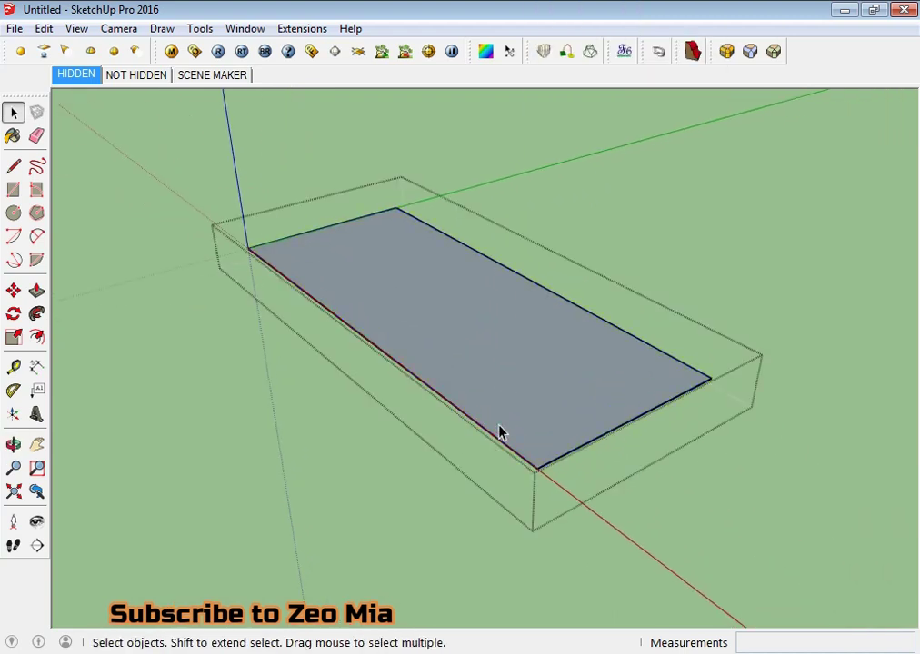
{"action": "key", "text": "p"}
{"action": "left_click_drag", "start_coordinate": [538, 443], "coordinate": [539, 432]}
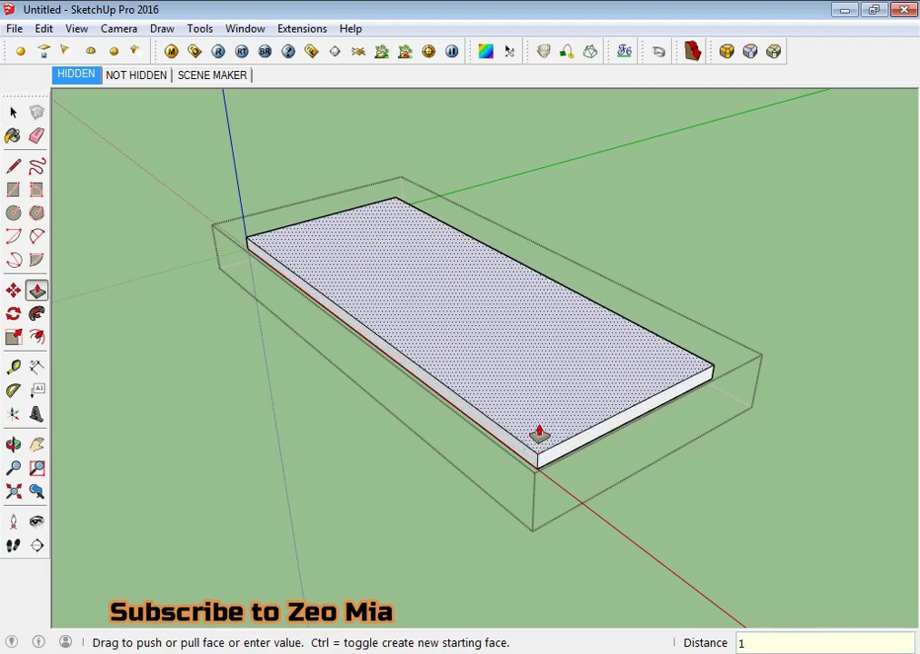
{"action": "key", "text": "Return"}
{"action": "mouse_move", "coordinate": [539, 433]}
{"action": "middle_mouse_down"}
{"action": "mouse_move", "coordinate": [548, 337]}
{"action": "mouse_move", "coordinate": [534, 384]}
{"action": "middle_mouse_up"}
{"action": "type", "text": "2"}
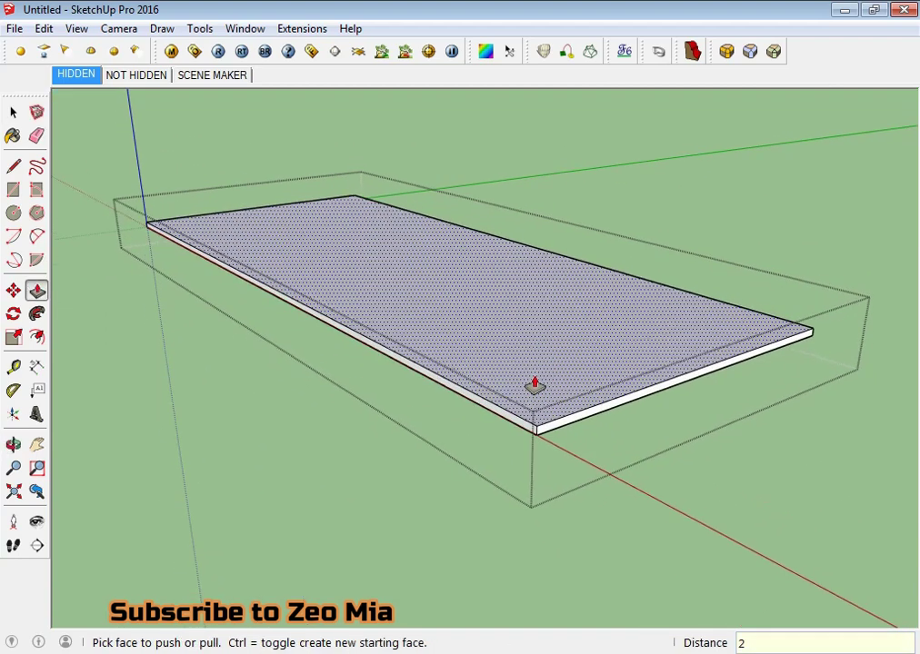
{"action": "key", "text": "Return"}
{"action": "key", "text": "space"}
{"action": "scroll", "coordinate": [772, 309], "scroll_direction": "down", "scroll_amount": 3}
{"action": "scroll", "coordinate": [612, 427], "scroll_direction": "up", "scroll_amount": 5}
{"action": "mouse_move", "coordinate": [611, 428]}
{"action": "middle_mouse_down"}
{"action": "mouse_move", "coordinate": [486, 339]}
{"action": "mouse_move", "coordinate": [532, 360]}
{"action": "middle_mouse_up"}
Check the reference table photo in the browser, then return to the model.
{"action": "key", "text": "alt+Tab"}
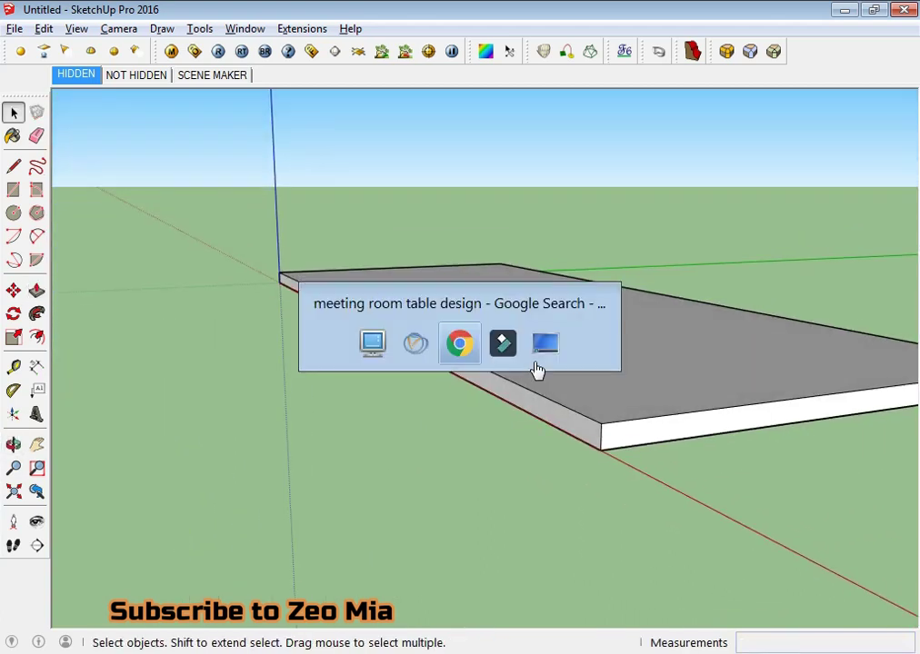
{"action": "scroll", "coordinate": [182, 336], "scroll_direction": "up", "scroll_amount": 1}
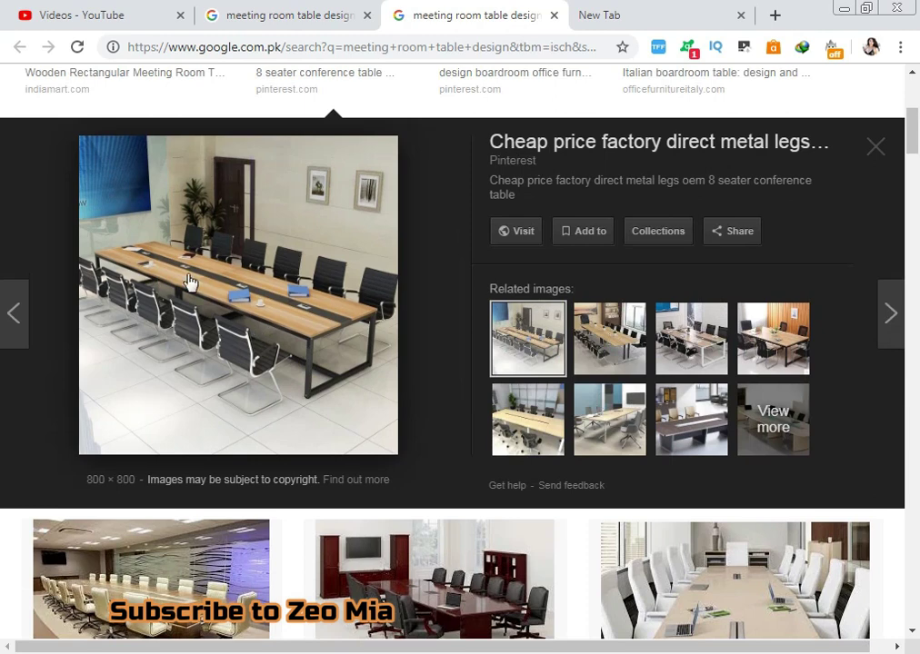
{"action": "key", "text": "alt+Tab"}
Move the slab up 36 inches off the ground.
{"action": "middle_click_drag", "start_coordinate": [649, 395], "coordinate": [561, 366]}
{"action": "left_click", "coordinate": [616, 423]}
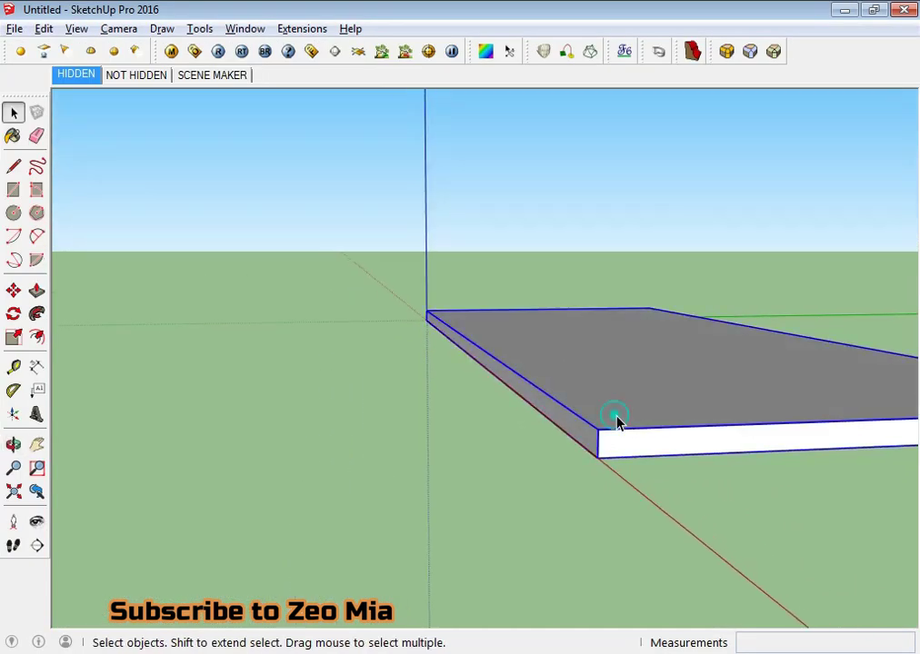
{"action": "key", "text": "m"}
{"action": "left_click", "coordinate": [598, 458]}
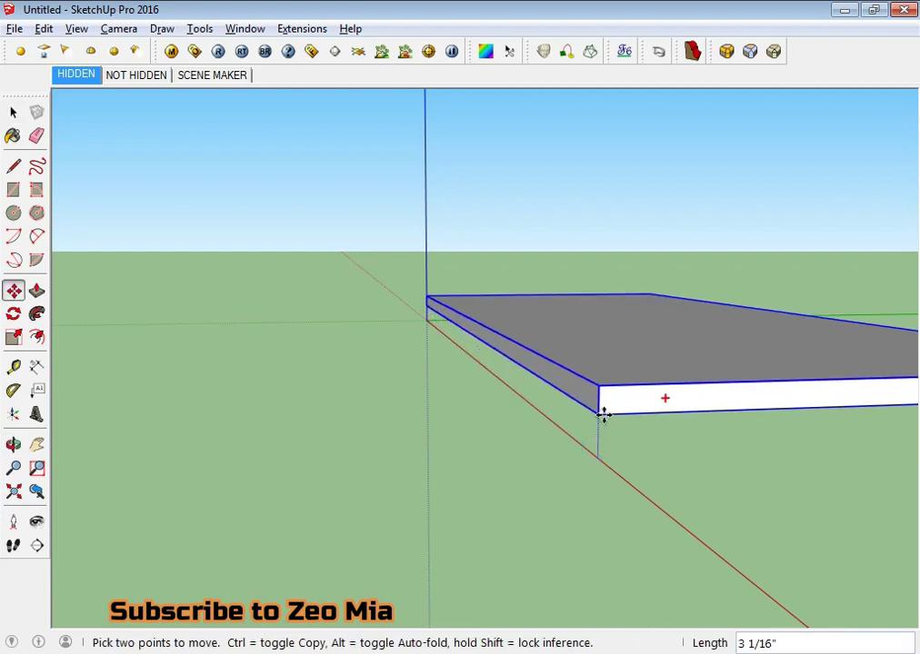
{"action": "type", "text": "36"}
{"action": "key", "text": "Return"}
{"action": "scroll", "coordinate": [570, 457], "scroll_direction": "down", "scroll_amount": 3}
{"action": "scroll", "coordinate": [581, 455], "scroll_direction": "down", "scroll_amount": 2}
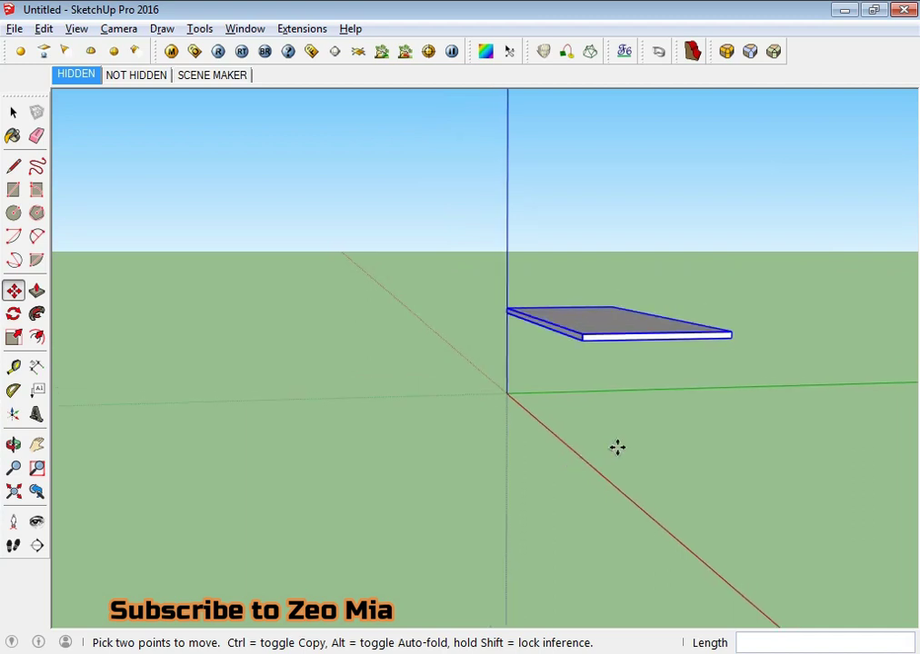
{"action": "key", "text": "space"}
{"action": "left_click", "coordinate": [684, 410]}
{"action": "scroll", "coordinate": [628, 320], "scroll_direction": "up", "scroll_amount": 5}
{"action": "mouse_move", "coordinate": [554, 370]}
{"action": "middle_mouse_down", "text": "shift"}
{"action": "mouse_move", "coordinate": [651, 277]}
{"action": "mouse_move", "coordinate": [649, 212]}
{"action": "mouse_move", "coordinate": [492, 240]}
{"action": "middle_mouse_up", "text": "shift"}
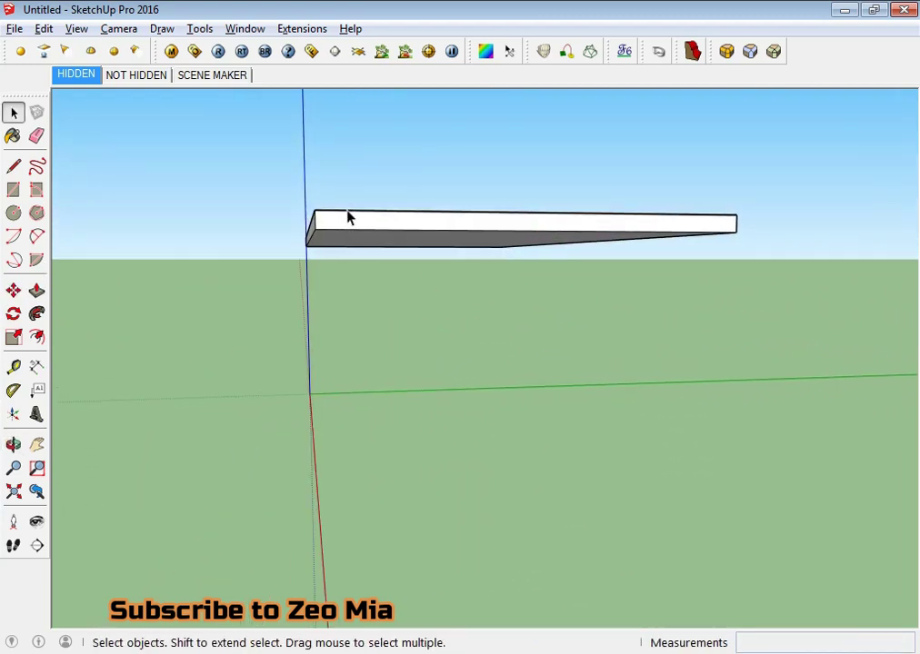
Ctrl-copy the slab 2 inches below the original.
{"action": "key", "text": "m"}
{"action": "key", "text": "ctrl"}
{"action": "left_click", "coordinate": [312, 213]}
{"action": "type", "text": "2"}
{"action": "key", "text": "Return"}
{"action": "middle_click_drag", "start_coordinate": [308, 211], "coordinate": [506, 230]}
{"action": "scroll", "coordinate": [455, 235], "scroll_direction": "up", "scroll_amount": 5}
{"action": "mouse_move", "coordinate": [438, 236]}
{"action": "middle_mouse_down"}
{"action": "mouse_move", "coordinate": [424, 212]}
{"action": "mouse_move", "coordinate": [460, 238]}
{"action": "middle_mouse_up"}
Push/Pull the copy's bottom face down 34 inches into a solid block.
{"action": "double_click", "coordinate": [479, 271]}
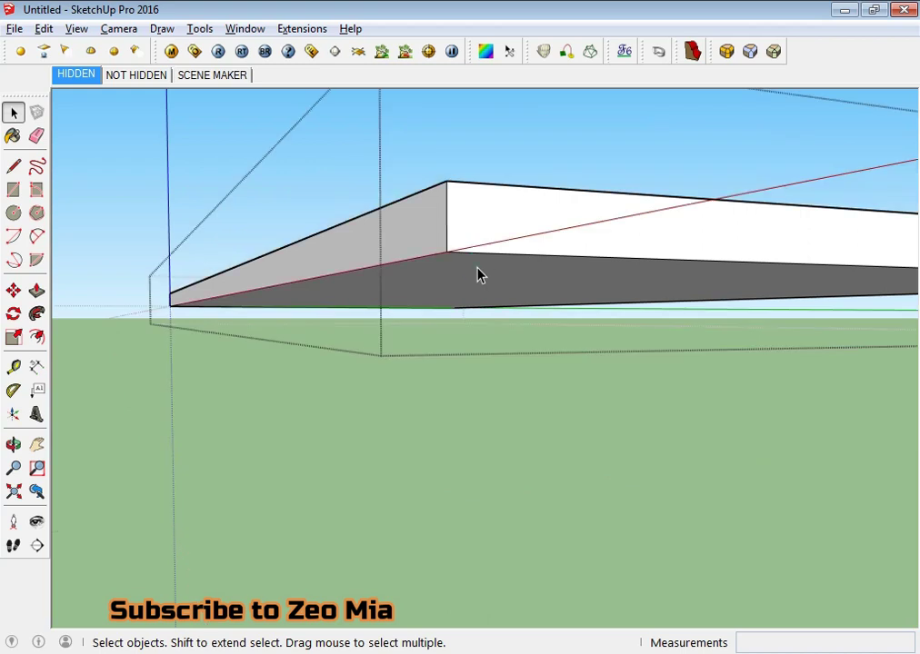
{"action": "key", "text": "p"}
{"action": "left_click", "coordinate": [474, 272]}
{"action": "mouse_move", "coordinate": [334, 441]}
{"action": "middle_mouse_down"}
{"action": "mouse_move", "coordinate": [507, 236]}
{"action": "mouse_move", "coordinate": [494, 391]}
{"action": "middle_mouse_up"}
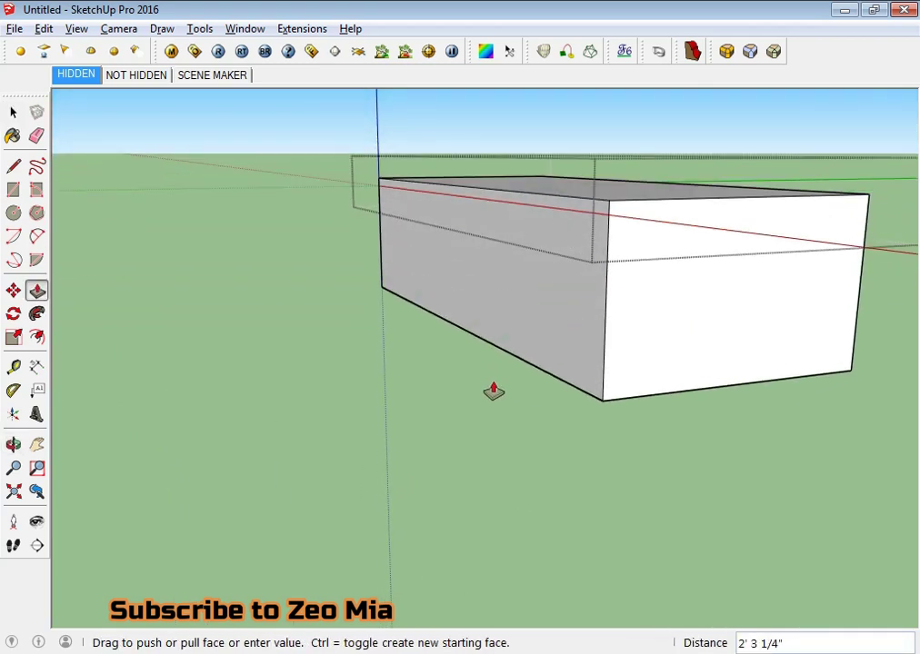
{"action": "key", "text": "Return"}
{"action": "key", "text": "space"}
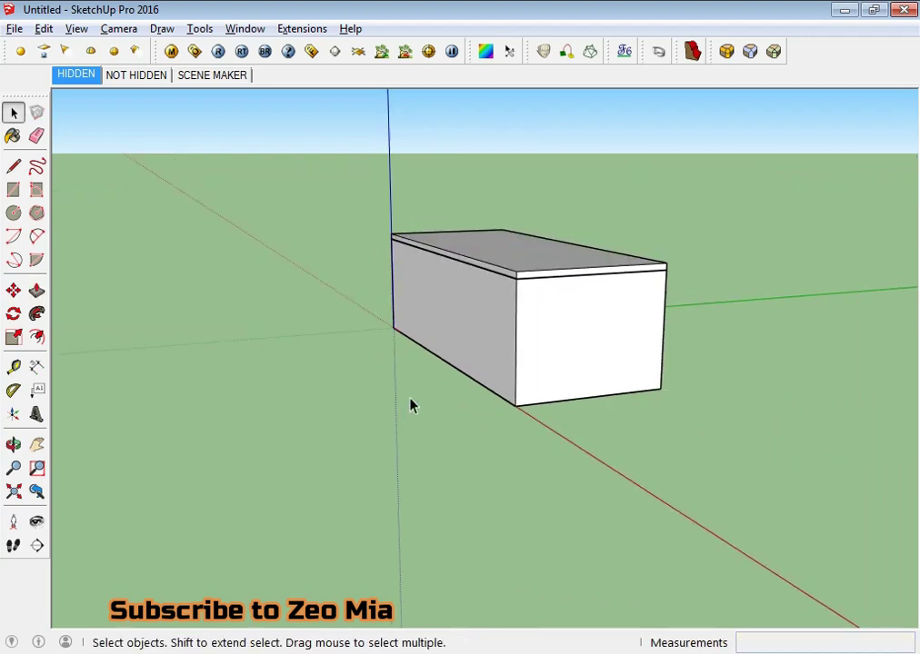
{"action": "mouse_move", "coordinate": [528, 375]}
{"action": "middle_mouse_down"}
{"action": "mouse_move", "coordinate": [546, 261]}
{"action": "mouse_move", "coordinate": [657, 262]}
{"action": "mouse_move", "coordinate": [655, 297]}
{"action": "middle_mouse_up"}
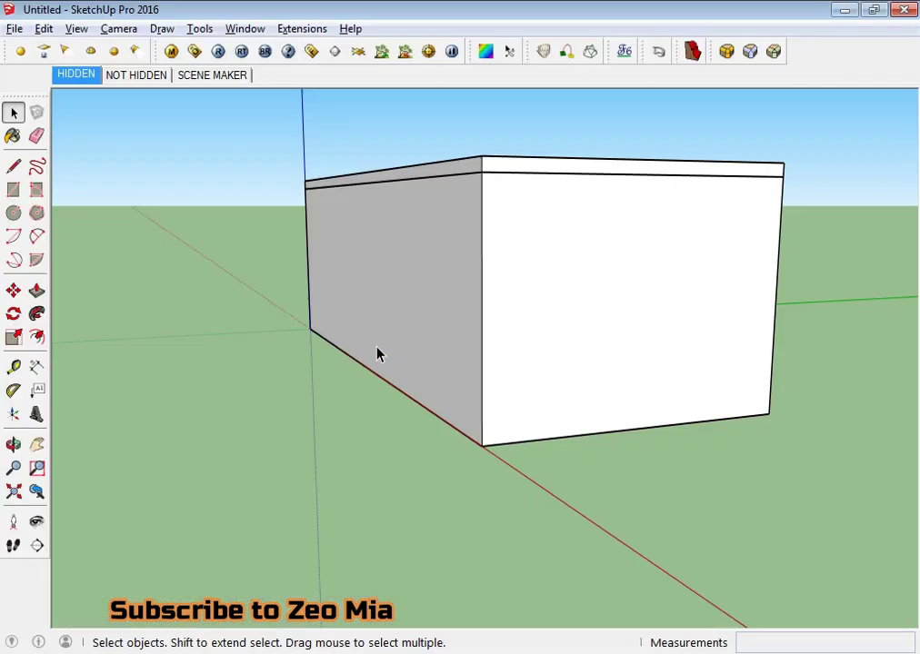
{"action": "mouse_move", "coordinate": [378, 352]}
{"action": "middle_mouse_down"}
{"action": "mouse_move", "coordinate": [455, 345]}
{"action": "mouse_move", "coordinate": [349, 172]}
{"action": "mouse_move", "coordinate": [575, 325]}
{"action": "middle_mouse_up"}
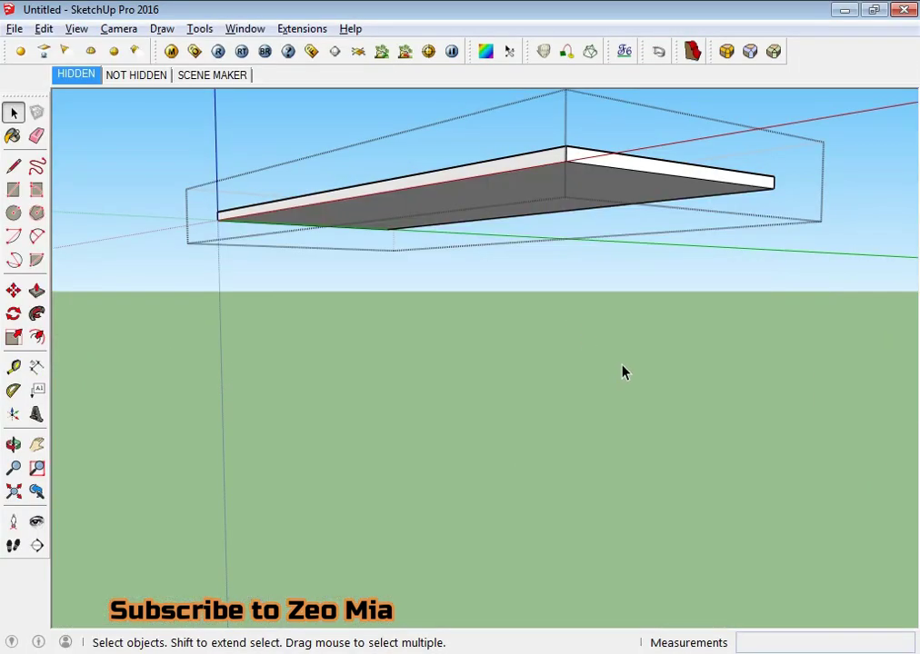
{"action": "middle_click_drag", "start_coordinate": [614, 384], "coordinate": [503, 191]}
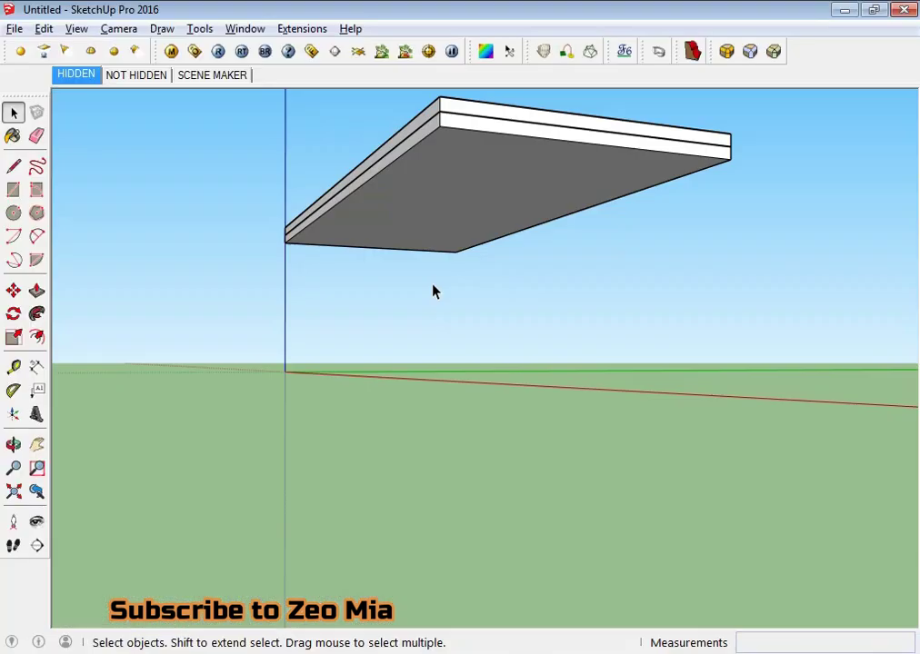
{"action": "mouse_move", "coordinate": [433, 291]}
{"action": "middle_mouse_down"}
{"action": "mouse_move", "coordinate": [468, 96]}
{"action": "mouse_move", "coordinate": [460, 230]}
{"action": "mouse_move", "coordinate": [424, 209]}
{"action": "middle_mouse_up"}
Offset the tabletop's underside face inward by 1.5 inches.
{"action": "left_click", "coordinate": [424, 209]}
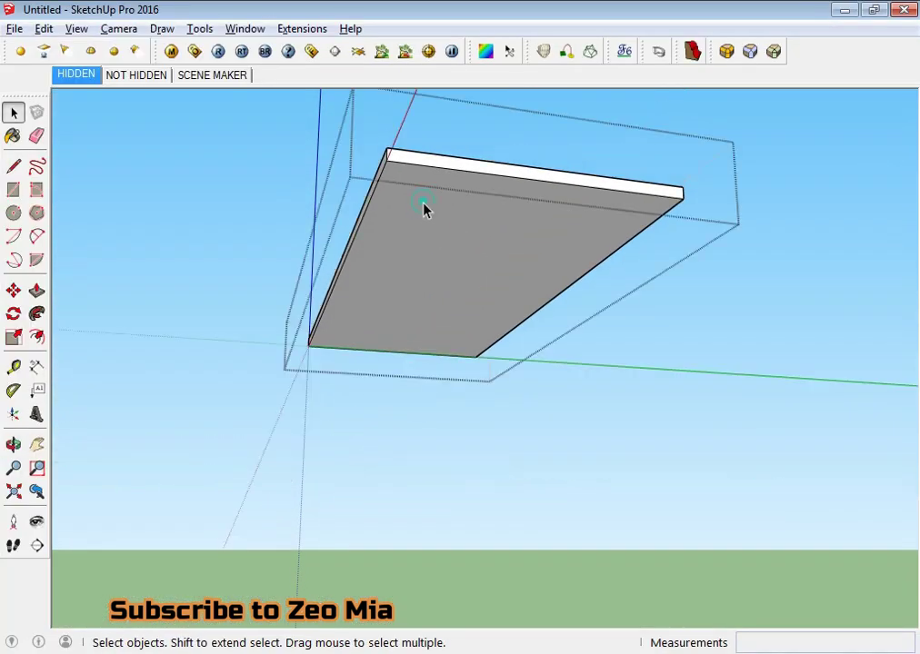
{"action": "scroll", "coordinate": [423, 209], "scroll_direction": "up", "scroll_amount": 3}
{"action": "key", "text": "t"}
{"action": "left_click", "coordinate": [338, 155]}
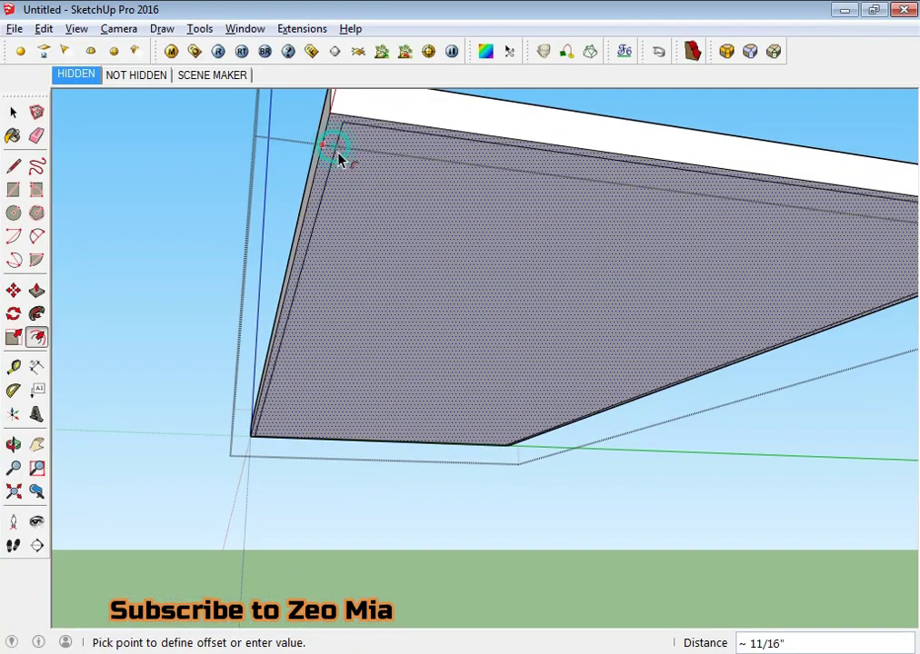
{"action": "type", "text": "5"}
{"action": "key", "text": "Return"}
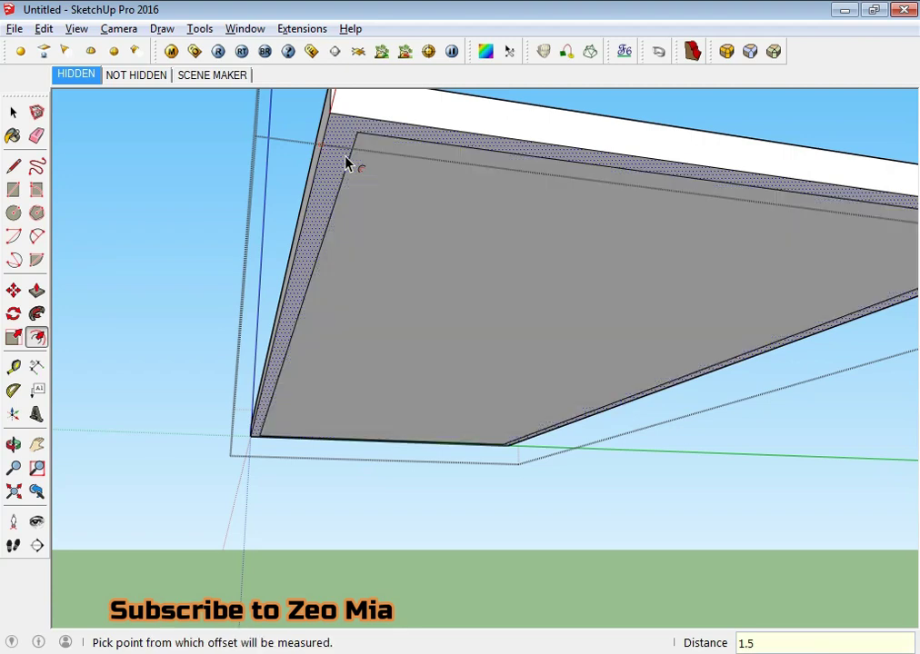
{"action": "key", "text": "space"}
Push the inner inset face up into the tabletop to hollow the centre.
{"action": "left_click", "coordinate": [421, 259]}
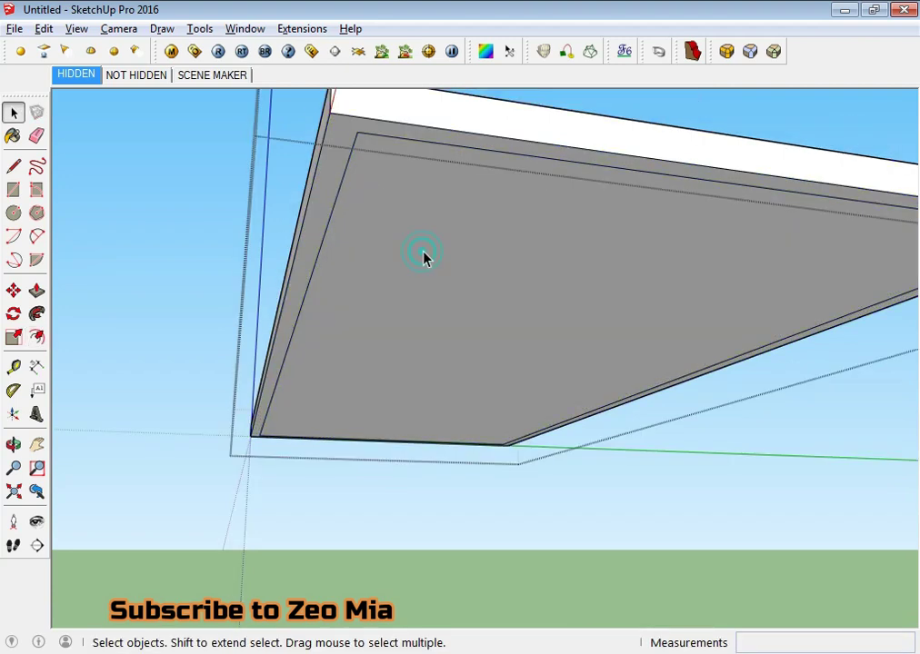
{"action": "key", "text": "p"}
{"action": "left_click", "coordinate": [451, 294]}
{"action": "middle_click_drag", "start_coordinate": [469, 230], "coordinate": [478, 461]}
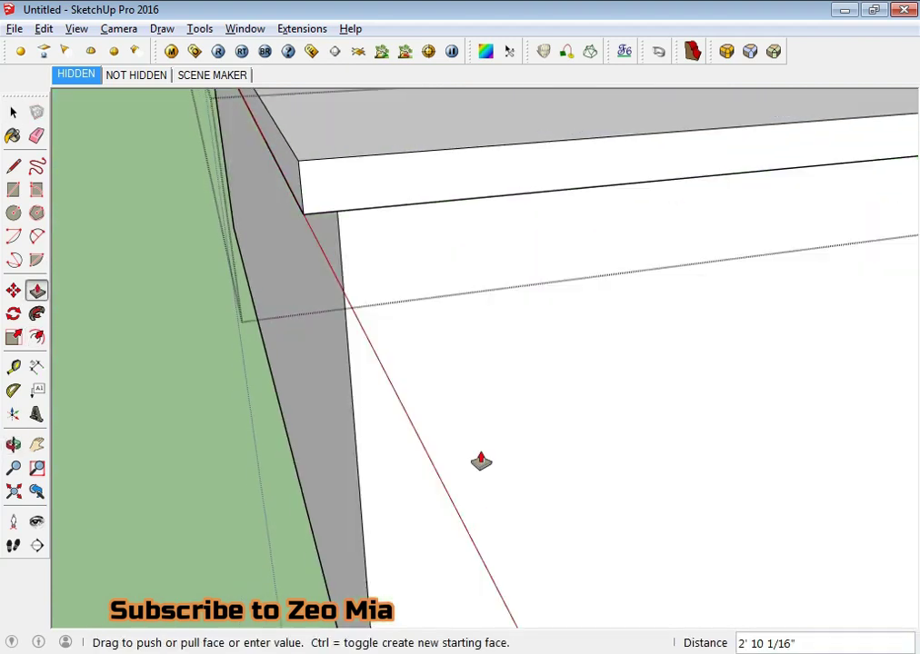
{"action": "left_click", "coordinate": [400, 173]}
{"action": "key", "text": "space"}
{"action": "scroll", "coordinate": [437, 281], "scroll_direction": "down", "scroll_amount": 5}
{"action": "mouse_move", "coordinate": [463, 324]}
{"action": "middle_mouse_down"}
{"action": "mouse_move", "coordinate": [482, 189]}
{"action": "mouse_move", "coordinate": [483, 205]}
{"action": "middle_mouse_up"}
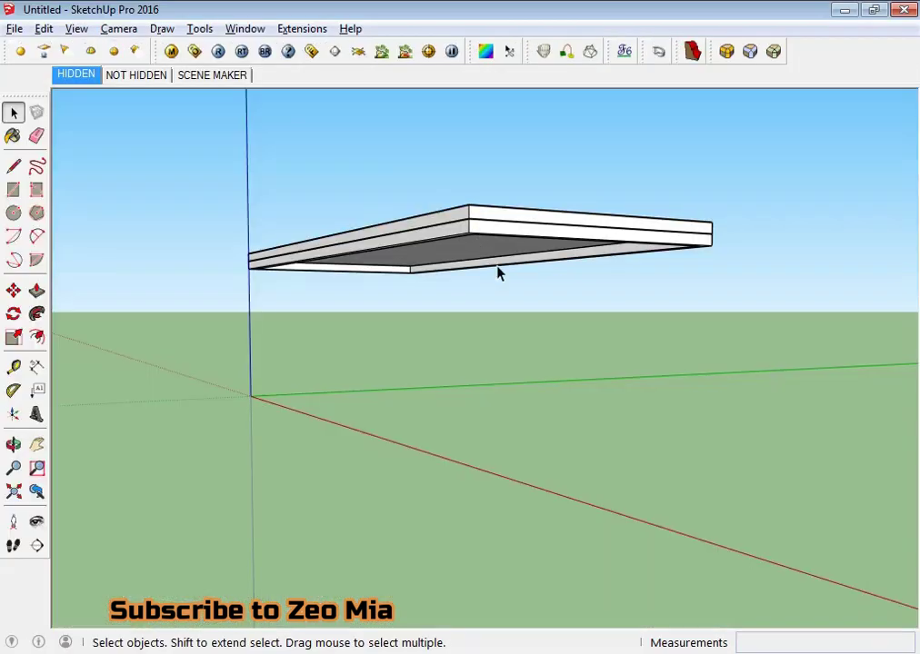
Draw a vertical rotated-rectangle panel under one end of the tabletop.
{"action": "middle_click_drag", "start_coordinate": [503, 269], "coordinate": [403, 289]}
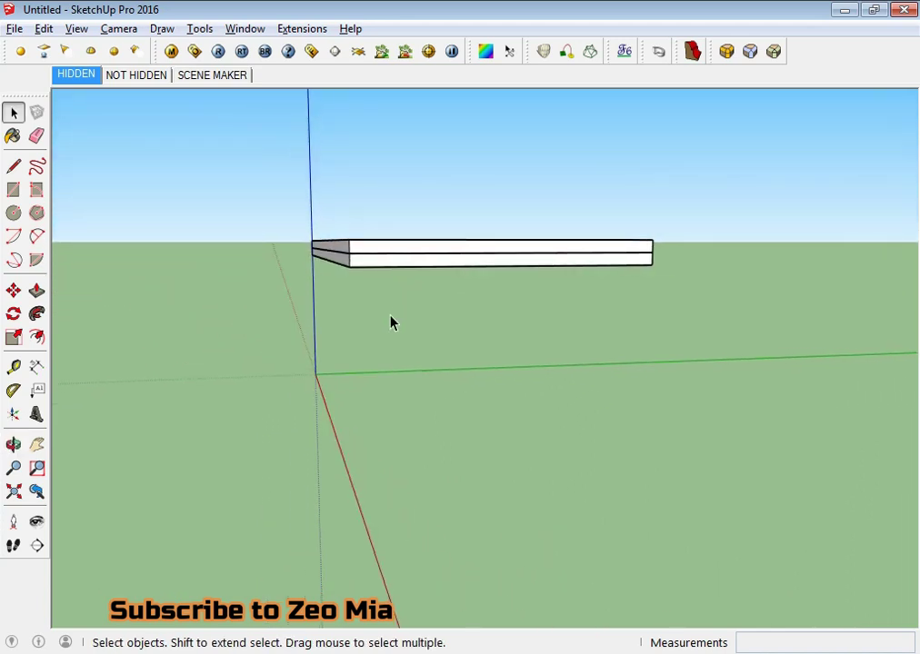
{"action": "left_click", "coordinate": [36, 189]}
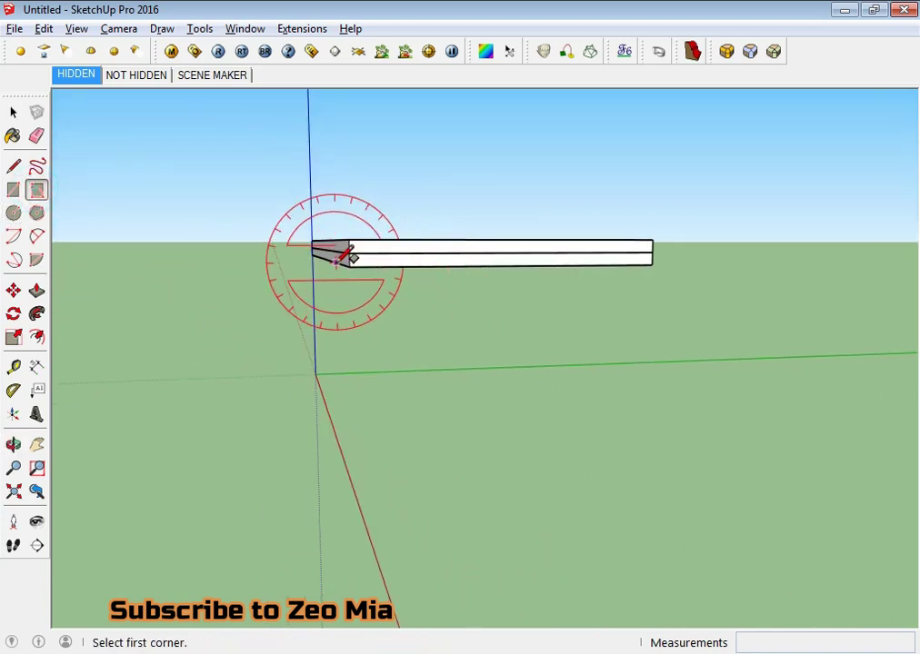
{"action": "left_click", "coordinate": [349, 266]}
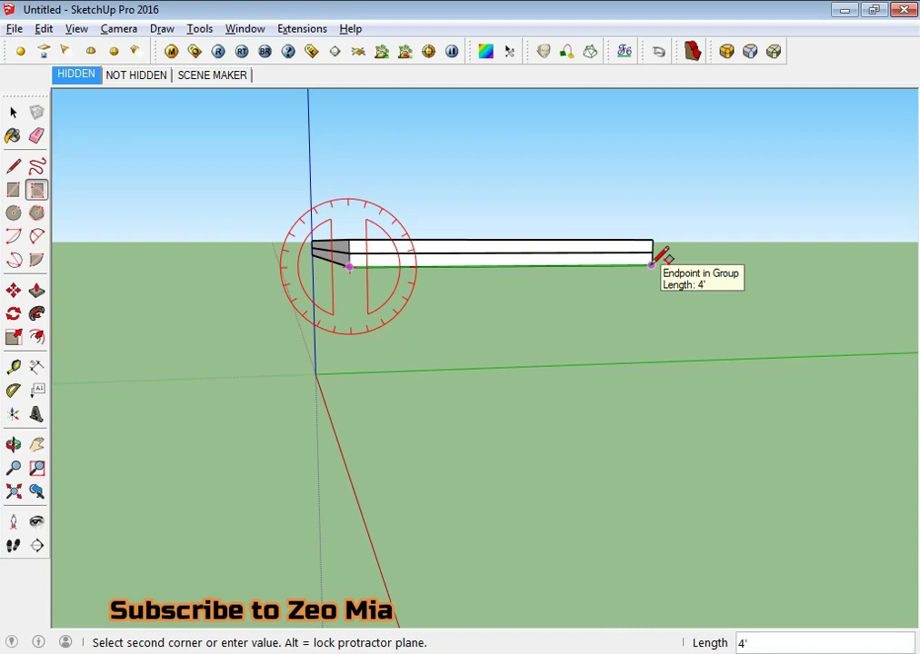
{"action": "left_click", "coordinate": [653, 265]}
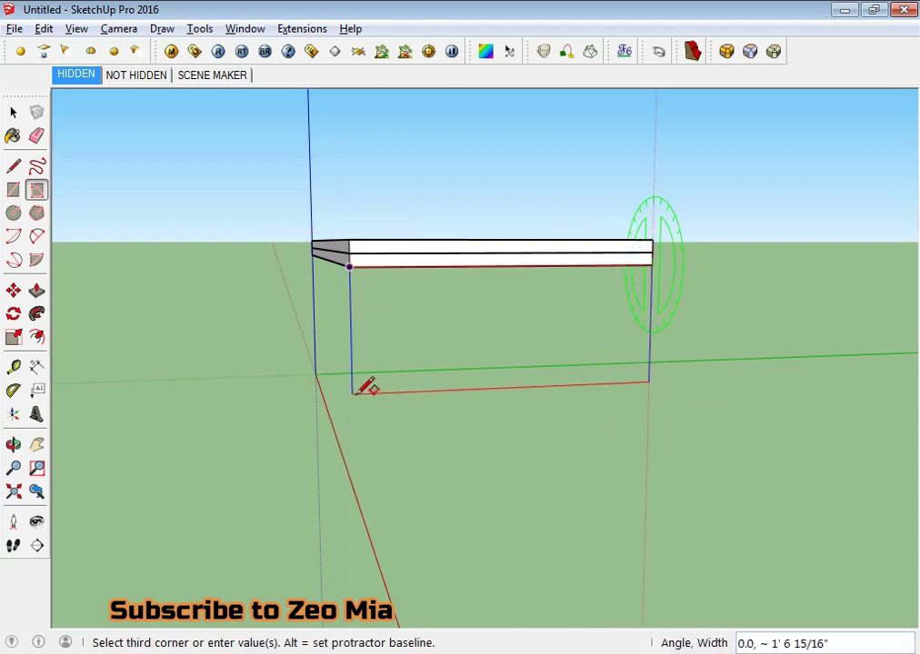
{"action": "left_click", "coordinate": [320, 372]}
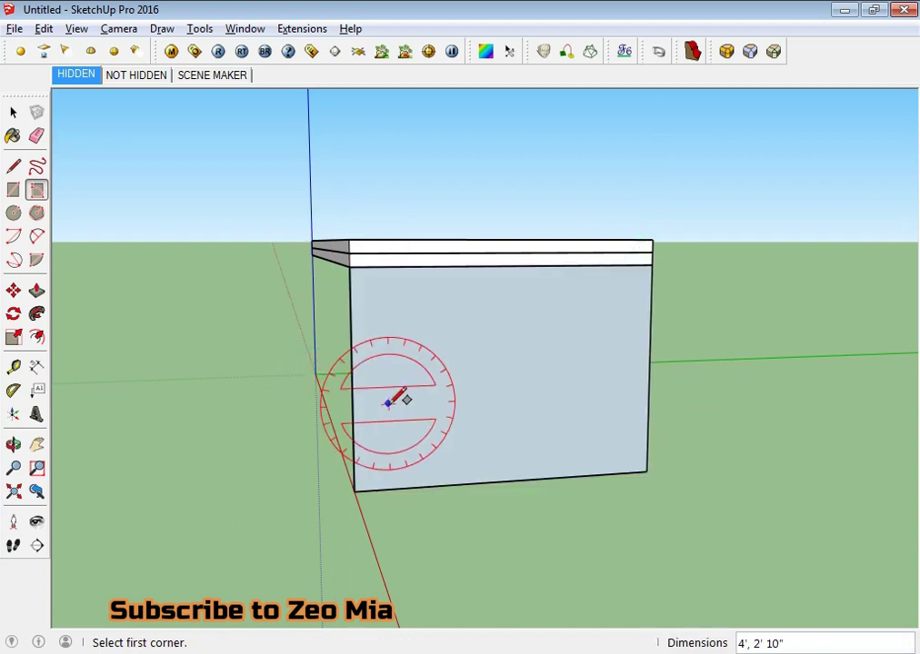
{"action": "key", "text": "space"}
{"action": "left_click", "coordinate": [433, 388]}
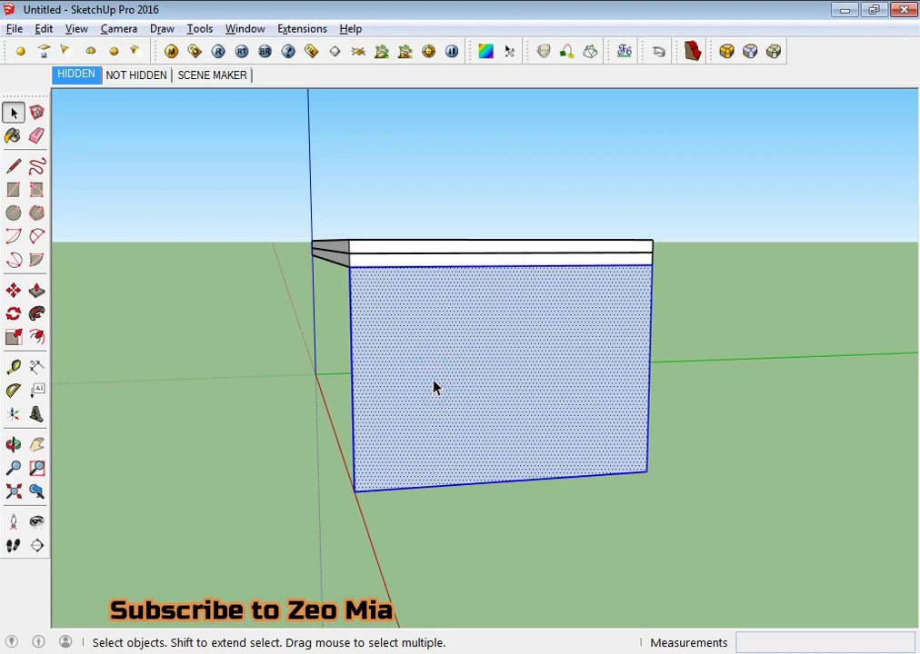
{"action": "middle_click_drag", "start_coordinate": [434, 388], "coordinate": [548, 412]}
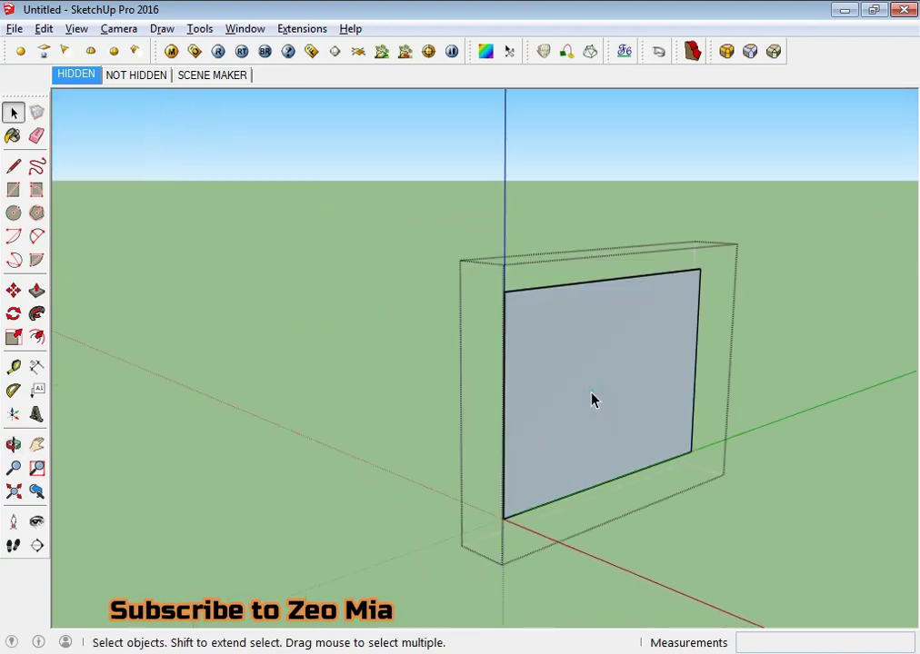
Push/Pull the panel to 1 1/2 inches thick.
{"action": "key", "text": "p"}
{"action": "left_click", "coordinate": [546, 439]}
{"action": "type", "text": "1"}
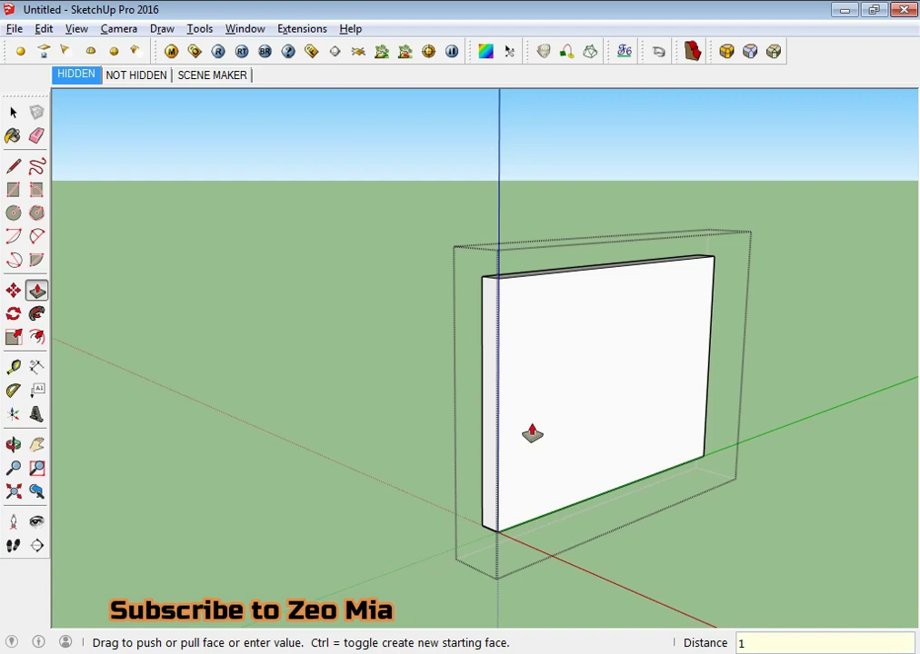
{"action": "type", "text": " 1/2\""}
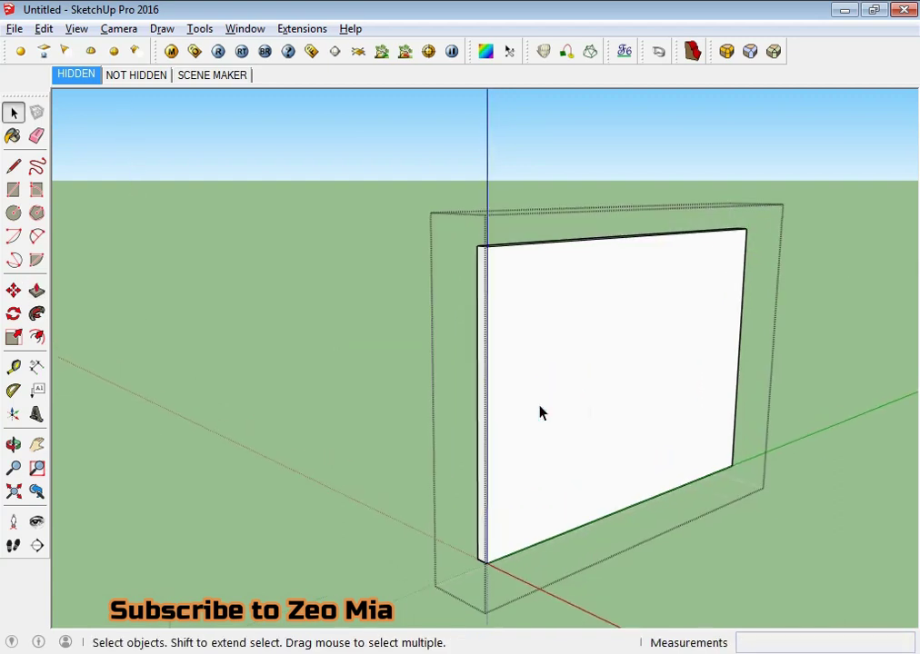
{"action": "type", "text": "p"}
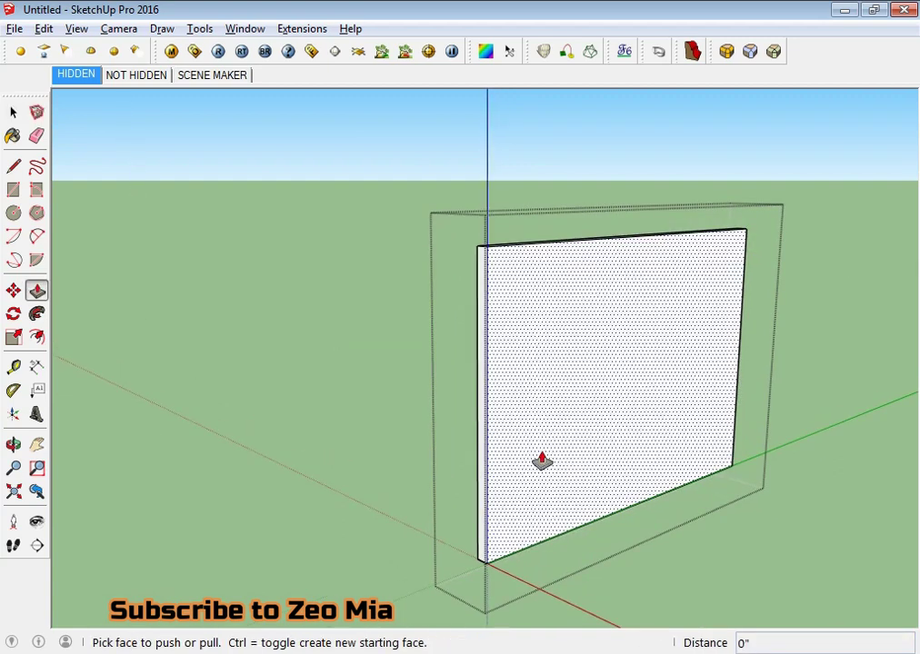
{"action": "middle_click_drag", "start_coordinate": [540, 454], "coordinate": [483, 435]}
{"action": "left_click", "coordinate": [589, 400]}
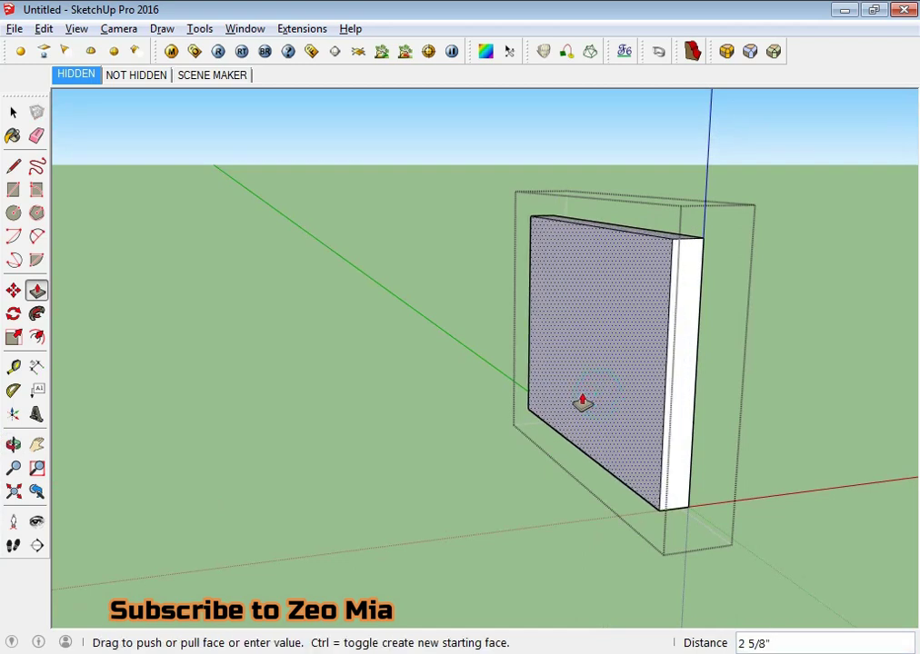
{"action": "left_click", "coordinate": [580, 445]}
{"action": "key", "text": "space"}
Try an inset outline on the panel face, then orbit round to its front.
{"action": "left_click", "coordinate": [591, 436]}
{"action": "key", "text": "f"}
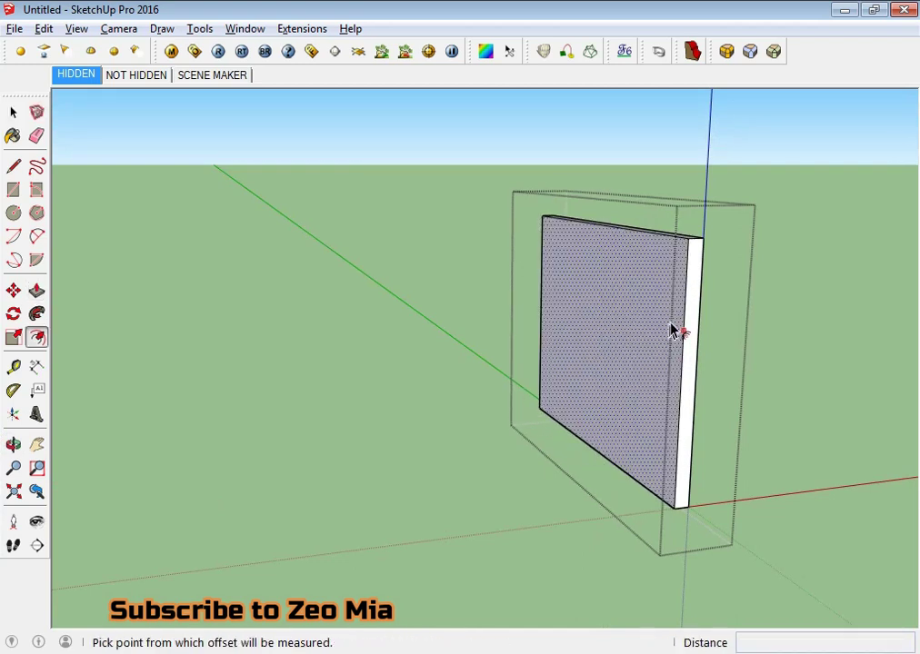
{"action": "left_click_drag", "start_coordinate": [680, 328], "coordinate": [677, 329]}
{"action": "key", "text": "space"}
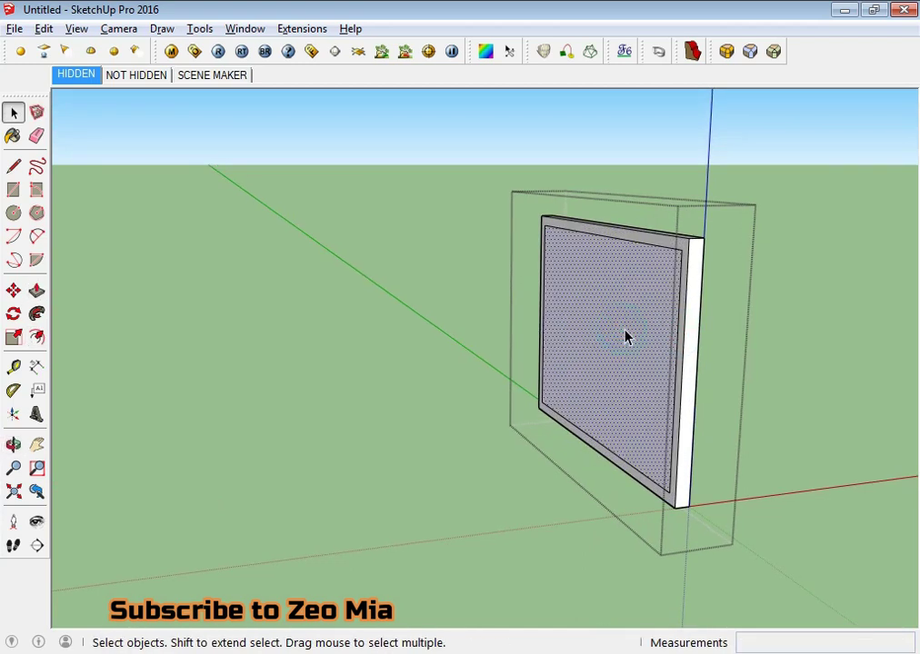
{"action": "key", "text": "o"}
{"action": "left_click_drag", "start_coordinate": [501, 334], "coordinate": [689, 385]}
{"action": "mouse_move", "coordinate": [688, 385]}
{"action": "middle_mouse_down"}
{"action": "mouse_move", "coordinate": [269, 387]}
{"action": "mouse_move", "coordinate": [517, 427]}
{"action": "middle_mouse_up"}
Offset the panel's front face inward by 1.5 inches.
{"action": "left_click", "coordinate": [449, 423]}
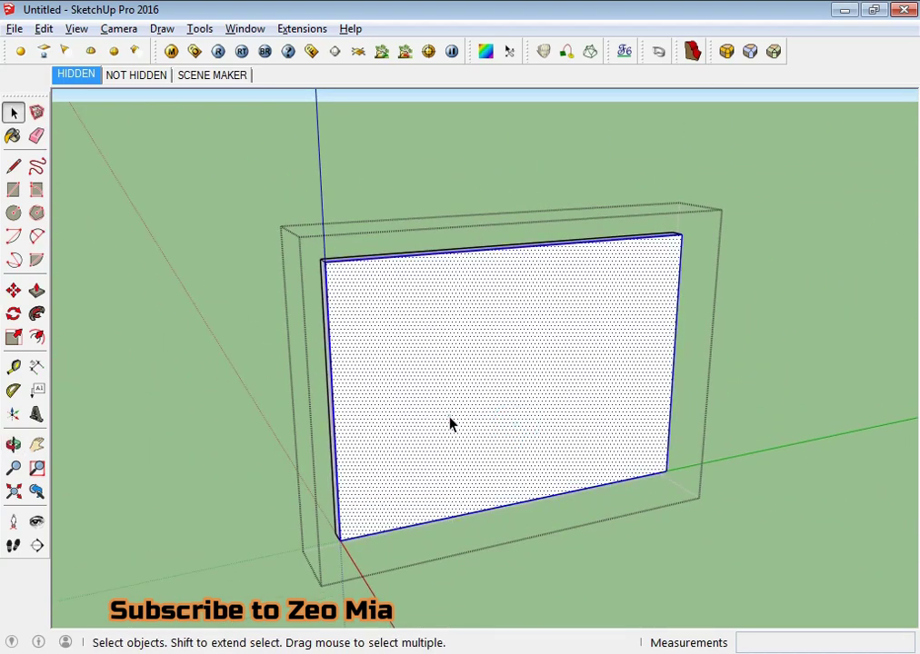
{"action": "left_click_drag", "start_coordinate": [481, 365], "coordinate": [372, 184]}
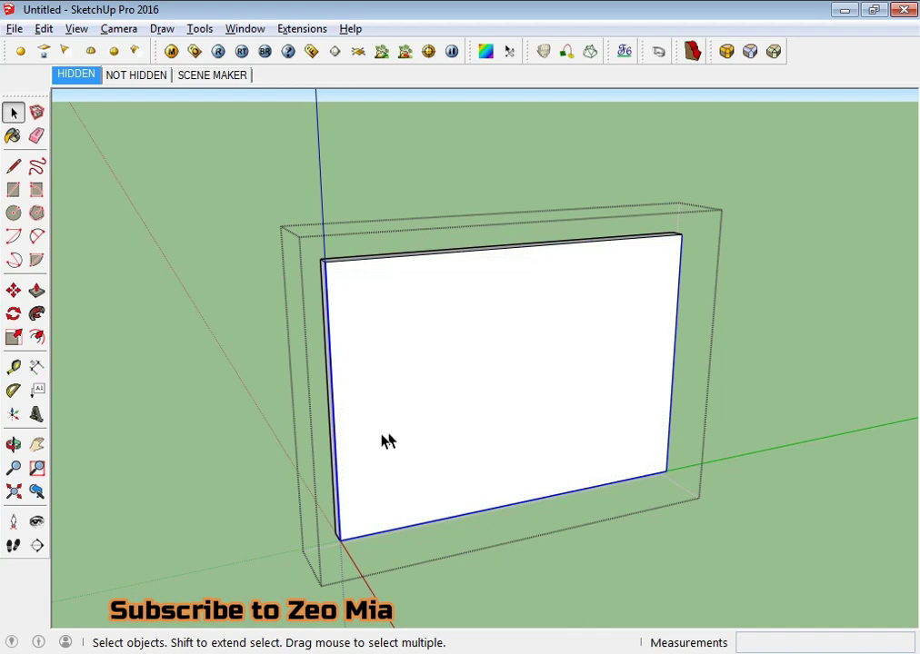
{"action": "key", "text": "f"}
{"action": "left_click", "coordinate": [334, 418]}
{"action": "type", "text": "1.5"}
{"action": "key", "text": "Return"}
{"action": "key", "text": "space"}
Push the inner face through to open the frame and make it a component.
{"action": "left_click", "coordinate": [547, 437]}
{"action": "key", "text": "p"}
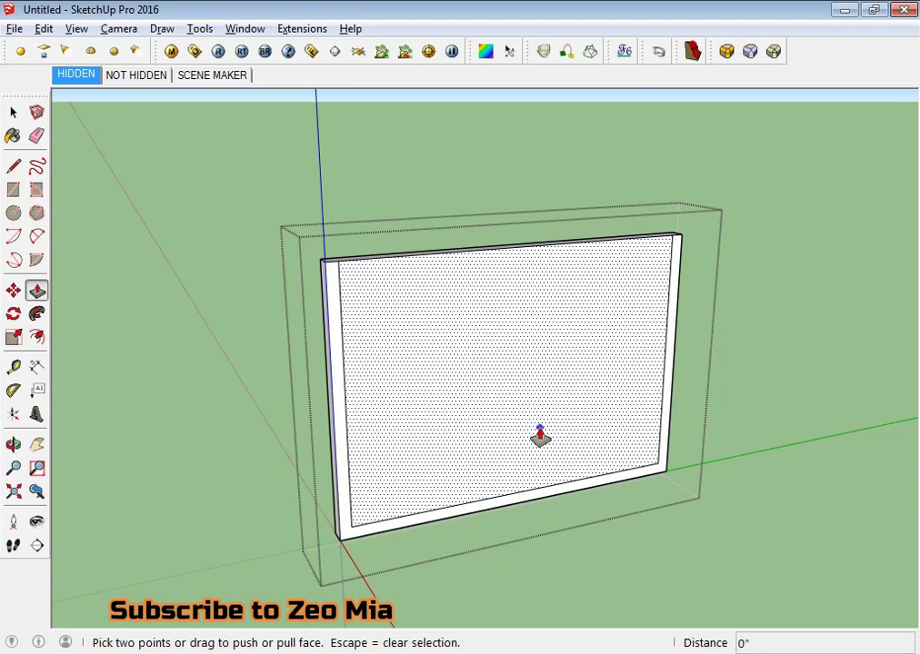
{"action": "left_click", "coordinate": [538, 437]}
{"action": "left_click", "coordinate": [519, 410]}
{"action": "key", "text": "space"}
{"action": "middle_click_drag", "start_coordinate": [519, 410], "coordinate": [405, 402]}
{"action": "left_click", "coordinate": [378, 386]}
{"action": "right_click", "coordinate": [378, 386]}
{"action": "left_click", "coordinate": [454, 150]}
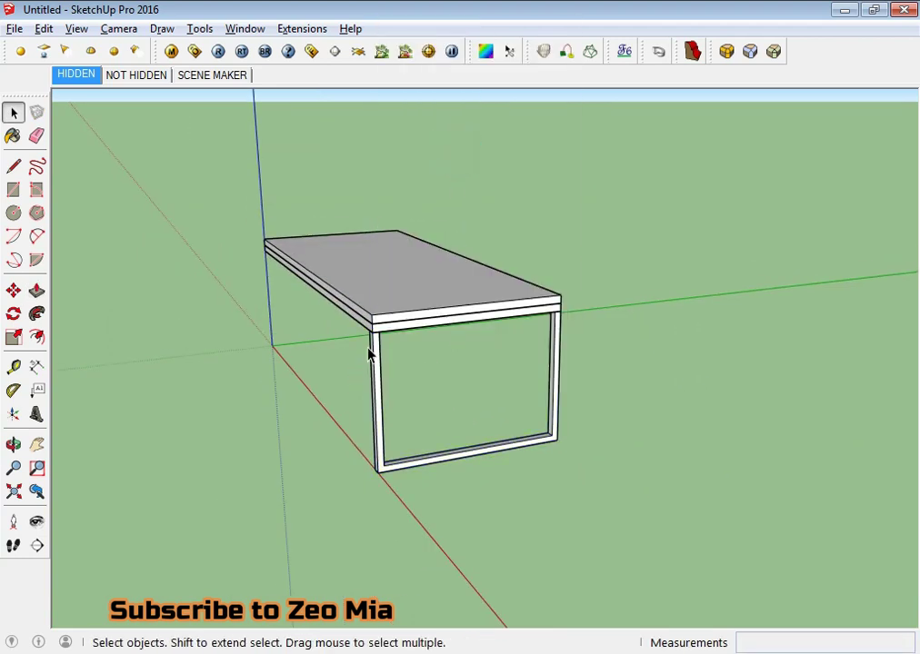
Ctrl-copy the leg frame component to the table's other end.
{"action": "middle_click_drag", "start_coordinate": [379, 352], "coordinate": [618, 343]}
{"action": "scroll", "coordinate": [527, 339], "scroll_direction": "up", "scroll_amount": 3}
{"action": "scroll", "coordinate": [527, 338], "scroll_direction": "up", "scroll_amount": 1}
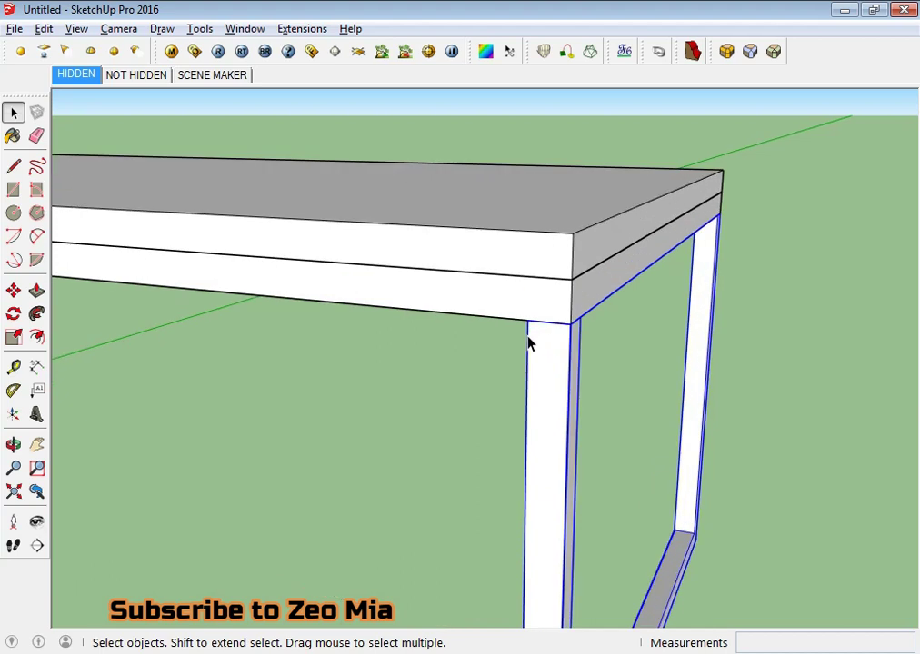
{"action": "key", "text": "m"}
{"action": "left_click", "coordinate": [530, 322]}
{"action": "key", "text": "ctrl"}
{"action": "mouse_move", "coordinate": [446, 320]}
{"action": "middle_mouse_down"}
{"action": "mouse_move", "coordinate": [430, 322]}
{"action": "mouse_move", "coordinate": [652, 329]}
{"action": "mouse_move", "coordinate": [442, 285]}
{"action": "middle_mouse_up"}
{"action": "left_click", "coordinate": [404, 257]}
{"action": "key", "text": "space"}
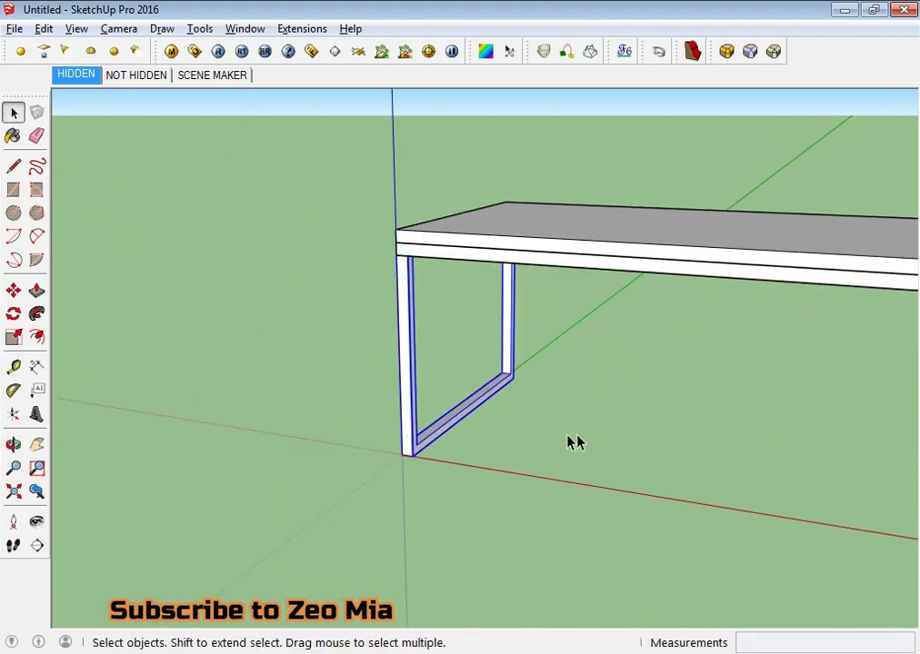
{"action": "scroll", "coordinate": [573, 442], "scroll_direction": "down", "scroll_amount": 2}
{"action": "mouse_move", "coordinate": [668, 371]}
{"action": "middle_mouse_down"}
{"action": "mouse_move", "coordinate": [390, 341]}
{"action": "mouse_move", "coordinate": [509, 314]}
{"action": "middle_mouse_up"}
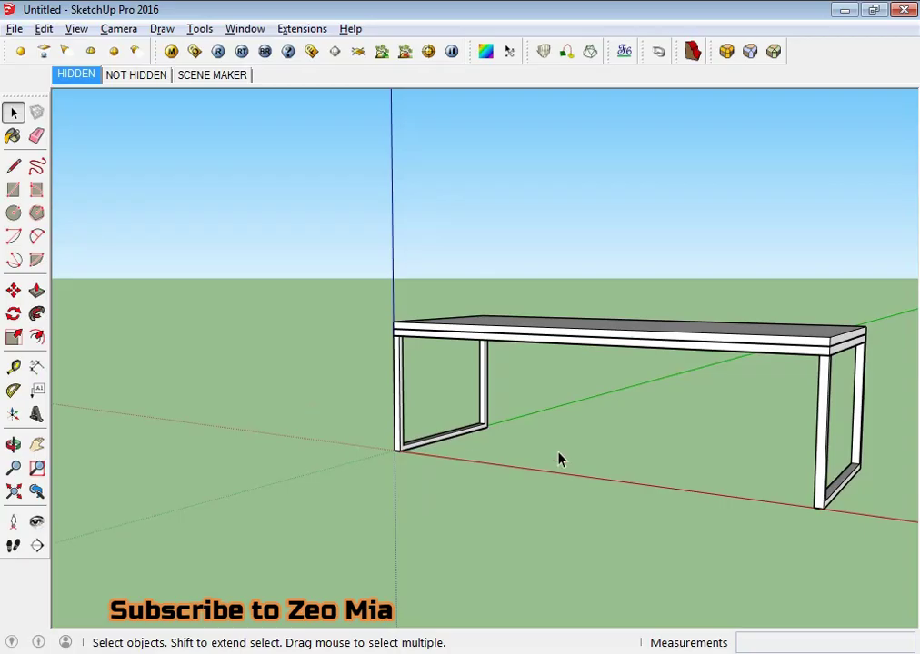
{"action": "middle_click_drag", "start_coordinate": [558, 460], "coordinate": [332, 474]}
Draw a centre line across the tabletop, from the near edge's midpoint to the far edge.
{"action": "key", "text": "l"}
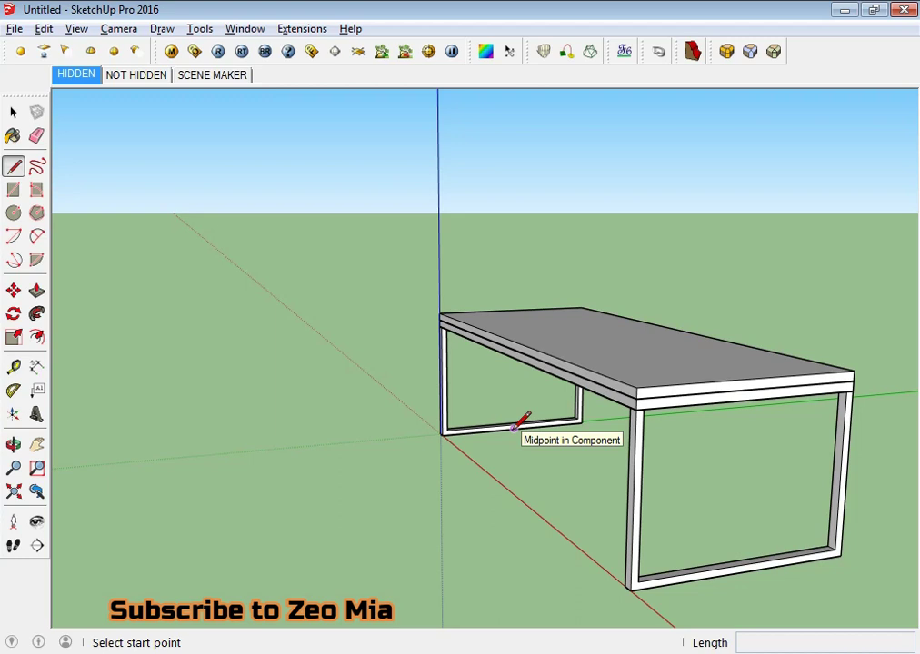
{"action": "left_click", "coordinate": [514, 429]}
{"action": "middle_click_drag", "start_coordinate": [639, 494], "coordinate": [404, 410]}
{"action": "scroll", "coordinate": [405, 410], "scroll_direction": "up", "scroll_amount": 5}
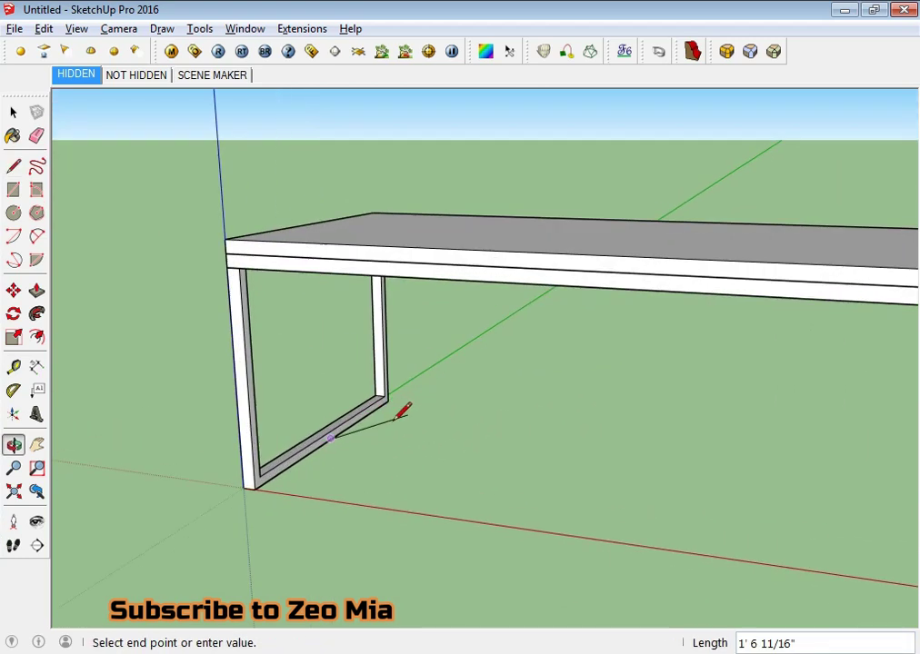
{"action": "scroll", "coordinate": [334, 434], "scroll_direction": "up", "scroll_amount": 5}
{"action": "key", "text": "space"}
{"action": "scroll", "coordinate": [328, 452], "scroll_direction": "down", "scroll_amount": 5}
{"action": "middle_click_drag", "start_coordinate": [252, 474], "coordinate": [173, 460]}
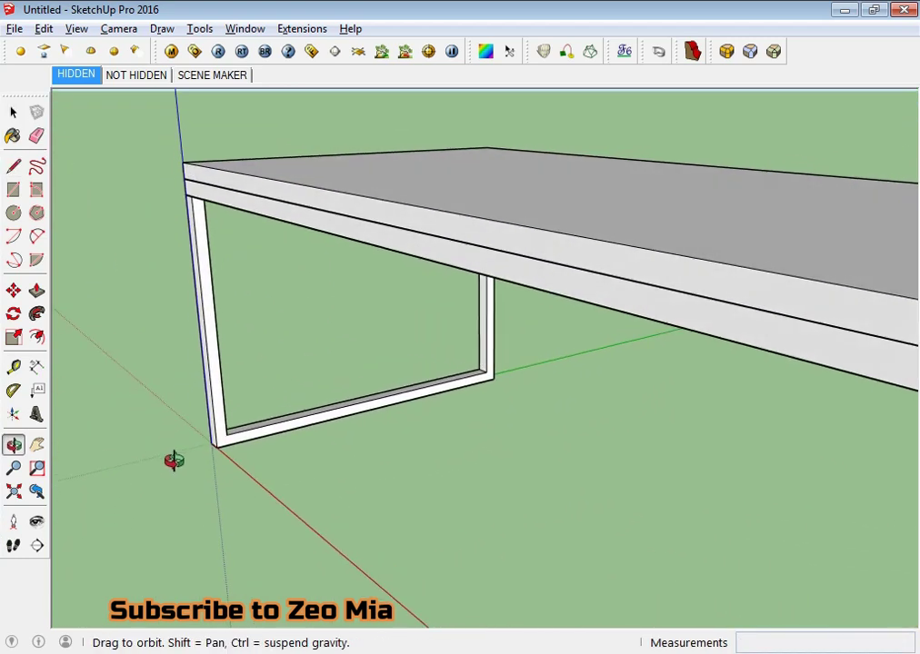
{"action": "scroll", "coordinate": [370, 444], "scroll_direction": "up", "scroll_amount": 10}
{"action": "scroll", "coordinate": [370, 444], "scroll_direction": "down", "scroll_amount": 5}
{"action": "scroll", "coordinate": [653, 396], "scroll_direction": "down", "scroll_amount": 5}
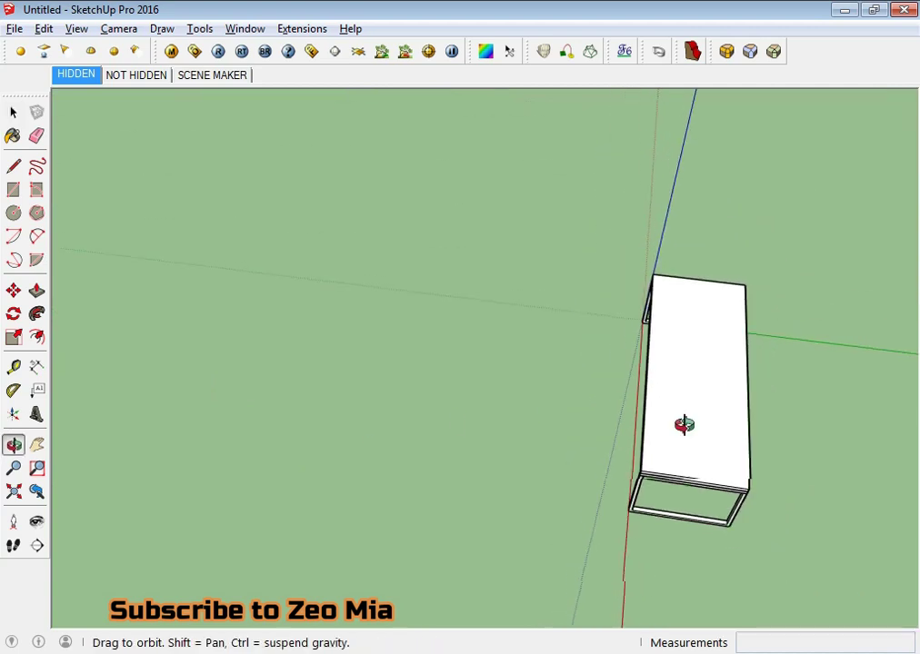
{"action": "middle_click_drag", "start_coordinate": [680, 426], "coordinate": [530, 435]}
{"action": "scroll", "coordinate": [533, 441], "scroll_direction": "up", "scroll_amount": 5}
{"action": "scroll", "coordinate": [534, 441], "scroll_direction": "up", "scroll_amount": 2}
{"action": "key", "text": "l"}
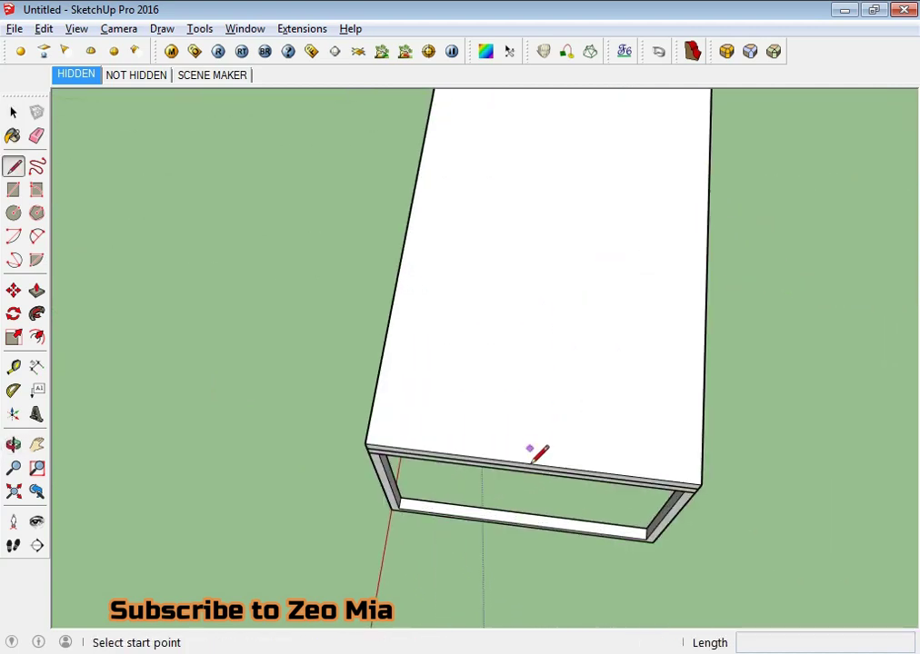
{"action": "left_click", "coordinate": [531, 463]}
{"action": "mouse_move", "coordinate": [532, 464]}
{"action": "middle_mouse_down"}
{"action": "mouse_move", "coordinate": [542, 329]}
{"action": "mouse_move", "coordinate": [530, 222]}
{"action": "middle_mouse_up"}
{"action": "left_click", "coordinate": [530, 222]}
{"action": "key", "text": "space"}
Copy the centre line 2 inches sideways to make a parallel line.
{"action": "left_click", "coordinate": [526, 247]}
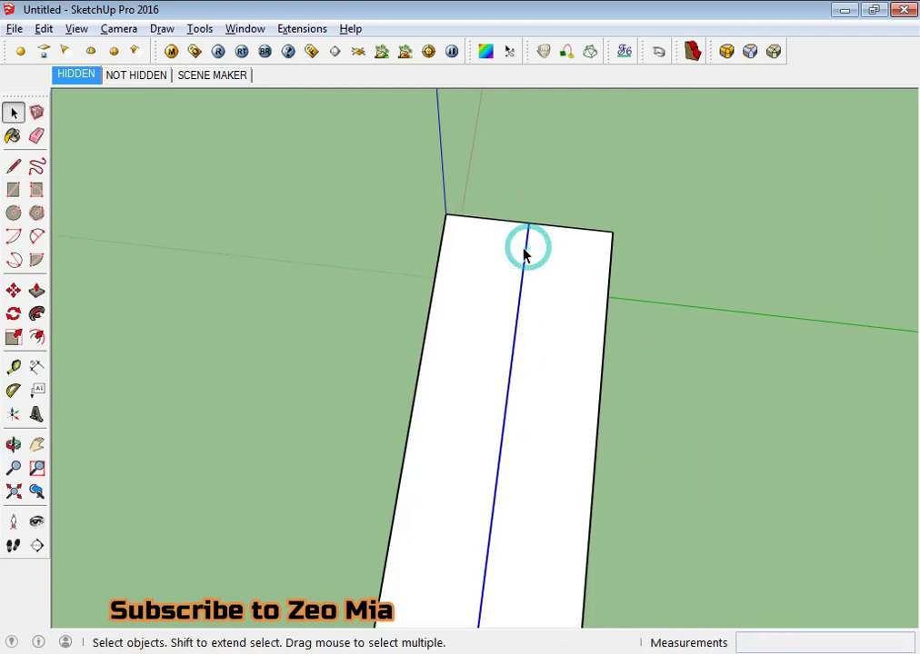
{"action": "scroll", "coordinate": [545, 273], "scroll_direction": "up", "scroll_amount": 3}
{"action": "key", "text": "m"}
{"action": "left_click", "coordinate": [556, 337]}
{"action": "key", "text": "ctrl"}
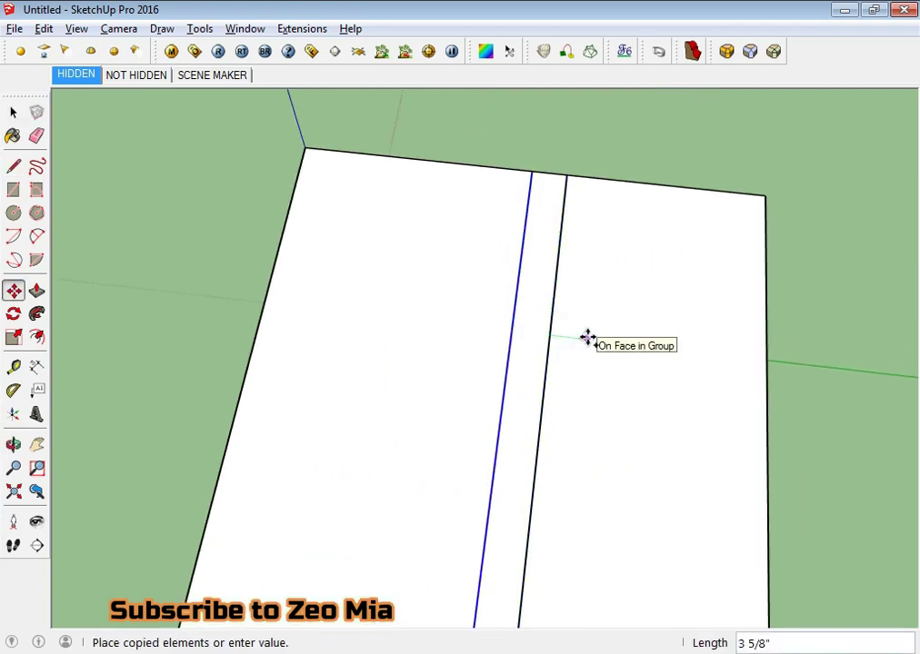
{"action": "type", "text": "2"}
{"action": "key", "text": "Return"}
{"action": "key", "text": "space"}
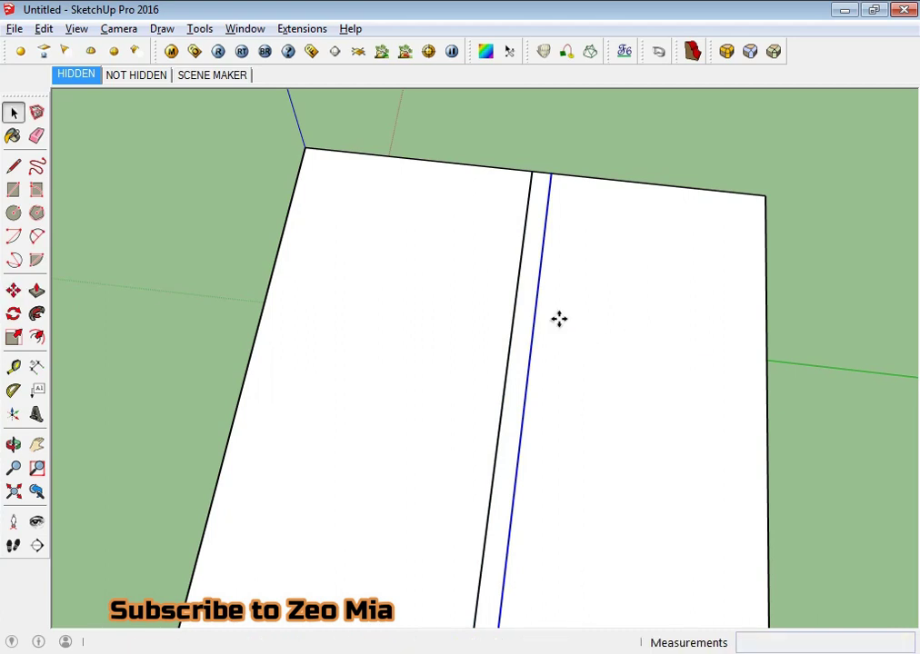
Draw a thin rectangle strip between the two parallel lines.
{"action": "key", "text": "r"}
{"action": "left_click", "coordinate": [533, 174]}
{"action": "scroll", "coordinate": [555, 393], "scroll_direction": "down", "scroll_amount": 3}
{"action": "middle_click_drag", "start_coordinate": [555, 392], "coordinate": [502, 318]}
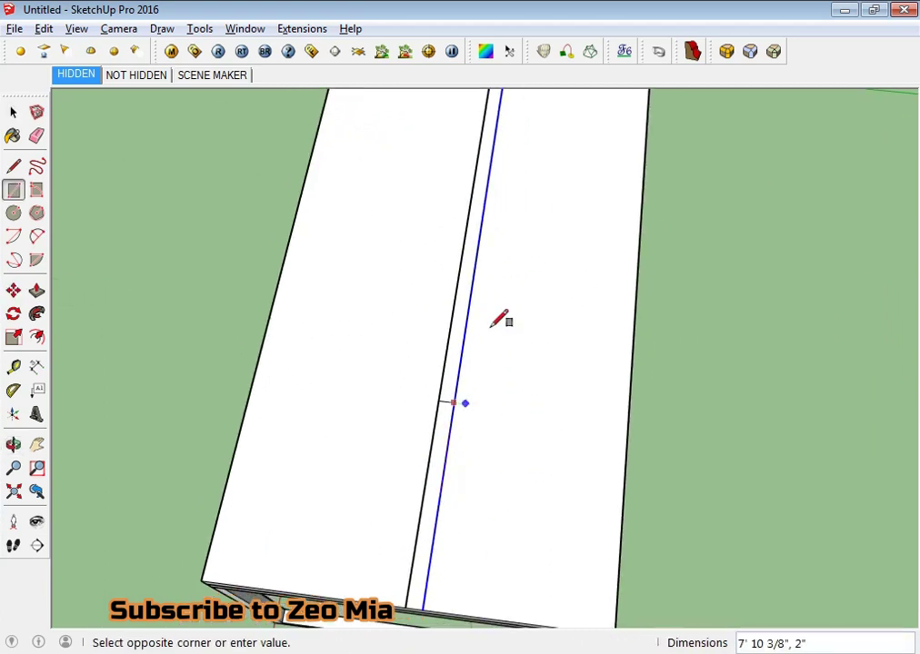
{"action": "scroll", "coordinate": [463, 314], "scroll_direction": "down", "scroll_amount": 2}
{"action": "left_click", "coordinate": [485, 332]}
{"action": "key", "text": "space"}
{"action": "scroll", "coordinate": [473, 318], "scroll_direction": "up", "scroll_amount": 2}
{"action": "left_click", "coordinate": [472, 318]}
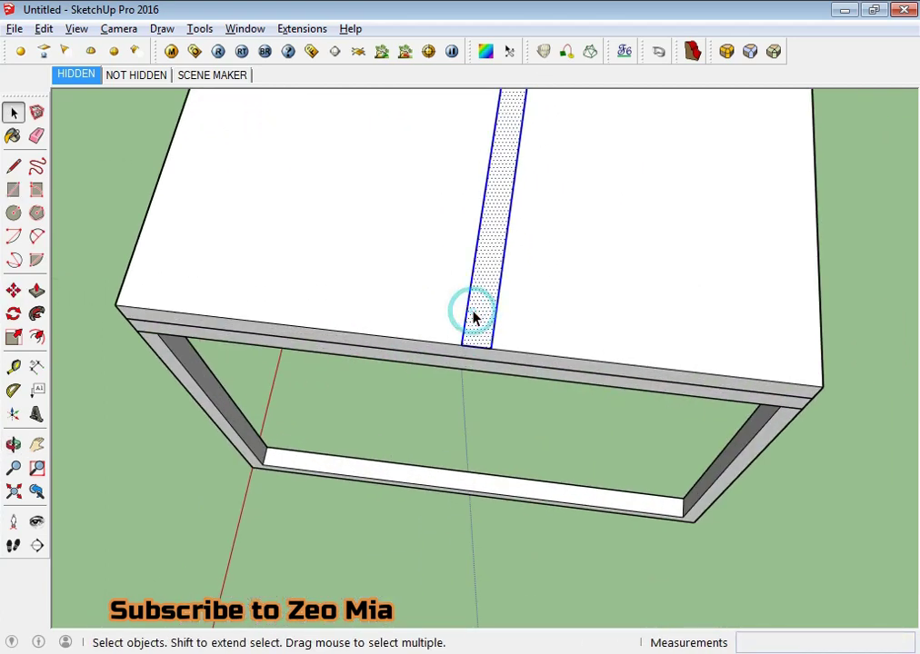
Inside the strip group, Push/Pull the strip up 2 inches into a bar.
{"action": "mouse_move", "coordinate": [519, 333]}
{"action": "middle_mouse_down"}
{"action": "mouse_move", "coordinate": [542, 292]}
{"action": "mouse_move", "coordinate": [501, 289]}
{"action": "middle_mouse_up"}
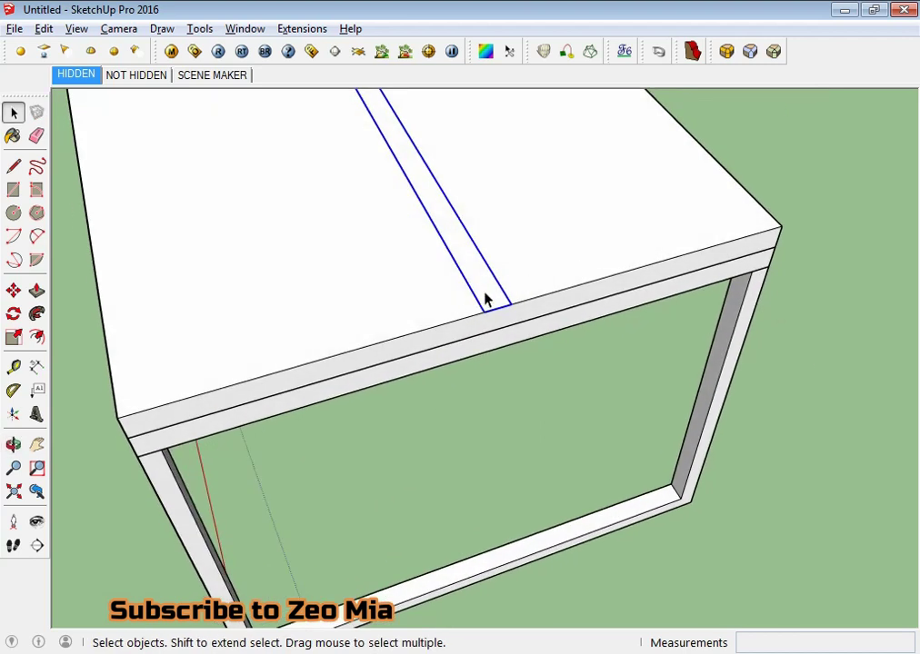
{"action": "scroll", "coordinate": [489, 300], "scroll_direction": "up", "scroll_amount": 2}
{"action": "double_click", "coordinate": [493, 298]}
{"action": "key", "text": "p"}
{"action": "left_click", "coordinate": [489, 304]}
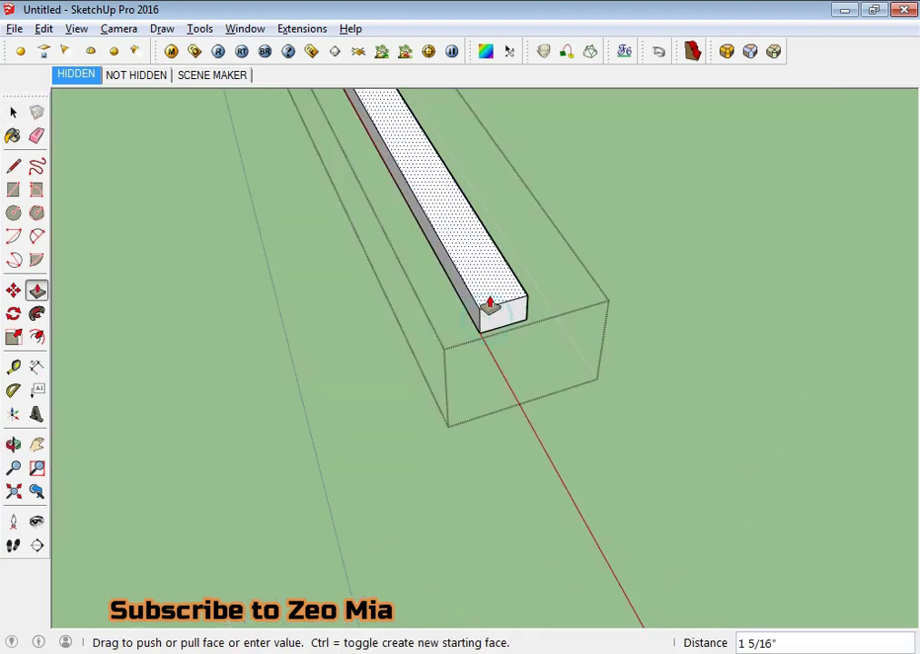
{"action": "type", "text": "2"}
{"action": "key", "text": "Return"}
{"action": "key", "text": "space"}
{"action": "key", "text": "Escape"}
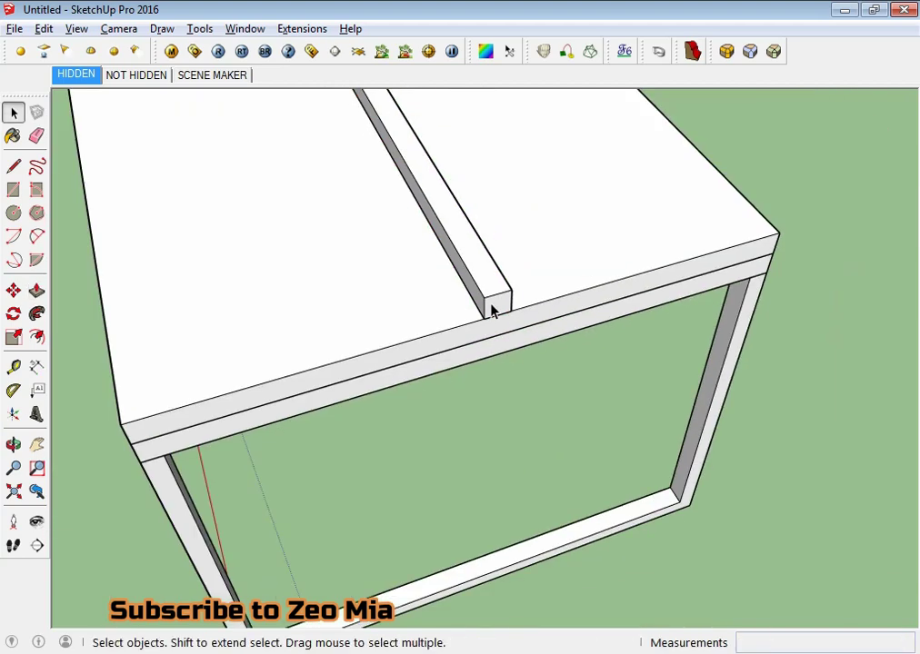
{"action": "middle_click_drag", "start_coordinate": [493, 303], "coordinate": [440, 289]}
Inside the bar group, push the bar's top face down to make it slimmer.
{"action": "scroll", "coordinate": [472, 298], "scroll_direction": "up", "scroll_amount": 3}
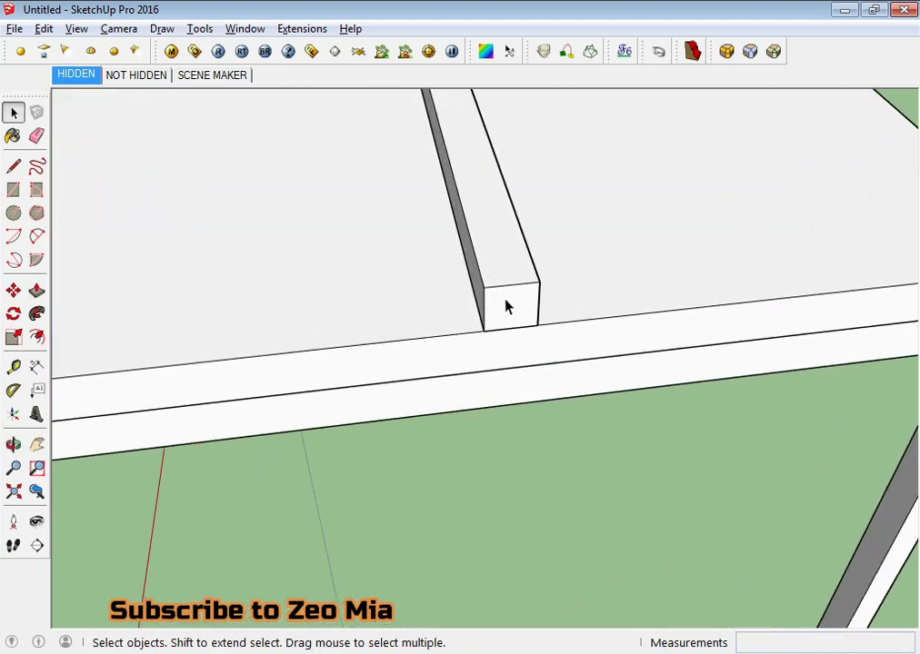
{"action": "middle_click_drag", "start_coordinate": [507, 306], "coordinate": [487, 218]}
{"action": "double_click", "coordinate": [493, 262]}
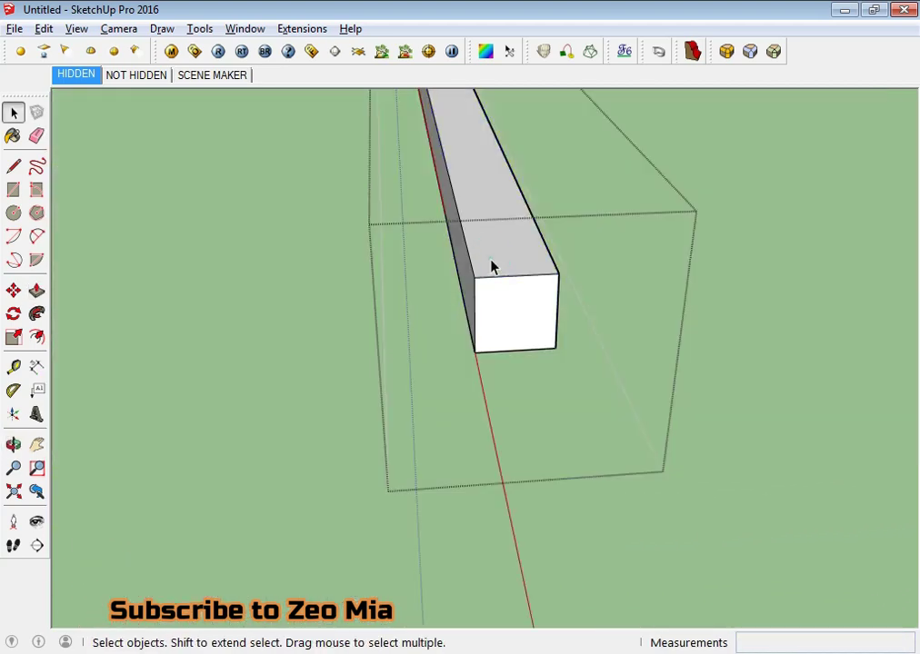
{"action": "key", "text": "p"}
{"action": "left_click", "coordinate": [507, 265]}
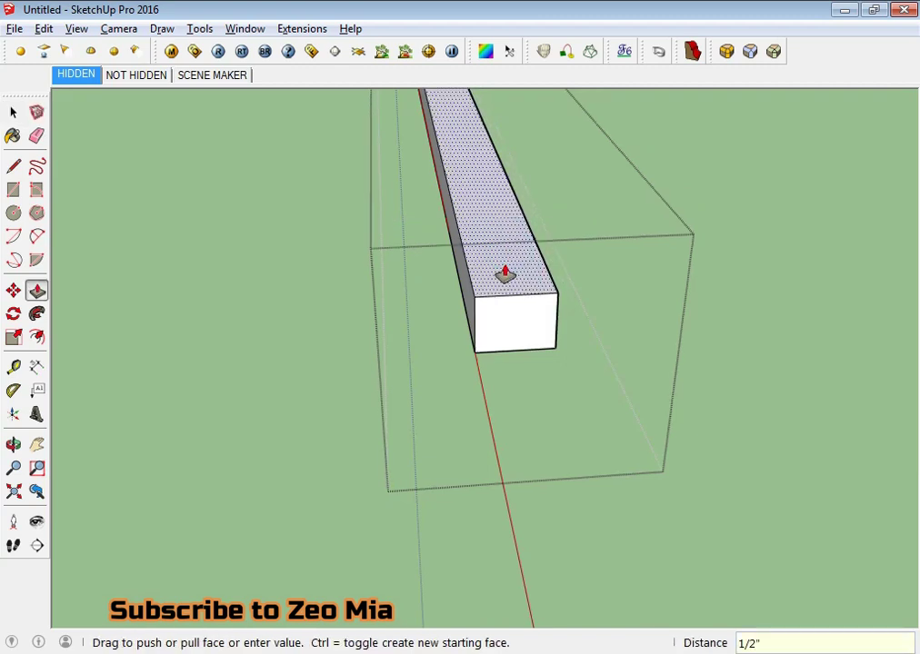
{"action": "left_click", "coordinate": [505, 272]}
{"action": "key", "text": "space"}
{"action": "key", "text": "Escape"}
Shift the bar 1 inch with Move.
{"action": "scroll", "coordinate": [507, 284], "scroll_direction": "down", "scroll_amount": 2}
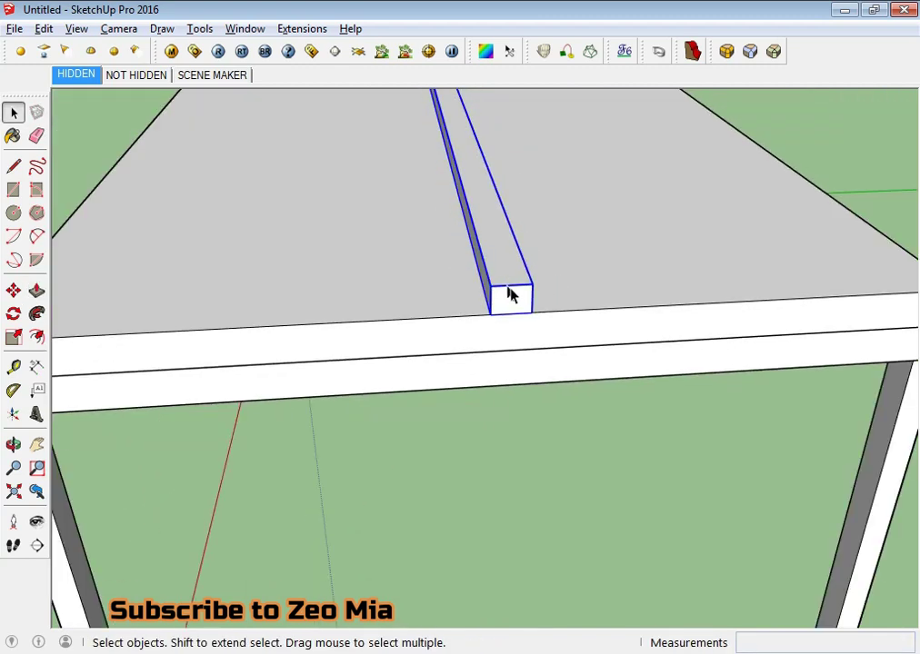
{"action": "key", "text": "m"}
{"action": "left_click", "coordinate": [595, 272]}
{"action": "type", "text": "1"}
{"action": "key", "text": "Return"}
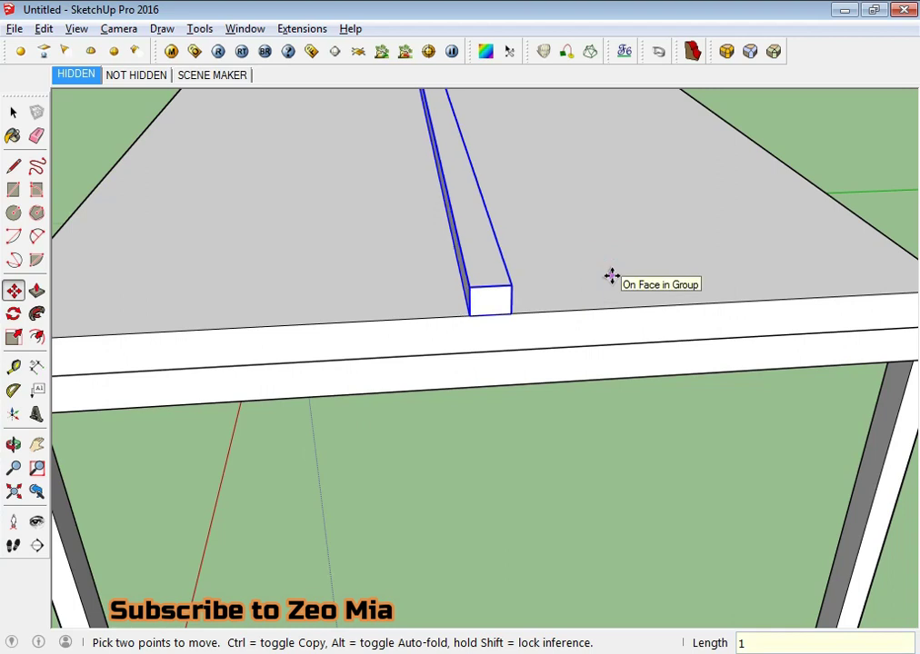
{"action": "key", "text": "space"}
Move the bar by its end corner and snap it onto the lower frame rail.
{"action": "key", "text": "m"}
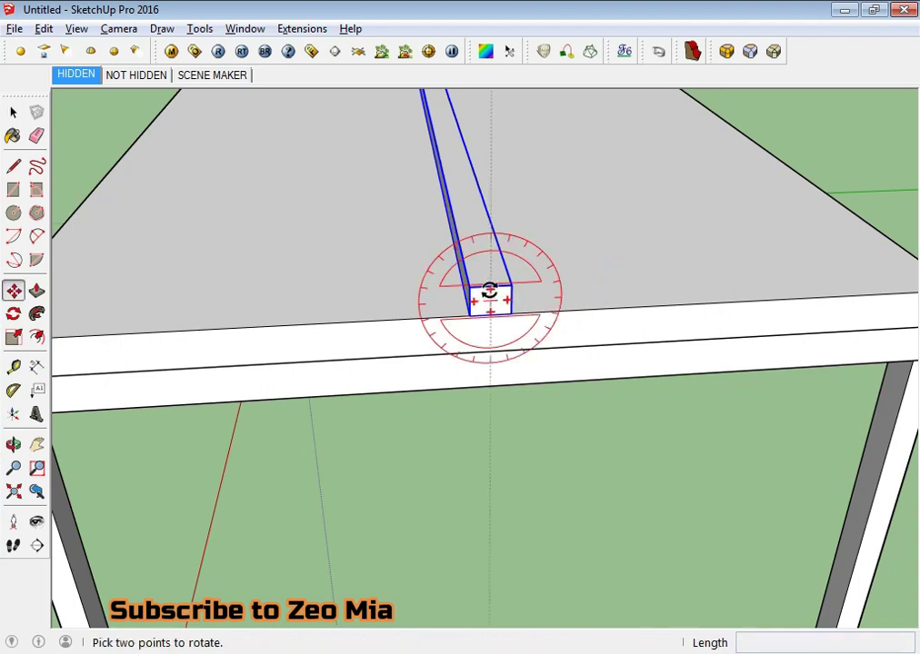
{"action": "scroll", "coordinate": [477, 293], "scroll_direction": "up", "scroll_amount": 1}
{"action": "left_click", "coordinate": [464, 291]}
{"action": "scroll", "coordinate": [461, 390], "scroll_direction": "down", "scroll_amount": 5}
{"action": "scroll", "coordinate": [474, 518], "scroll_direction": "up", "scroll_amount": 3}
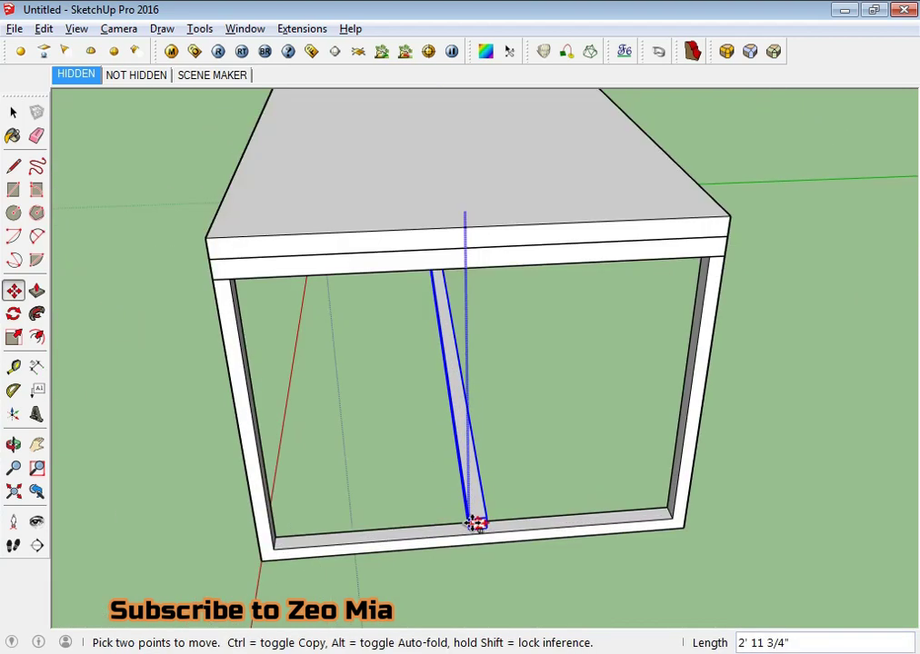
{"action": "scroll", "coordinate": [545, 518], "scroll_direction": "up", "scroll_amount": 2}
{"action": "left_click", "coordinate": [717, 516]}
{"action": "key", "text": "space"}
{"action": "left_click", "coordinate": [520, 466]}
{"action": "mouse_move", "coordinate": [404, 493]}
{"action": "middle_mouse_down"}
{"action": "mouse_move", "coordinate": [460, 402]}
{"action": "mouse_move", "coordinate": [473, 416]}
{"action": "middle_mouse_up"}
{"action": "scroll", "coordinate": [555, 481], "scroll_direction": "up", "scroll_amount": 3}
In the NOT HIDDEN scene, shorten one end of the stretcher by 2 inches.
{"action": "scroll", "coordinate": [582, 505], "scroll_direction": "up", "scroll_amount": 2}
{"action": "left_click", "coordinate": [571, 503]}
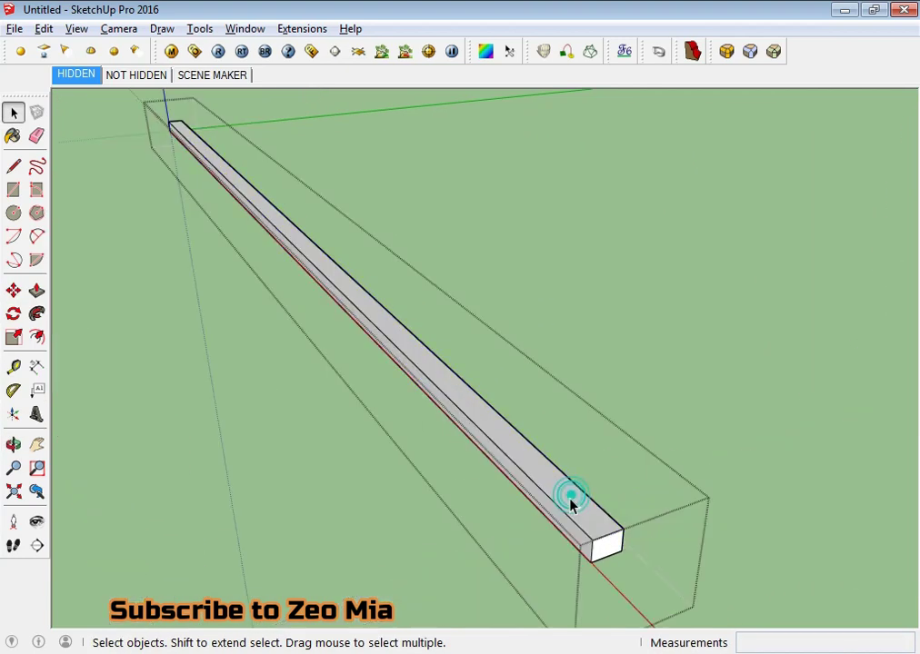
{"action": "left_click", "coordinate": [117, 77]}
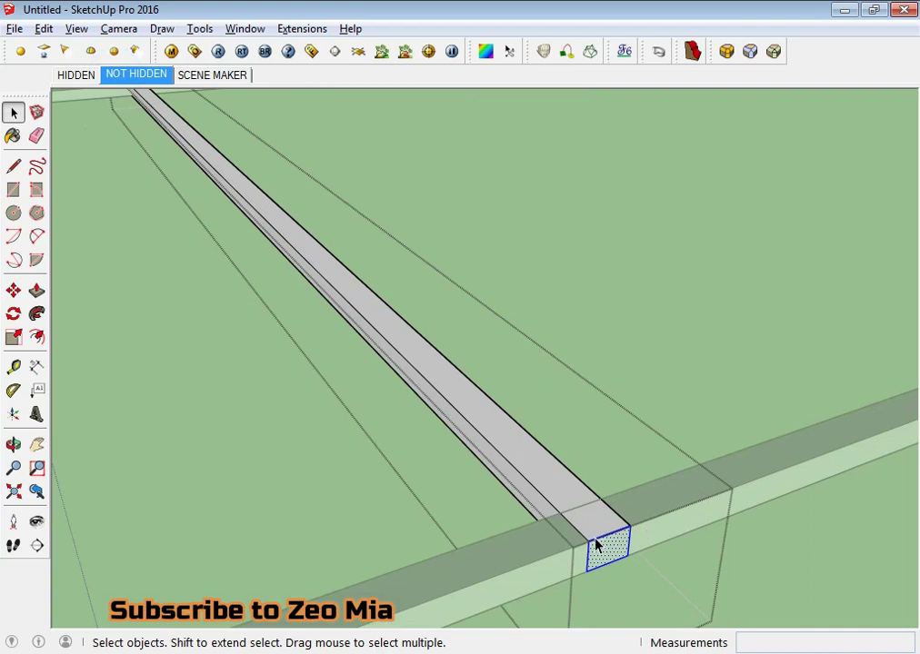
{"action": "key", "text": "m"}
{"action": "left_click", "coordinate": [589, 544]}
{"action": "type", "text": "2"}
{"action": "key", "text": "Return"}
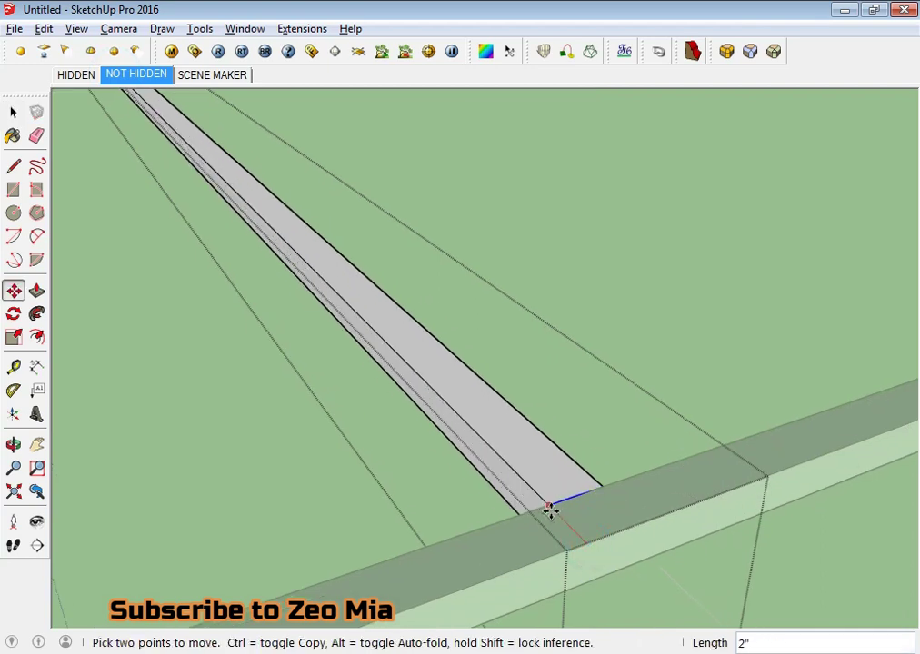
{"action": "key", "text": "space"}
Pull the stretcher's other end back flush with the frame rail.
{"action": "scroll", "coordinate": [509, 473], "scroll_direction": "down", "scroll_amount": 5}
{"action": "mouse_move", "coordinate": [476, 436]}
{"action": "middle_mouse_down"}
{"action": "mouse_move", "coordinate": [805, 407]}
{"action": "mouse_move", "coordinate": [370, 415]}
{"action": "middle_mouse_up"}
{"action": "scroll", "coordinate": [303, 397], "scroll_direction": "up", "scroll_amount": 5}
{"action": "middle_click_drag", "start_coordinate": [303, 397], "coordinate": [257, 400]}
{"action": "left_click", "coordinate": [279, 397]}
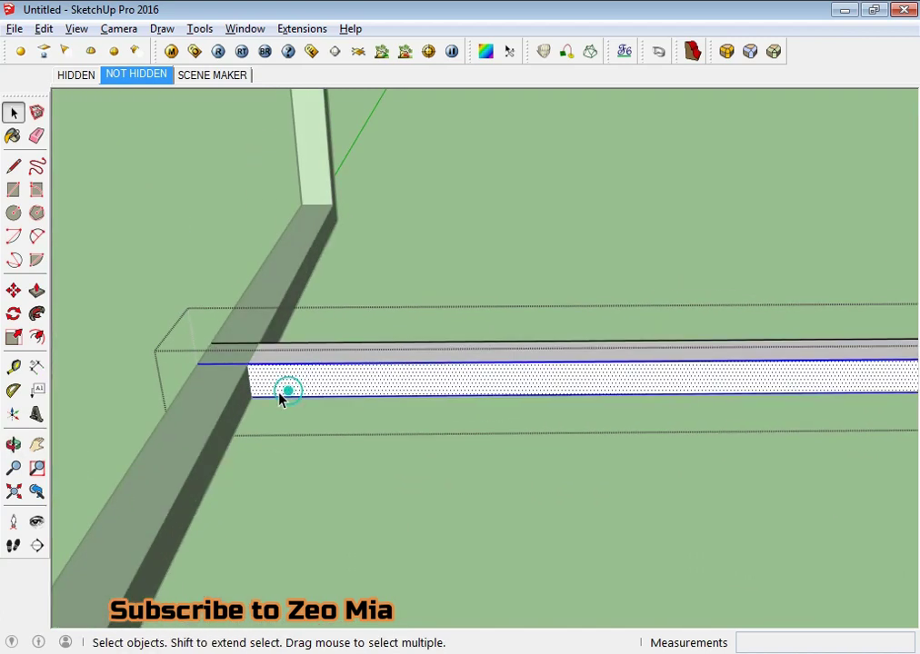
{"action": "left_click_drag", "start_coordinate": [100, 294], "coordinate": [239, 389]}
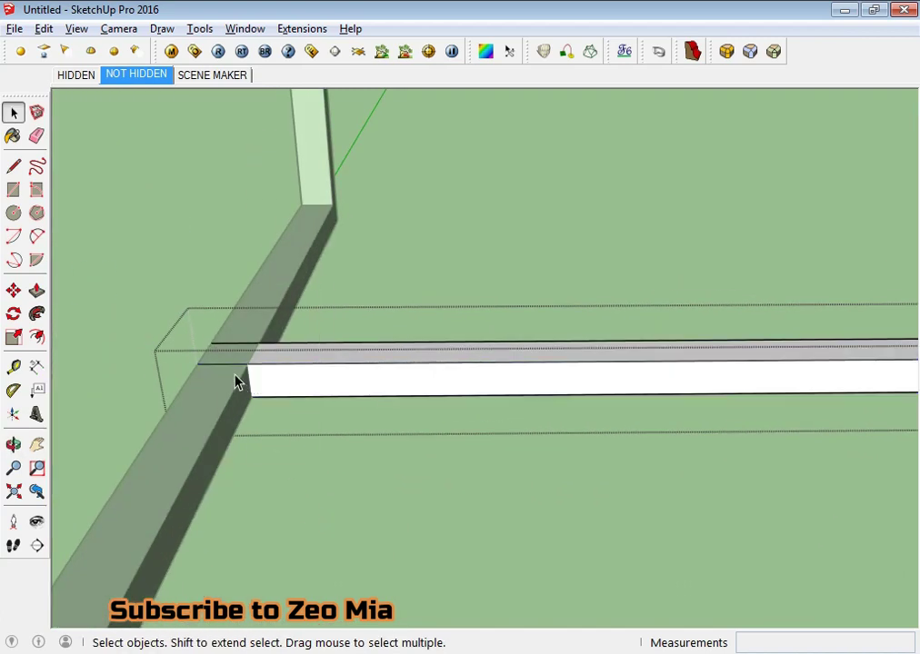
{"action": "key", "text": "m"}
{"action": "left_click", "coordinate": [197, 362]}
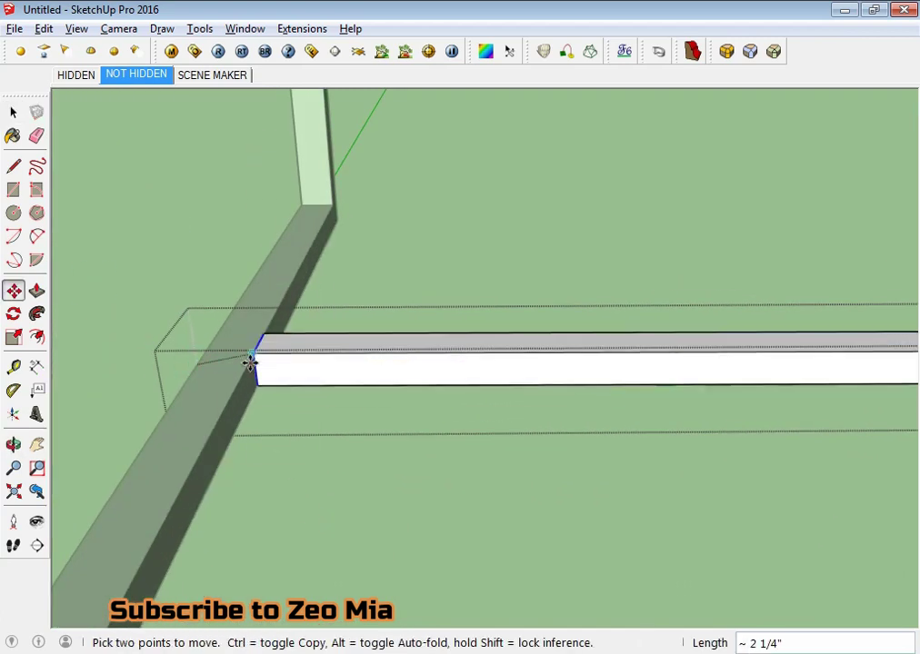
{"action": "left_click", "coordinate": [246, 372]}
{"action": "key", "text": "space"}
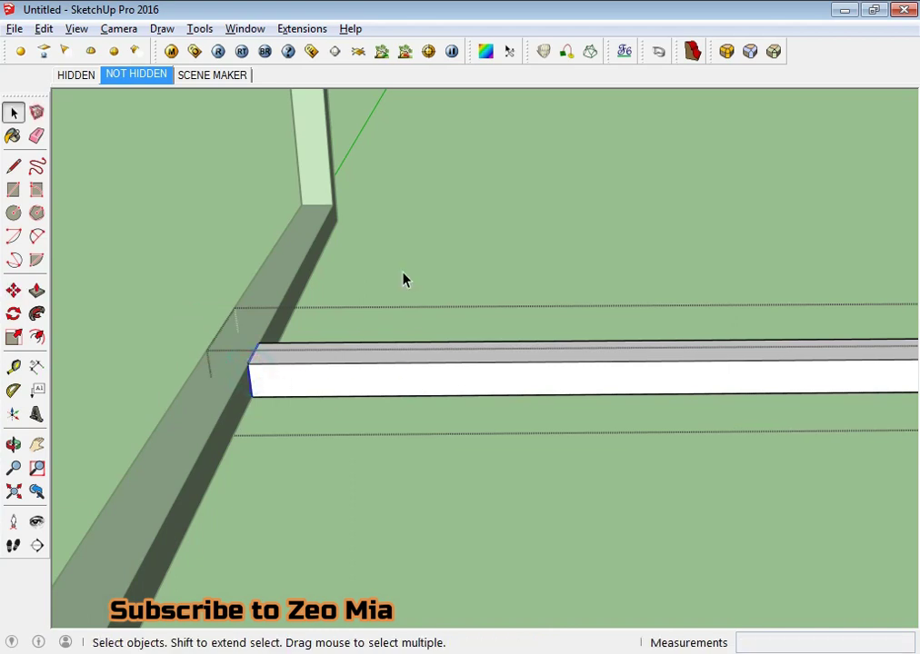
Orbit out to view the whole table, ending above the tabletop.
{"action": "scroll", "coordinate": [380, 354], "scroll_direction": "down", "scroll_amount": 5}
{"action": "middle_click_drag", "start_coordinate": [380, 353], "coordinate": [258, 343]}
{"action": "key", "text": "space"}
{"action": "scroll", "coordinate": [572, 297], "scroll_direction": "up", "scroll_amount": 3}
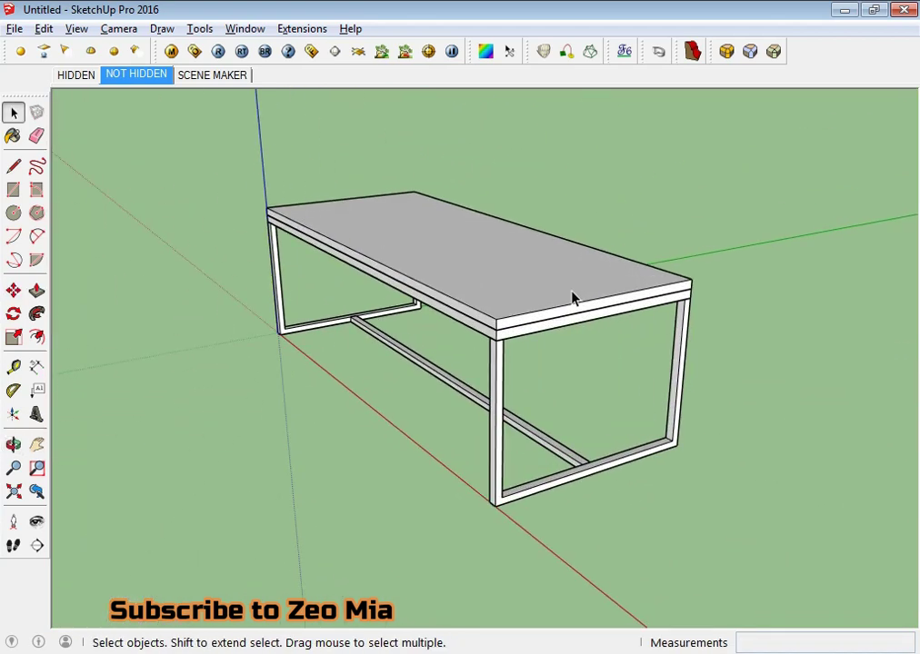
{"action": "scroll", "coordinate": [458, 369], "scroll_direction": "up", "scroll_amount": 3}
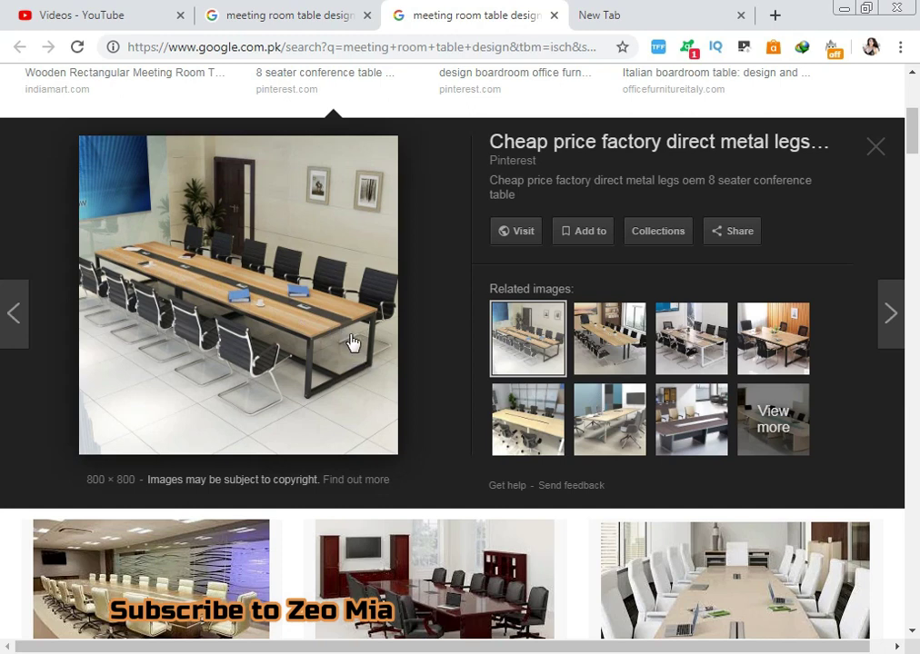
{"action": "key", "text": "alt+Tab"}
{"action": "middle_click_drag", "start_coordinate": [478, 349], "coordinate": [459, 400]}
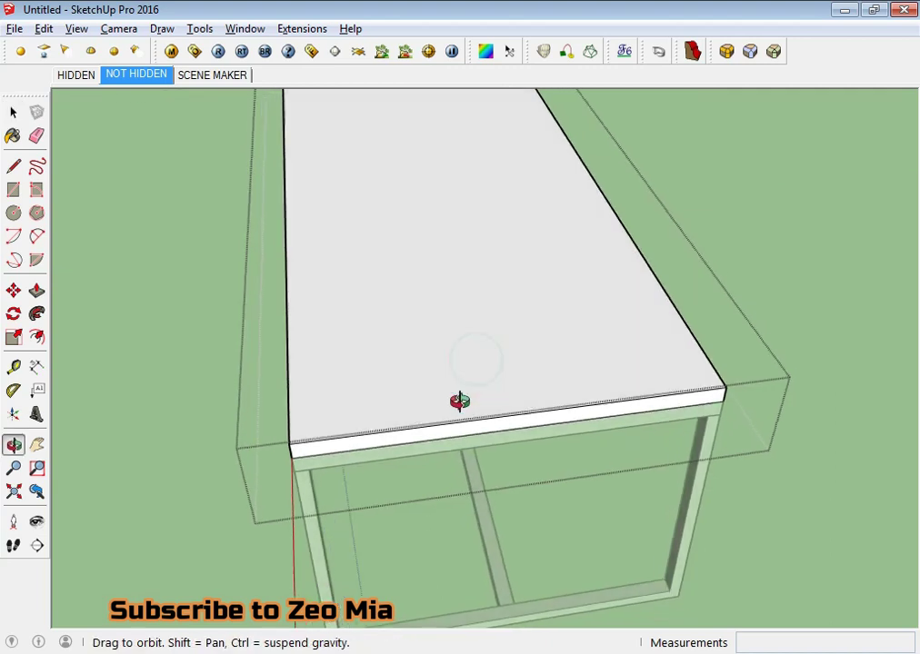
Try offsetting the tabletop face's edges, then cancel the offset.
{"action": "scroll", "coordinate": [339, 411], "scroll_direction": "down", "scroll_amount": 3}
{"action": "mouse_move", "coordinate": [339, 410]}
{"action": "middle_mouse_down"}
{"action": "mouse_move", "coordinate": [349, 351]}
{"action": "mouse_move", "coordinate": [390, 383]}
{"action": "mouse_move", "coordinate": [385, 401]}
{"action": "middle_mouse_up"}
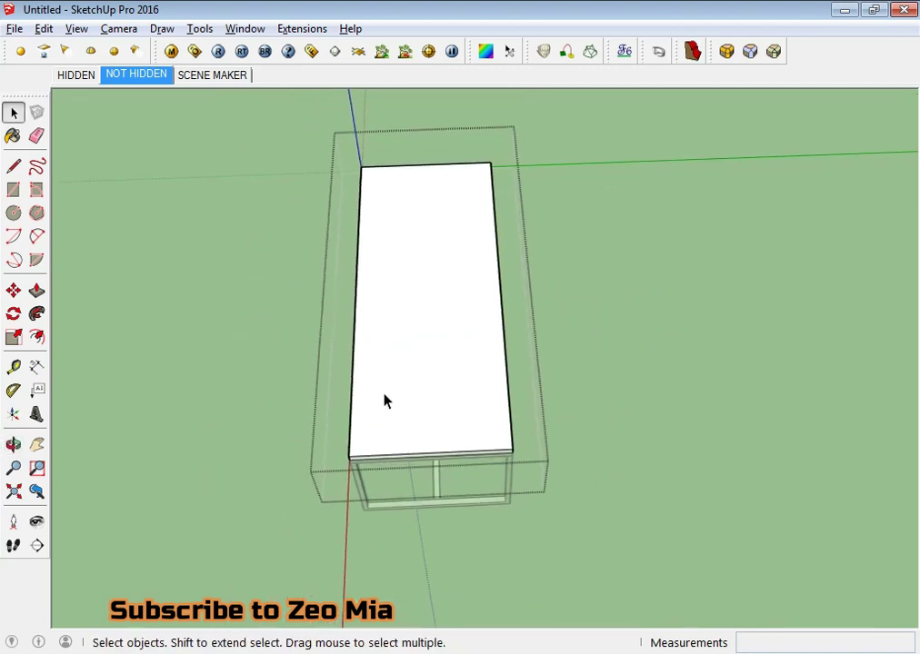
{"action": "key", "text": "f"}
{"action": "key", "text": "space"}
{"action": "left_click", "coordinate": [364, 414]}
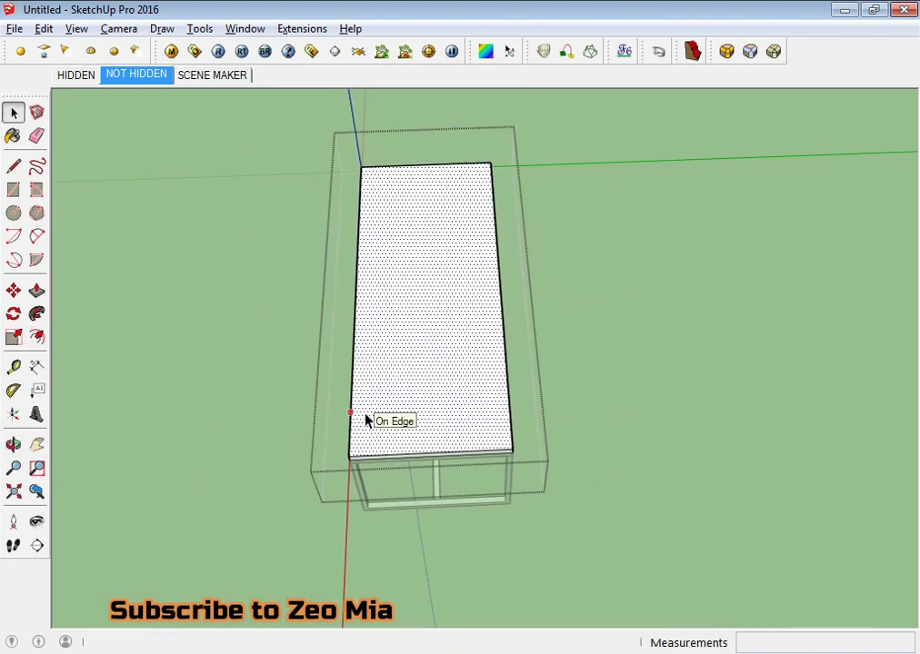
{"action": "key", "text": "f"}
{"action": "left_click", "coordinate": [349, 411]}
{"action": "key", "text": "Escape"}
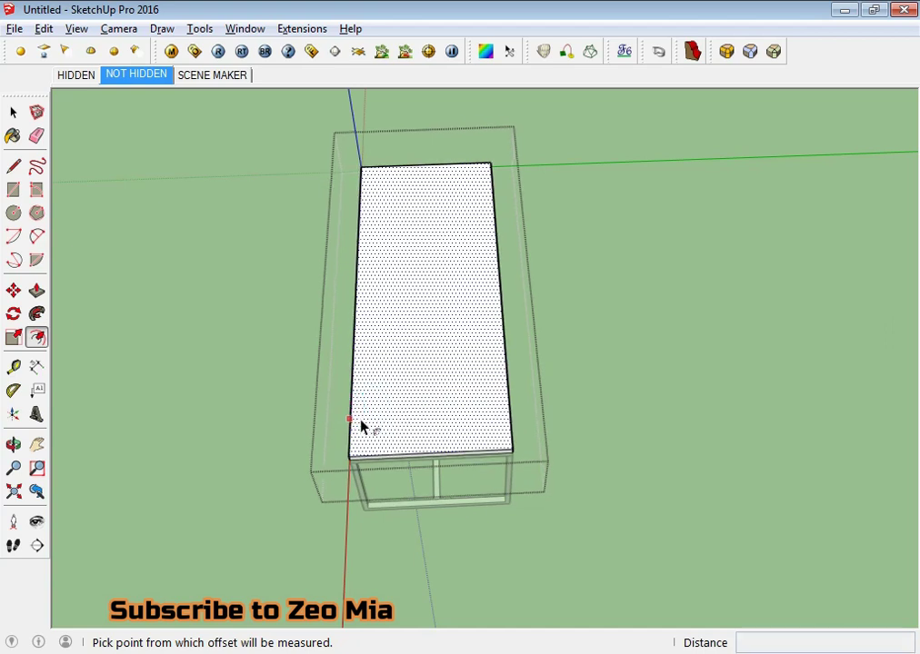
{"action": "left_click", "coordinate": [351, 420]}
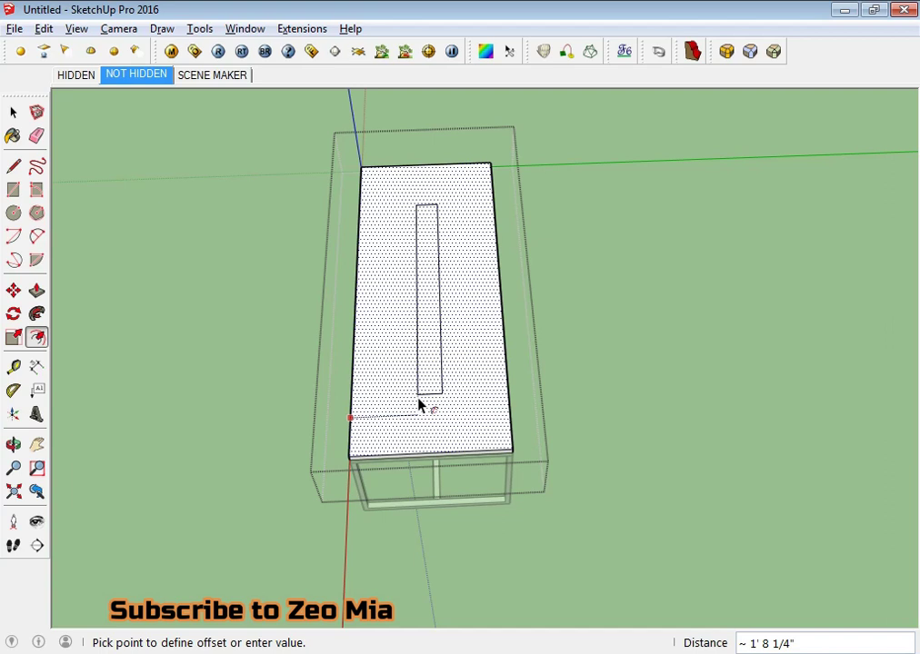
{"action": "key", "text": "Escape"}
{"action": "scroll", "coordinate": [420, 407], "scroll_direction": "up", "scroll_amount": 3}
{"action": "key", "text": "space"}
Stretch the centre slot's bottom and top edges out to the tabletop's near and far edges.
{"action": "left_click_drag", "start_coordinate": [396, 369], "coordinate": [463, 414]}
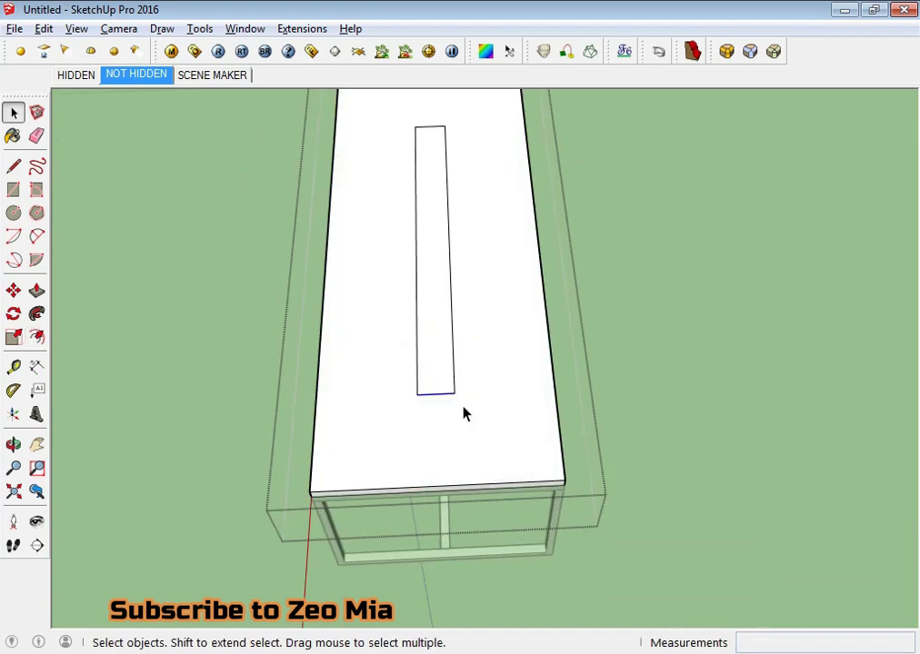
{"action": "key", "text": "m"}
{"action": "left_click", "coordinate": [452, 393]}
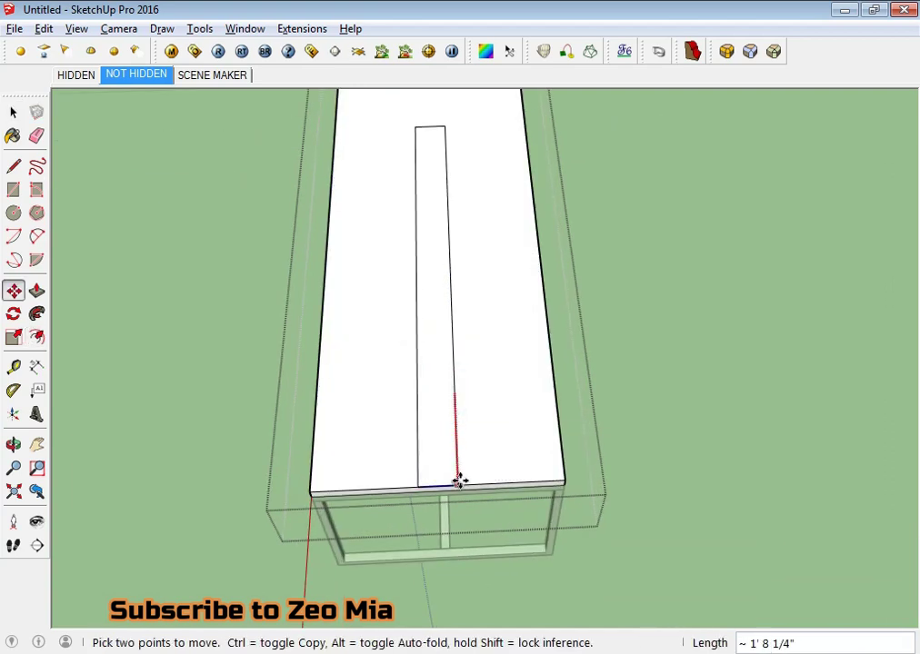
{"action": "left_click", "coordinate": [459, 480]}
{"action": "middle_click_drag", "start_coordinate": [458, 478], "coordinate": [462, 550]}
{"action": "scroll", "coordinate": [455, 409], "scroll_direction": "up", "scroll_amount": 2}
{"action": "key", "text": "space"}
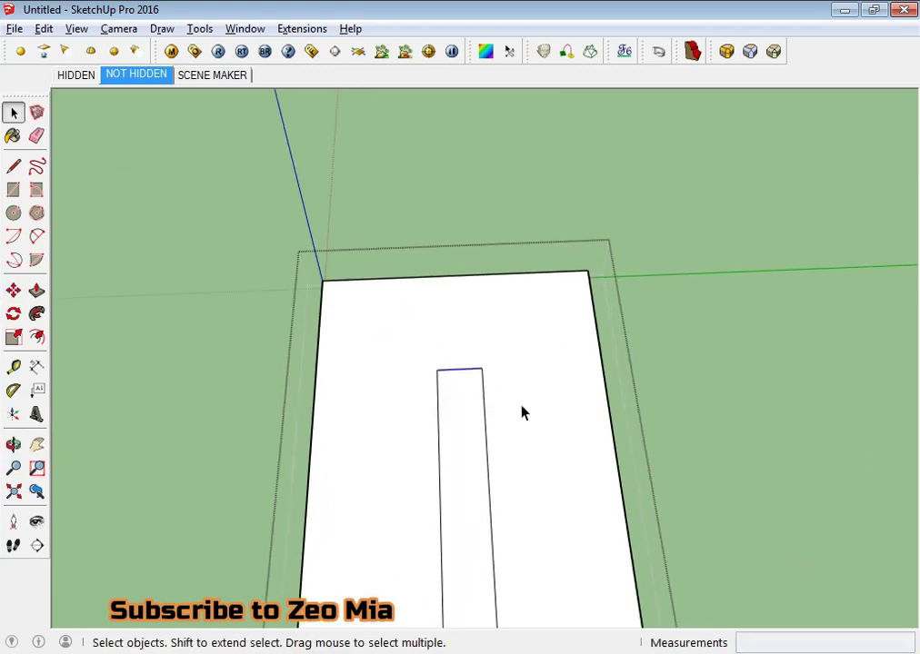
{"action": "scroll", "coordinate": [495, 373], "scroll_direction": "up", "scroll_amount": 1}
{"action": "key", "text": "m"}
{"action": "left_click", "coordinate": [474, 367]}
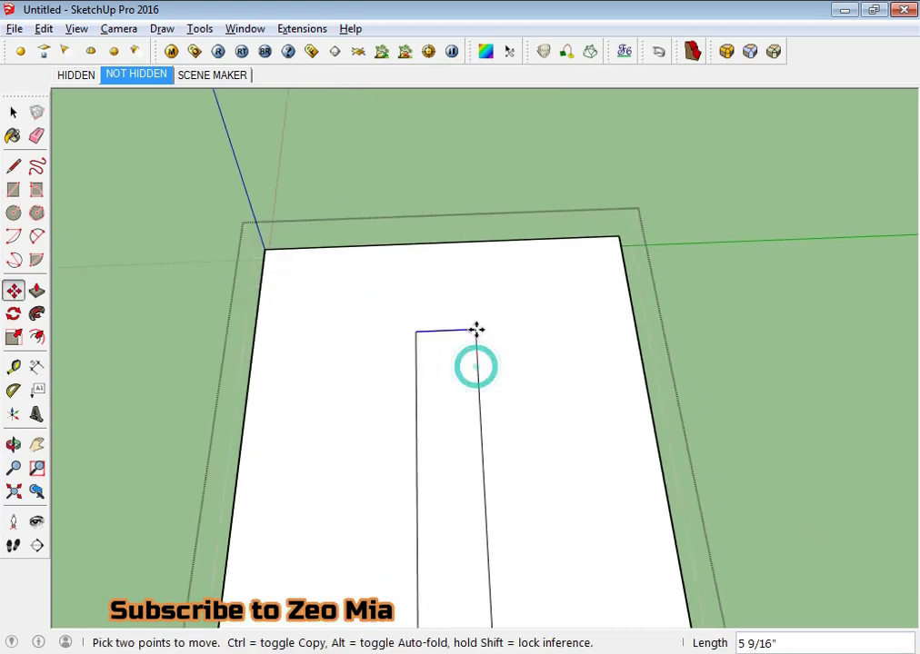
{"action": "left_click", "coordinate": [468, 245]}
{"action": "key", "text": "space"}
Orbit low over the tabletop strip to see its front edge.
{"action": "scroll", "coordinate": [472, 371], "scroll_direction": "down", "scroll_amount": 2}
{"action": "key", "text": "o"}
{"action": "mouse_move", "coordinate": [473, 372]}
{"action": "left_mouse_down"}
{"action": "mouse_move", "coordinate": [483, 144]}
{"action": "mouse_move", "coordinate": [498, 180]}
{"action": "left_mouse_up"}
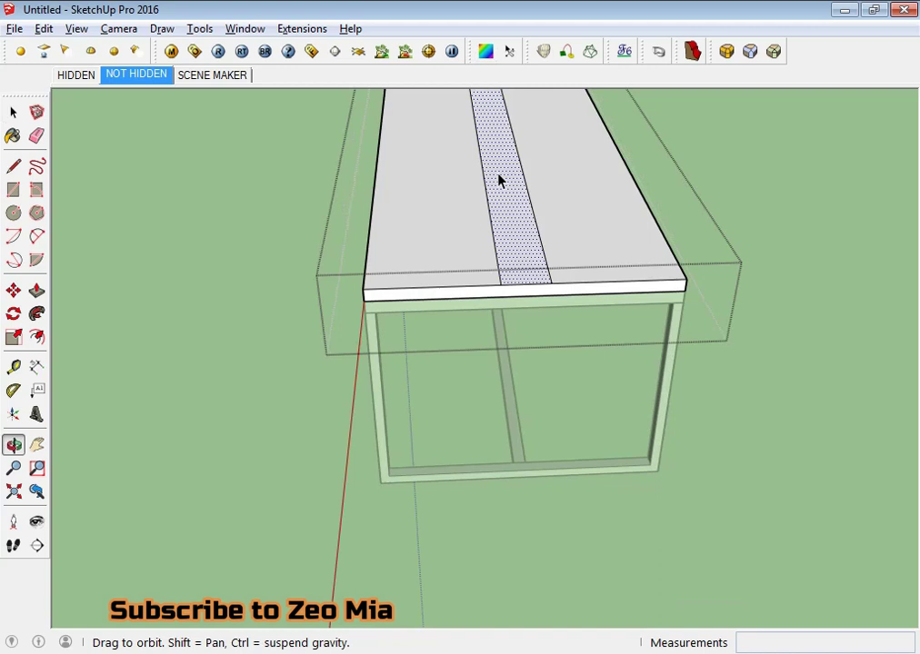
{"action": "key", "text": "space"}
{"action": "scroll", "coordinate": [500, 236], "scroll_direction": "up", "scroll_amount": 3}
{"action": "key", "text": "o"}
{"action": "left_click_drag", "start_coordinate": [503, 294], "coordinate": [451, 318]}
{"action": "key", "text": "space"}
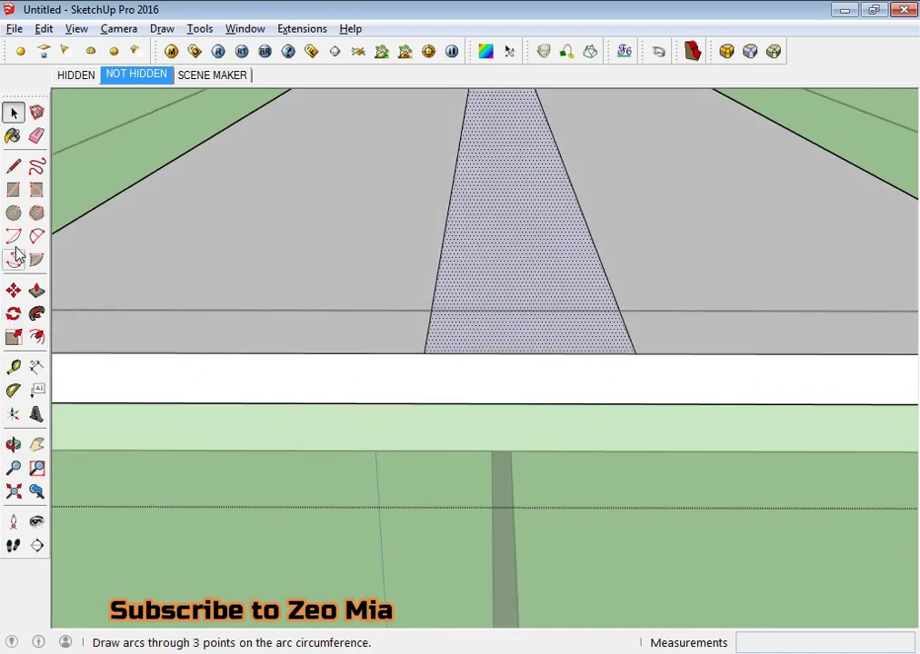
Draw rectangles beneath the strip on the tabletop's front and side edge faces.
{"action": "key", "text": "e"}
{"action": "key", "text": "r"}
{"action": "left_click", "coordinate": [425, 352]}
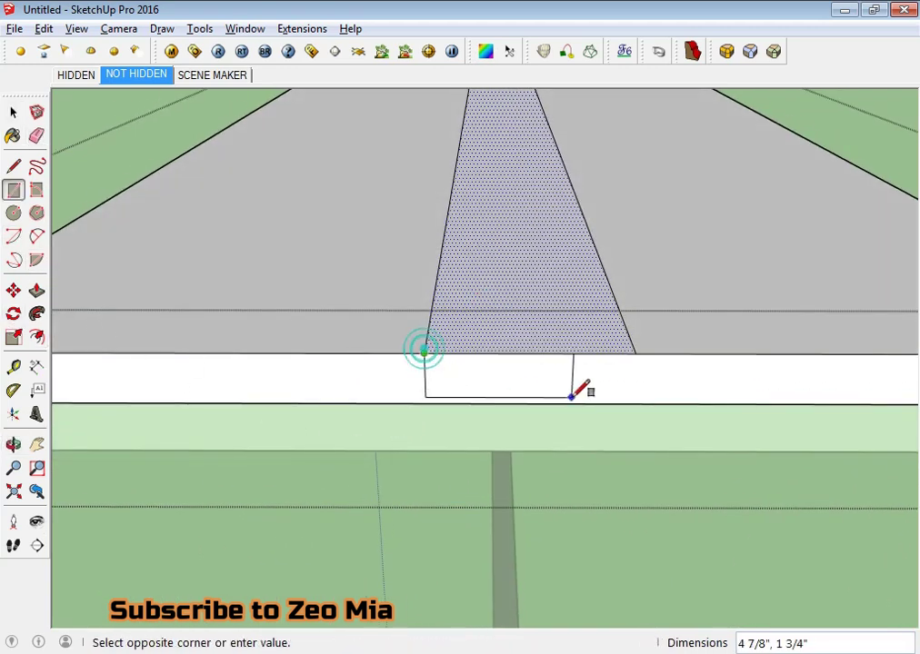
{"action": "left_click", "coordinate": [637, 400]}
{"action": "mouse_move", "coordinate": [637, 399]}
{"action": "middle_mouse_down"}
{"action": "mouse_move", "coordinate": [665, 329]}
{"action": "mouse_move", "coordinate": [911, 380]}
{"action": "mouse_move", "coordinate": [455, 256]}
{"action": "mouse_move", "coordinate": [637, 261]}
{"action": "mouse_move", "coordinate": [491, 333]}
{"action": "middle_mouse_up"}
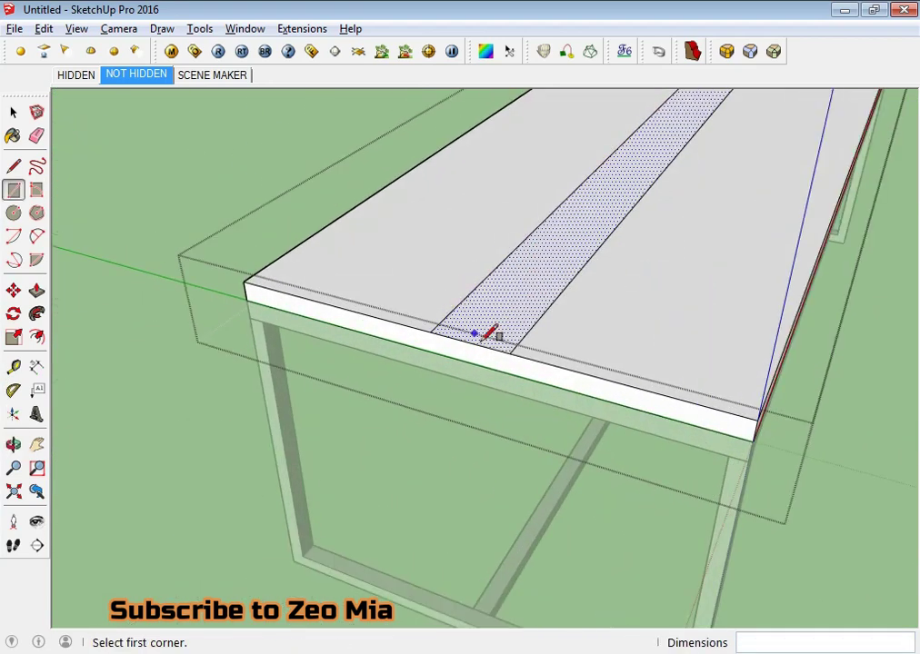
{"action": "scroll", "coordinate": [491, 334], "scroll_direction": "up", "scroll_amount": 2}
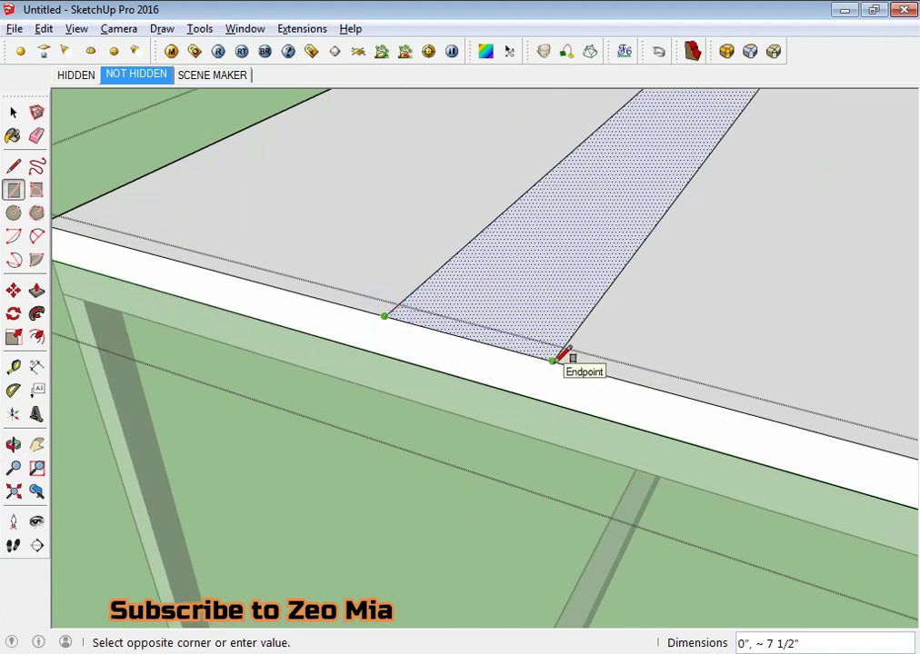
{"action": "left_click", "coordinate": [550, 401]}
{"action": "key", "text": "space"}
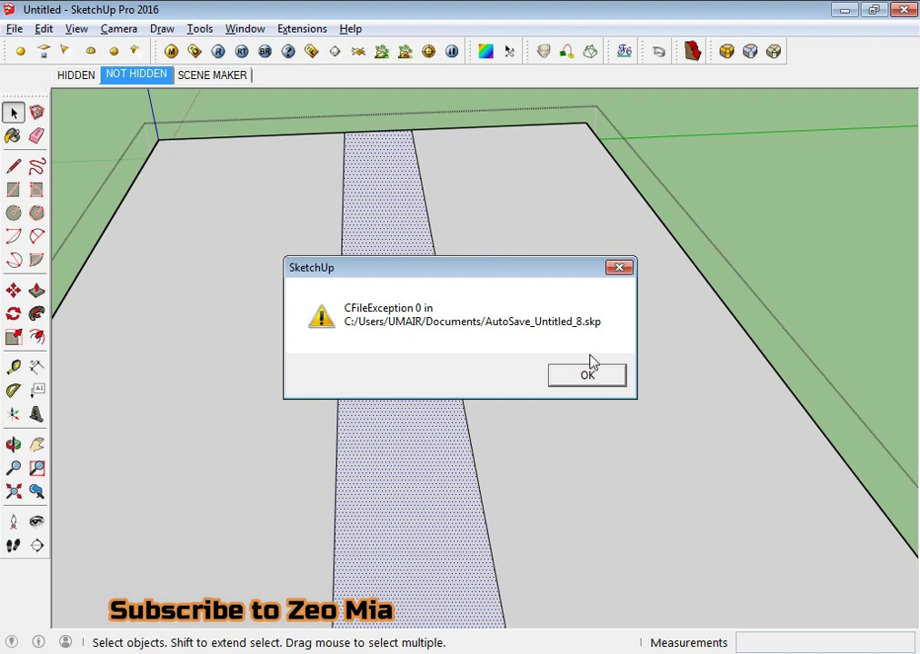
Dismiss the autosave error and round the selected tabletop face's edges with RoundCorner at a 0.5" offset.
{"action": "left_click", "coordinate": [565, 377]}
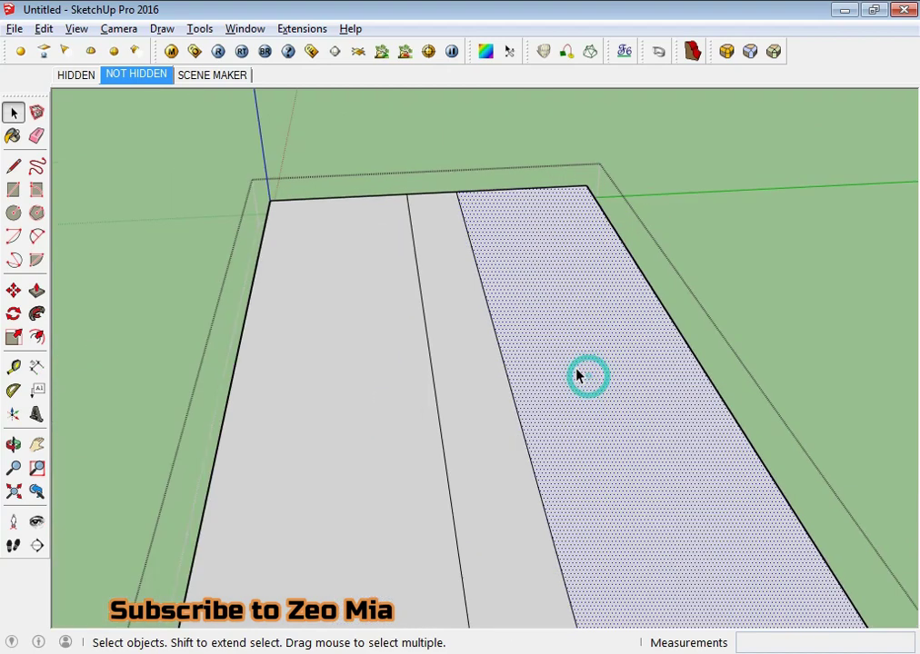
{"action": "left_click", "coordinate": [732, 52]}
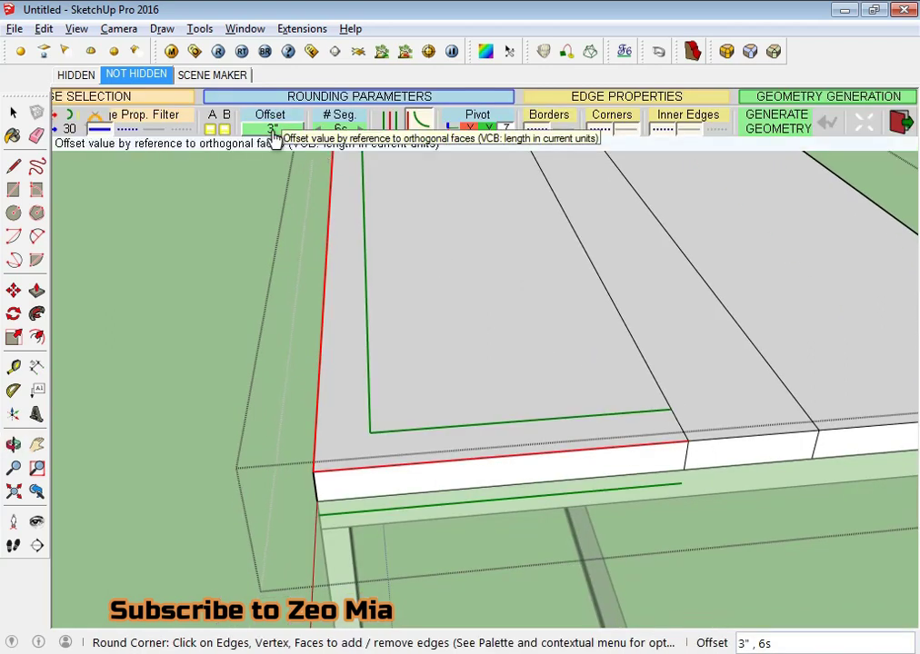
{"action": "left_click", "coordinate": [272, 130]}
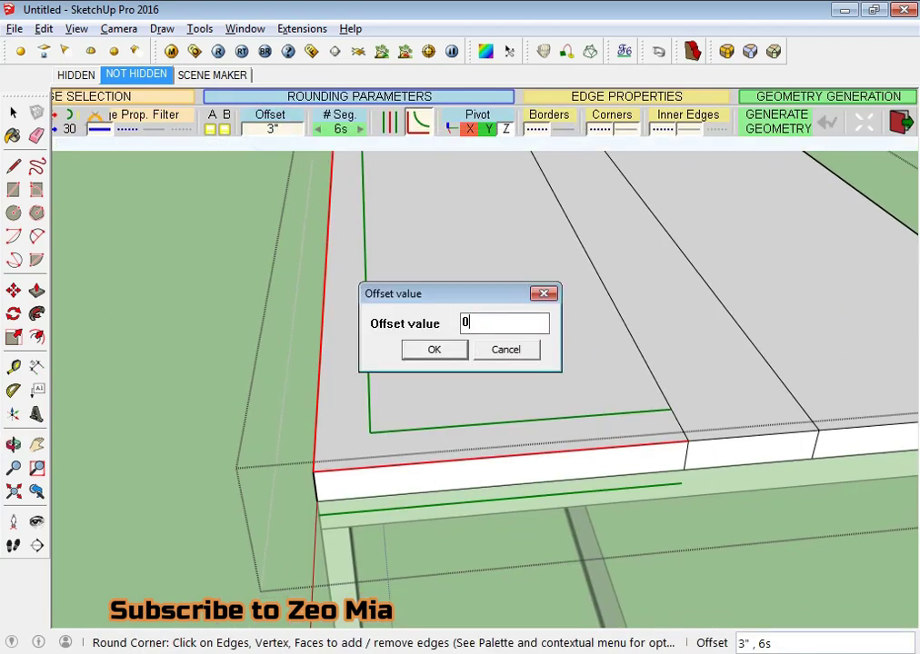
{"action": "type", "text": ".5"}
{"action": "key", "text": "Return"}
{"action": "mouse_move", "coordinate": [499, 400]}
{"action": "middle_mouse_down"}
{"action": "mouse_move", "coordinate": [596, 402]}
{"action": "mouse_move", "coordinate": [589, 417]}
{"action": "mouse_move", "coordinate": [638, 406]}
{"action": "mouse_move", "coordinate": [477, 326]}
{"action": "mouse_move", "coordinate": [587, 435]}
{"action": "mouse_move", "coordinate": [466, 409]}
{"action": "middle_mouse_up"}
{"action": "key", "text": "Return"}
{"action": "left_click", "coordinate": [504, 363]}
{"action": "key", "text": "Return"}
{"action": "mouse_move", "coordinate": [506, 370]}
{"action": "middle_mouse_down"}
{"action": "mouse_move", "coordinate": [542, 370]}
{"action": "mouse_move", "coordinate": [404, 396]}
{"action": "mouse_move", "coordinate": [591, 425]}
{"action": "mouse_move", "coordinate": [649, 312]}
{"action": "mouse_move", "coordinate": [388, 287]}
{"action": "mouse_move", "coordinate": [622, 409]}
{"action": "middle_mouse_up"}
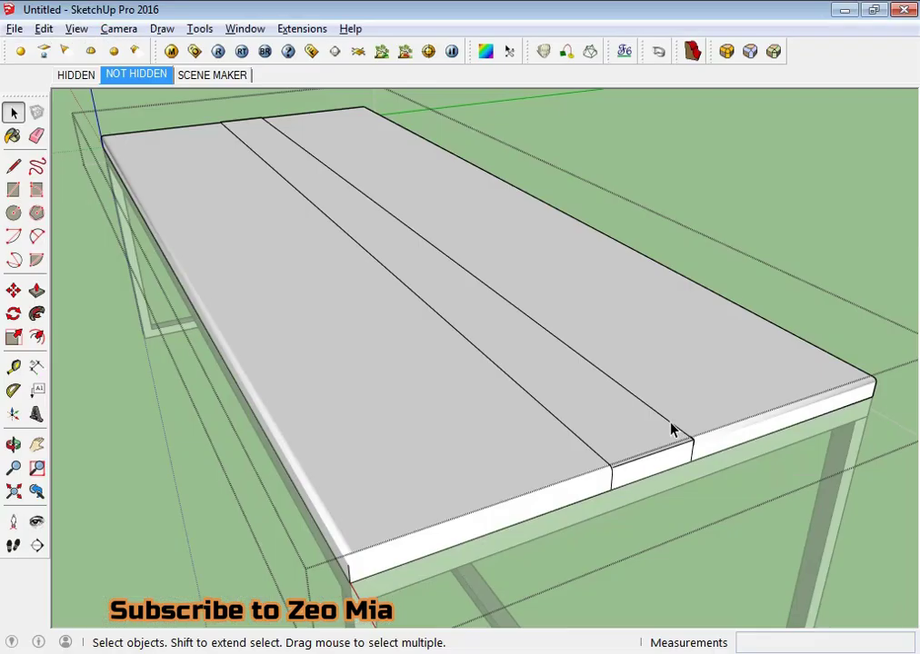
Select the inset strip's front edge for rounding.
{"action": "left_click", "coordinate": [651, 459]}
{"action": "scroll", "coordinate": [651, 459], "scroll_direction": "up", "scroll_amount": 3}
{"action": "left_click", "coordinate": [655, 462]}
{"action": "mouse_move", "coordinate": [655, 462]}
{"action": "middle_mouse_down"}
{"action": "mouse_move", "coordinate": [476, 400]}
{"action": "mouse_move", "coordinate": [611, 148]}
{"action": "middle_mouse_up"}
{"action": "left_click", "coordinate": [726, 51]}
{"action": "left_click", "coordinate": [677, 421]}
{"action": "mouse_move", "coordinate": [678, 421]}
{"action": "middle_mouse_down"}
{"action": "mouse_move", "coordinate": [465, 297]}
{"action": "mouse_move", "coordinate": [409, 309]}
{"action": "mouse_move", "coordinate": [354, 359]}
{"action": "middle_mouse_up"}
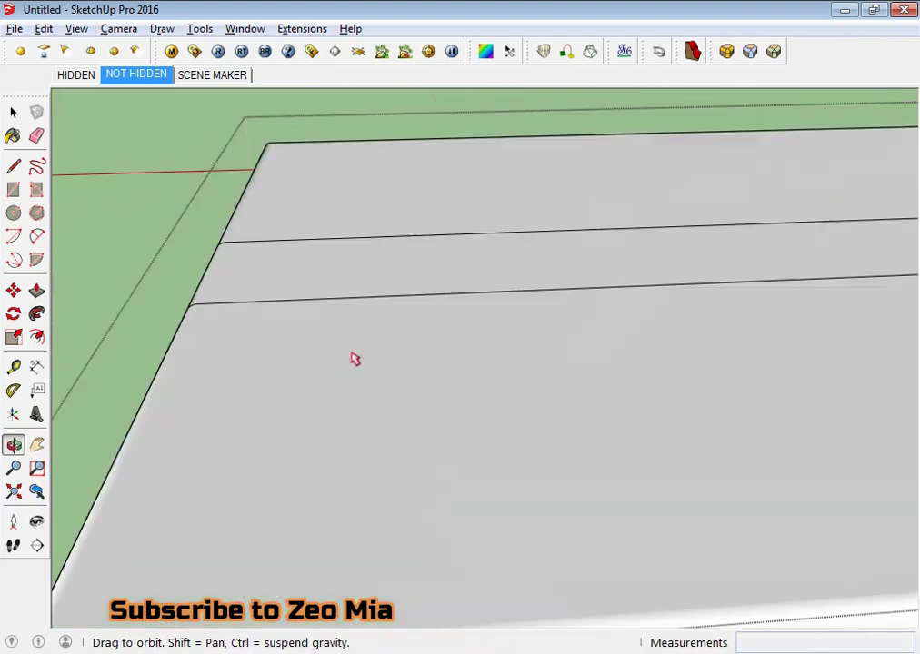
{"action": "key", "text": "space"}
{"action": "mouse_move", "coordinate": [499, 389]}
{"action": "middle_mouse_down"}
{"action": "mouse_move", "coordinate": [220, 339]}
{"action": "mouse_move", "coordinate": [465, 381]}
{"action": "middle_mouse_up"}
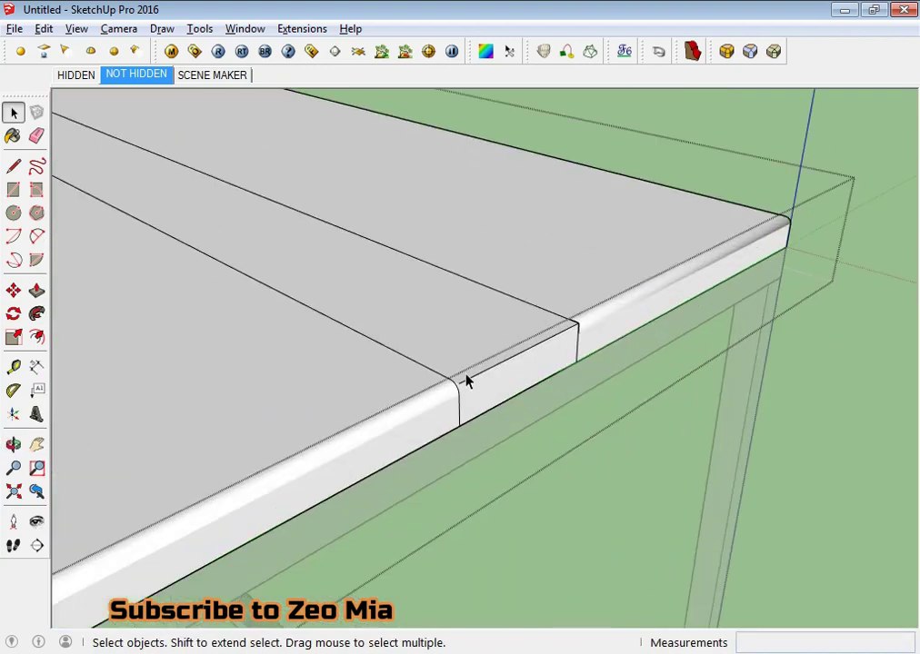
Apply RoundCorner to the strip edge and orbit along the tabletop to check the result.
{"action": "left_click", "coordinate": [727, 57]}
{"action": "key", "text": "Return"}
{"action": "key", "text": "space"}
{"action": "mouse_move", "coordinate": [589, 308]}
{"action": "middle_mouse_down"}
{"action": "mouse_move", "coordinate": [479, 395]}
{"action": "mouse_move", "coordinate": [390, 404]}
{"action": "mouse_move", "coordinate": [568, 386]}
{"action": "middle_mouse_up"}
{"action": "left_click", "coordinate": [568, 386]}
{"action": "mouse_move", "coordinate": [624, 348]}
{"action": "middle_mouse_down"}
{"action": "mouse_move", "coordinate": [452, 366]}
{"action": "mouse_move", "coordinate": [903, 396]}
{"action": "mouse_move", "coordinate": [905, 243]}
{"action": "mouse_move", "coordinate": [463, 393]}
{"action": "mouse_move", "coordinate": [237, 407]}
{"action": "mouse_move", "coordinate": [597, 429]}
{"action": "mouse_move", "coordinate": [566, 445]}
{"action": "mouse_move", "coordinate": [310, 265]}
{"action": "mouse_move", "coordinate": [170, 255]}
{"action": "mouse_move", "coordinate": [614, 441]}
{"action": "mouse_move", "coordinate": [442, 417]}
{"action": "mouse_move", "coordinate": [729, 414]}
{"action": "middle_mouse_up"}
{"action": "scroll", "coordinate": [442, 417], "scroll_direction": "down", "scroll_amount": 5}
{"action": "scroll", "coordinate": [635, 303], "scroll_direction": "up", "scroll_amount": 3}
{"action": "middle_click_drag", "start_coordinate": [634, 304], "coordinate": [521, 329], "text": "shift"}
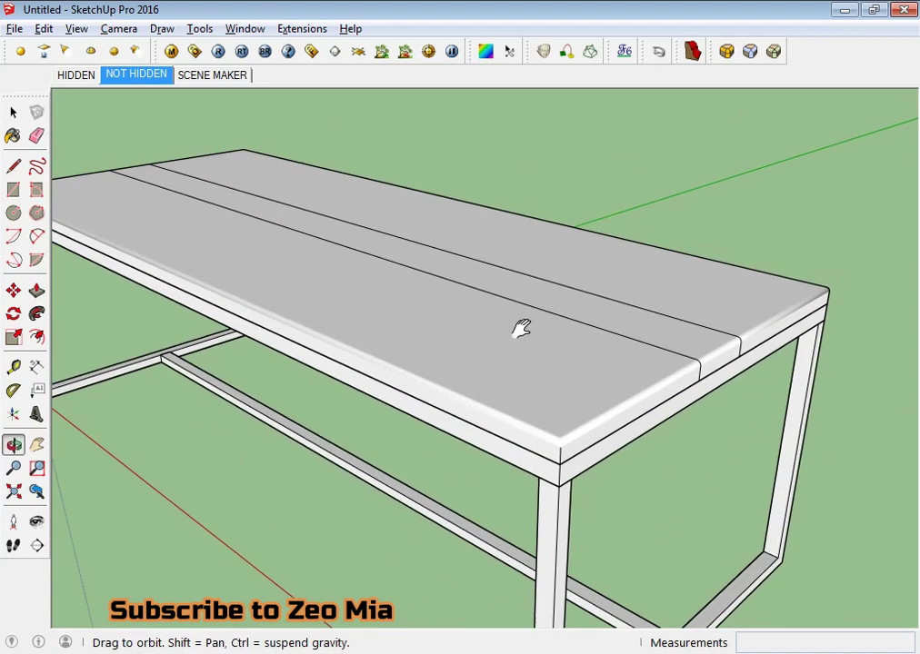
{"action": "scroll", "coordinate": [521, 329], "scroll_direction": "down", "scroll_amount": 5}
{"action": "key", "text": "space"}
Choose the dark grey Color M07 from the Colors material library.
{"action": "key", "text": "b"}
{"action": "left_click", "coordinate": [871, 228]}
{"action": "left_click", "coordinate": [796, 291]}
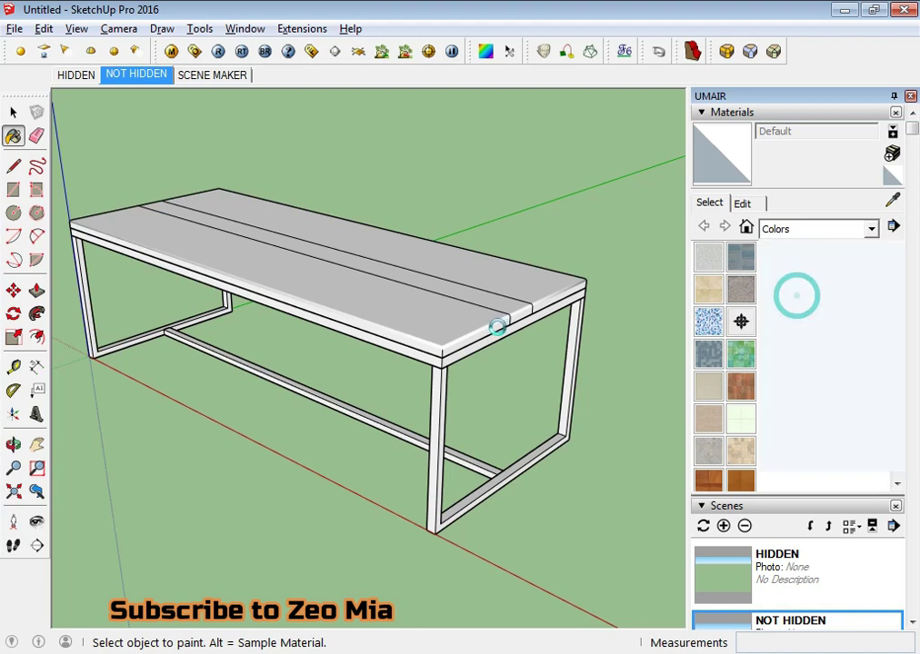
{"action": "scroll", "coordinate": [795, 439], "scroll_direction": "down", "scroll_amount": 10}
{"action": "scroll", "coordinate": [809, 382], "scroll_direction": "up", "scroll_amount": 5}
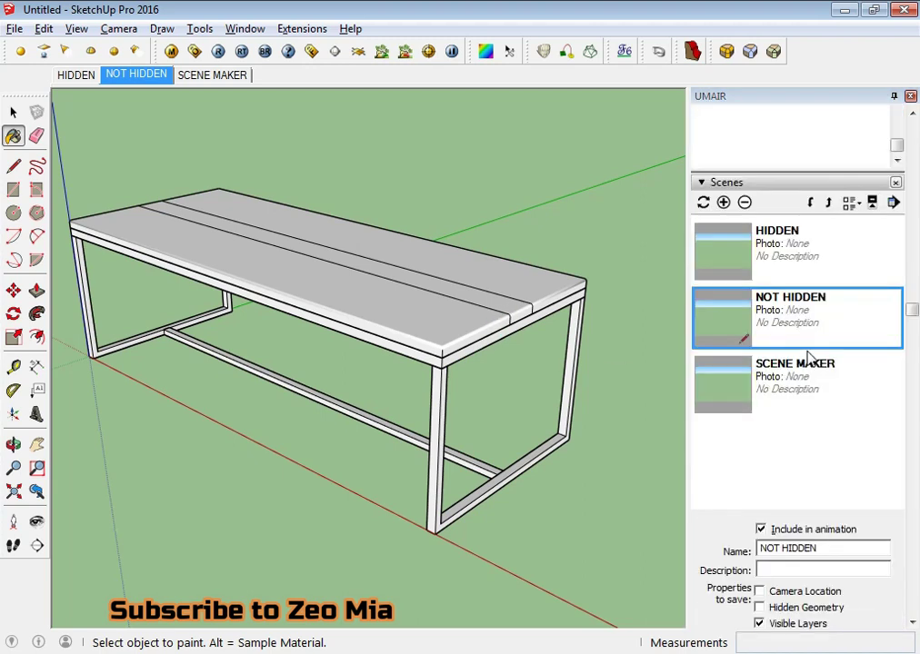
{"action": "scroll", "coordinate": [809, 364], "scroll_direction": "up", "scroll_amount": 5}
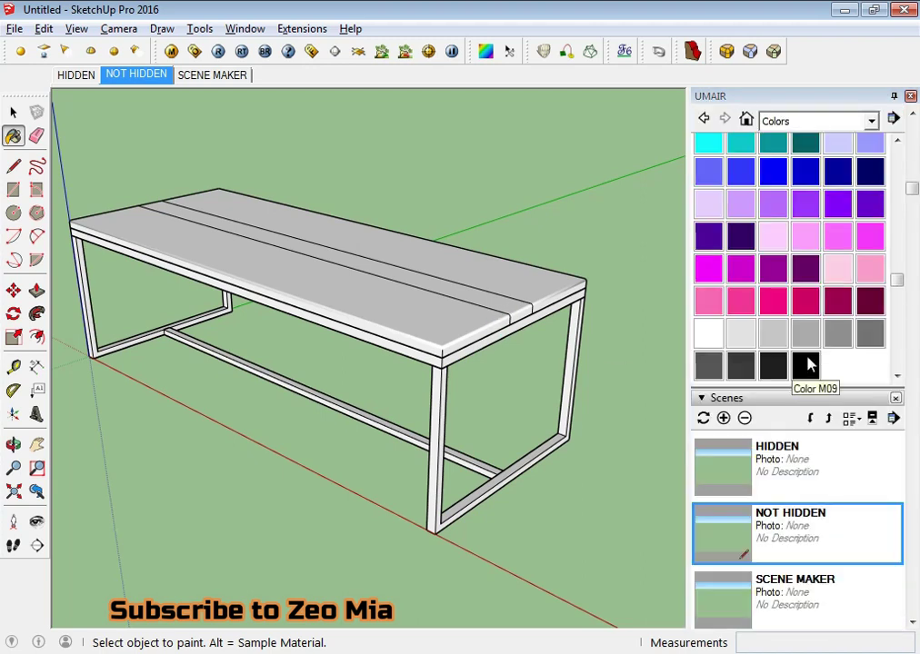
{"action": "left_click", "coordinate": [741, 365]}
Inside the table group, select the leg frame and paint it Color M07.
{"action": "key", "text": "space"}
{"action": "scroll", "coordinate": [427, 400], "scroll_direction": "up", "scroll_amount": 3}
{"action": "double_click", "coordinate": [466, 386]}
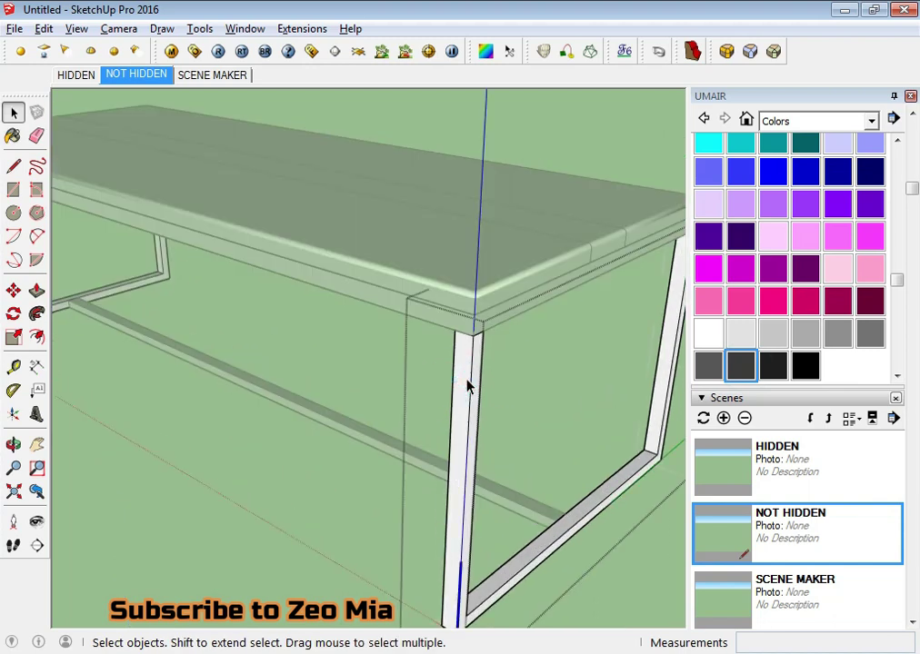
{"action": "triple_click", "coordinate": [467, 386]}
{"action": "scroll", "coordinate": [735, 329], "scroll_direction": "up", "scroll_amount": 10}
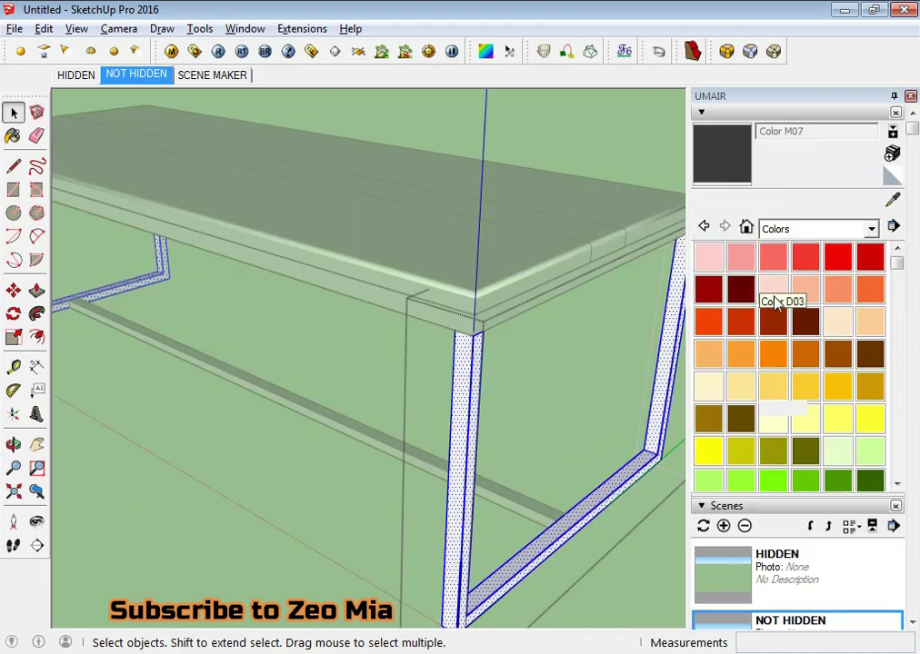
{"action": "left_click", "coordinate": [727, 150]}
{"action": "left_click", "coordinate": [472, 375]}
{"action": "key", "text": "space"}
{"action": "left_click", "coordinate": [558, 440]}
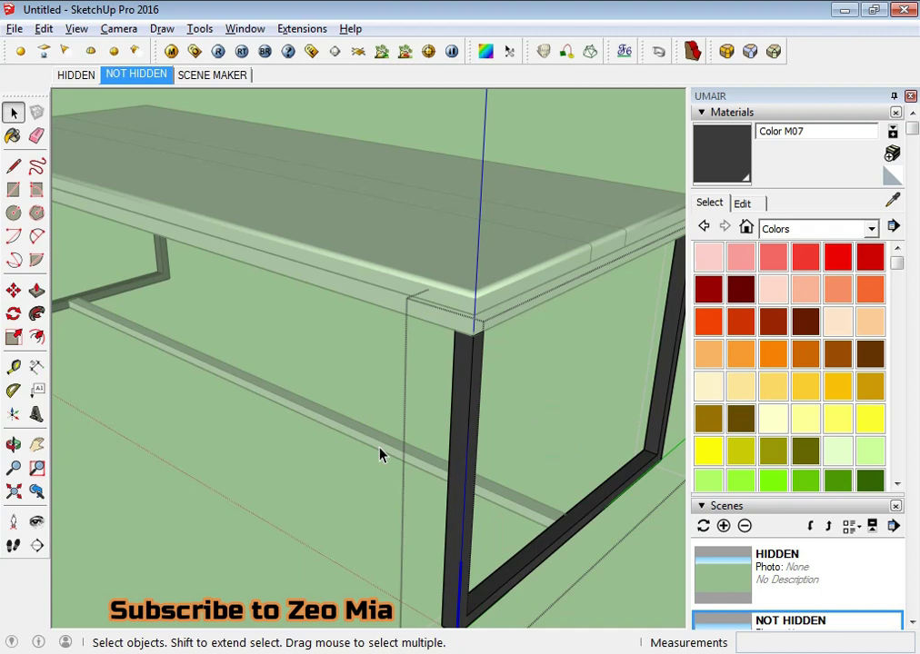
{"action": "left_click", "coordinate": [380, 455]}
Compare the table against the reference image and orbit onto the table corner.
{"action": "key", "text": "b"}
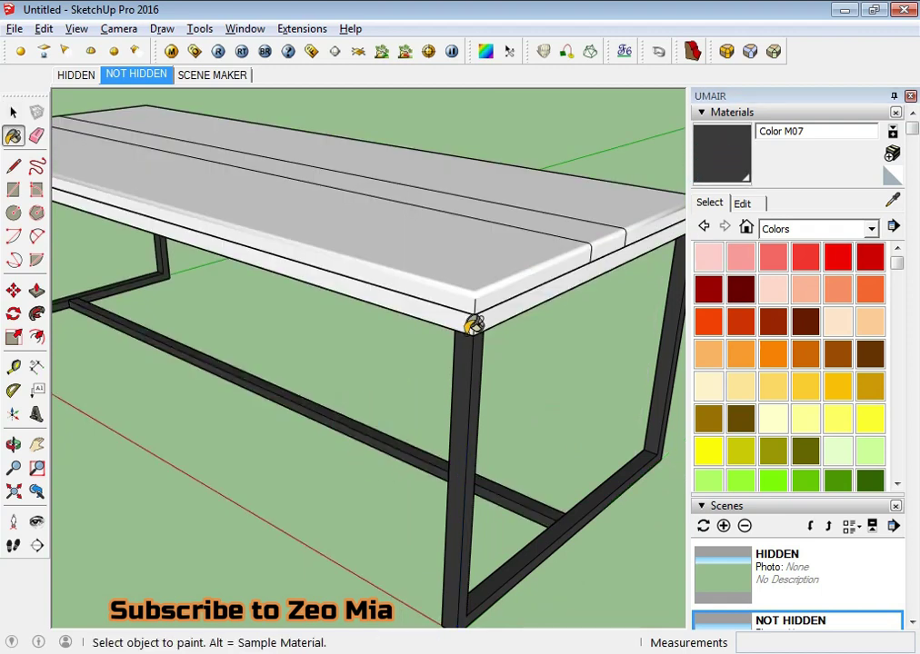
{"action": "scroll", "coordinate": [476, 318], "scroll_direction": "down", "scroll_amount": 3}
{"action": "scroll", "coordinate": [418, 409], "scroll_direction": "down", "scroll_amount": 3}
{"action": "key", "text": "space"}
{"action": "mouse_move", "coordinate": [363, 506]}
{"action": "middle_mouse_down"}
{"action": "mouse_move", "coordinate": [328, 473]}
{"action": "mouse_move", "coordinate": [313, 440]}
{"action": "middle_mouse_up"}
{"action": "key", "text": "alt+Tab"}
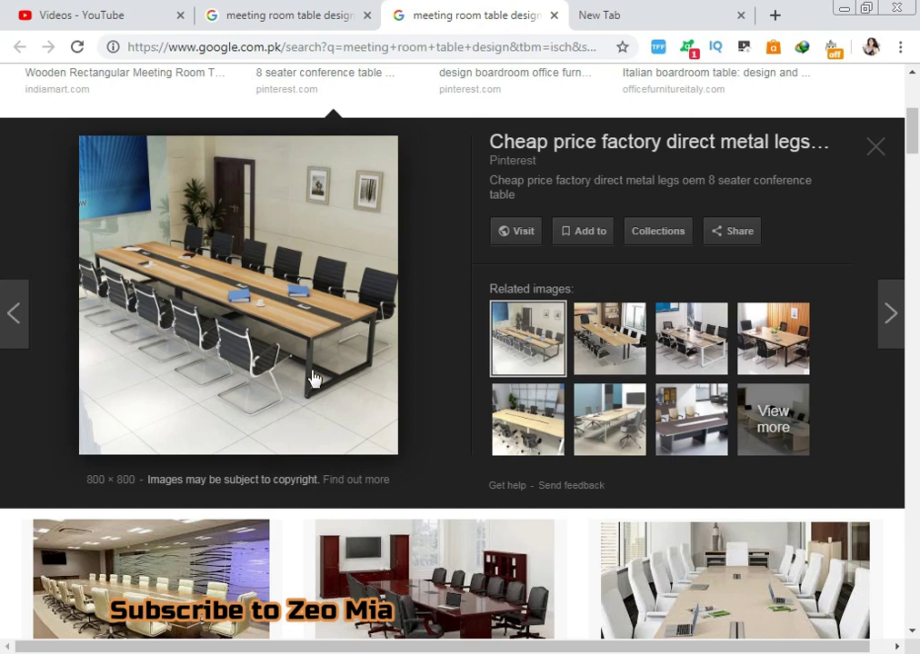
{"action": "key", "text": "alt+Tab"}
{"action": "scroll", "coordinate": [476, 353], "scroll_direction": "up", "scroll_amount": 3}
{"action": "middle_click_drag", "start_coordinate": [639, 372], "coordinate": [417, 390]}
Open the table group and paint the tabletop's lengthwise inset strip dark grey Color M06.
{"action": "scroll", "coordinate": [417, 390], "scroll_direction": "up", "scroll_amount": 2}
{"action": "left_click", "coordinate": [492, 405]}
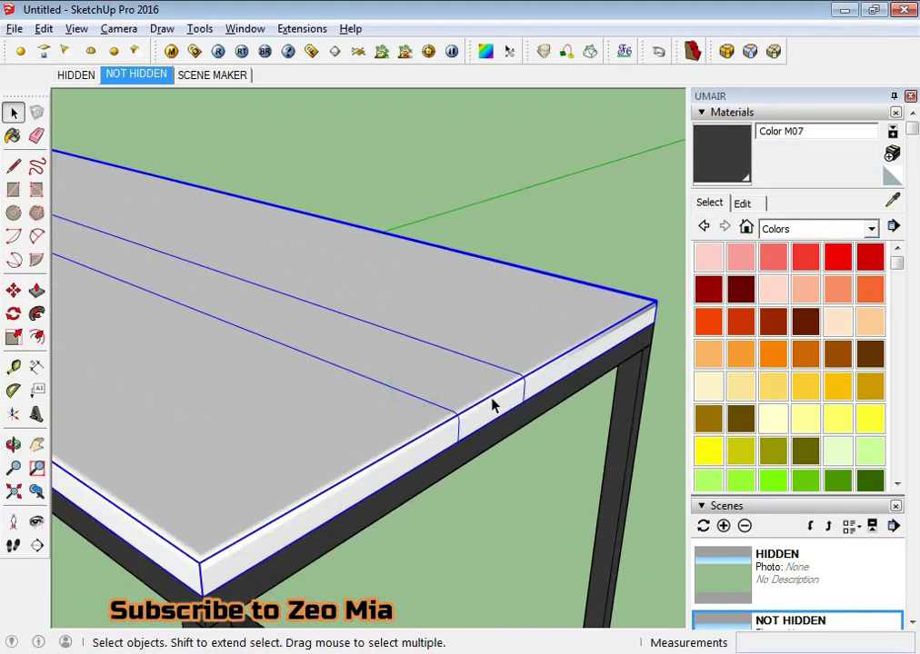
{"action": "double_click", "coordinate": [491, 398]}
{"action": "key", "text": "b"}
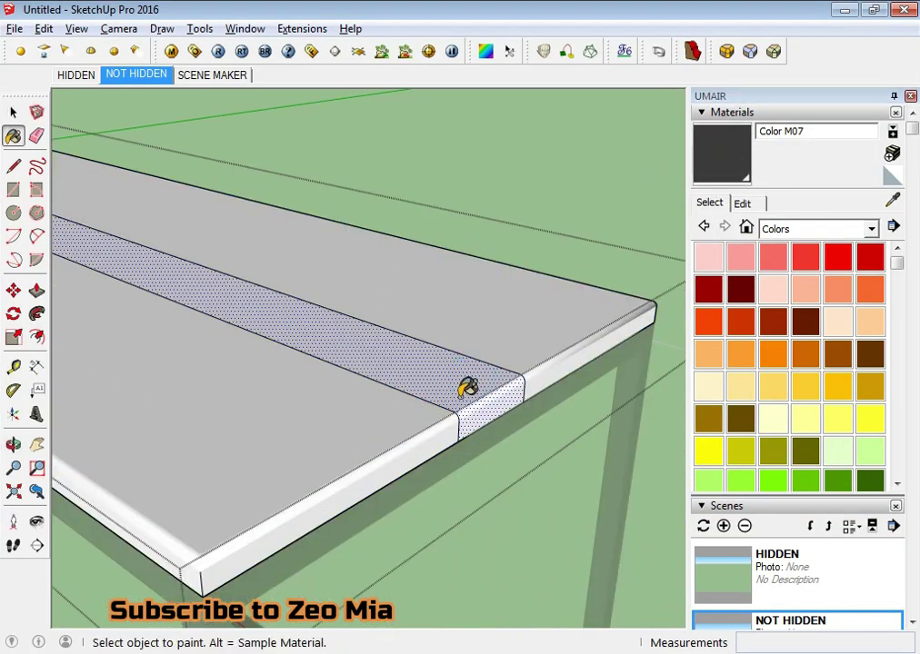
{"action": "left_click", "coordinate": [743, 203]}
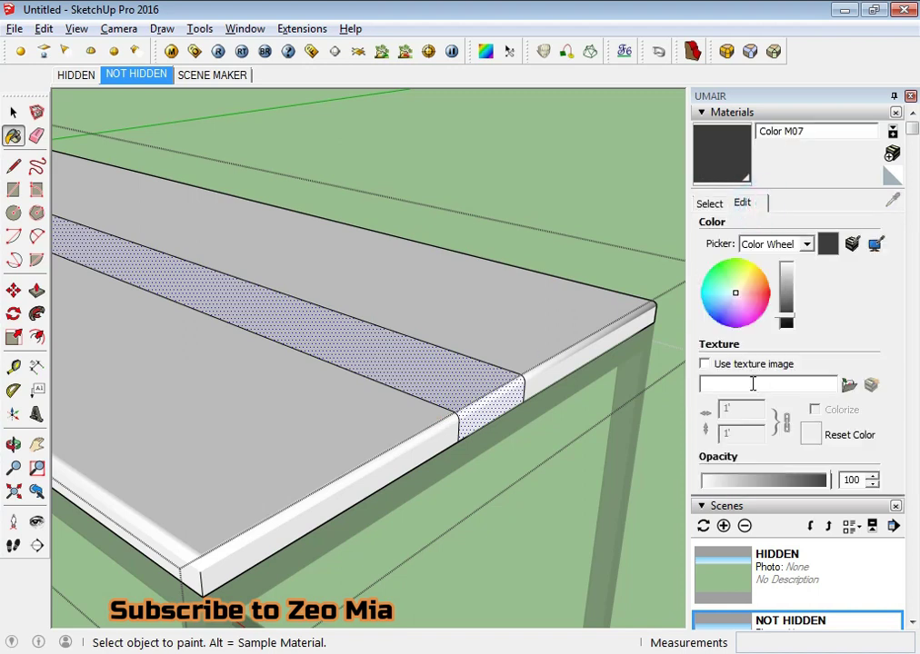
{"action": "left_click", "coordinate": [710, 204]}
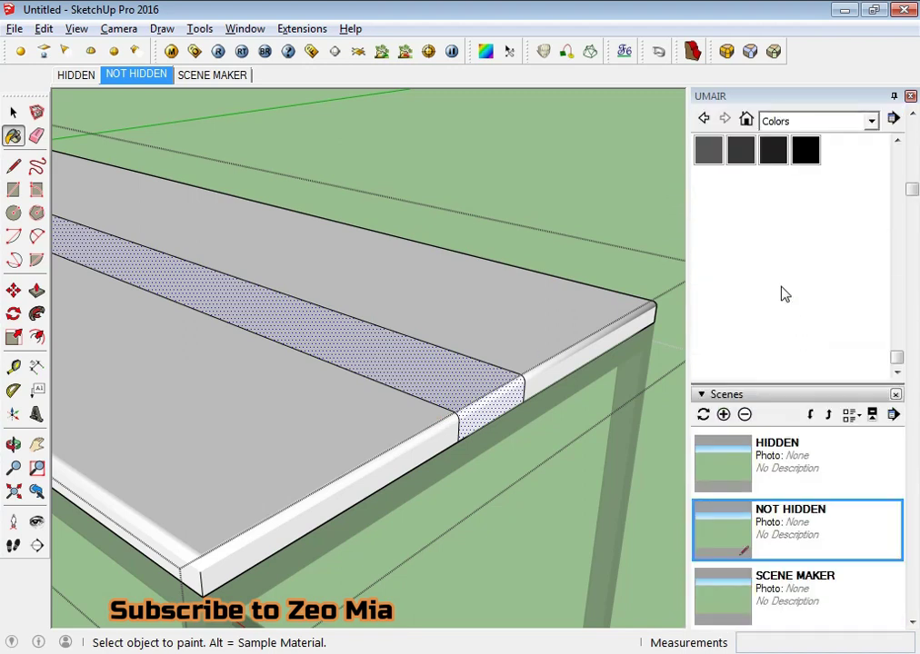
{"action": "scroll", "coordinate": [836, 257], "scroll_direction": "up", "scroll_amount": 3}
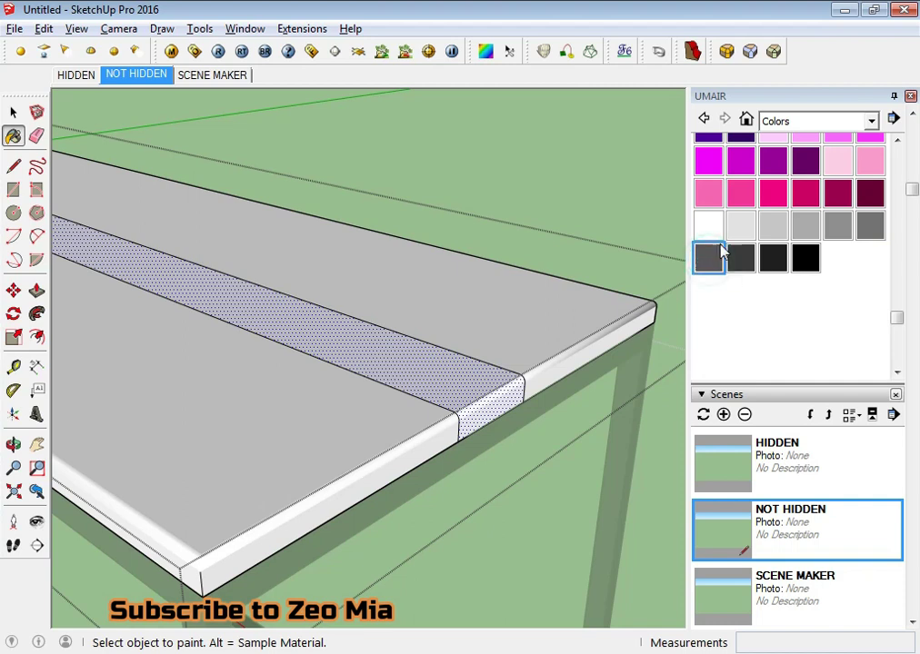
{"action": "left_click", "coordinate": [421, 359]}
{"action": "key", "text": "space"}
{"action": "mouse_move", "coordinate": [421, 465]}
{"action": "middle_mouse_down"}
{"action": "mouse_move", "coordinate": [494, 378]}
{"action": "mouse_move", "coordinate": [459, 382]}
{"action": "middle_mouse_up"}
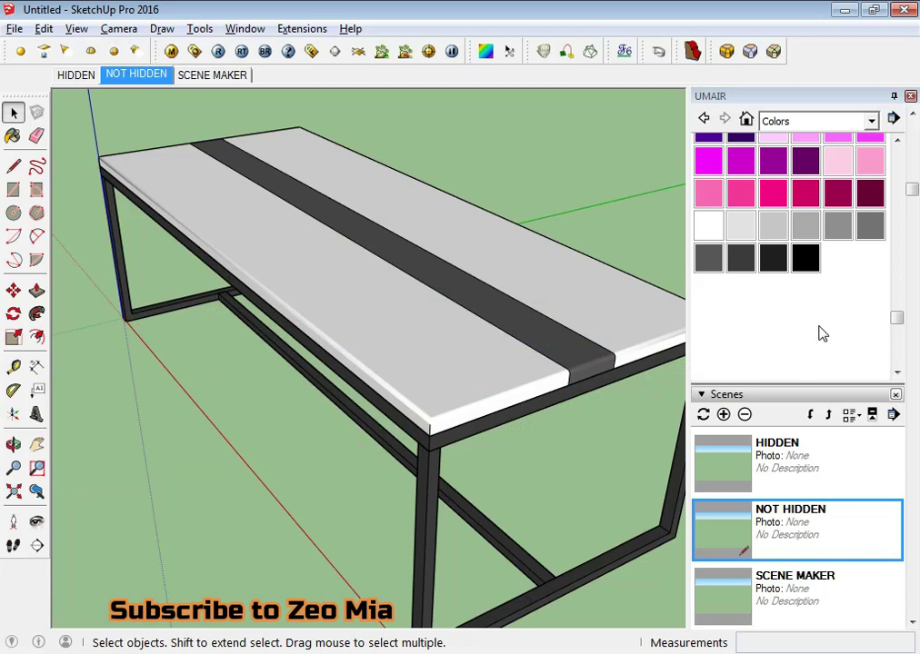
{"action": "scroll", "coordinate": [818, 334], "scroll_direction": "up", "scroll_amount": 5}
Switch the Materials browser to the Wood category.
{"action": "left_click", "coordinate": [834, 229]}
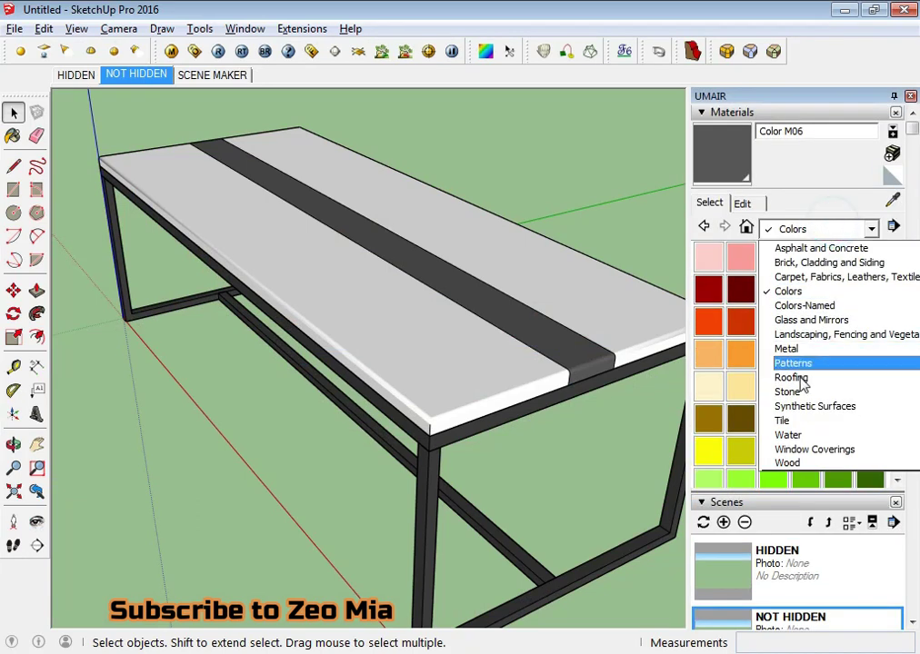
{"action": "left_click", "coordinate": [805, 462]}
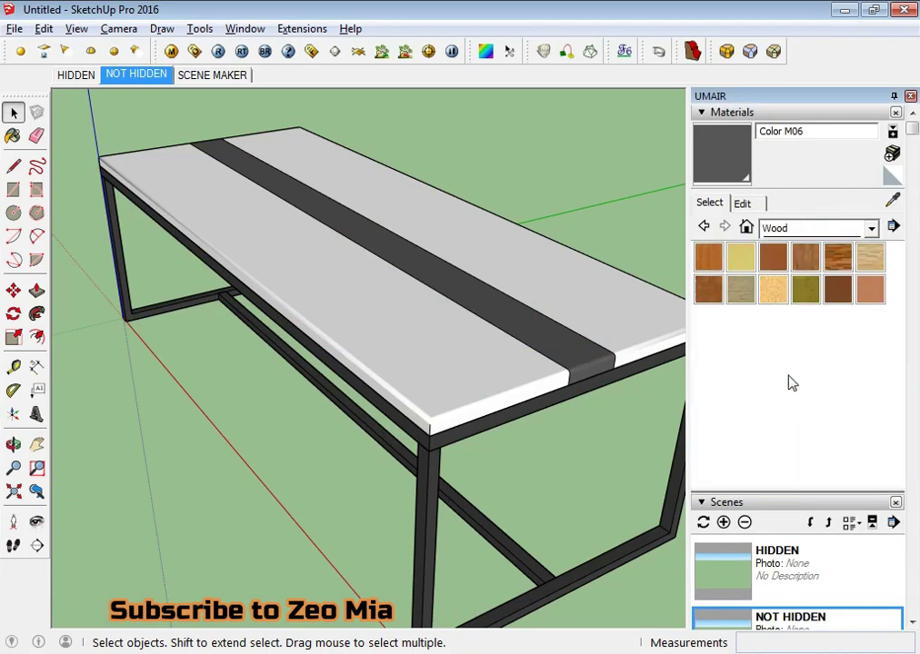
{"action": "left_click", "coordinate": [807, 264]}
{"action": "key", "text": "space"}
{"action": "scroll", "coordinate": [379, 310], "scroll_direction": "up", "scroll_amount": 3}
{"action": "scroll", "coordinate": [379, 310], "scroll_direction": "up", "scroll_amount": 2}
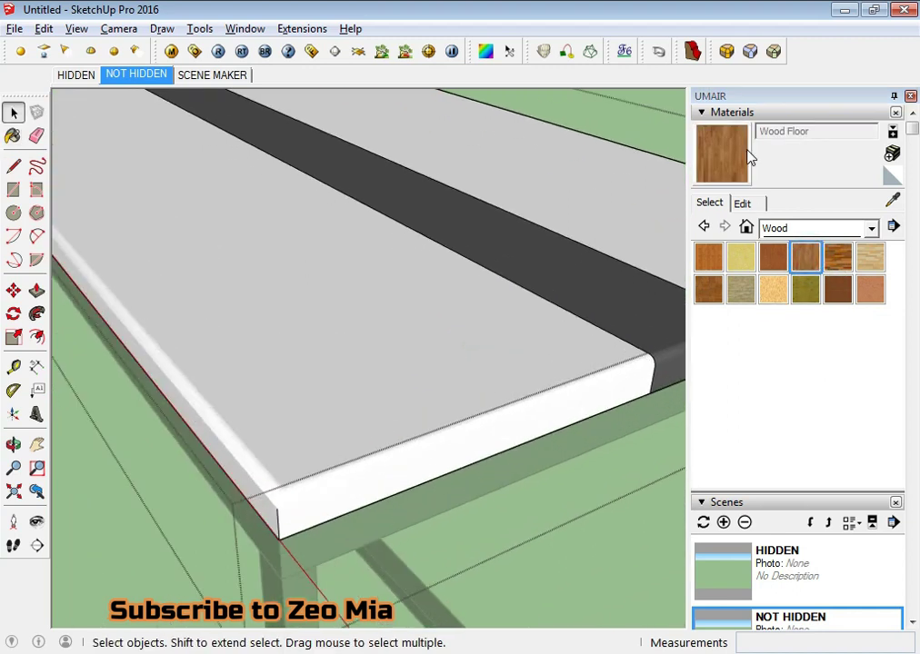
Compare several wood swatches and settle on Wood Cherry Original.
{"action": "left_click", "coordinate": [773, 260]}
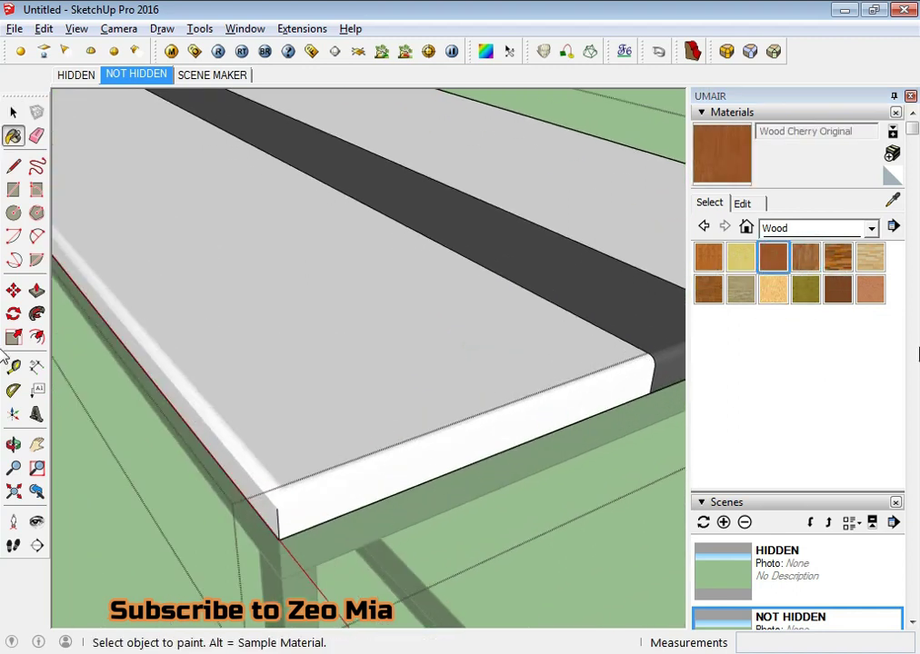
{"action": "left_click", "coordinate": [876, 299]}
{"action": "left_click", "coordinate": [871, 259]}
{"action": "left_click", "coordinate": [709, 302]}
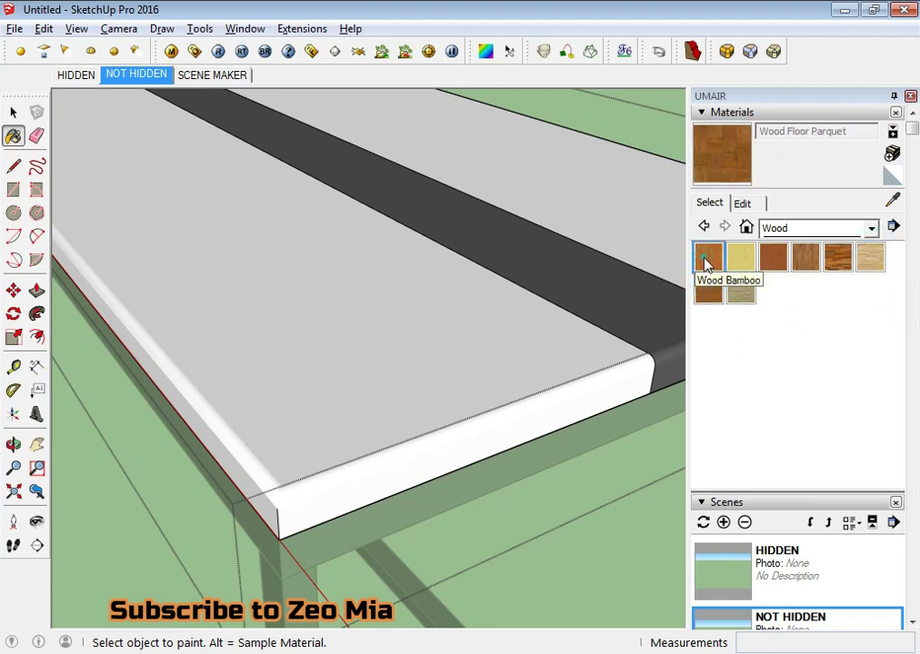
{"action": "left_click", "coordinate": [708, 257]}
{"action": "left_click", "coordinate": [740, 257]}
{"action": "left_click", "coordinate": [786, 296]}
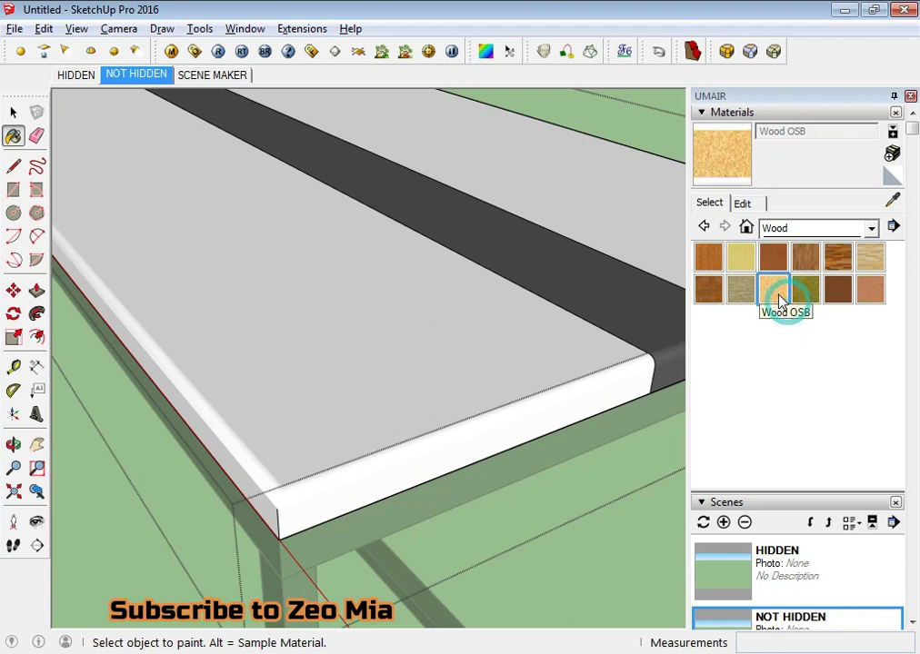
{"action": "left_click", "coordinate": [774, 263]}
{"action": "left_click", "coordinate": [808, 260]}
{"action": "left_click", "coordinate": [835, 263]}
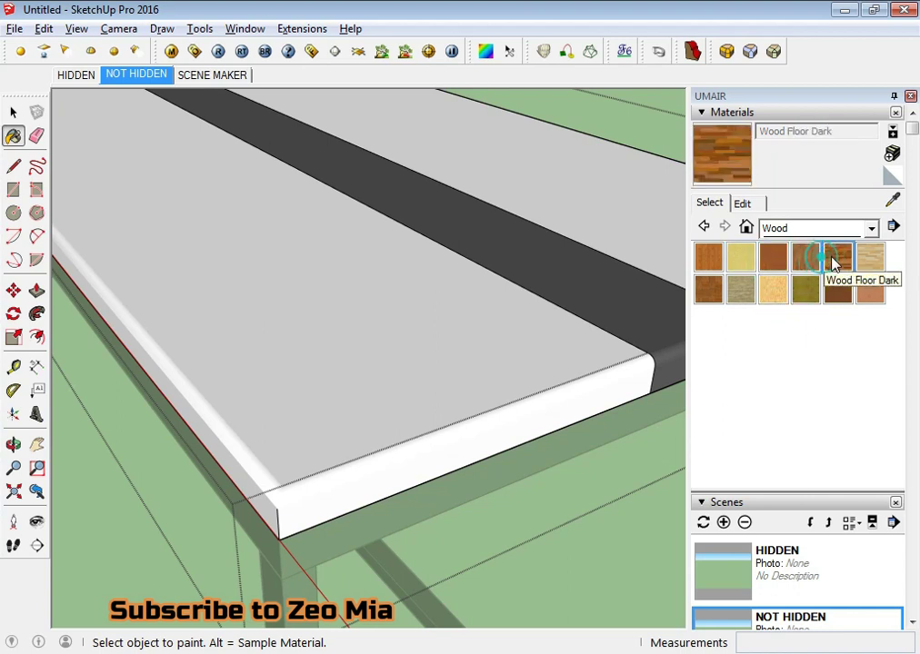
{"action": "left_click", "coordinate": [777, 262]}
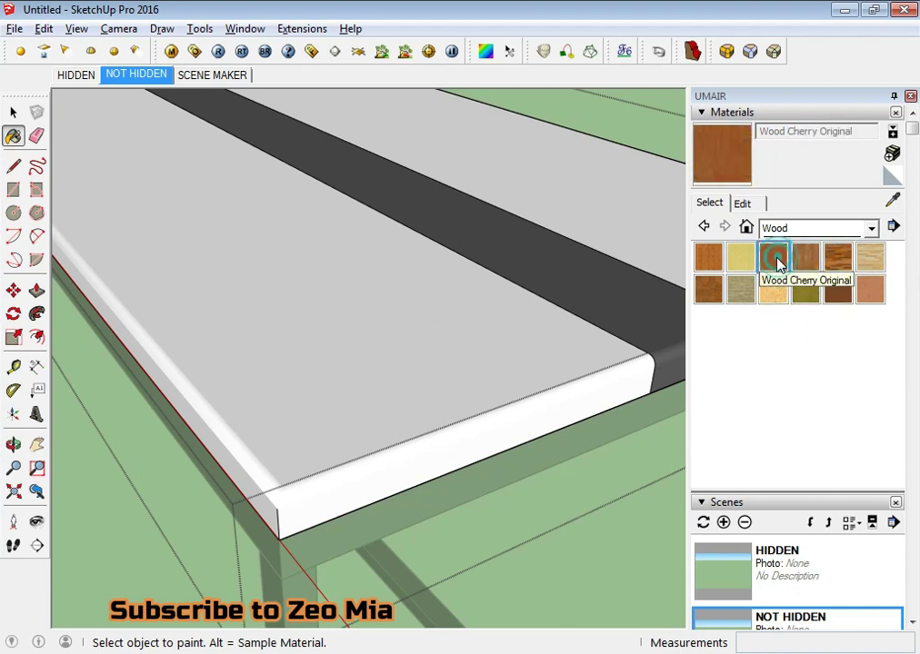
Paint the left and right tabletop faces with Wood Cherry Original.
{"action": "middle_click_drag", "start_coordinate": [586, 291], "coordinate": [463, 350]}
{"action": "key", "text": "space"}
{"action": "left_click", "coordinate": [747, 179]}
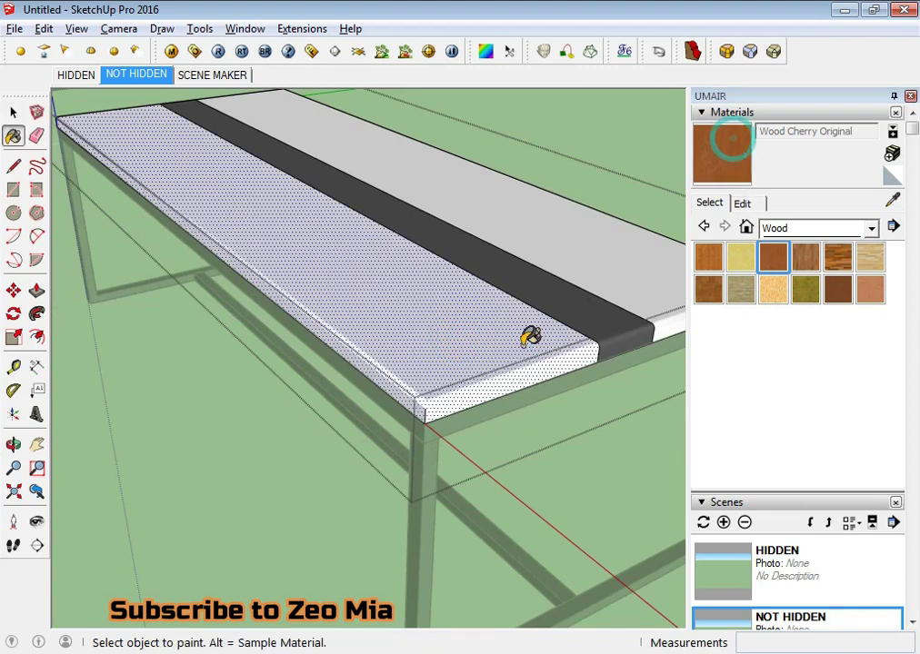
{"action": "left_click", "coordinate": [532, 326]}
{"action": "mouse_move", "coordinate": [538, 318]}
{"action": "middle_mouse_down"}
{"action": "mouse_move", "coordinate": [538, 404]}
{"action": "mouse_move", "coordinate": [552, 402]}
{"action": "mouse_move", "coordinate": [437, 503]}
{"action": "middle_mouse_up"}
{"action": "left_click", "coordinate": [616, 302]}
{"action": "mouse_move", "coordinate": [616, 301]}
{"action": "middle_mouse_down"}
{"action": "mouse_move", "coordinate": [445, 349]}
{"action": "mouse_move", "coordinate": [506, 312]}
{"action": "middle_mouse_up"}
{"action": "key", "text": "space"}
Set the cherry wood texture size to 3' in the material's Edit settings.
{"action": "scroll", "coordinate": [506, 313], "scroll_direction": "down", "scroll_amount": 5}
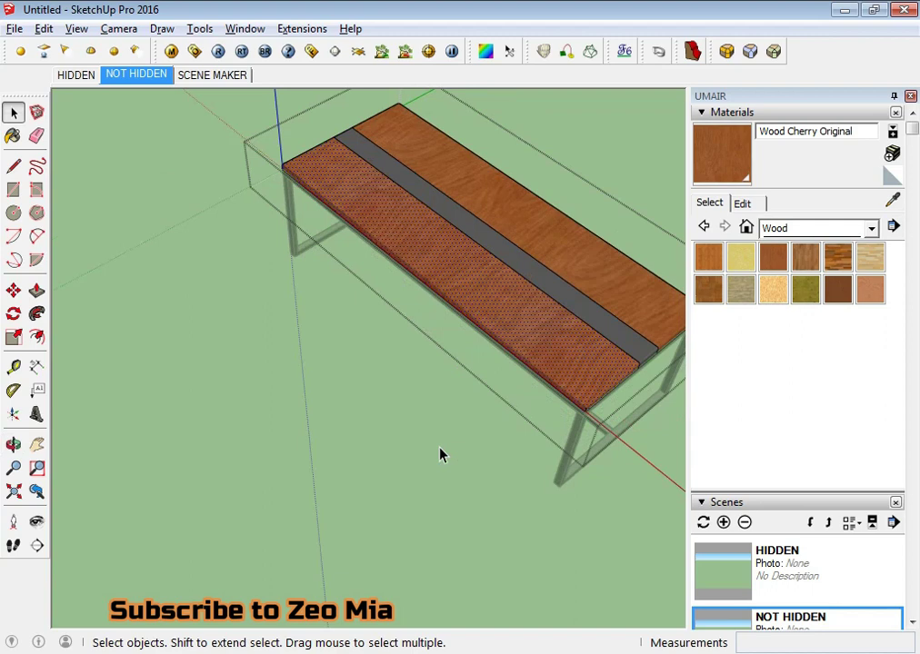
{"action": "scroll", "coordinate": [497, 314], "scroll_direction": "up", "scroll_amount": 8}
{"action": "scroll", "coordinate": [466, 362], "scroll_direction": "down", "scroll_amount": 2}
{"action": "scroll", "coordinate": [466, 361], "scroll_direction": "down", "scroll_amount": 3}
{"action": "left_click", "coordinate": [742, 202]}
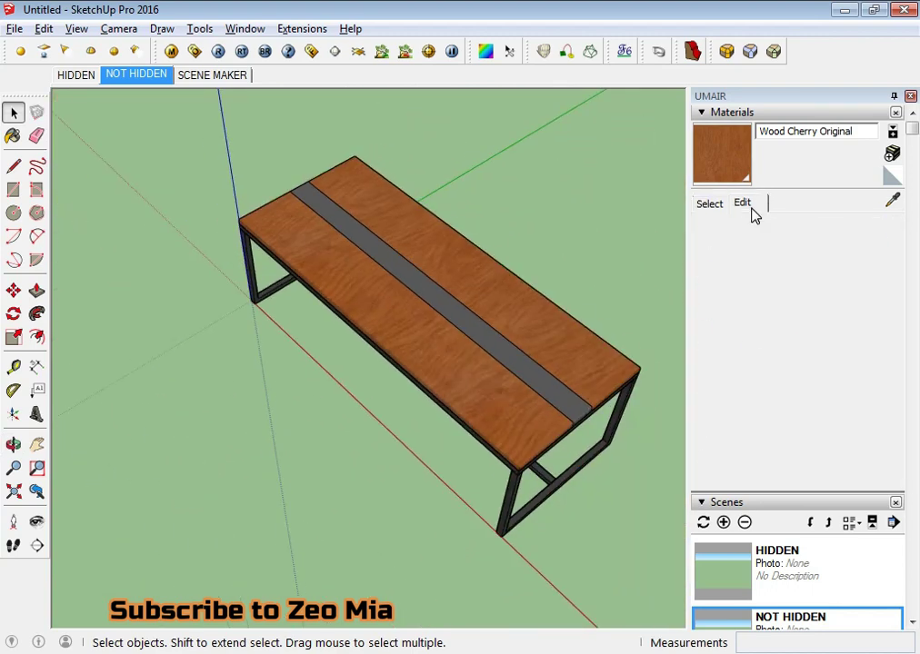
{"action": "left_click", "coordinate": [741, 409]}
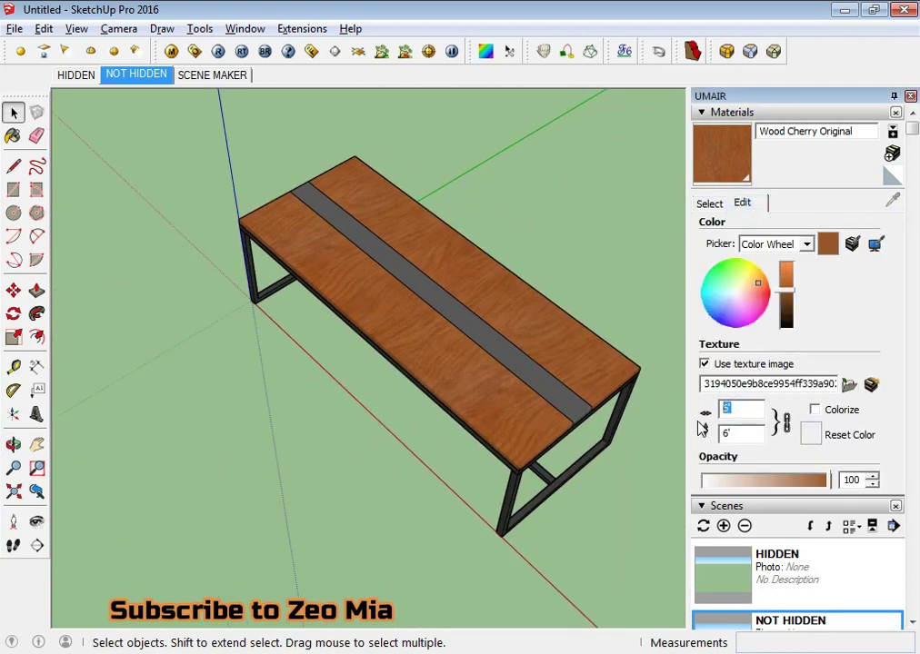
{"action": "type", "text": "3"}
{"action": "key", "text": "Return"}
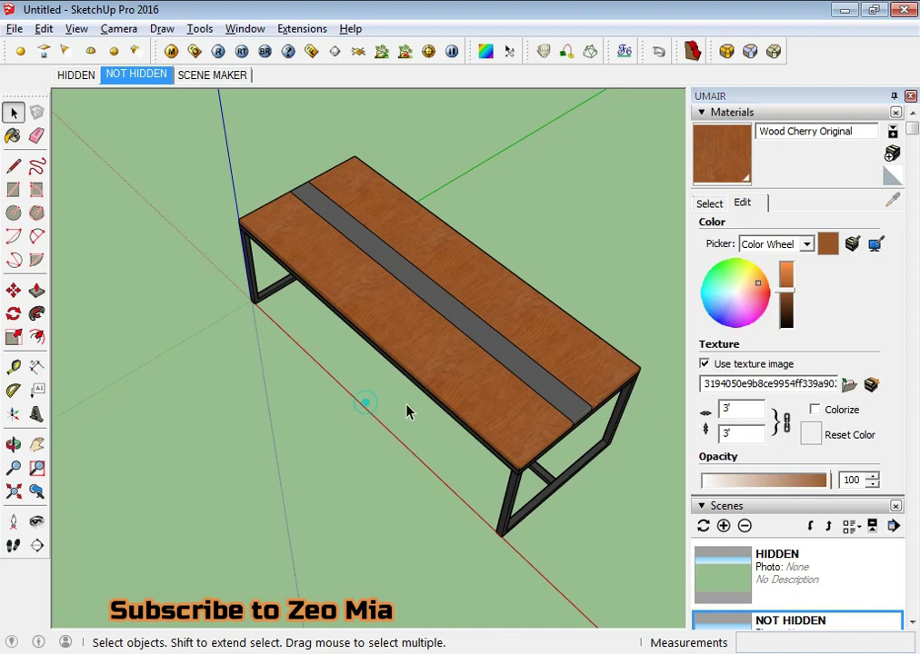
{"action": "scroll", "coordinate": [406, 410], "scroll_direction": "up", "scroll_amount": 5}
{"action": "mouse_move", "coordinate": [411, 402]}
{"action": "middle_mouse_down"}
{"action": "mouse_move", "coordinate": [395, 189]}
{"action": "mouse_move", "coordinate": [385, 448]}
{"action": "mouse_move", "coordinate": [411, 468]}
{"action": "middle_mouse_up"}
{"action": "scroll", "coordinate": [385, 447], "scroll_direction": "down", "scroll_amount": 3}
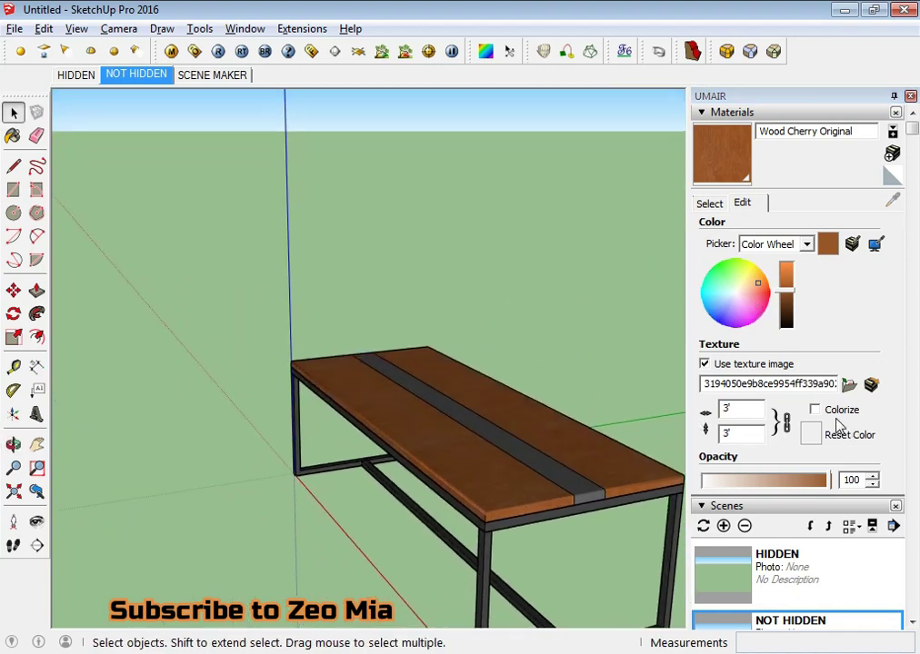
Colorize the cherry wood texture bright orange.
{"action": "left_click", "coordinate": [816, 410]}
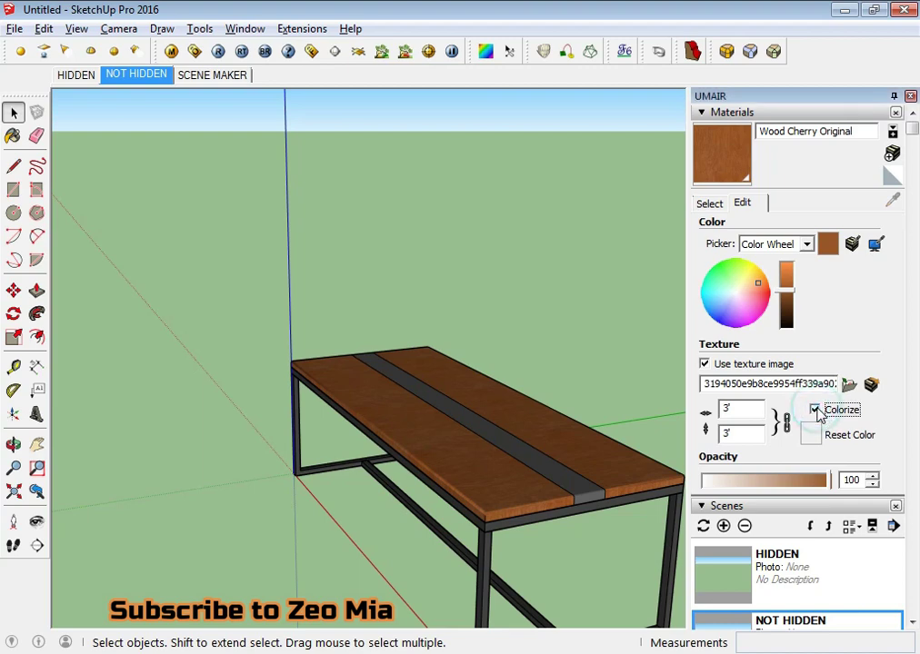
{"action": "left_click", "coordinate": [785, 266]}
{"action": "middle_click_drag", "start_coordinate": [538, 386], "coordinate": [492, 432]}
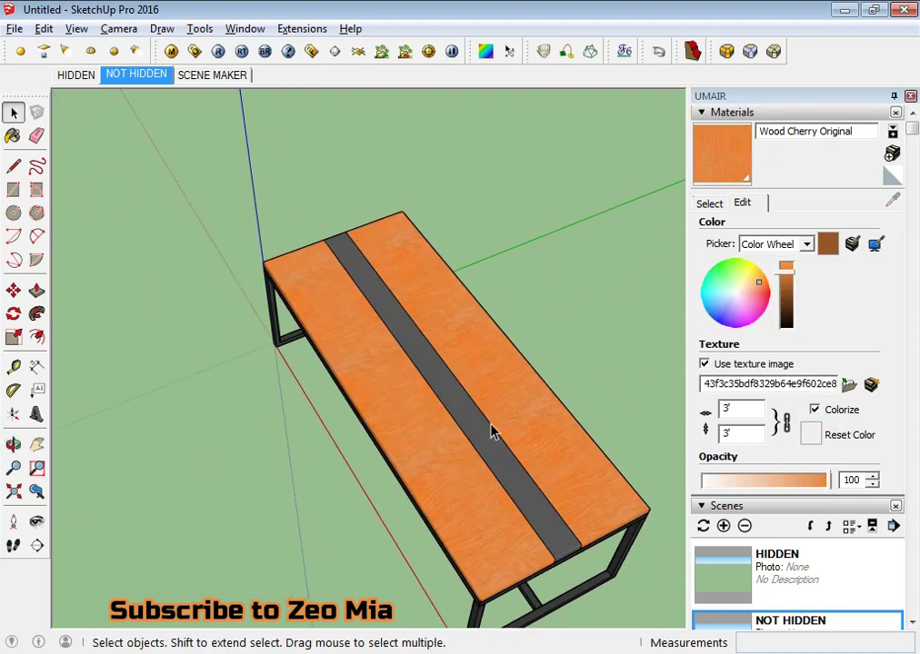
{"action": "scroll", "coordinate": [349, 422], "scroll_direction": "up", "scroll_amount": 5}
{"action": "mouse_move", "coordinate": [349, 422]}
{"action": "middle_mouse_down"}
{"action": "mouse_move", "coordinate": [506, 302]}
{"action": "mouse_move", "coordinate": [638, 240]}
{"action": "mouse_move", "coordinate": [352, 207]}
{"action": "mouse_move", "coordinate": [361, 430]}
{"action": "middle_mouse_up"}
{"action": "scroll", "coordinate": [361, 429], "scroll_direction": "down", "scroll_amount": 4}
{"action": "scroll", "coordinate": [361, 429], "scroll_direction": "down", "scroll_amount": 2}
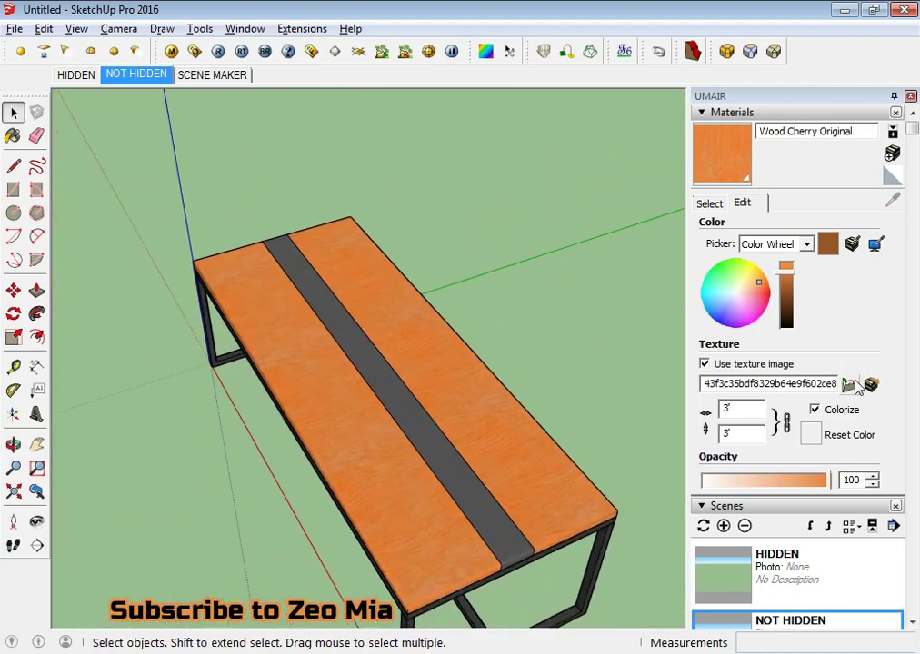
Open the texture image picker and cancel it without changes.
{"action": "left_click", "coordinate": [850, 385]}
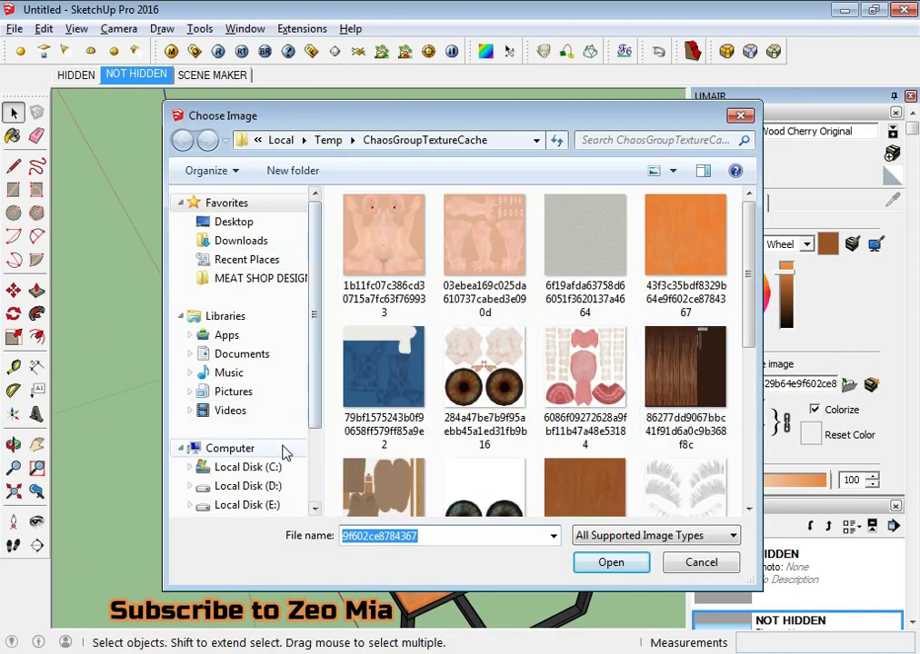
{"action": "left_click", "coordinate": [701, 562]}
{"action": "mouse_move", "coordinate": [509, 428]}
{"action": "middle_mouse_down"}
{"action": "mouse_move", "coordinate": [393, 429]}
{"action": "mouse_move", "coordinate": [419, 406]}
{"action": "middle_mouse_up"}
{"action": "scroll", "coordinate": [392, 429], "scroll_direction": "up", "scroll_amount": 4}
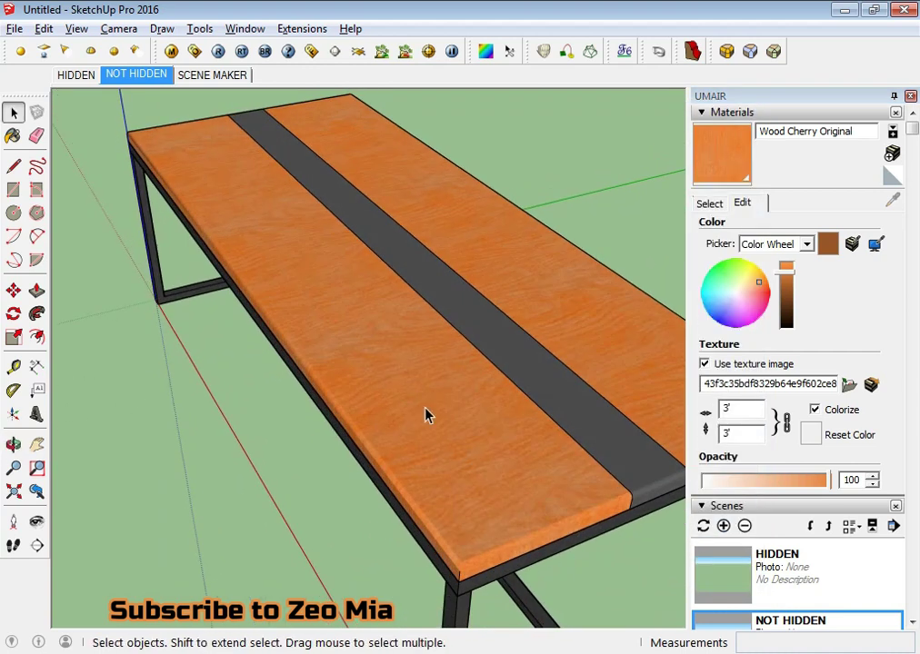
{"action": "scroll", "coordinate": [426, 415], "scroll_direction": "up", "scroll_amount": 3}
{"action": "mouse_move", "coordinate": [478, 292]}
{"action": "middle_mouse_down"}
{"action": "mouse_move", "coordinate": [452, 382]}
{"action": "mouse_move", "coordinate": [427, 395]}
{"action": "middle_mouse_up"}
Reset the wood to its original brown and send its texture to the external image editor.
{"action": "left_click", "coordinate": [824, 246]}
{"action": "scroll", "coordinate": [475, 469], "scroll_direction": "down", "scroll_amount": 5}
{"action": "mouse_move", "coordinate": [475, 468]}
{"action": "middle_mouse_down"}
{"action": "mouse_move", "coordinate": [422, 307]}
{"action": "mouse_move", "coordinate": [851, 293]}
{"action": "middle_mouse_up"}
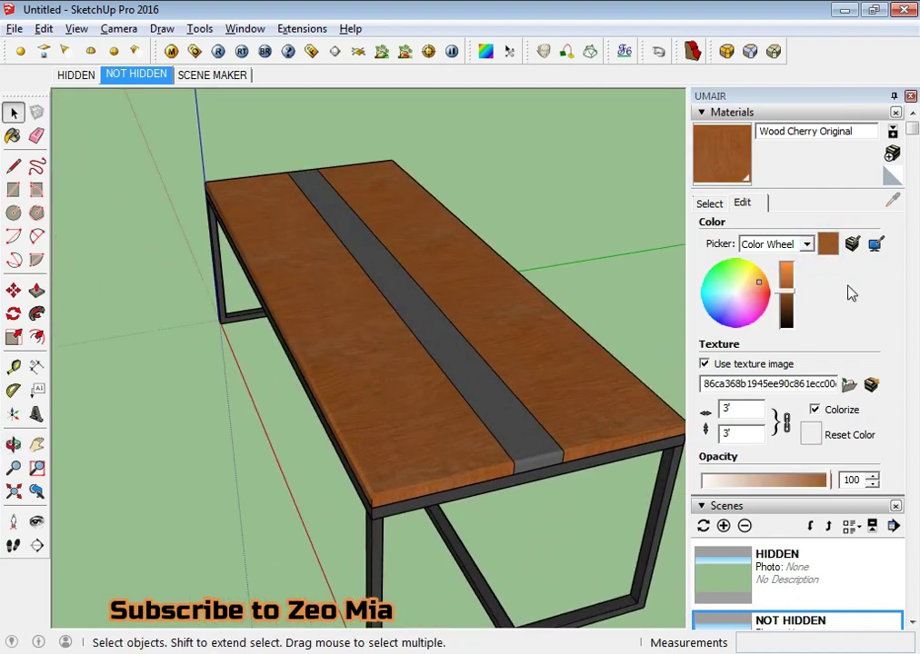
{"action": "left_click", "coordinate": [871, 387]}
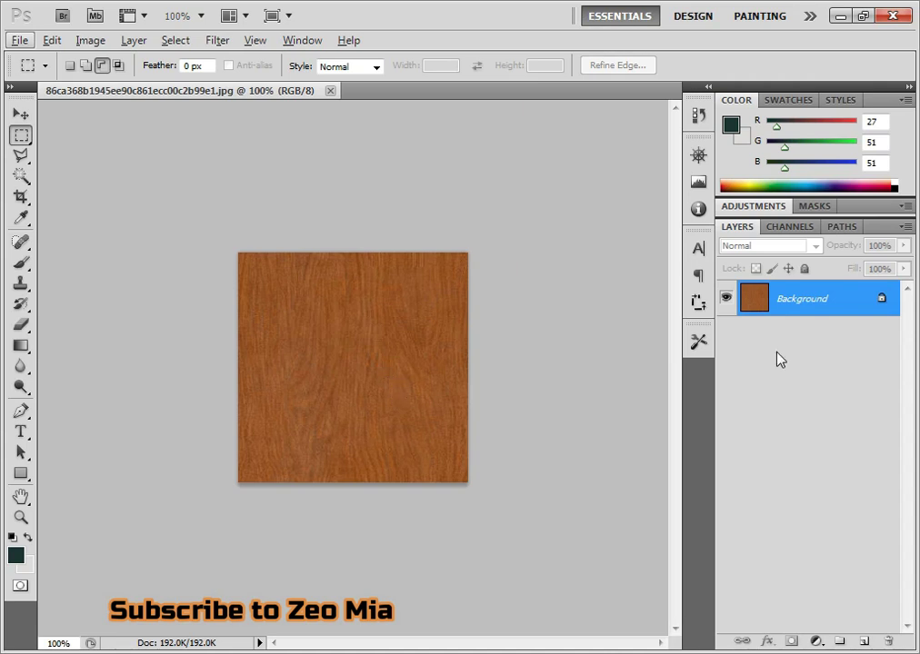
Convert Background to Layer 0 and apply Hue +15, Saturation -17, Lightness +9.
{"action": "double_click", "coordinate": [883, 303]}
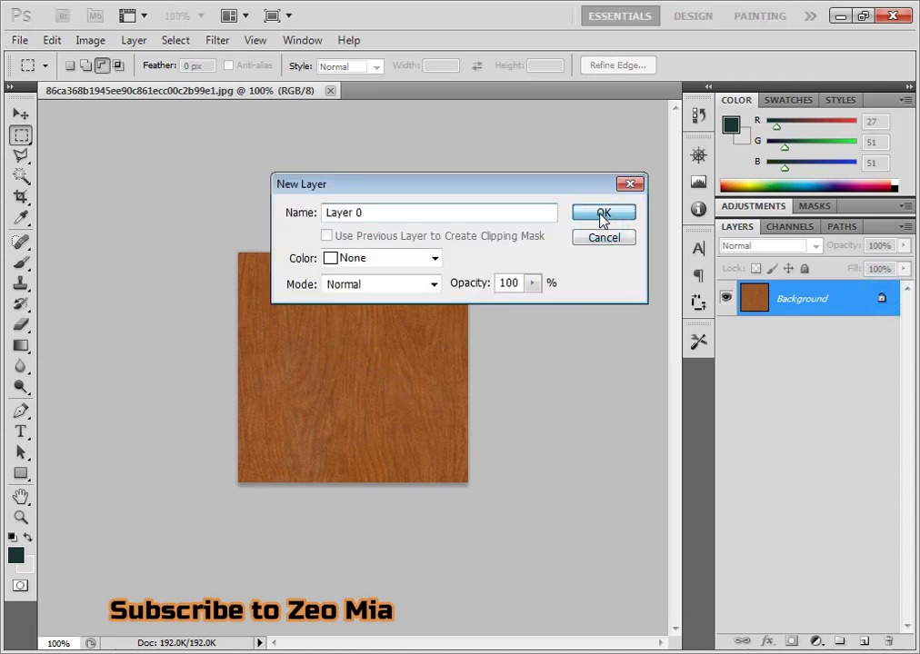
{"action": "left_click", "coordinate": [602, 216]}
{"action": "key", "text": "ctrl+u"}
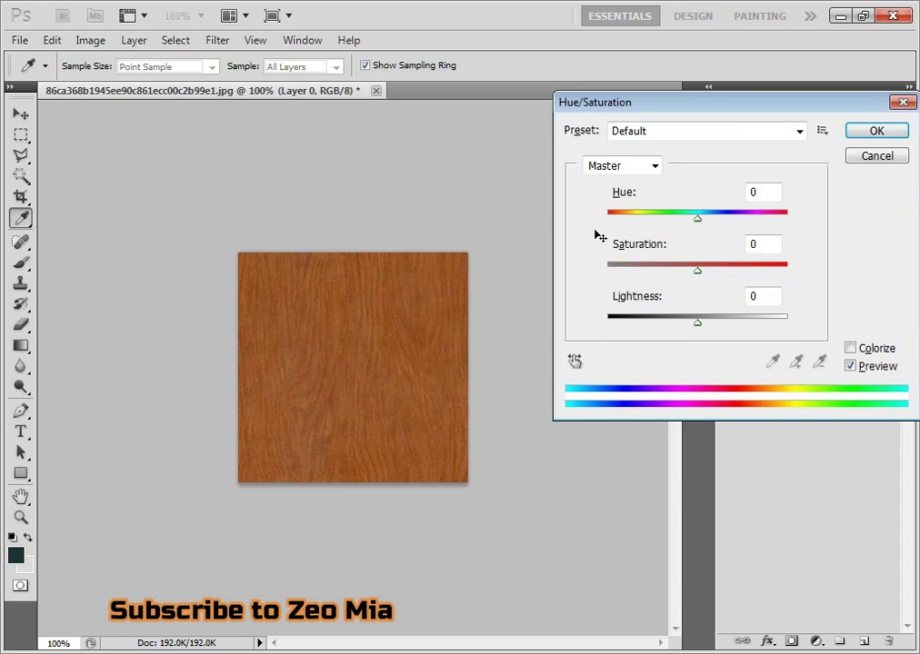
{"action": "mouse_move", "coordinate": [700, 228]}
{"action": "left_mouse_down"}
{"action": "mouse_move", "coordinate": [677, 225]}
{"action": "mouse_move", "coordinate": [716, 225]}
{"action": "left_mouse_up"}
{"action": "left_click_drag", "start_coordinate": [696, 271], "coordinate": [671, 273]}
{"action": "left_click_drag", "start_coordinate": [697, 323], "coordinate": [711, 325]}
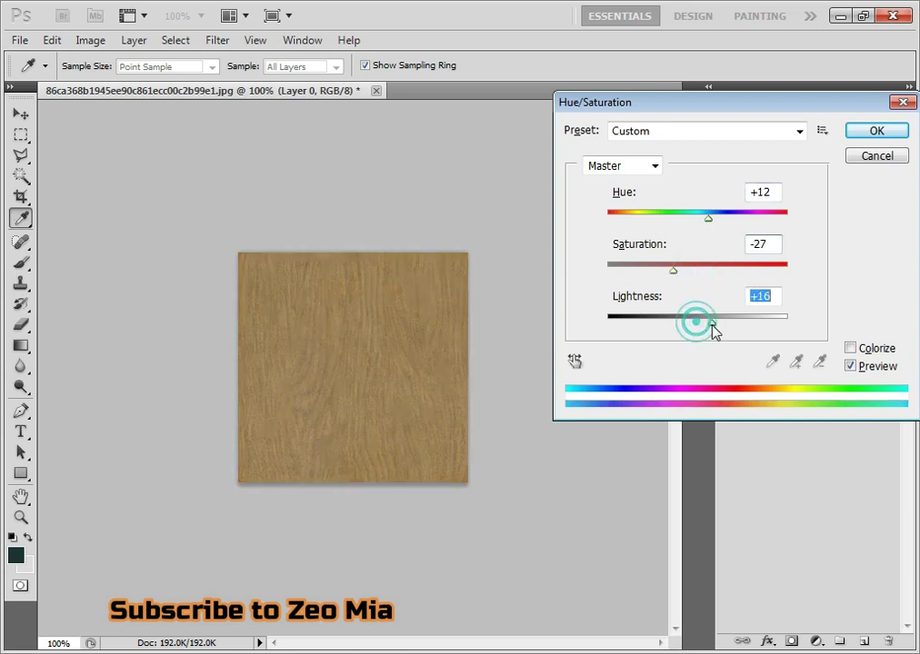
{"action": "left_click_drag", "start_coordinate": [677, 273], "coordinate": [683, 271]}
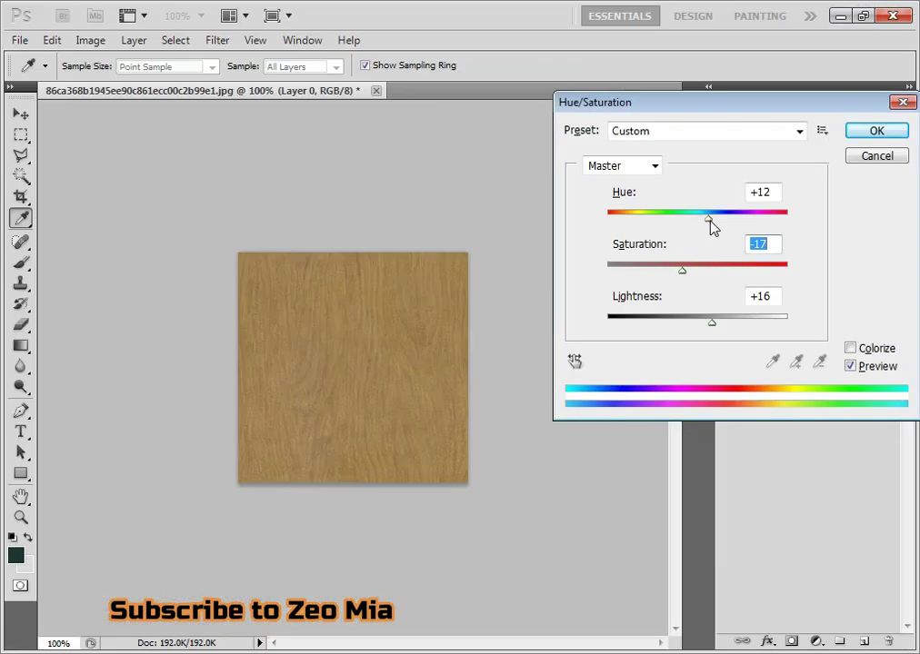
{"action": "mouse_move", "coordinate": [712, 228]}
{"action": "left_mouse_down"}
{"action": "mouse_move", "coordinate": [608, 225]}
{"action": "mouse_move", "coordinate": [762, 225]}
{"action": "mouse_move", "coordinate": [713, 232]}
{"action": "left_mouse_up"}
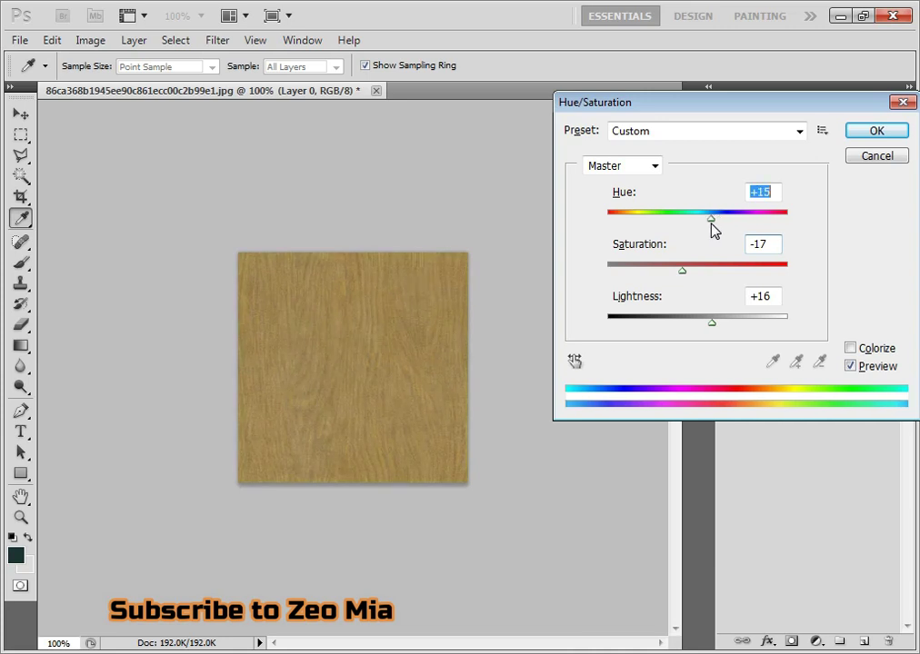
{"action": "left_click", "coordinate": [711, 323]}
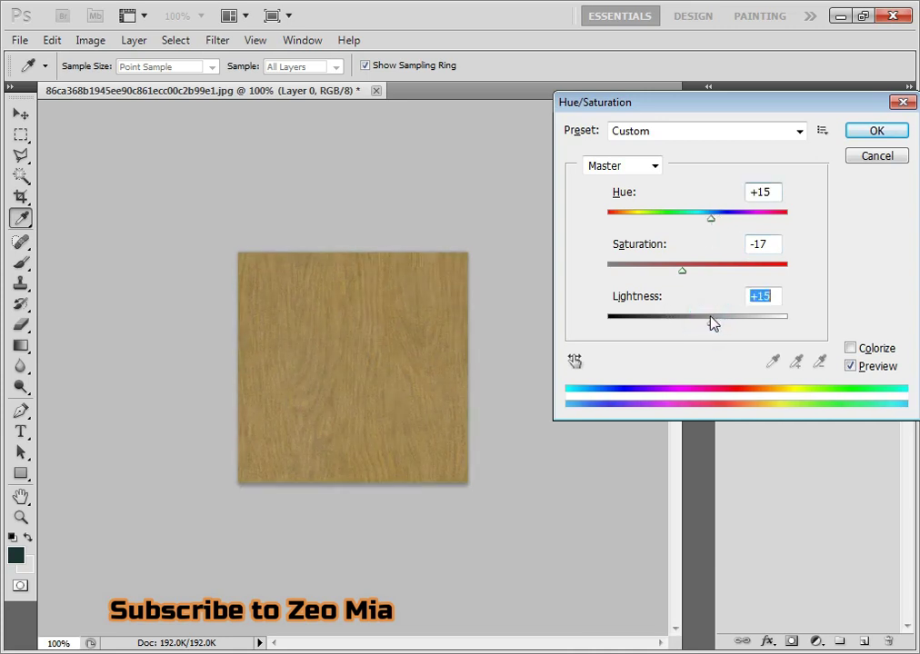
{"action": "left_click_drag", "start_coordinate": [717, 323], "coordinate": [706, 320]}
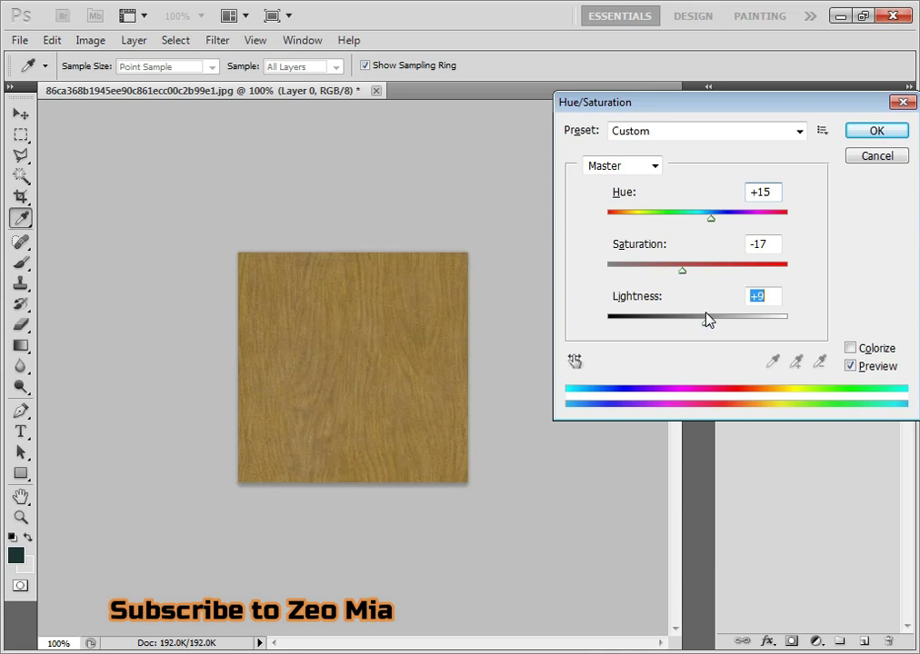
{"action": "left_click", "coordinate": [859, 134]}
Apply a Color Balance of +2, -12, -23 to the wood texture's midtones.
{"action": "key", "text": "ctrl+b"}
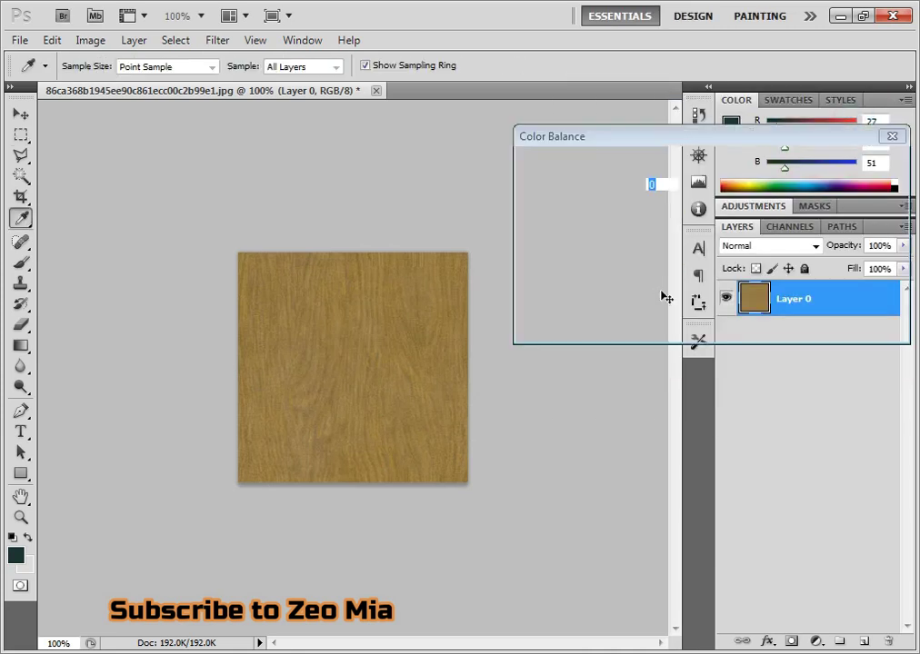
{"action": "mouse_move", "coordinate": [677, 255]}
{"action": "left_mouse_down"}
{"action": "mouse_move", "coordinate": [642, 256]}
{"action": "mouse_move", "coordinate": [688, 258]}
{"action": "mouse_move", "coordinate": [670, 260]}
{"action": "left_mouse_up"}
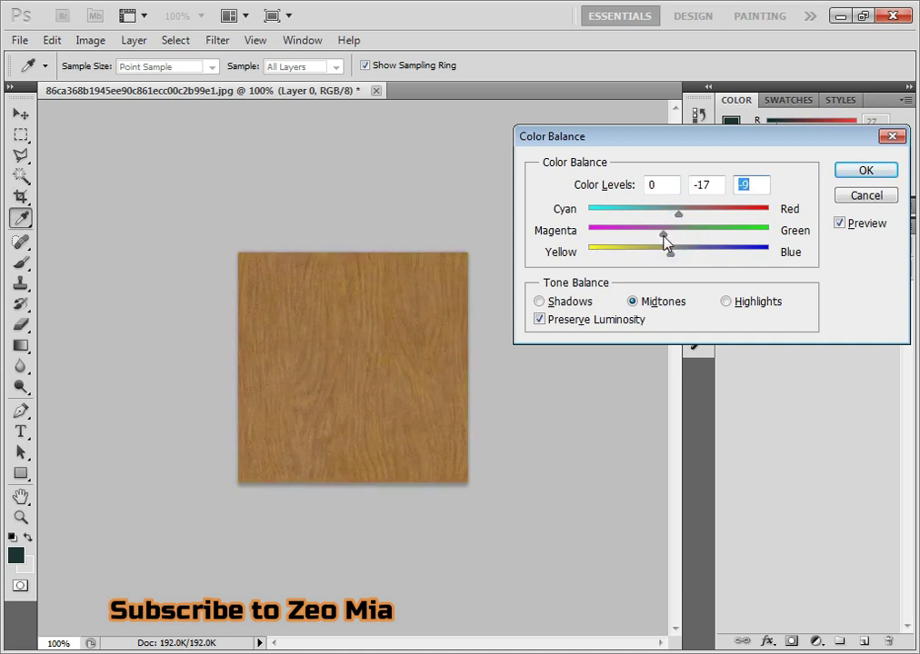
{"action": "mouse_move", "coordinate": [668, 239]}
{"action": "left_mouse_down"}
{"action": "mouse_move", "coordinate": [678, 217]}
{"action": "mouse_move", "coordinate": [701, 216]}
{"action": "mouse_move", "coordinate": [683, 213]}
{"action": "left_mouse_up"}
{"action": "left_click_drag", "start_coordinate": [670, 252], "coordinate": [660, 260]}
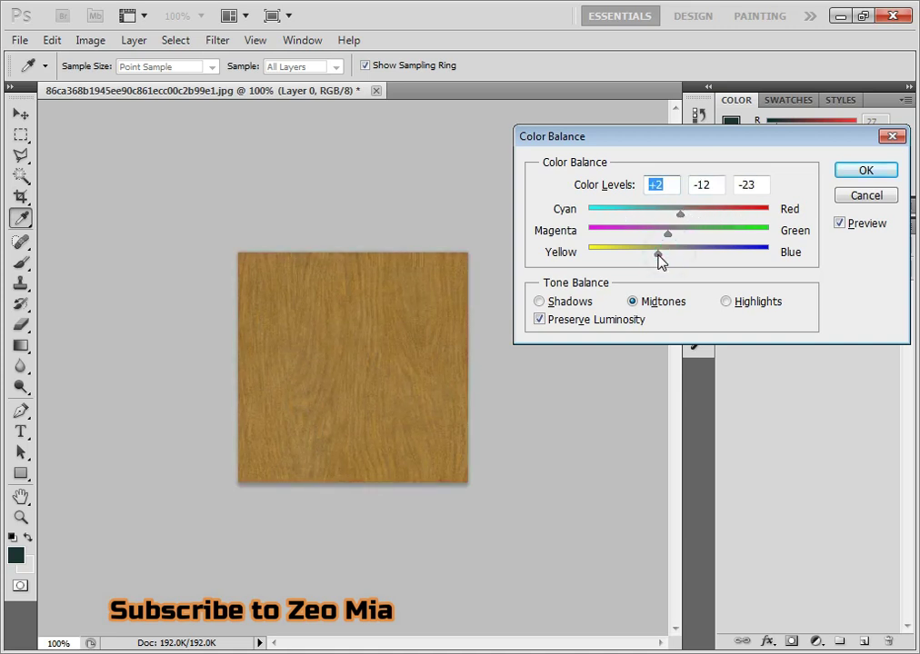
{"action": "left_click", "coordinate": [868, 173]}
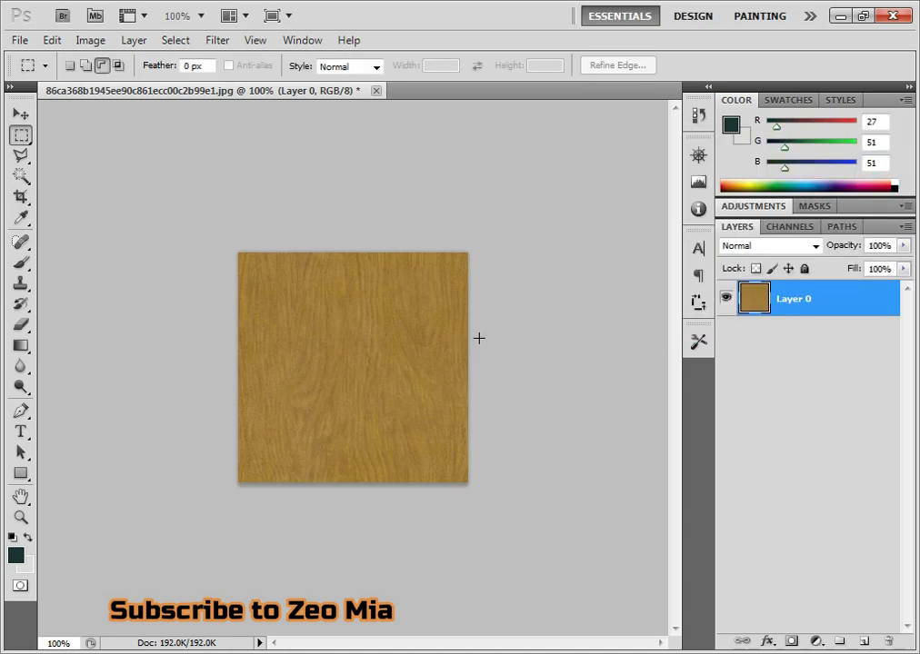
{"action": "key", "text": "ctrl+l"}
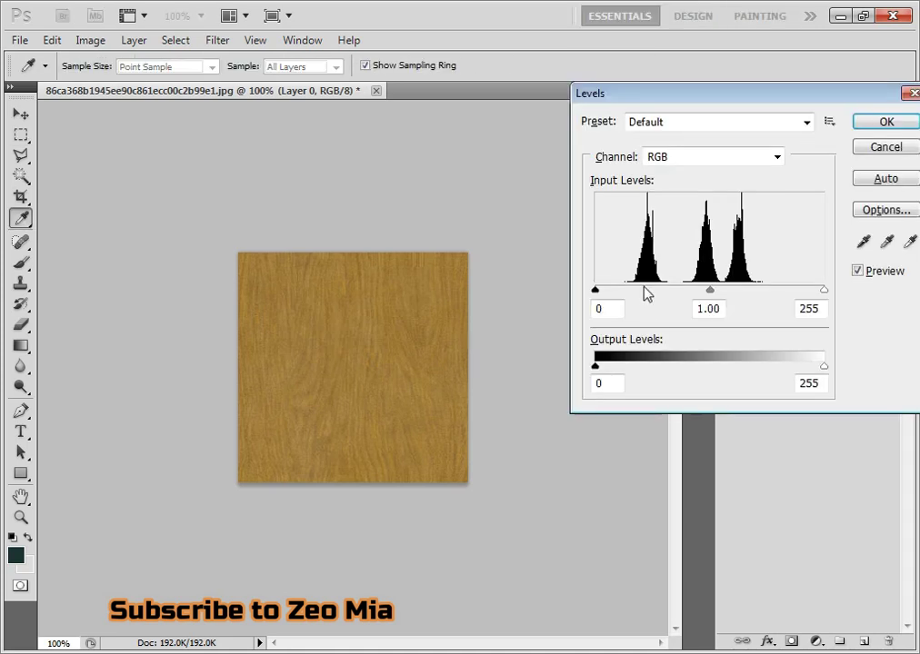
Adjust the wood texture's Levels to input 31/1.91/243 and output 14/253.
{"action": "mouse_move", "coordinate": [596, 291]}
{"action": "left_mouse_down"}
{"action": "mouse_move", "coordinate": [622, 292]}
{"action": "mouse_move", "coordinate": [596, 291]}
{"action": "left_mouse_up"}
{"action": "left_click_drag", "start_coordinate": [710, 290], "coordinate": [672, 293]}
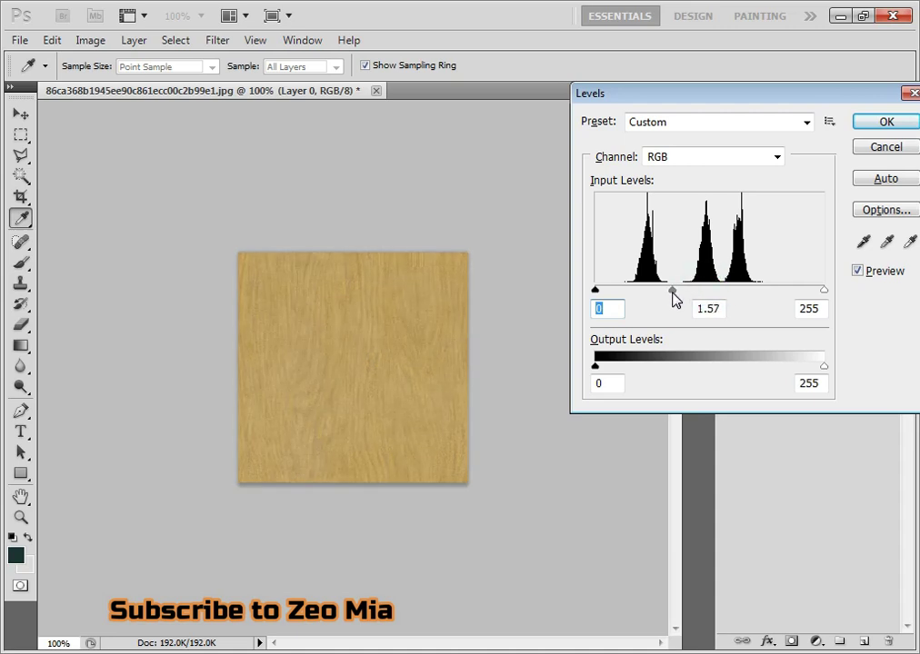
{"action": "left_click_drag", "start_coordinate": [597, 291], "coordinate": [612, 291]}
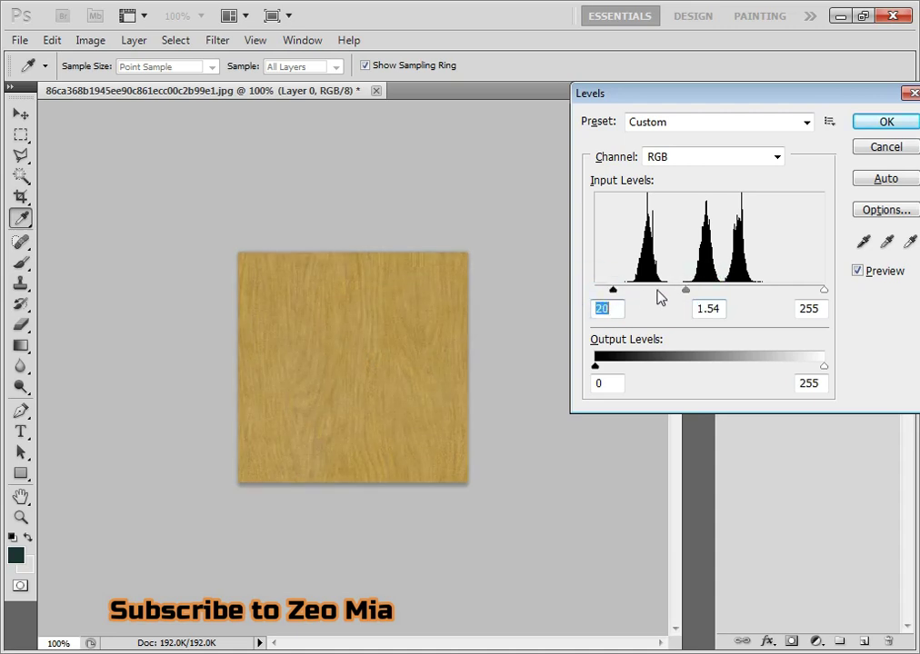
{"action": "left_click_drag", "start_coordinate": [685, 293], "coordinate": [631, 290]}
{"action": "left_click", "coordinate": [657, 292]}
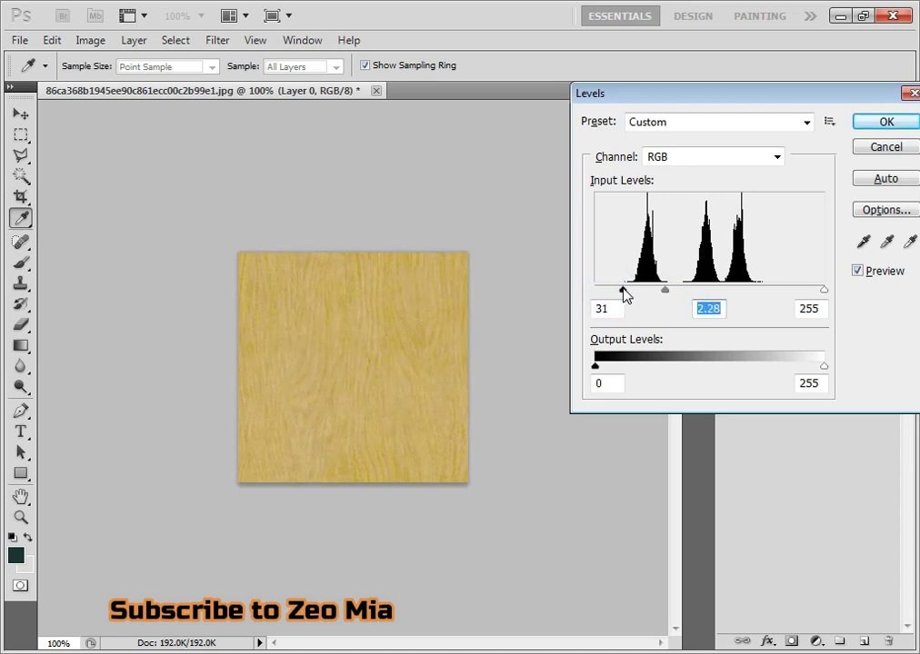
{"action": "left_click_drag", "start_coordinate": [821, 291], "coordinate": [809, 293]}
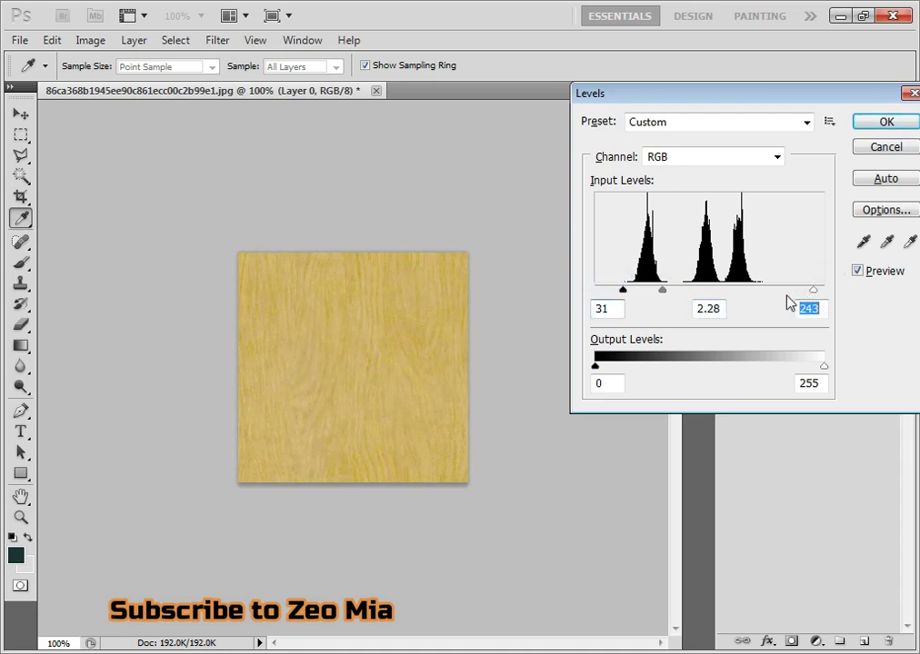
{"action": "left_click_drag", "start_coordinate": [671, 296], "coordinate": [677, 298]}
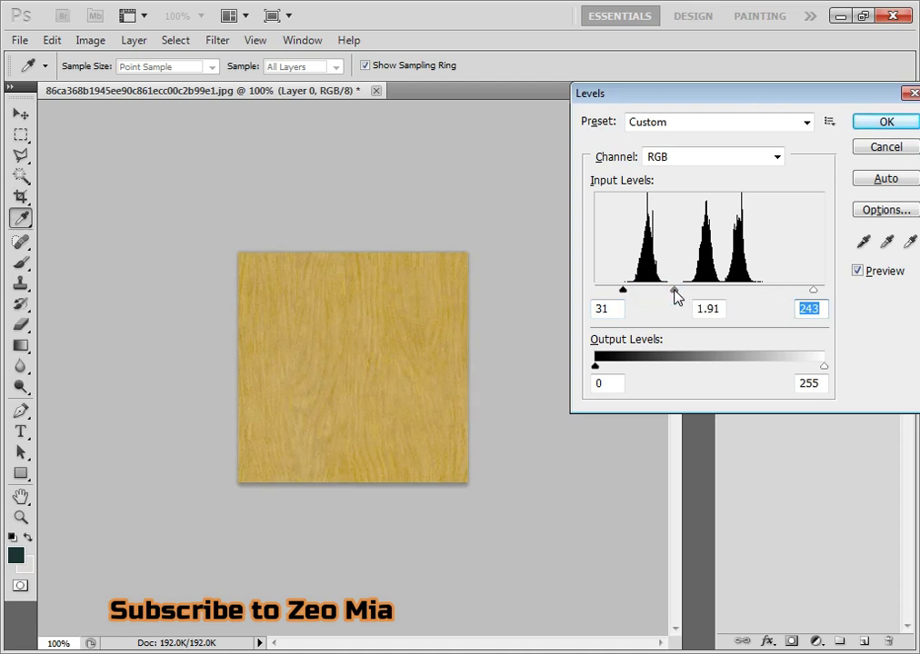
{"action": "left_click", "coordinate": [675, 294]}
{"action": "left_click_drag", "start_coordinate": [597, 371], "coordinate": [616, 371]}
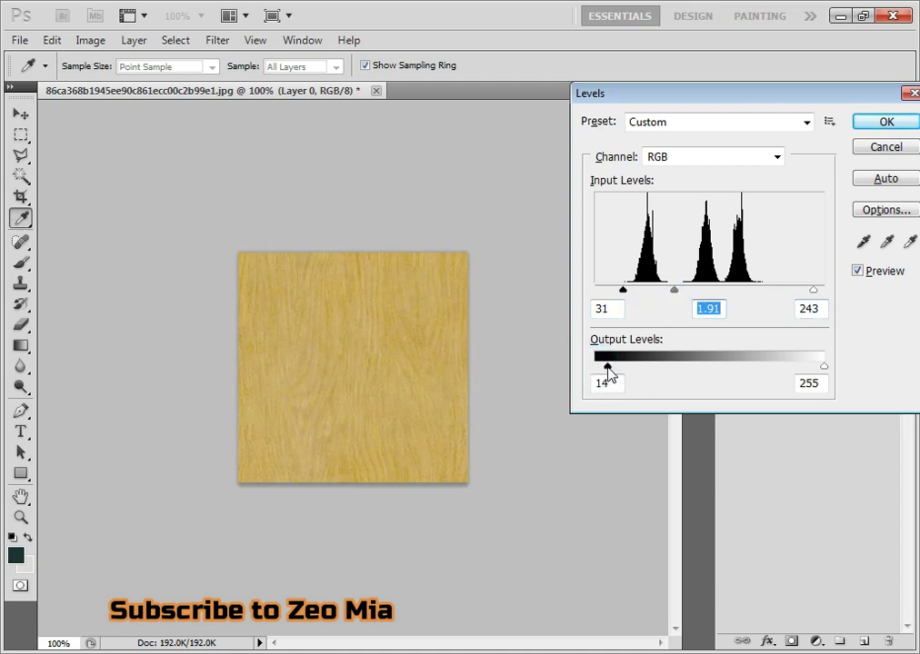
{"action": "left_click_drag", "start_coordinate": [822, 368], "coordinate": [824, 375]}
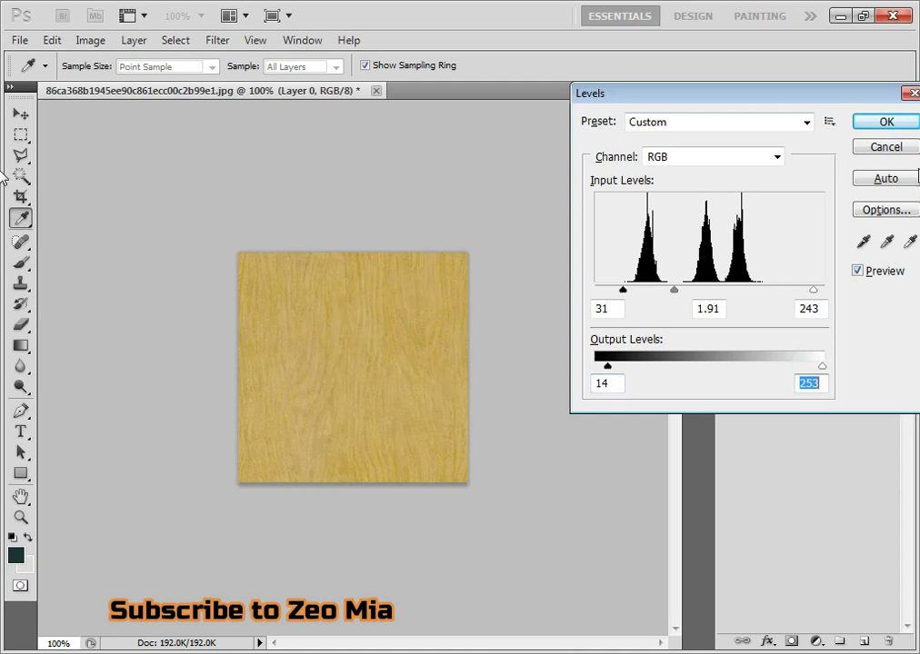
{"action": "left_click", "coordinate": [884, 123]}
Save the texture as a JPEG, replacing the original image file.
{"action": "key", "text": "ctrl+shift+s"}
{"action": "left_click", "coordinate": [378, 412]}
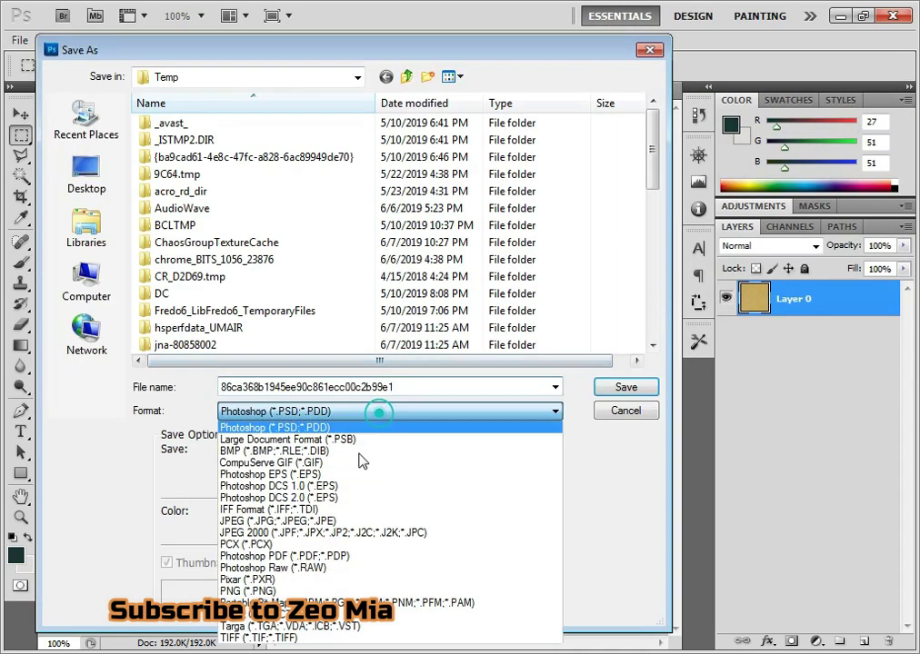
{"action": "left_click", "coordinate": [272, 521]}
{"action": "left_click", "coordinate": [636, 392]}
{"action": "left_click", "coordinate": [430, 266]}
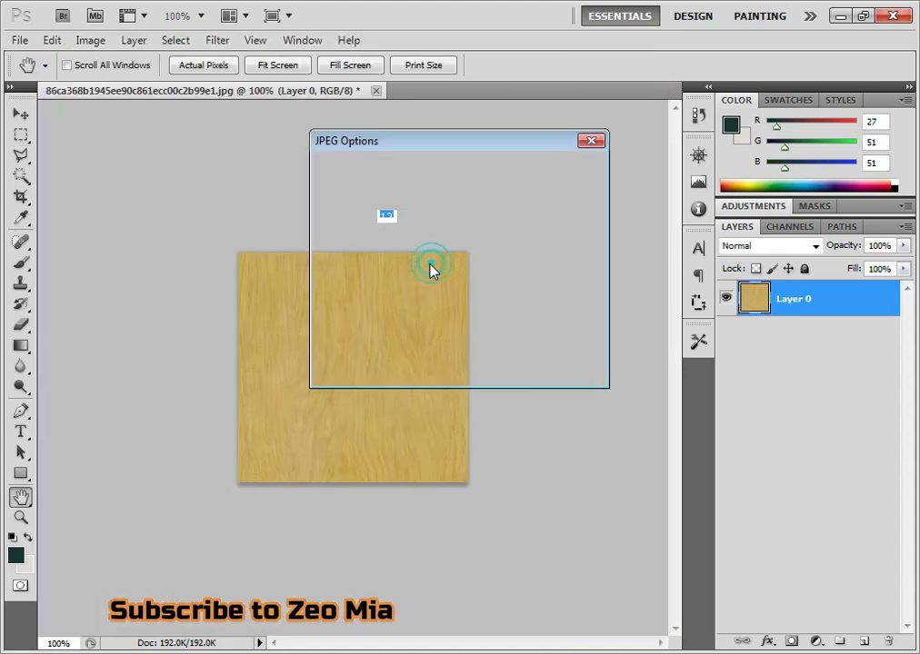
{"action": "left_click", "coordinate": [550, 174]}
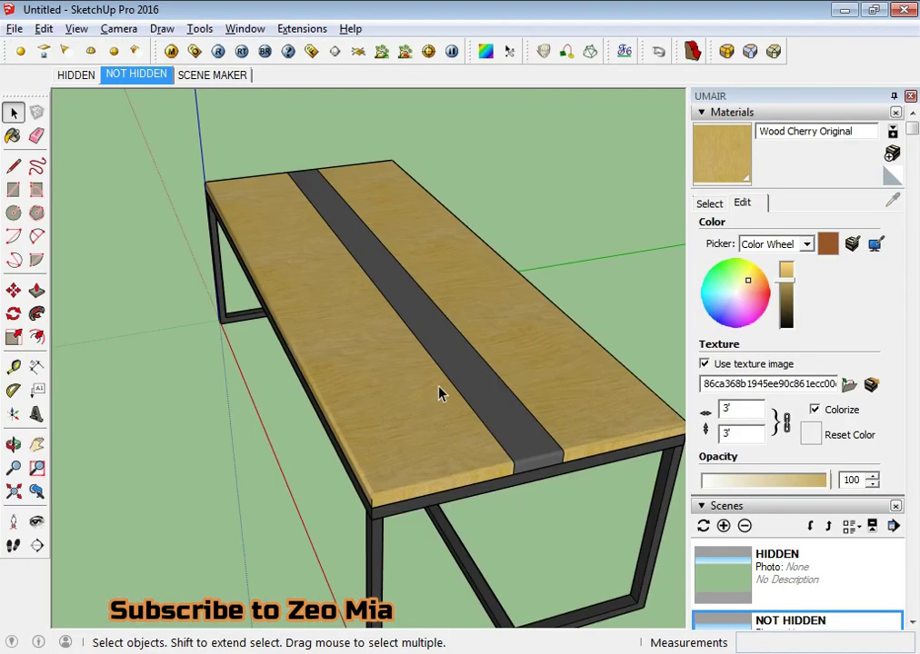
{"action": "scroll", "coordinate": [402, 349], "scroll_direction": "down", "scroll_amount": 3}
{"action": "scroll", "coordinate": [409, 417], "scroll_direction": "up", "scroll_amount": 3}
{"action": "scroll", "coordinate": [424, 406], "scroll_direction": "up", "scroll_amount": 5}
{"action": "scroll", "coordinate": [423, 407], "scroll_direction": "down", "scroll_amount": 3}
{"action": "mouse_move", "coordinate": [423, 407]}
{"action": "middle_mouse_down"}
{"action": "mouse_move", "coordinate": [272, 199]}
{"action": "mouse_move", "coordinate": [380, 395]}
{"action": "middle_mouse_up"}
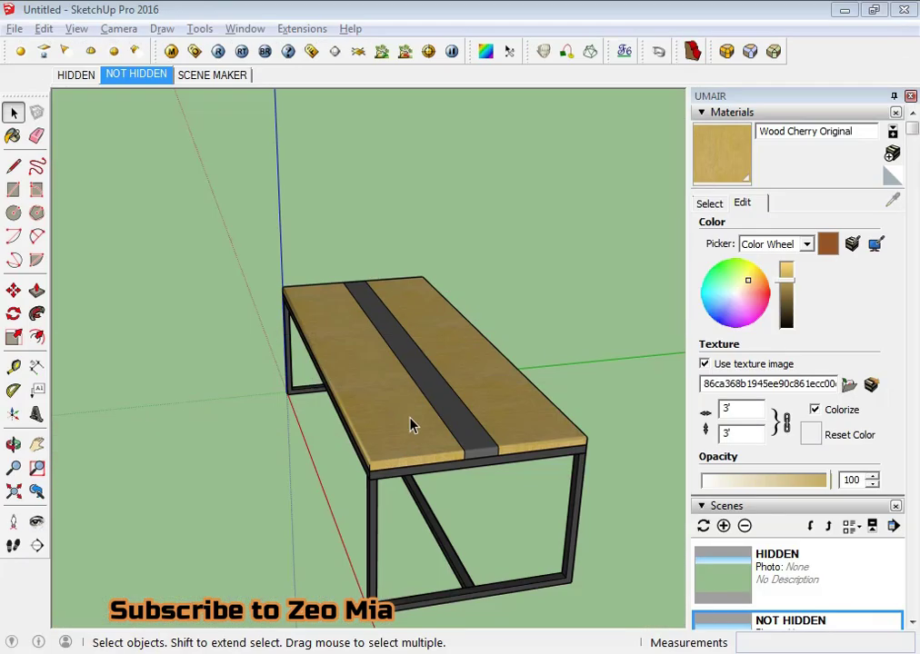
Orbit and zoom onto the golden wood tabletop, then bring up the View menu.
{"action": "scroll", "coordinate": [409, 422], "scroll_direction": "up", "scroll_amount": 3}
{"action": "mouse_move", "coordinate": [409, 423]}
{"action": "middle_mouse_down"}
{"action": "mouse_move", "coordinate": [499, 540]}
{"action": "mouse_move", "coordinate": [532, 522]}
{"action": "middle_mouse_up"}
{"action": "scroll", "coordinate": [279, 357], "scroll_direction": "up", "scroll_amount": 2}
{"action": "scroll", "coordinate": [279, 356], "scroll_direction": "down", "scroll_amount": 3}
{"action": "middle_click_drag", "start_coordinate": [291, 362], "coordinate": [376, 389]}
{"action": "scroll", "coordinate": [358, 404], "scroll_direction": "up", "scroll_amount": 3}
{"action": "scroll", "coordinate": [354, 408], "scroll_direction": "up", "scroll_amount": 1}
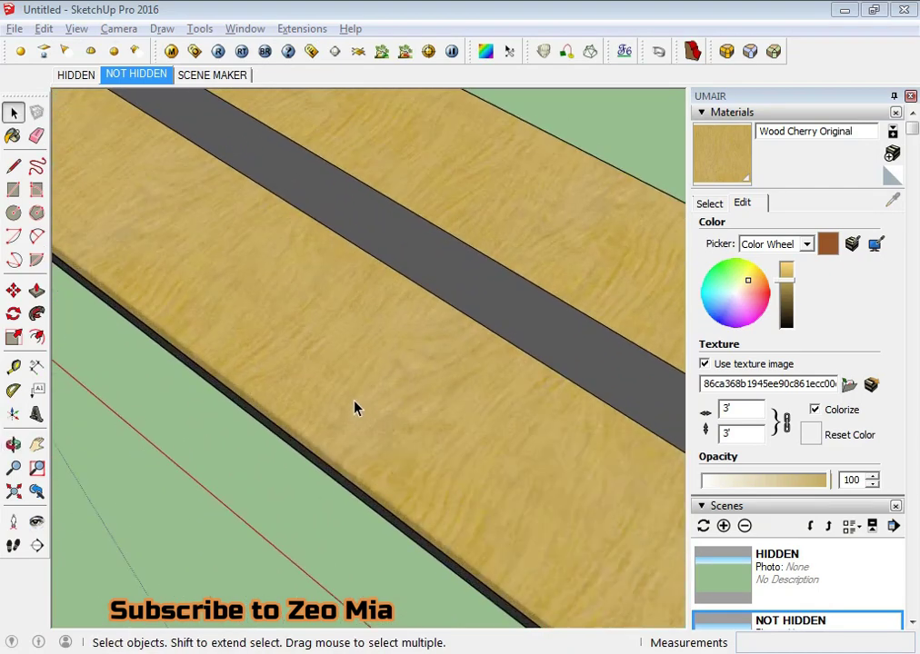
{"action": "scroll", "coordinate": [354, 408], "scroll_direction": "up", "scroll_amount": 1}
{"action": "left_click", "coordinate": [76, 28]}
Turn on Hidden Geometry and rotate the tabletop's wood texture by 90°.
{"action": "left_click", "coordinate": [103, 95]}
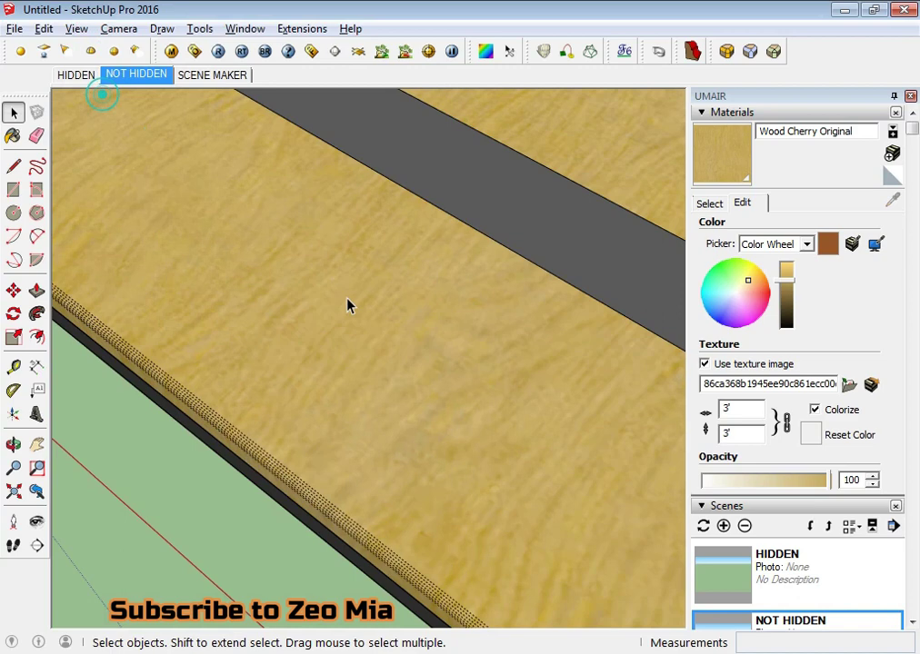
{"action": "left_click", "coordinate": [370, 352]}
{"action": "right_click", "coordinate": [370, 347]}
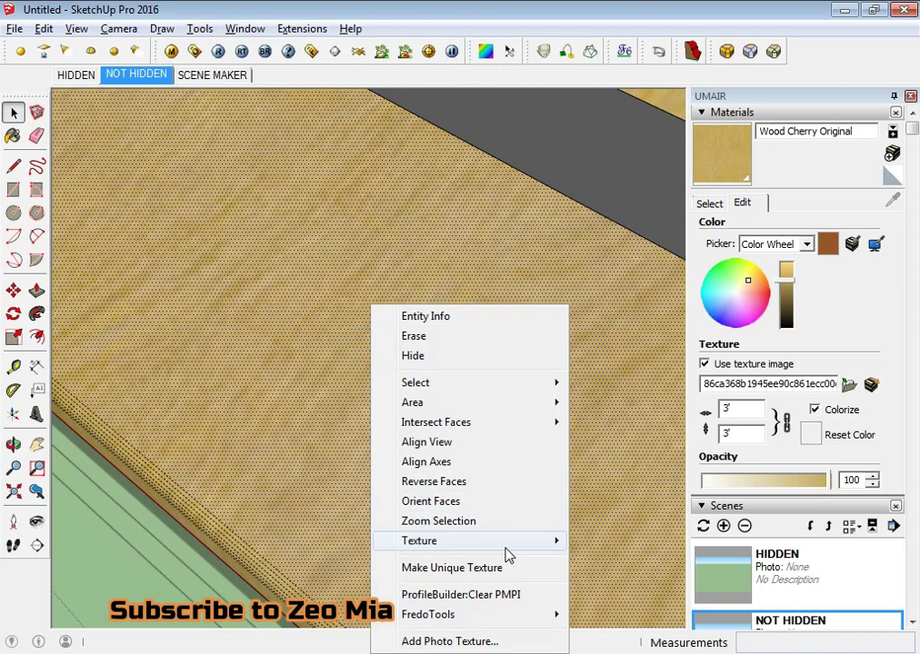
{"action": "left_click", "coordinate": [610, 543]}
{"action": "right_click", "coordinate": [412, 345]}
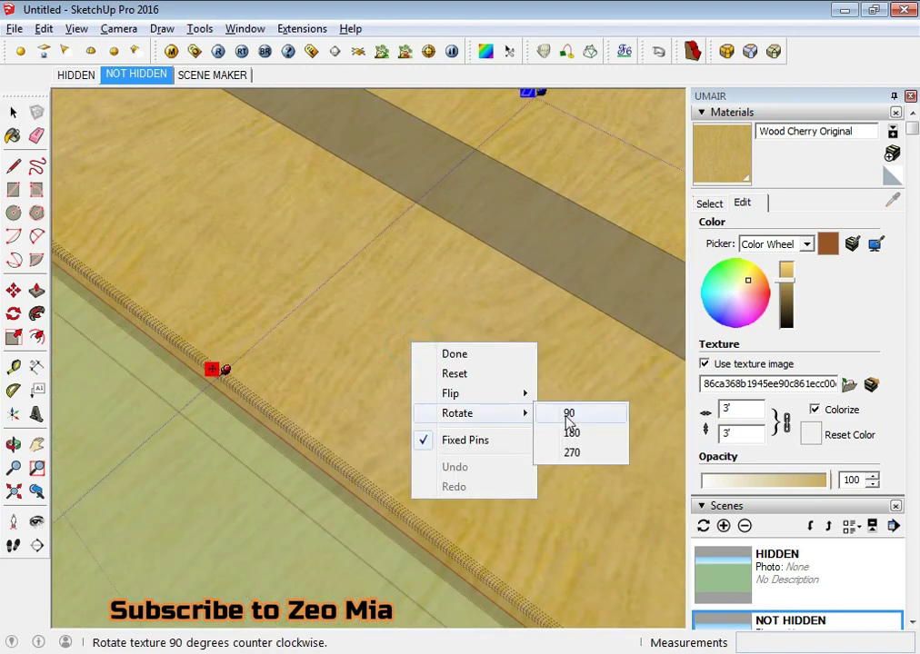
{"action": "left_click", "coordinate": [566, 416]}
{"action": "left_click", "coordinate": [710, 203]}
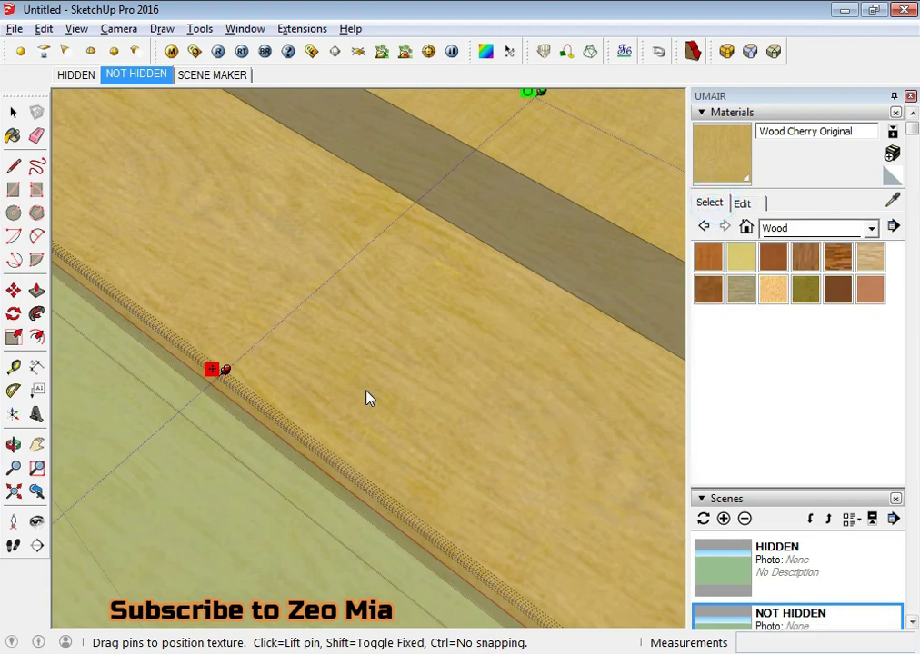
Switch to the Paint Bucket and orbit to check the rotated wood grain.
{"action": "left_click", "coordinate": [422, 393]}
{"action": "key", "text": "b"}
{"action": "middle_click_drag", "start_coordinate": [632, 191], "coordinate": [400, 373]}
{"action": "mouse_move", "coordinate": [328, 468]}
{"action": "middle_mouse_down"}
{"action": "mouse_move", "coordinate": [616, 339]}
{"action": "mouse_move", "coordinate": [102, 380]}
{"action": "mouse_move", "coordinate": [450, 424]}
{"action": "middle_mouse_up"}
{"action": "scroll", "coordinate": [467, 441], "scroll_direction": "up", "scroll_amount": 3}
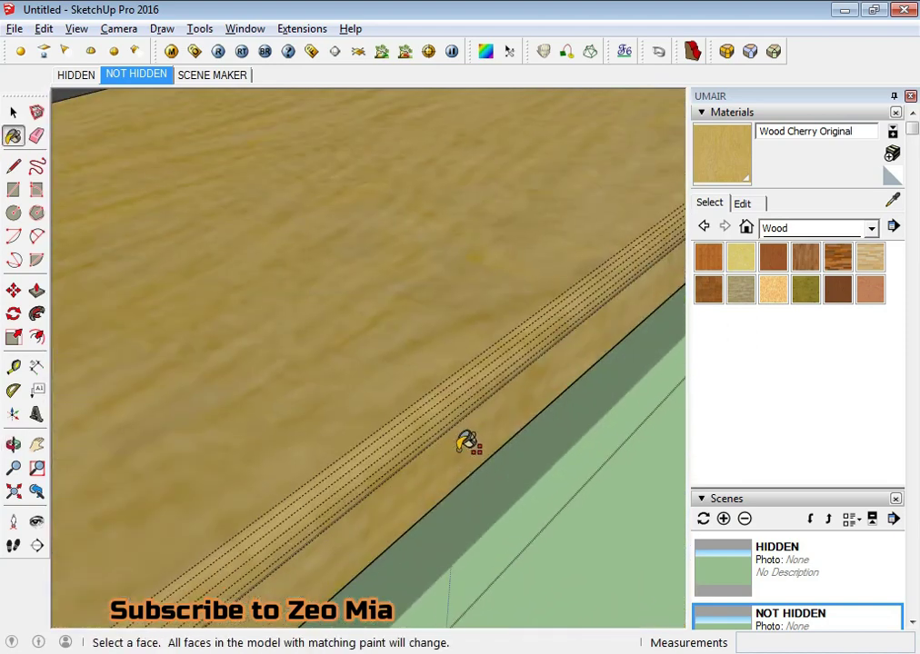
{"action": "scroll", "coordinate": [456, 437], "scroll_direction": "up", "scroll_amount": 5}
{"action": "key", "text": "space"}
Orbit and zoom around the table to inspect the texture from several angles, ending at its end view.
{"action": "scroll", "coordinate": [302, 437], "scroll_direction": "down", "scroll_amount": 5}
{"action": "scroll", "coordinate": [261, 476], "scroll_direction": "down", "scroll_amount": 5}
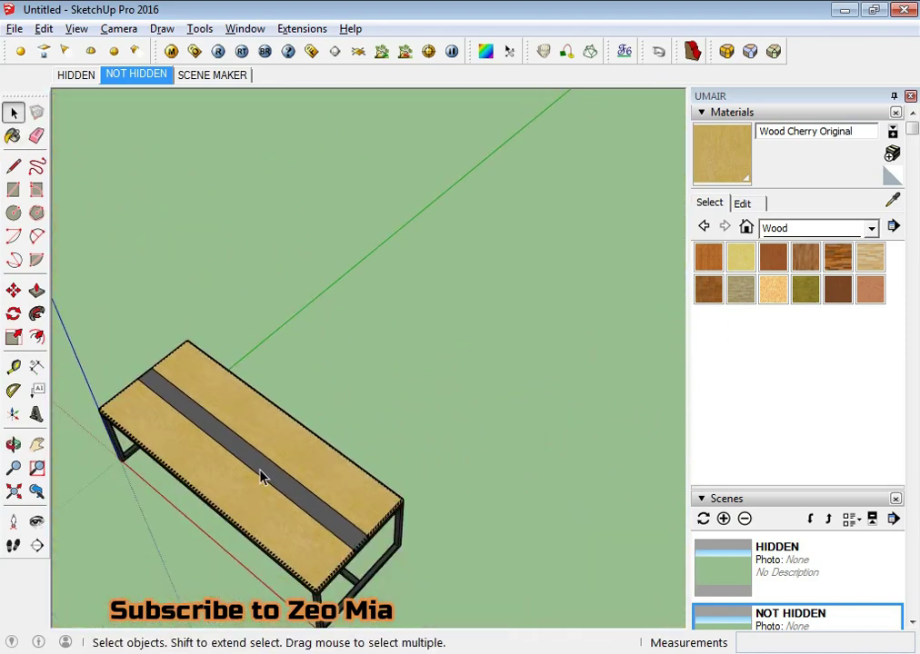
{"action": "scroll", "coordinate": [675, 205], "scroll_direction": "down", "scroll_amount": 1}
{"action": "scroll", "coordinate": [313, 434], "scroll_direction": "up", "scroll_amount": 2}
{"action": "scroll", "coordinate": [313, 434], "scroll_direction": "up", "scroll_amount": 4}
{"action": "middle_click_drag", "start_coordinate": [304, 404], "coordinate": [243, 195]}
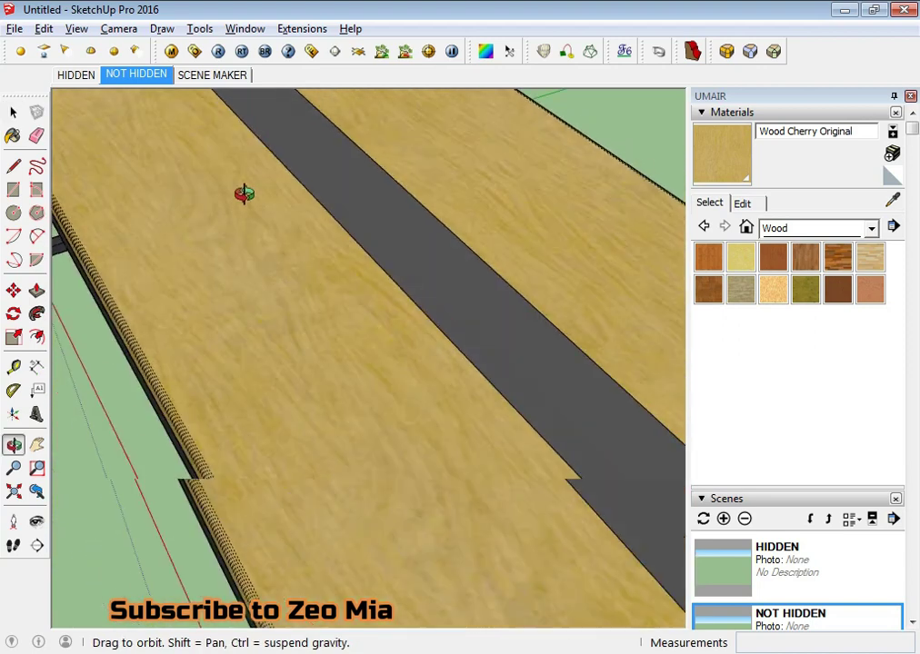
{"action": "scroll", "coordinate": [300, 228], "scroll_direction": "down", "scroll_amount": 2}
{"action": "middle_click_drag", "start_coordinate": [299, 228], "coordinate": [328, 413]}
{"action": "scroll", "coordinate": [327, 413], "scroll_direction": "down", "scroll_amount": 3}
{"action": "scroll", "coordinate": [544, 369], "scroll_direction": "down", "scroll_amount": 2}
{"action": "mouse_move", "coordinate": [544, 369]}
{"action": "middle_mouse_down"}
{"action": "mouse_move", "coordinate": [302, 461]}
{"action": "mouse_move", "coordinate": [255, 504]}
{"action": "middle_mouse_up"}
{"action": "scroll", "coordinate": [429, 395], "scroll_direction": "down", "scroll_amount": 3}
{"action": "mouse_move", "coordinate": [429, 394]}
{"action": "middle_mouse_down"}
{"action": "mouse_move", "coordinate": [257, 472]}
{"action": "mouse_move", "coordinate": [309, 439]}
{"action": "mouse_move", "coordinate": [353, 489]}
{"action": "middle_mouse_up"}
{"action": "scroll", "coordinate": [257, 473], "scroll_direction": "up", "scroll_amount": 3}
{"action": "scroll", "coordinate": [309, 438], "scroll_direction": "down", "scroll_amount": 2}
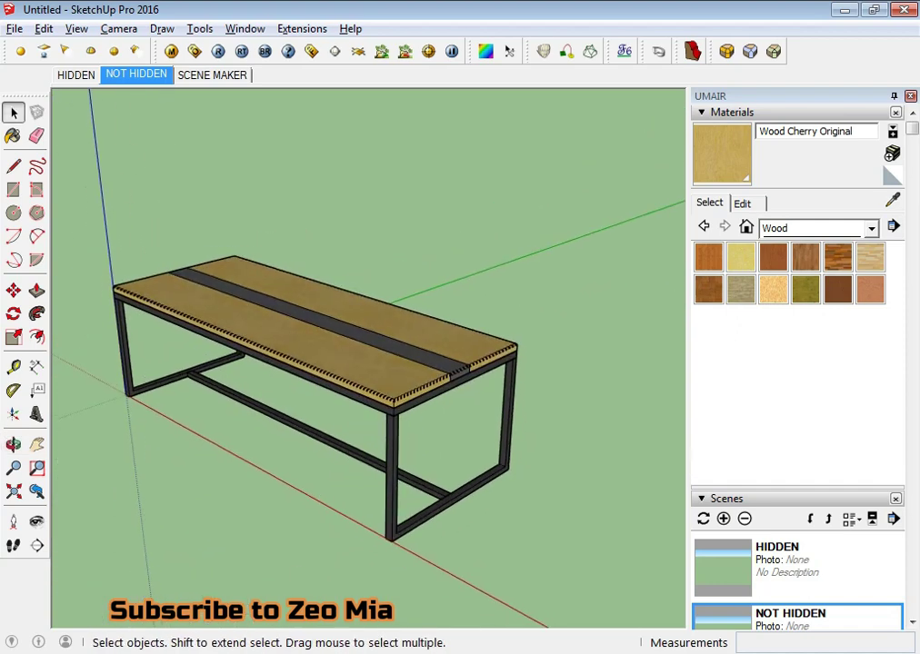
Preview the white slim-legged conference table image, then return to the SketchUp model.
{"action": "scroll", "coordinate": [331, 312], "scroll_direction": "down", "scroll_amount": 2}
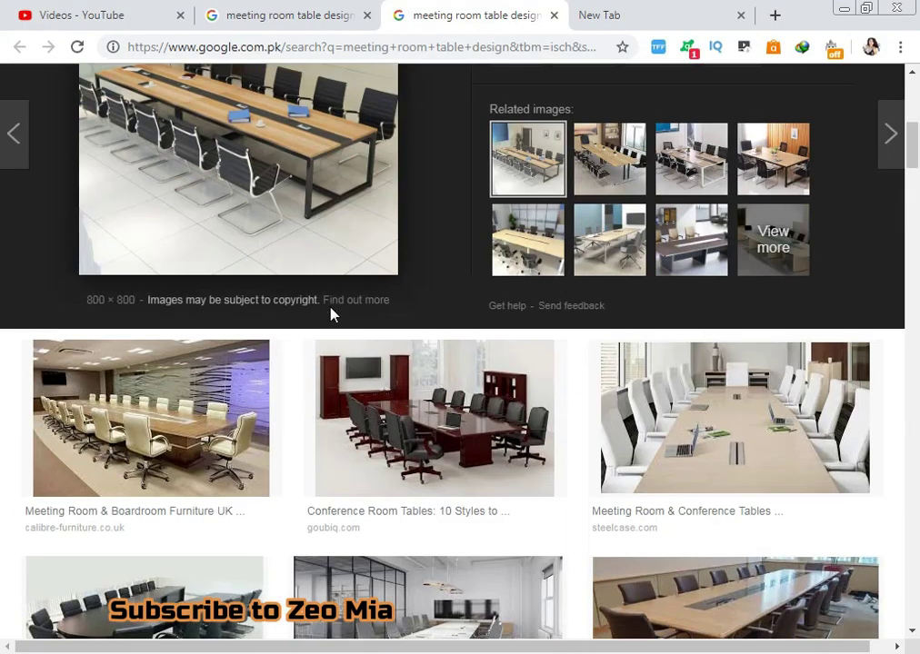
{"action": "scroll", "coordinate": [291, 375], "scroll_direction": "down", "scroll_amount": 2}
{"action": "scroll", "coordinate": [290, 374], "scroll_direction": "down", "scroll_amount": 2}
{"action": "left_click", "coordinate": [432, 263]}
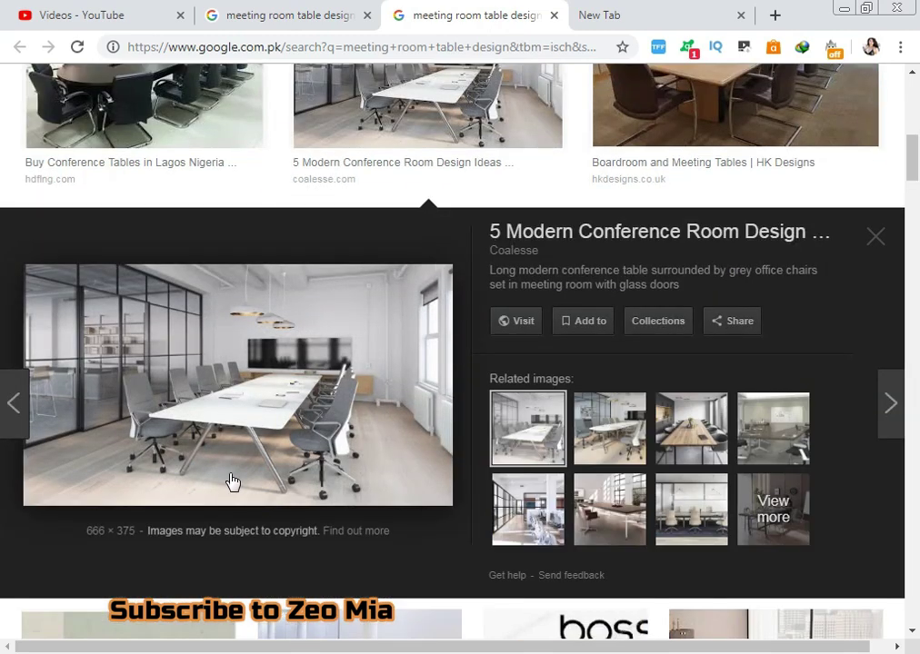
{"action": "key", "text": "alt+Tab"}
{"action": "mouse_move", "coordinate": [405, 431]}
{"action": "middle_mouse_down"}
{"action": "mouse_move", "coordinate": [312, 476]}
{"action": "mouse_move", "coordinate": [65, 56]}
{"action": "middle_mouse_up"}
Dismiss the autosave error and turn Hidden Geometry back off.
{"action": "left_click", "coordinate": [595, 376]}
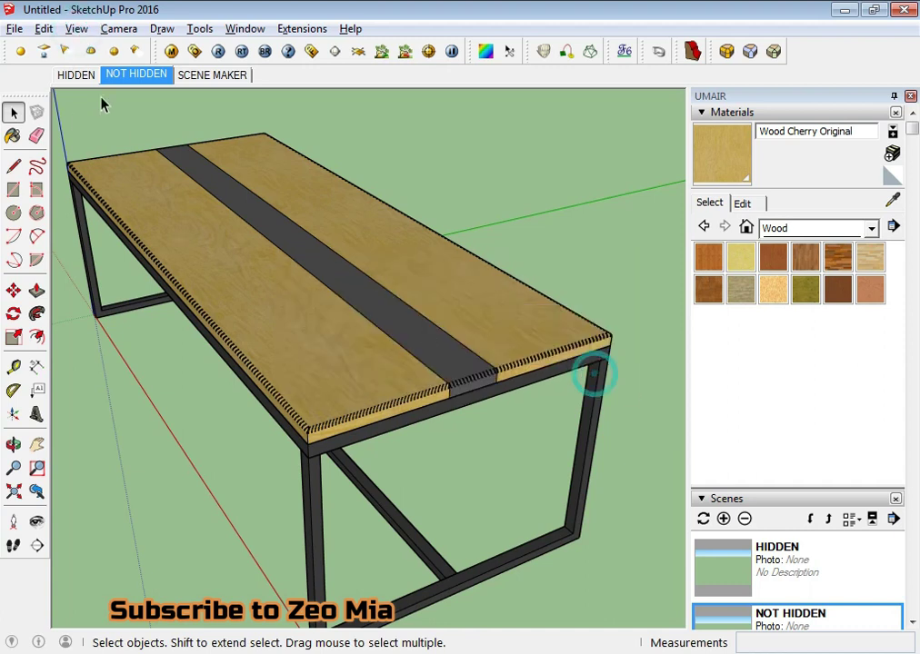
{"action": "left_click", "coordinate": [78, 29]}
{"action": "left_click", "coordinate": [81, 98]}
Copy the tabletop with Move plus Ctrl and place it beside the table.
{"action": "left_click", "coordinate": [300, 380]}
{"action": "mouse_move", "coordinate": [300, 380]}
{"action": "middle_mouse_down"}
{"action": "mouse_move", "coordinate": [405, 436]}
{"action": "mouse_move", "coordinate": [367, 437]}
{"action": "middle_mouse_up"}
{"action": "scroll", "coordinate": [404, 471], "scroll_direction": "down", "scroll_amount": 2}
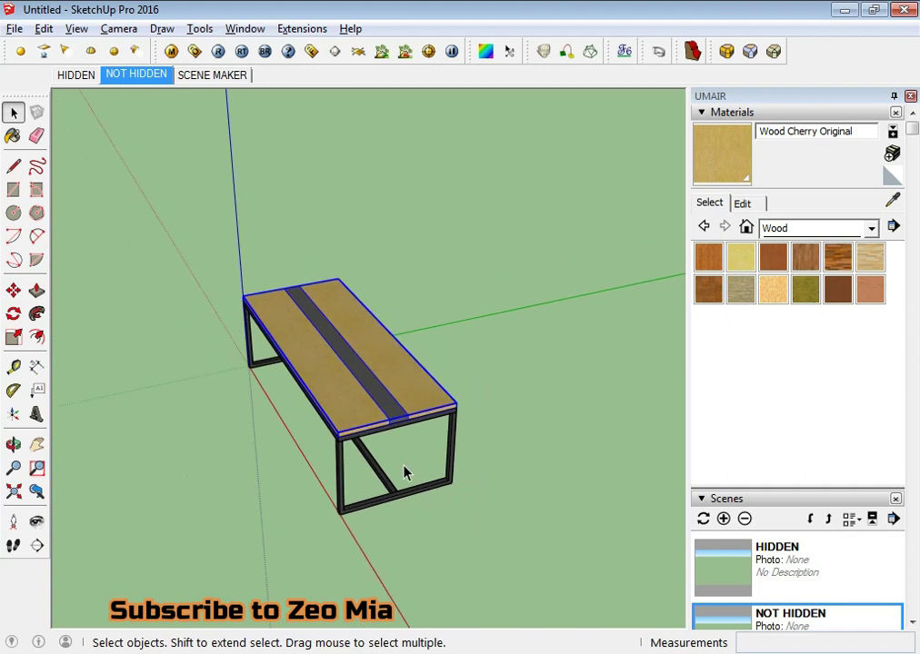
{"action": "key", "text": "m"}
{"action": "key", "text": "ctrl"}
{"action": "left_click", "coordinate": [421, 530]}
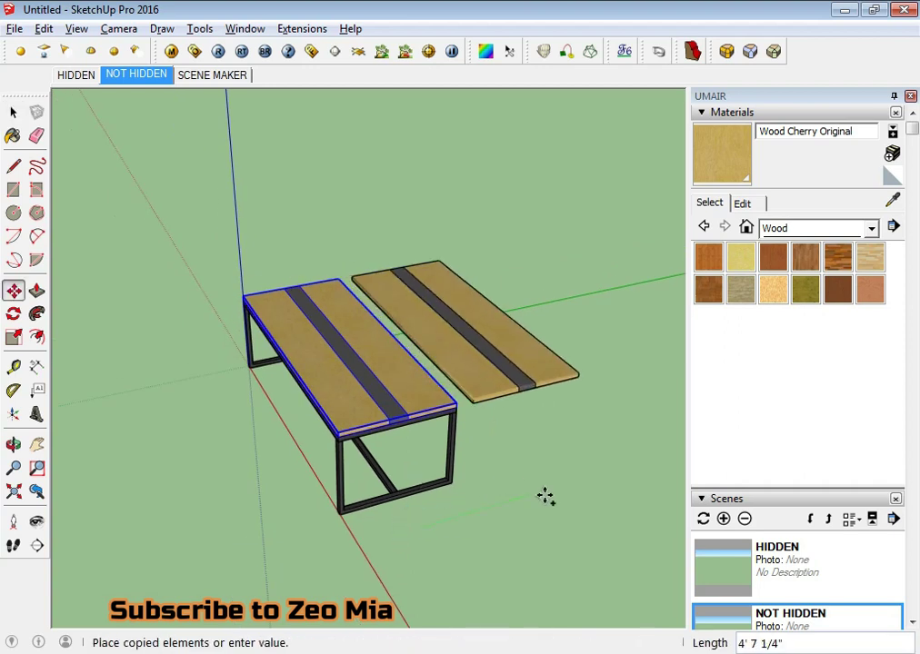
{"action": "left_click", "coordinate": [611, 491]}
{"action": "key", "text": "space"}
{"action": "scroll", "coordinate": [567, 382], "scroll_direction": "up", "scroll_amount": 5}
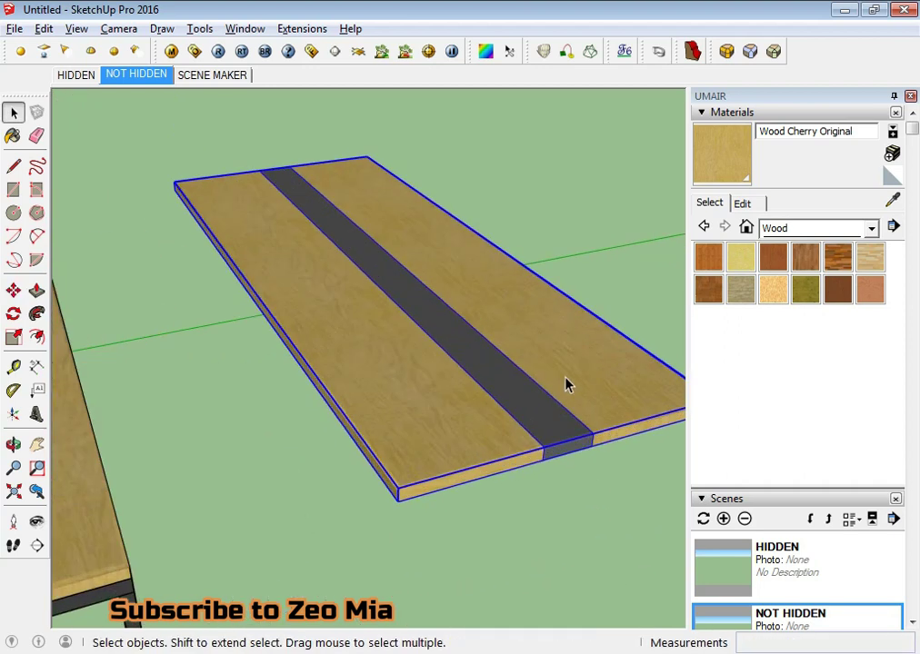
{"action": "scroll", "coordinate": [486, 433], "scroll_direction": "up", "scroll_amount": 2}
{"action": "mouse_move", "coordinate": [489, 438]}
{"action": "middle_mouse_down"}
{"action": "mouse_move", "coordinate": [393, 338]}
{"action": "mouse_move", "coordinate": [390, 277]}
{"action": "mouse_move", "coordinate": [384, 470]}
{"action": "mouse_move", "coordinate": [380, 184]}
{"action": "mouse_move", "coordinate": [470, 495]}
{"action": "mouse_move", "coordinate": [378, 328]}
{"action": "mouse_move", "coordinate": [406, 481]}
{"action": "middle_mouse_up"}
Delete the copied tabletop and Paste In Place the top face as a flat rectangle.
{"action": "double_click", "coordinate": [381, 382]}
{"action": "left_click", "coordinate": [406, 481]}
{"action": "left_click", "coordinate": [359, 334]}
{"action": "key", "text": "Delete"}
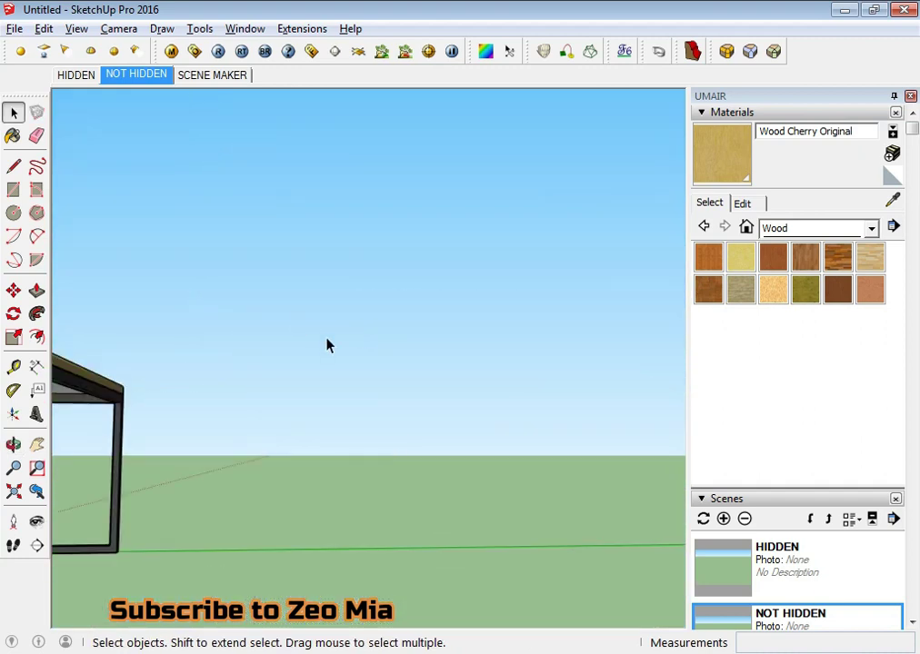
{"action": "left_click", "coordinate": [42, 28]}
{"action": "left_click", "coordinate": [121, 158]}
{"action": "mouse_move", "coordinate": [489, 455]}
{"action": "middle_mouse_down"}
{"action": "mouse_move", "coordinate": [369, 280]}
{"action": "mouse_move", "coordinate": [388, 369]}
{"action": "middle_mouse_up"}
Push/Pull the rectangle up into a 2" thick slab.
{"action": "double_click", "coordinate": [374, 409]}
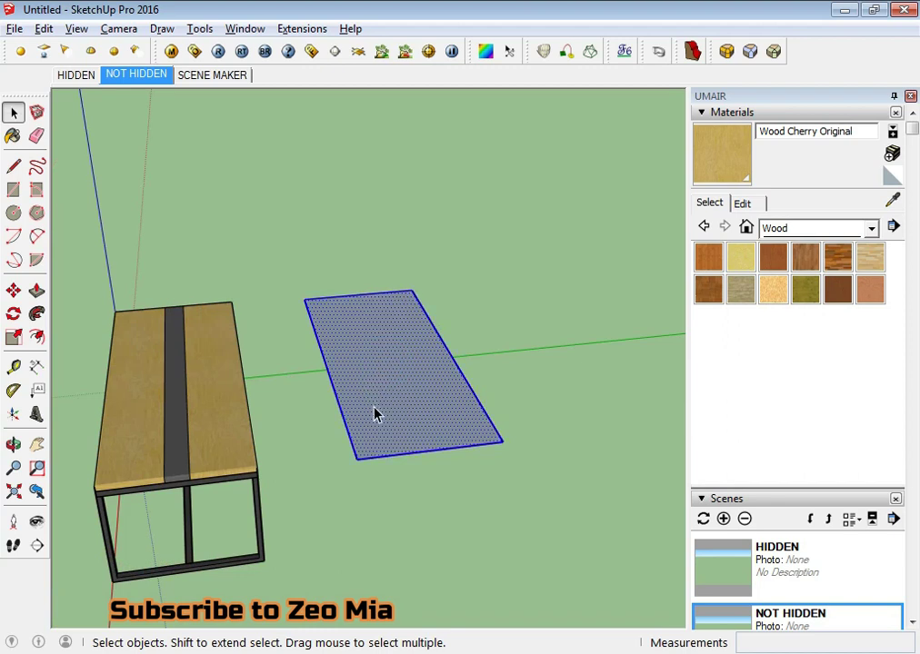
{"action": "middle_click_drag", "start_coordinate": [380, 423], "coordinate": [386, 468]}
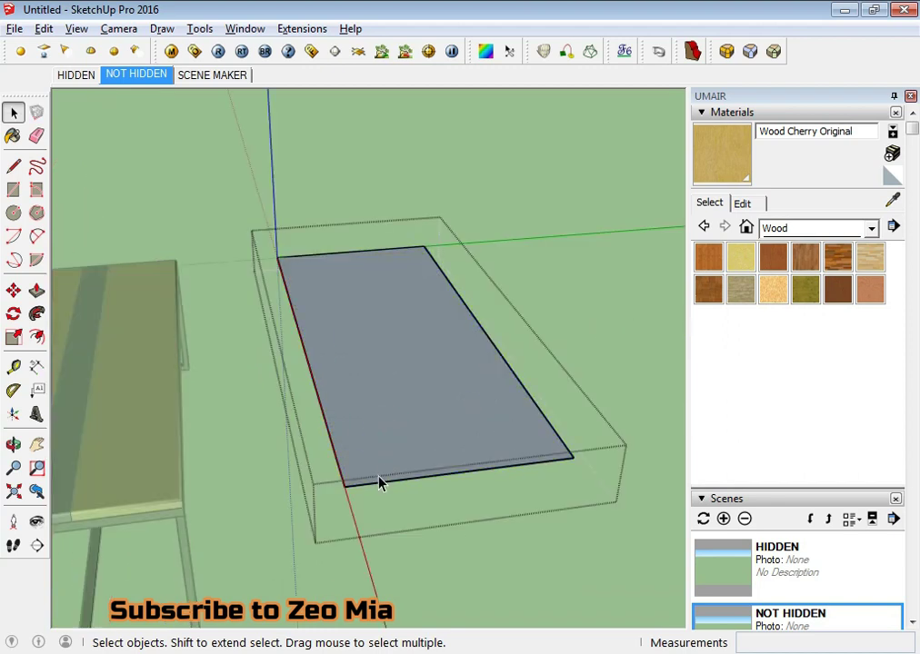
{"action": "key", "text": "p"}
{"action": "left_click_drag", "start_coordinate": [374, 480], "coordinate": [374, 467]}
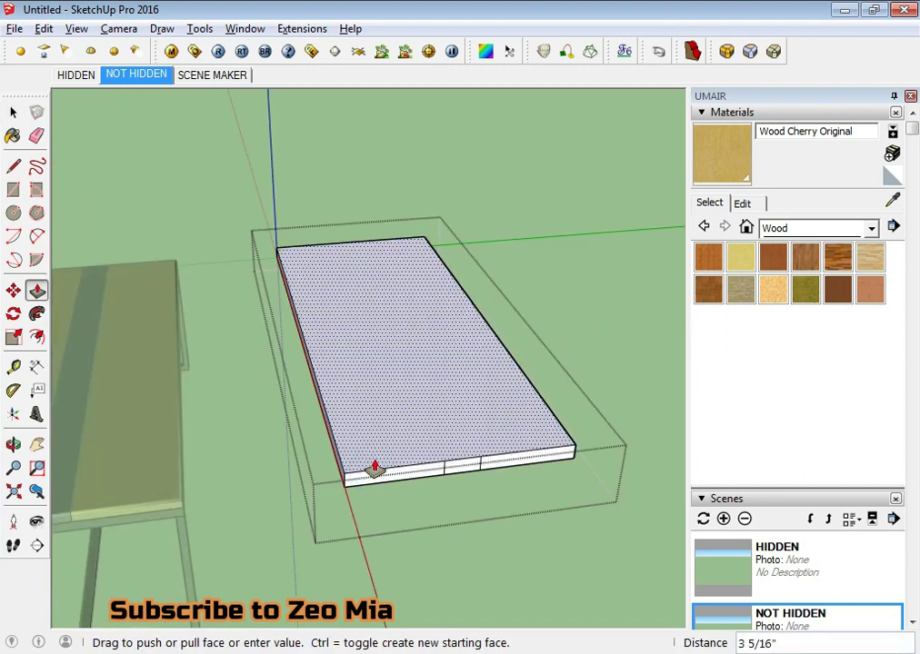
{"action": "type", "text": "\""}
{"action": "key", "text": "Return"}
Erase two stray edges on the slab's front face.
{"action": "key", "text": "space"}
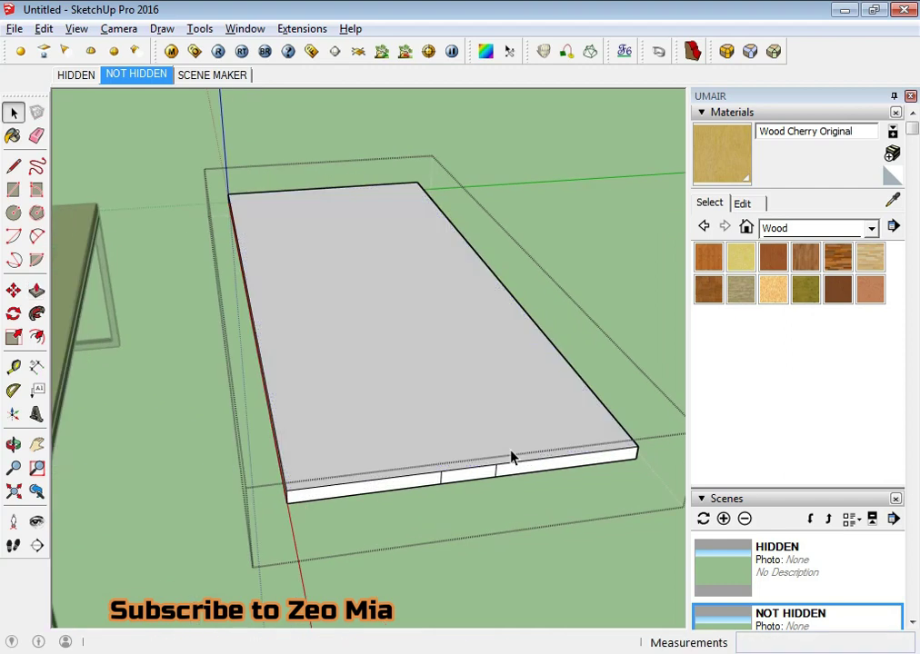
{"action": "middle_click_drag", "start_coordinate": [511, 455], "coordinate": [363, 470], "text": "shift"}
{"action": "scroll", "coordinate": [226, 409], "scroll_direction": "up", "scroll_amount": 5}
{"action": "key", "text": "e"}
{"action": "left_click", "coordinate": [241, 418]}
{"action": "scroll", "coordinate": [263, 400], "scroll_direction": "down", "scroll_amount": 1}
{"action": "left_click", "coordinate": [236, 396]}
{"action": "scroll", "coordinate": [245, 346], "scroll_direction": "down", "scroll_amount": 5}
Erase the remaining vertical front edge, then orbit toward the white board.
{"action": "middle_click_drag", "start_coordinate": [254, 271], "coordinate": [5, 305]}
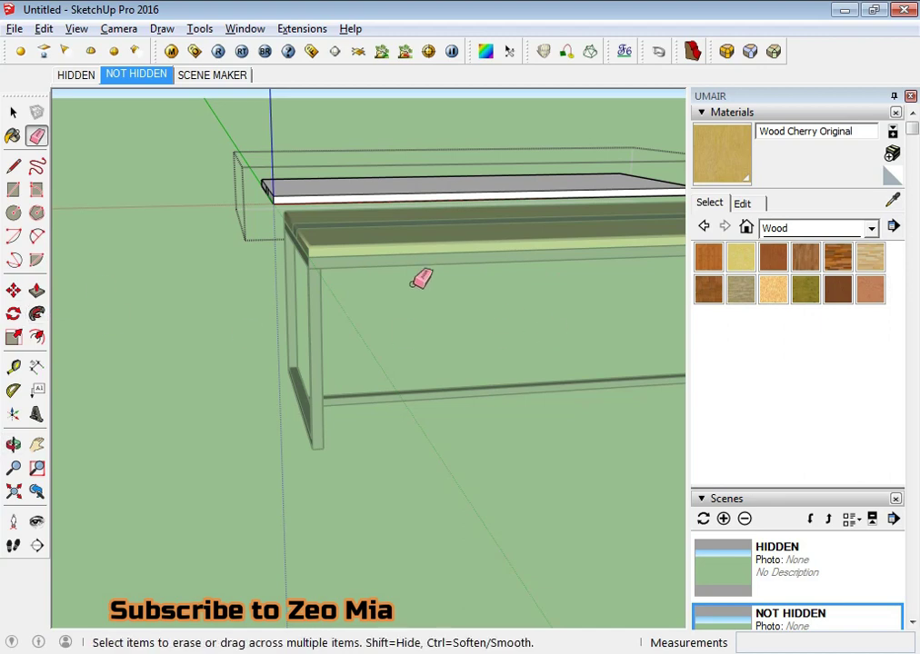
{"action": "middle_click_drag", "start_coordinate": [420, 280], "coordinate": [370, 205]}
{"action": "scroll", "coordinate": [411, 380], "scroll_direction": "up", "scroll_amount": 5}
{"action": "mouse_move", "coordinate": [394, 325]}
{"action": "left_mouse_down"}
{"action": "mouse_move", "coordinate": [428, 320]}
{"action": "mouse_move", "coordinate": [261, 322]}
{"action": "left_mouse_up"}
{"action": "scroll", "coordinate": [272, 309], "scroll_direction": "down", "scroll_amount": 5}
{"action": "mouse_move", "coordinate": [318, 267]}
{"action": "middle_mouse_down"}
{"action": "mouse_move", "coordinate": [497, 409]}
{"action": "mouse_move", "coordinate": [372, 451]}
{"action": "mouse_move", "coordinate": [308, 349]}
{"action": "middle_mouse_up"}
{"action": "key", "text": "space"}
{"action": "scroll", "coordinate": [420, 322], "scroll_direction": "up", "scroll_amount": 3}
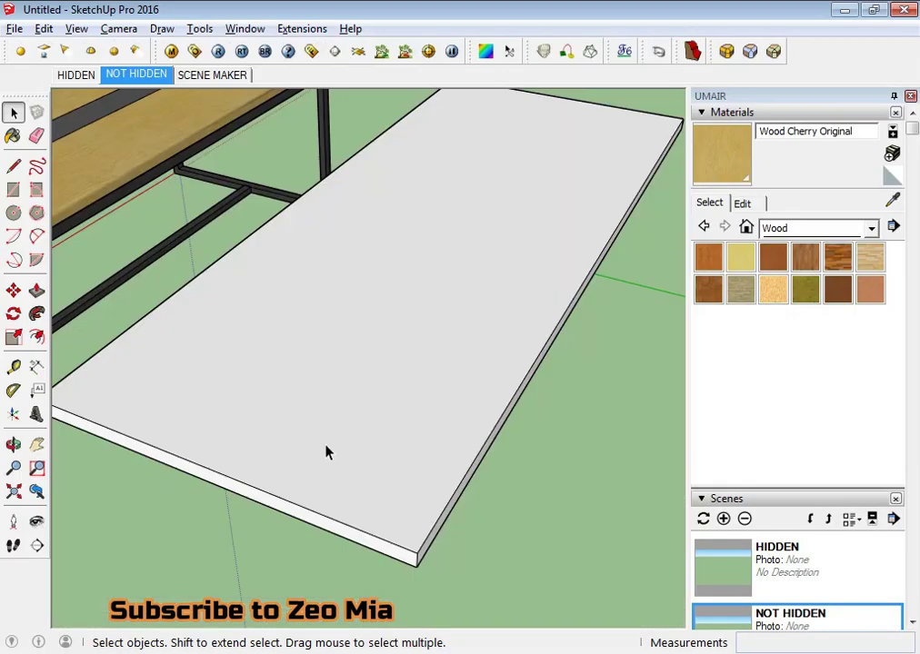
{"action": "mouse_move", "coordinate": [324, 451]}
{"action": "middle_mouse_down"}
{"action": "mouse_move", "coordinate": [412, 468]}
{"action": "mouse_move", "coordinate": [357, 474]}
{"action": "middle_mouse_up"}
{"action": "scroll", "coordinate": [323, 454], "scroll_direction": "up", "scroll_amount": 2}
{"action": "scroll", "coordinate": [323, 453], "scroll_direction": "up", "scroll_amount": 2}
Draw a fillet arc across a corner of the white board.
{"action": "mouse_move", "coordinate": [292, 454]}
{"action": "middle_mouse_down"}
{"action": "mouse_move", "coordinate": [277, 441]}
{"action": "mouse_move", "coordinate": [284, 428]}
{"action": "middle_mouse_up"}
{"action": "type", "text": "a"}
{"action": "type", "text": "50"}
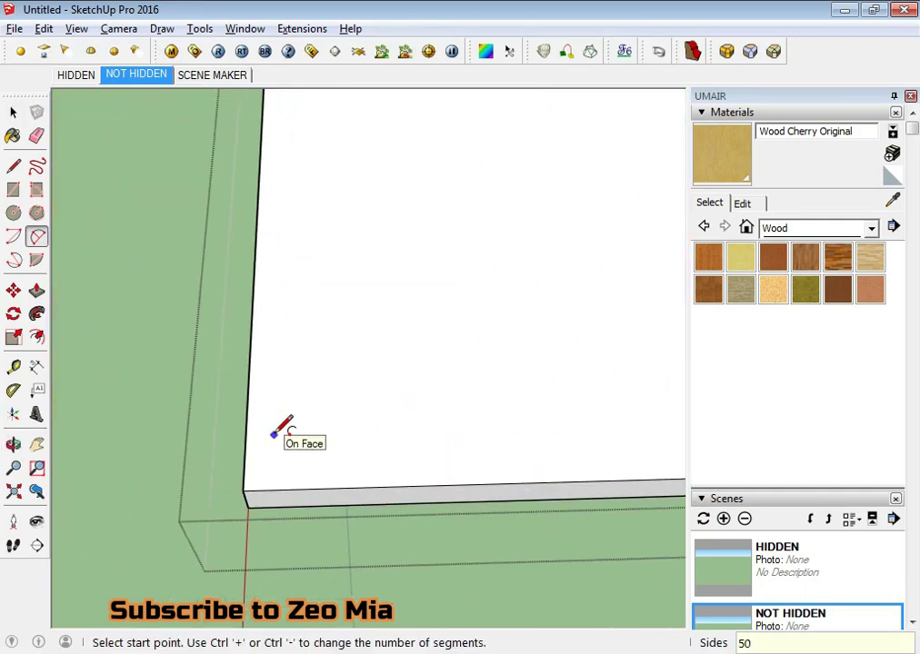
{"action": "left_click", "coordinate": [245, 442]}
{"action": "left_click", "coordinate": [298, 488]}
{"action": "left_click", "coordinate": [303, 481]}
{"action": "mouse_move", "coordinate": [302, 439]}
{"action": "middle_mouse_down"}
{"action": "mouse_move", "coordinate": [404, 308]}
{"action": "mouse_move", "coordinate": [310, 446]}
{"action": "middle_mouse_up"}
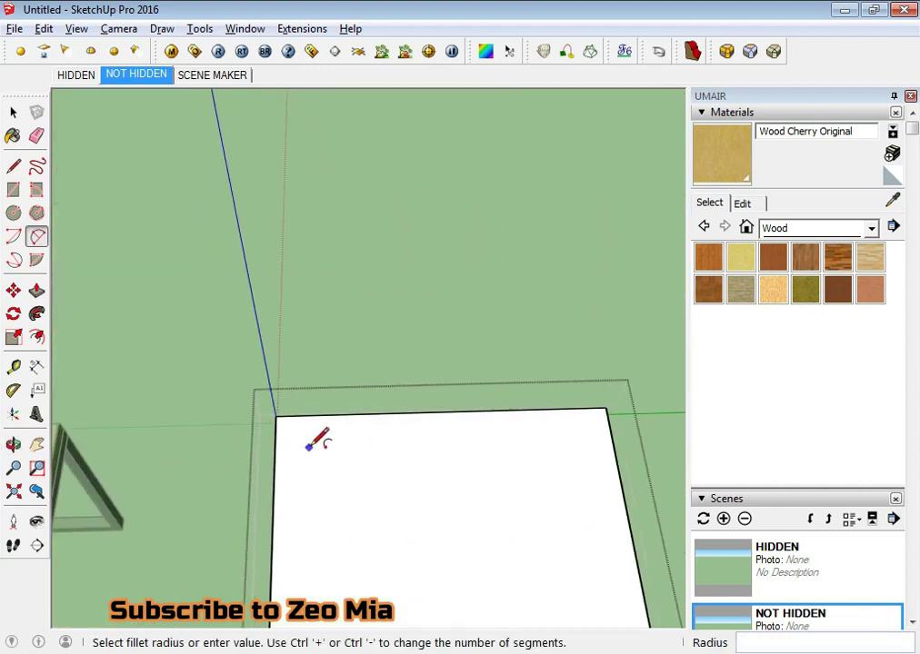
{"action": "scroll", "coordinate": [309, 427], "scroll_direction": "up", "scroll_amount": 2}
{"action": "middle_click_drag", "start_coordinate": [251, 369], "coordinate": [77, 495]}
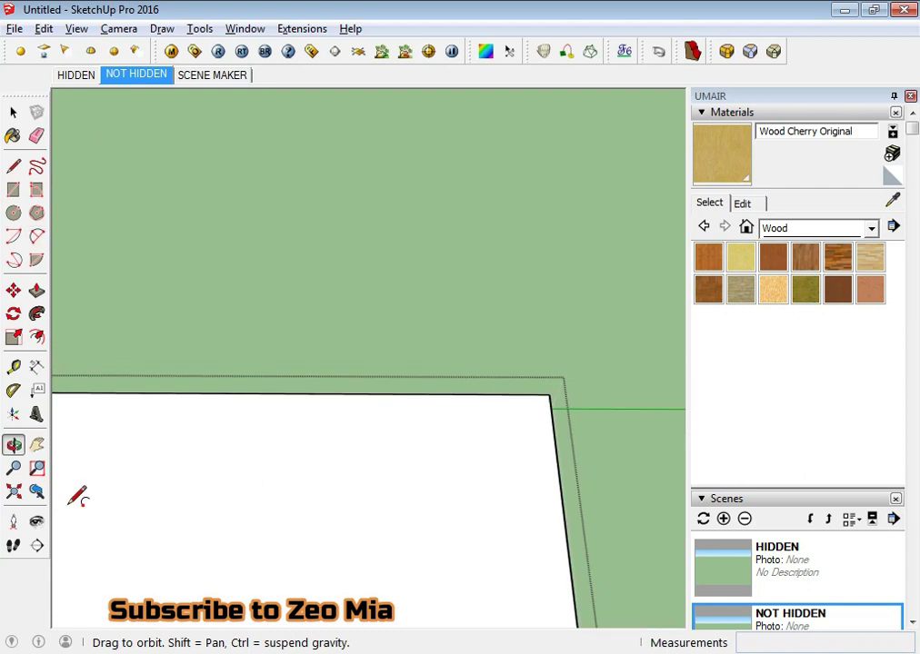
{"action": "mouse_move", "coordinate": [486, 423]}
{"action": "middle_mouse_down"}
{"action": "mouse_move", "coordinate": [400, 98]}
{"action": "mouse_move", "coordinate": [439, 355]}
{"action": "mouse_move", "coordinate": [472, 185]}
{"action": "middle_mouse_up"}
{"action": "left_click", "coordinate": [498, 352]}
{"action": "key", "text": "space"}
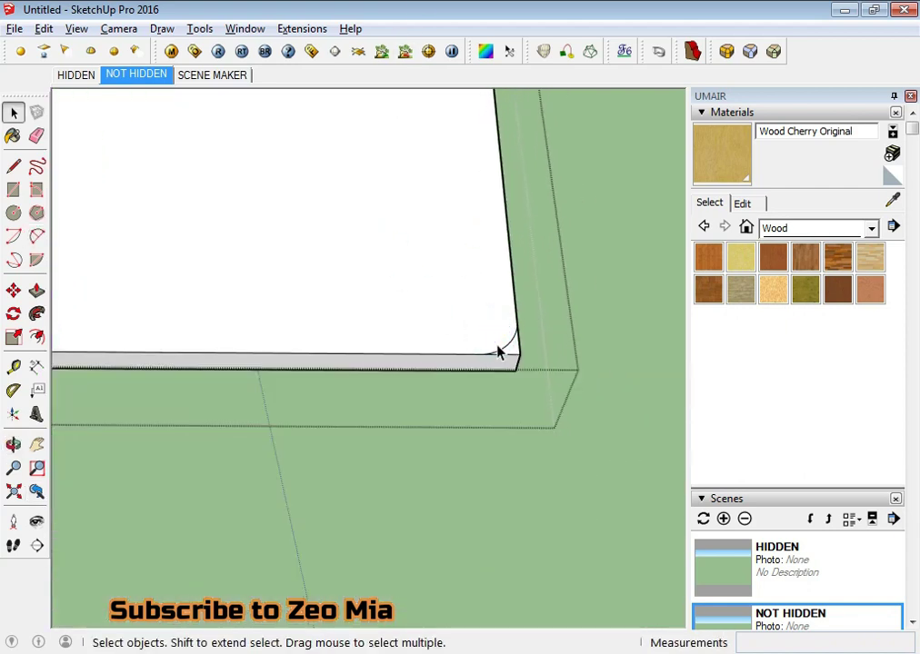
Push the cut-off corner piece away through the board and orbit out to check it.
{"action": "key", "text": "p"}
{"action": "left_click_drag", "start_coordinate": [509, 356], "coordinate": [509, 403]}
{"action": "scroll", "coordinate": [509, 381], "scroll_direction": "up", "scroll_amount": 2}
{"action": "mouse_move", "coordinate": [509, 403]}
{"action": "middle_mouse_down"}
{"action": "mouse_move", "coordinate": [486, 382]}
{"action": "mouse_move", "coordinate": [567, 375]}
{"action": "mouse_move", "coordinate": [433, 396]}
{"action": "middle_mouse_up"}
{"action": "mouse_move", "coordinate": [476, 488]}
{"action": "middle_mouse_down"}
{"action": "mouse_move", "coordinate": [468, 482]}
{"action": "mouse_move", "coordinate": [539, 191]}
{"action": "mouse_move", "coordinate": [509, 441]}
{"action": "mouse_move", "coordinate": [515, 546]}
{"action": "mouse_move", "coordinate": [318, 257]}
{"action": "mouse_move", "coordinate": [497, 421]}
{"action": "mouse_move", "coordinate": [425, 457]}
{"action": "middle_mouse_up"}
{"action": "key", "text": "F8"}
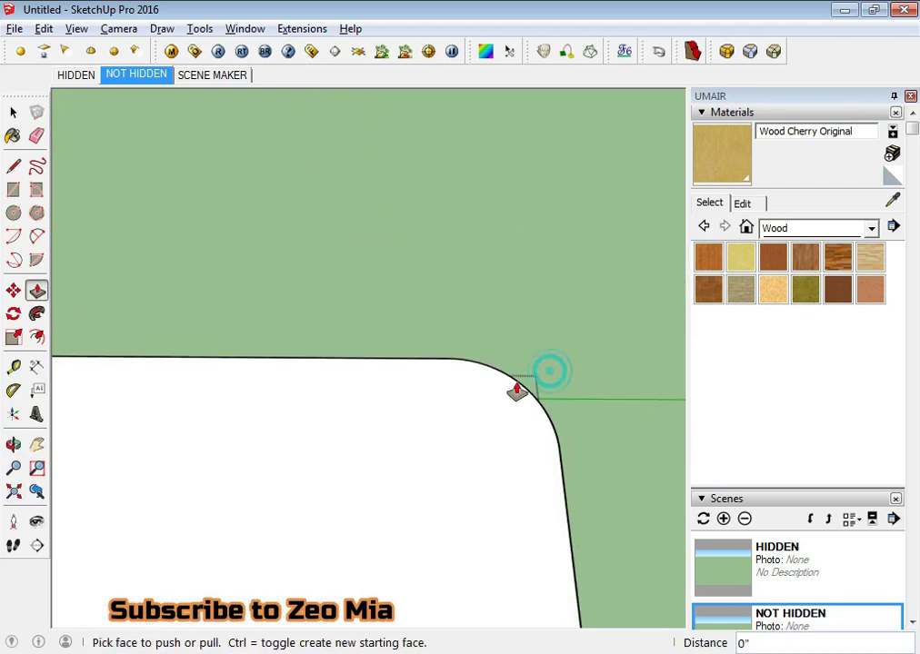
{"action": "key", "text": "space"}
{"action": "scroll", "coordinate": [516, 391], "scroll_direction": "down", "scroll_amount": 3}
{"action": "mouse_move", "coordinate": [401, 319]}
{"action": "middle_mouse_down"}
{"action": "mouse_move", "coordinate": [349, 177]}
{"action": "mouse_move", "coordinate": [455, 194]}
{"action": "mouse_move", "coordinate": [353, 173]}
{"action": "mouse_move", "coordinate": [394, 359]}
{"action": "middle_mouse_up"}
{"action": "left_click", "coordinate": [396, 345]}
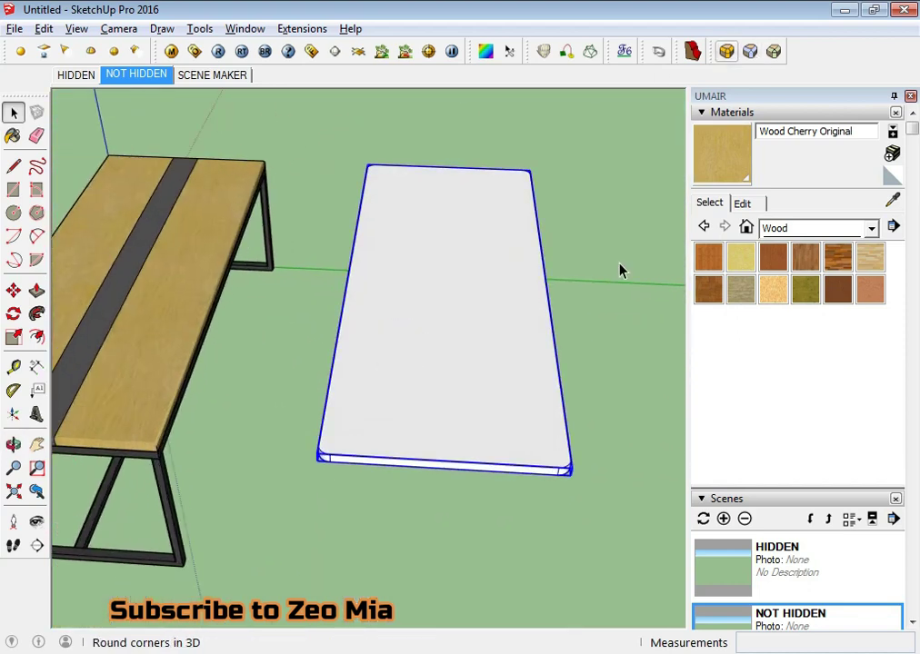
Round the board group's top-face edges with Round Corner at 1/2" offset and 6 segments.
{"action": "double_click", "coordinate": [484, 320]}
{"action": "left_click", "coordinate": [484, 336]}
{"action": "scroll", "coordinate": [484, 341], "scroll_direction": "up", "scroll_amount": 3}
{"action": "left_click", "coordinate": [726, 51]}
{"action": "scroll", "coordinate": [470, 476], "scroll_direction": "up", "scroll_amount": 3}
{"action": "scroll", "coordinate": [409, 537], "scroll_direction": "up", "scroll_amount": 2}
{"action": "middle_click_drag", "start_coordinate": [409, 538], "coordinate": [419, 520]}
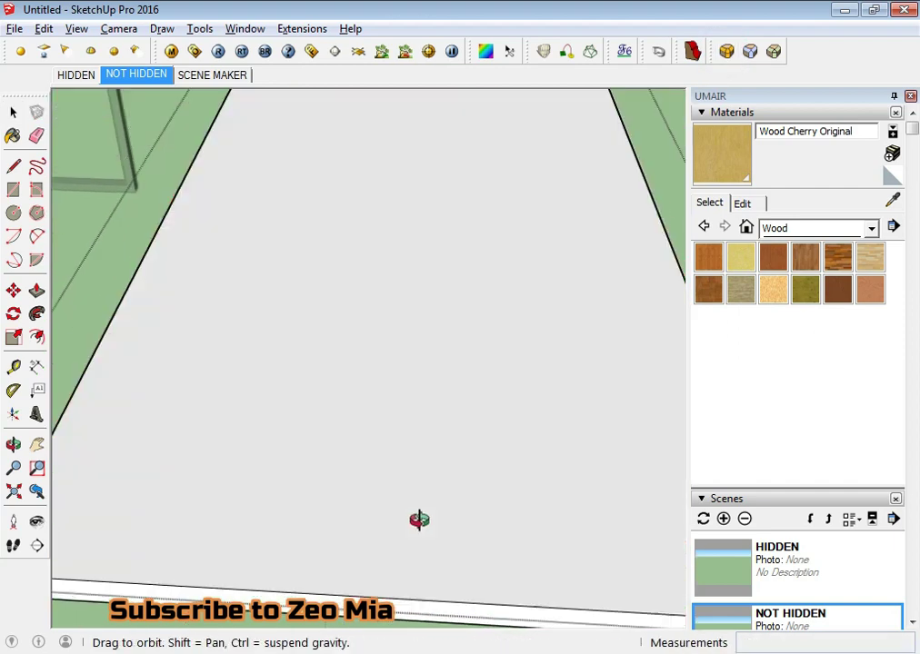
{"action": "scroll", "coordinate": [571, 398], "scroll_direction": "down", "scroll_amount": 3}
{"action": "key", "text": "alt+Tab"}
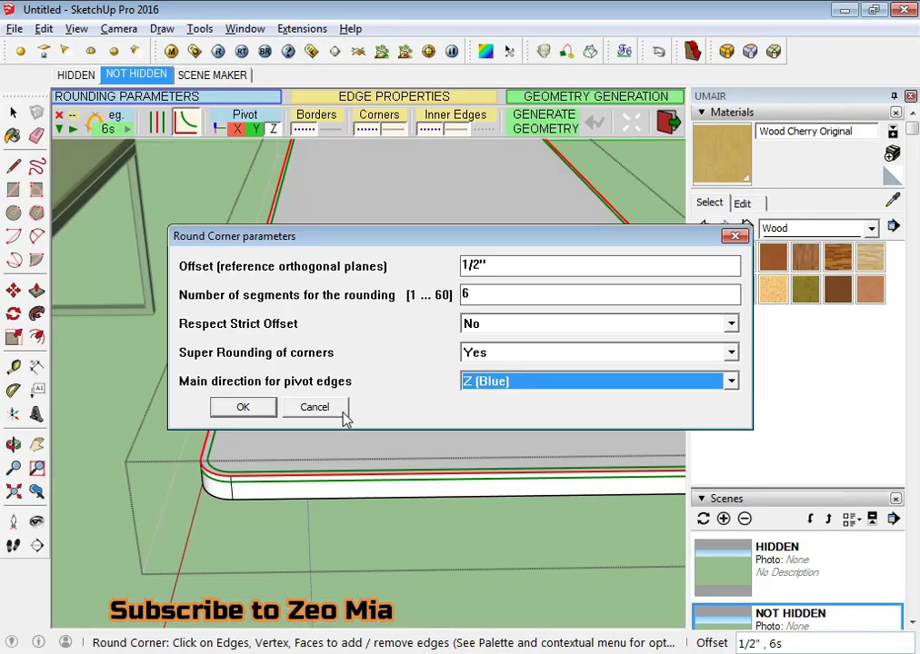
{"action": "left_click", "coordinate": [320, 409]}
{"action": "scroll", "coordinate": [304, 446], "scroll_direction": "up", "scroll_amount": 2}
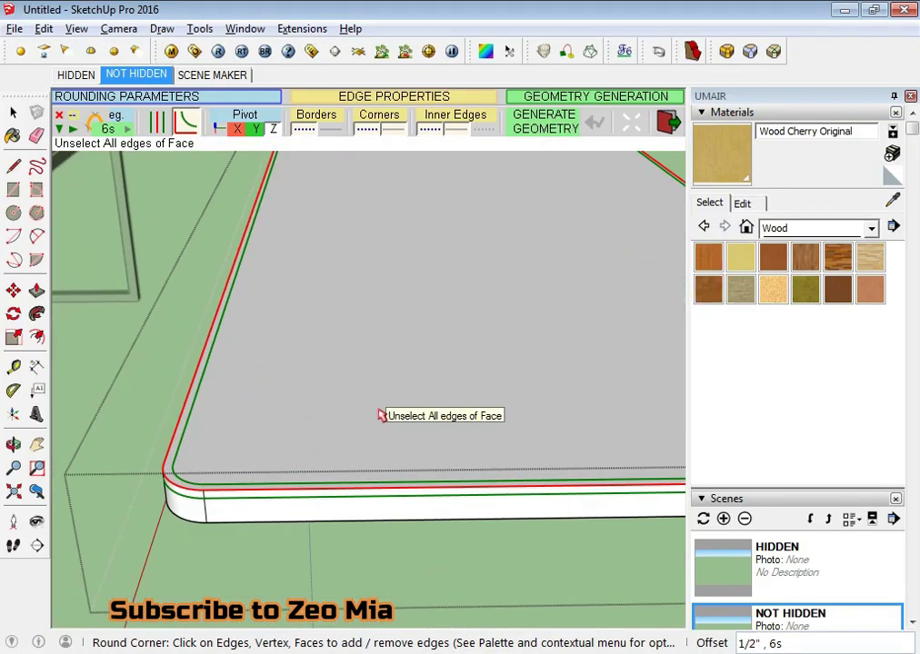
{"action": "key", "text": "Return"}
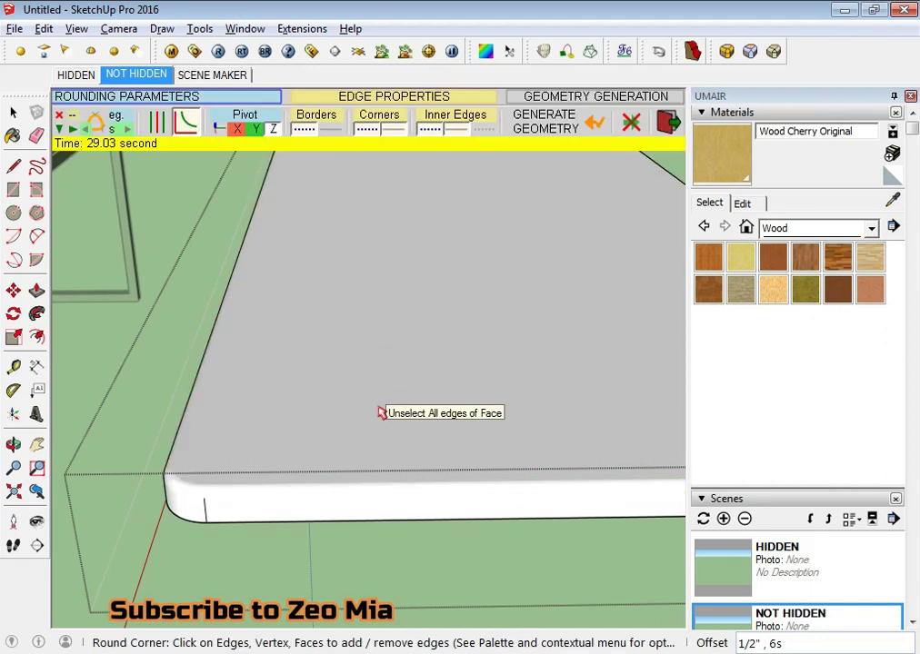
{"action": "key", "text": "space"}
{"action": "middle_click_drag", "start_coordinate": [375, 410], "coordinate": [370, 189]}
Push/Pull the tabletop's bottom face in place.
{"action": "left_click", "coordinate": [355, 558]}
{"action": "key", "text": "p"}
{"action": "left_click", "coordinate": [351, 558]}
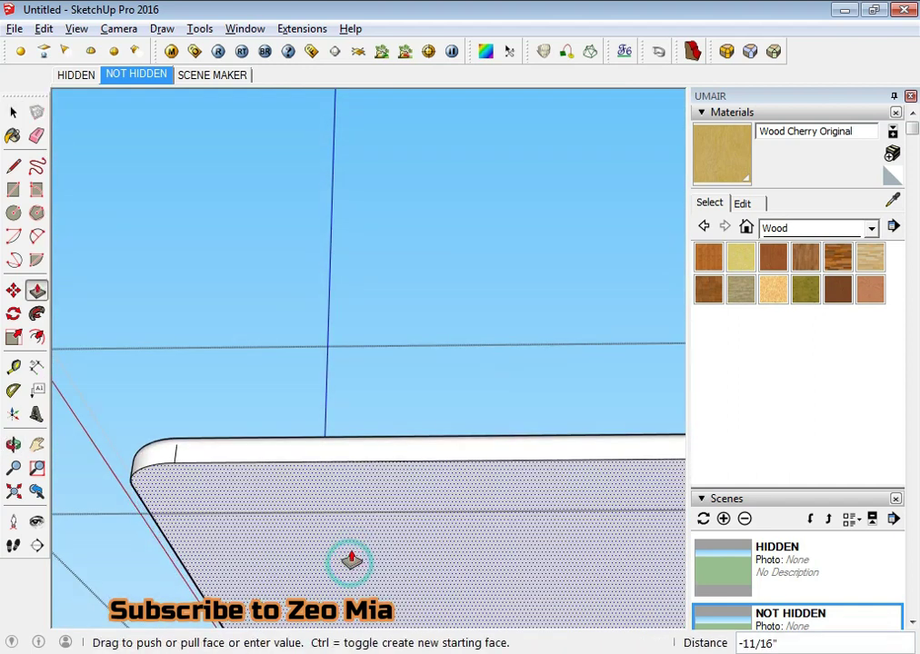
{"action": "left_click", "coordinate": [350, 558]}
{"action": "key", "text": "space"}
{"action": "left_click", "coordinate": [368, 271]}
Inside the tabletop group, round the underside edges with Round Corner.
{"action": "mouse_move", "coordinate": [342, 423]}
{"action": "middle_mouse_down"}
{"action": "mouse_move", "coordinate": [328, 622]}
{"action": "mouse_move", "coordinate": [405, 394]}
{"action": "mouse_move", "coordinate": [423, 428]}
{"action": "middle_mouse_up"}
{"action": "left_click", "coordinate": [423, 427]}
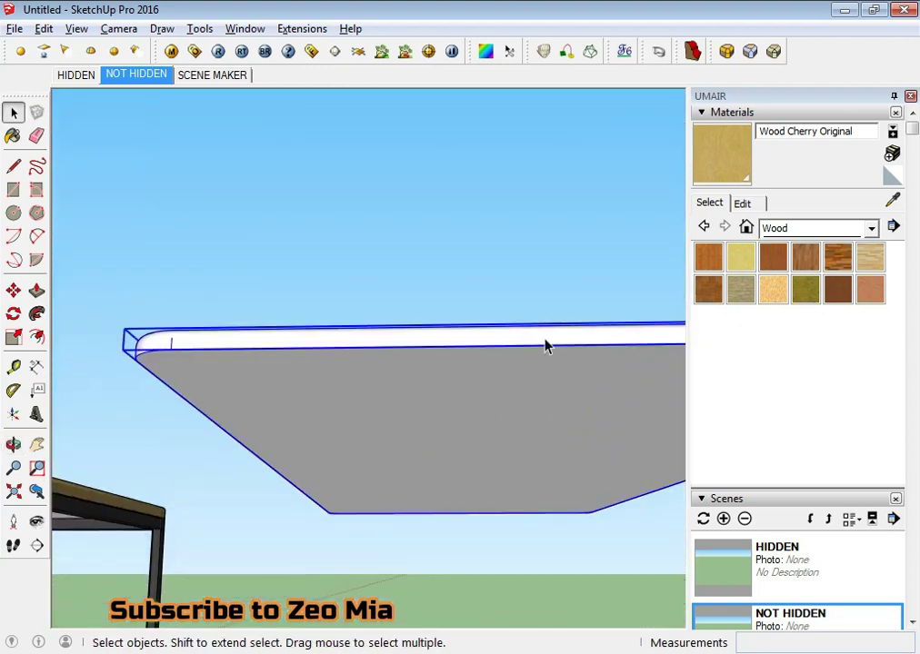
{"action": "double_click", "coordinate": [499, 417]}
{"action": "left_click", "coordinate": [726, 50]}
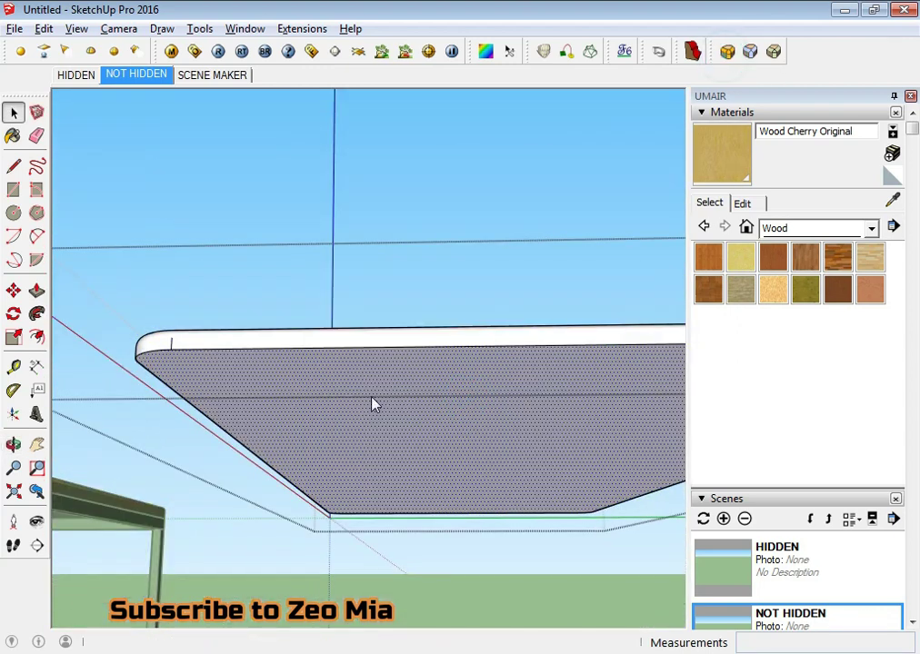
{"action": "mouse_move", "coordinate": [262, 407]}
{"action": "middle_mouse_down"}
{"action": "mouse_move", "coordinate": [349, 395]}
{"action": "mouse_move", "coordinate": [244, 386]}
{"action": "mouse_move", "coordinate": [298, 353]}
{"action": "middle_mouse_up"}
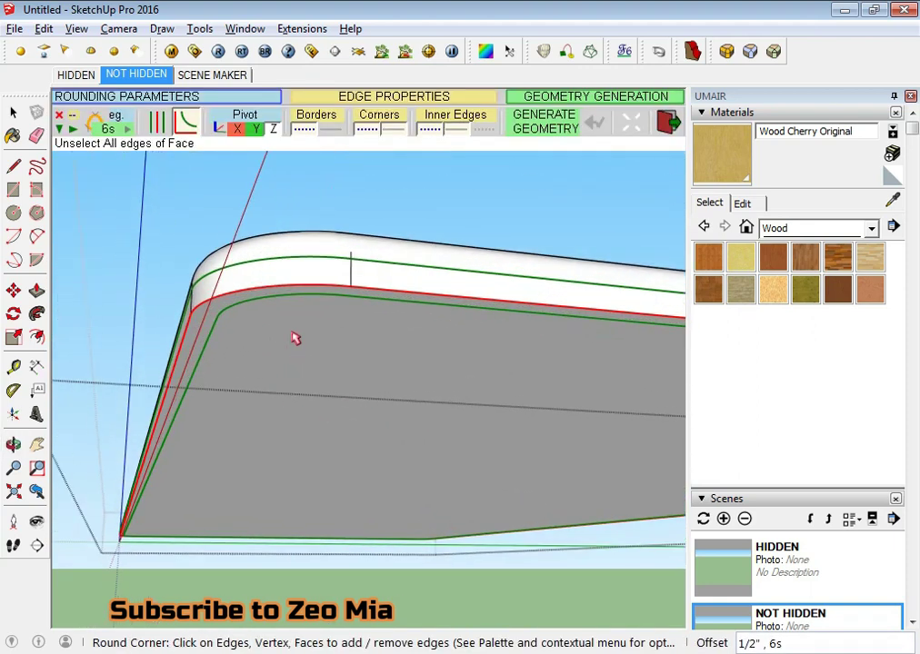
{"action": "key", "text": "o"}
{"action": "left_click_drag", "start_coordinate": [294, 339], "coordinate": [336, 395]}
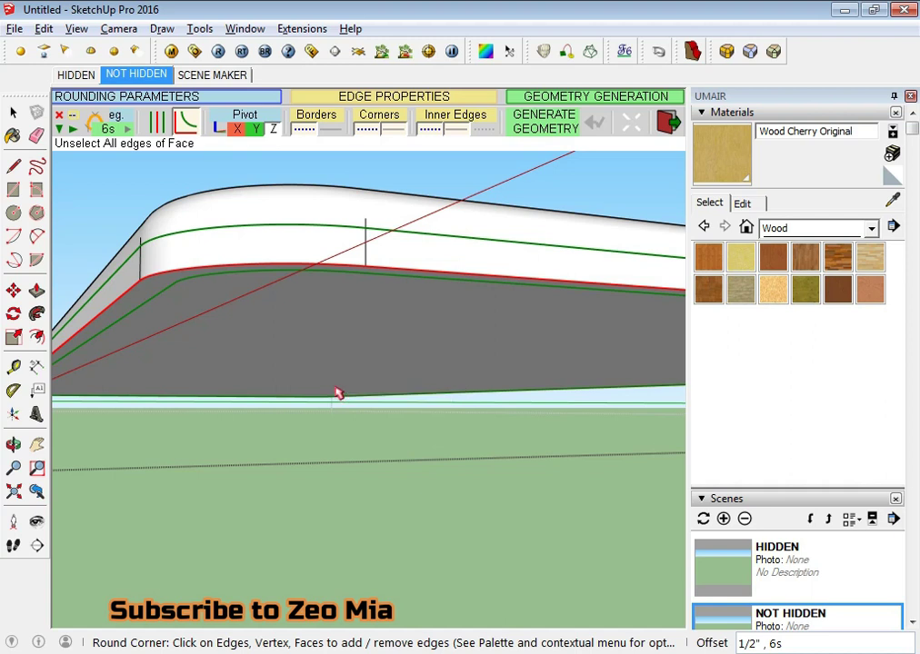
{"action": "key", "text": "Return"}
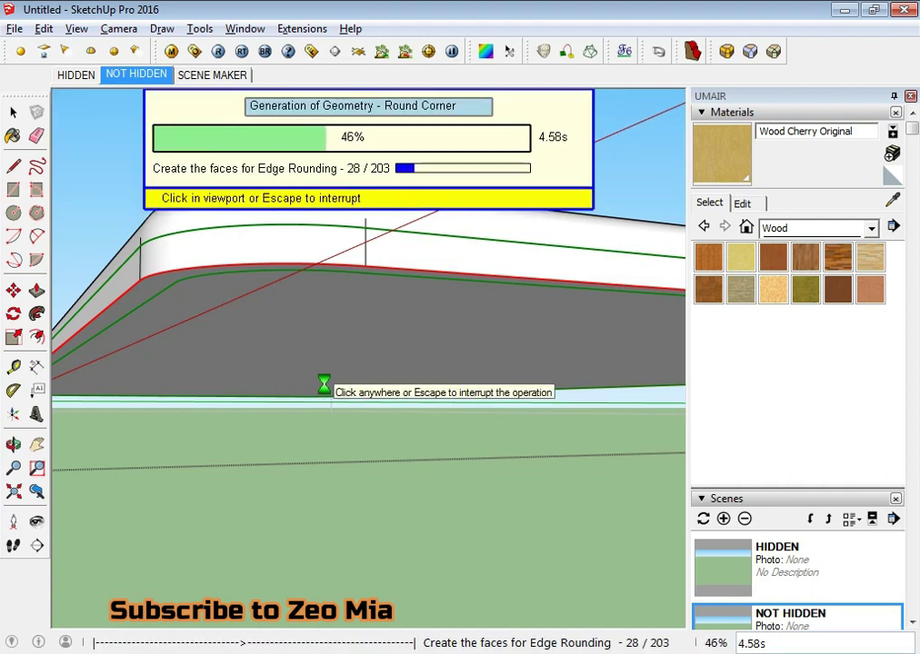
{"action": "middle_click_drag", "start_coordinate": [320, 353], "coordinate": [398, 331]}
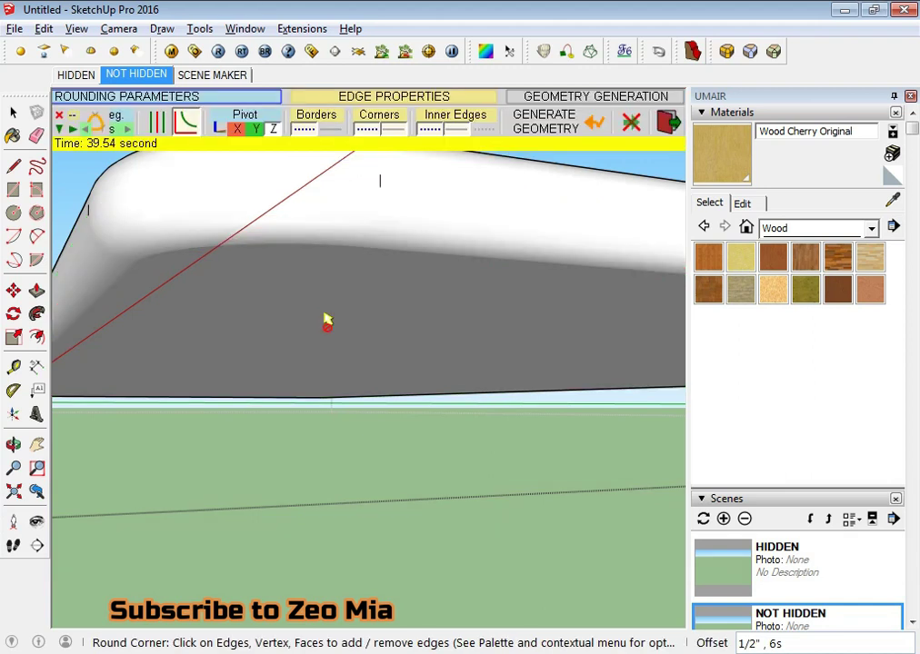
{"action": "key", "text": "space"}
Orbit and zoom around the slab to inspect the rounded edges.
{"action": "scroll", "coordinate": [359, 347], "scroll_direction": "down", "scroll_amount": 3}
{"action": "scroll", "coordinate": [383, 321], "scroll_direction": "down", "scroll_amount": 3}
{"action": "middle_click_drag", "start_coordinate": [384, 321], "coordinate": [391, 215]}
{"action": "scroll", "coordinate": [391, 214], "scroll_direction": "up", "scroll_amount": 3}
{"action": "scroll", "coordinate": [363, 284], "scroll_direction": "up", "scroll_amount": 3}
{"action": "mouse_move", "coordinate": [351, 323]}
{"action": "middle_mouse_down"}
{"action": "mouse_move", "coordinate": [294, 328]}
{"action": "mouse_move", "coordinate": [339, 327]}
{"action": "mouse_move", "coordinate": [370, 425]}
{"action": "middle_mouse_up"}
{"action": "scroll", "coordinate": [370, 425], "scroll_direction": "down", "scroll_amount": 2}
{"action": "mouse_move", "coordinate": [499, 421]}
{"action": "middle_mouse_down"}
{"action": "mouse_move", "coordinate": [225, 460]}
{"action": "mouse_move", "coordinate": [311, 442]}
{"action": "mouse_move", "coordinate": [298, 359]}
{"action": "mouse_move", "coordinate": [339, 482]}
{"action": "middle_mouse_up"}
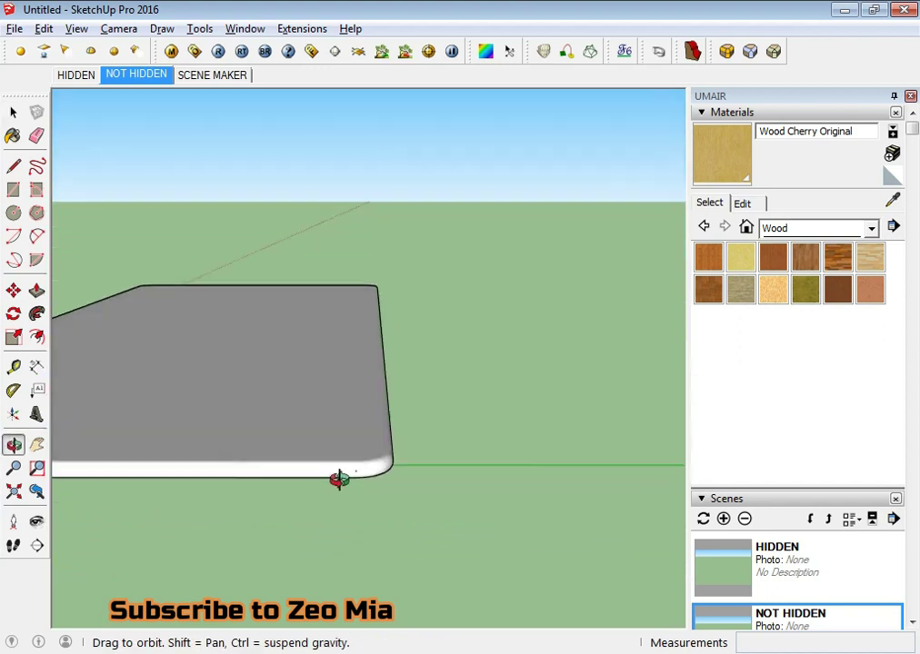
{"action": "scroll", "coordinate": [323, 473], "scroll_direction": "up", "scroll_amount": 3}
{"action": "scroll", "coordinate": [297, 353], "scroll_direction": "down", "scroll_amount": 2}
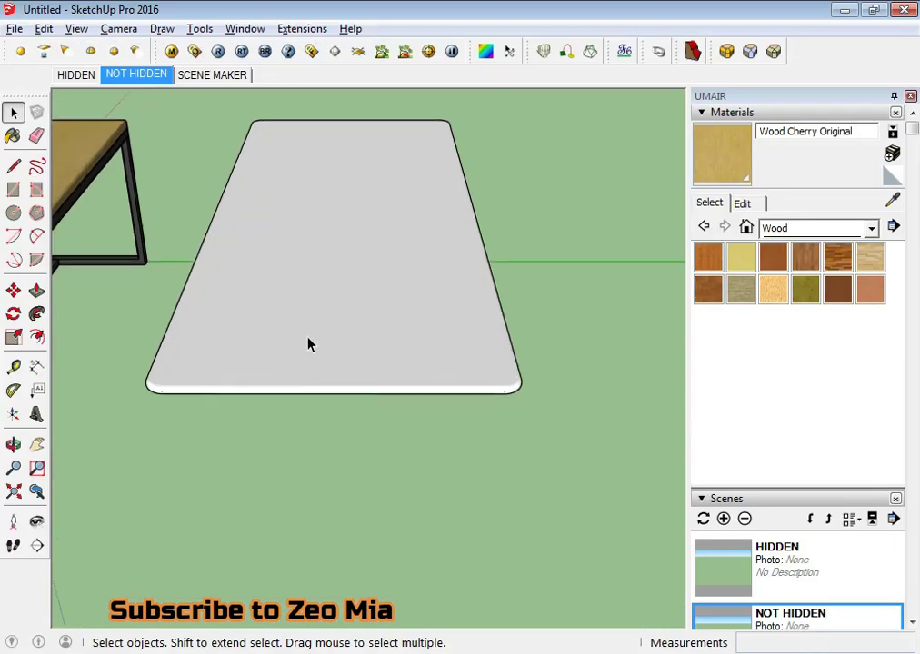
Turn on View > Hidden Geometry so the slab's underside edges appear dotted.
{"action": "mouse_move", "coordinate": [308, 343]}
{"action": "middle_mouse_down"}
{"action": "mouse_move", "coordinate": [328, 331]}
{"action": "mouse_move", "coordinate": [345, 195]}
{"action": "middle_mouse_up"}
{"action": "mouse_move", "coordinate": [345, 194]}
{"action": "left_mouse_down"}
{"action": "mouse_move", "coordinate": [347, 323]}
{"action": "mouse_move", "coordinate": [339, 196]}
{"action": "mouse_move", "coordinate": [339, 285]}
{"action": "mouse_move", "coordinate": [345, 213]}
{"action": "left_mouse_up"}
{"action": "key", "text": "space"}
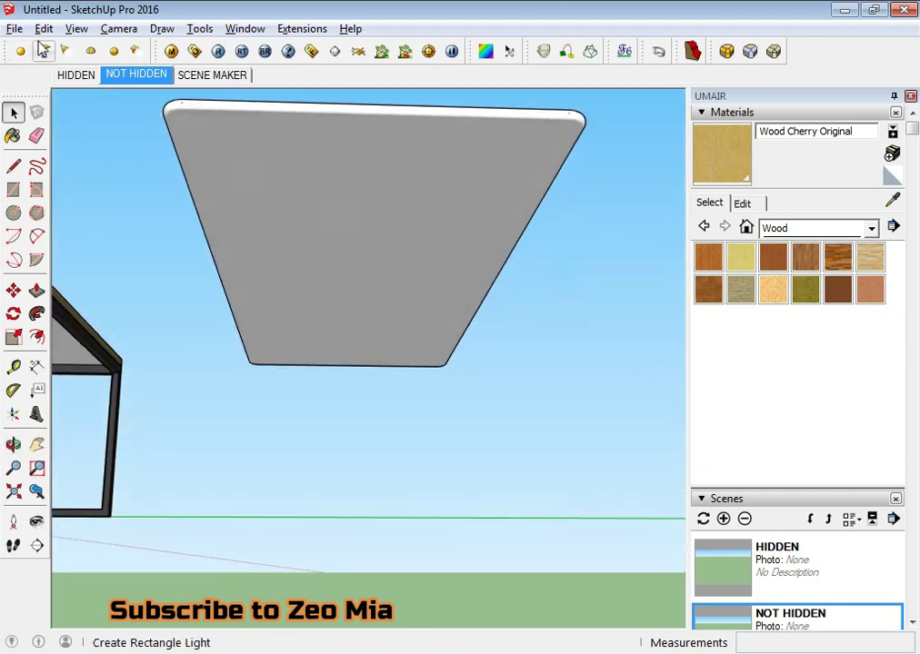
{"action": "left_click", "coordinate": [44, 28]}
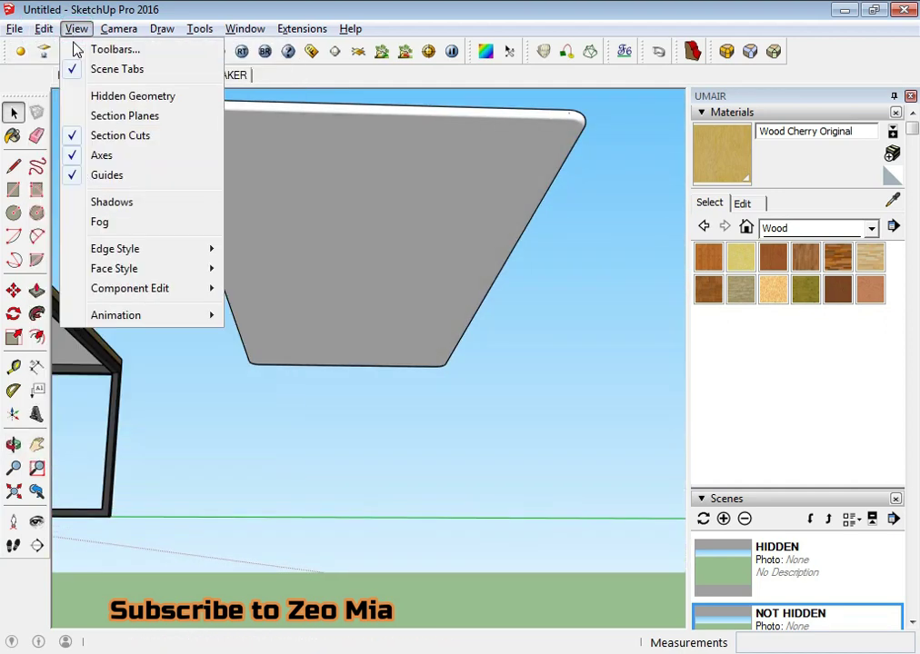
{"action": "left_click", "coordinate": [87, 95]}
{"action": "left_click", "coordinate": [330, 219]}
{"action": "scroll", "coordinate": [323, 255], "scroll_direction": "down", "scroll_amount": 1}
Inside the slab group, offset the face outline 4 5/8" inward, then offset again for a smaller inner rectangle.
{"action": "double_click", "coordinate": [318, 272]}
{"action": "scroll", "coordinate": [331, 248], "scroll_direction": "up", "scroll_amount": 3}
{"action": "left_click", "coordinate": [317, 285]}
{"action": "key", "text": "o"}
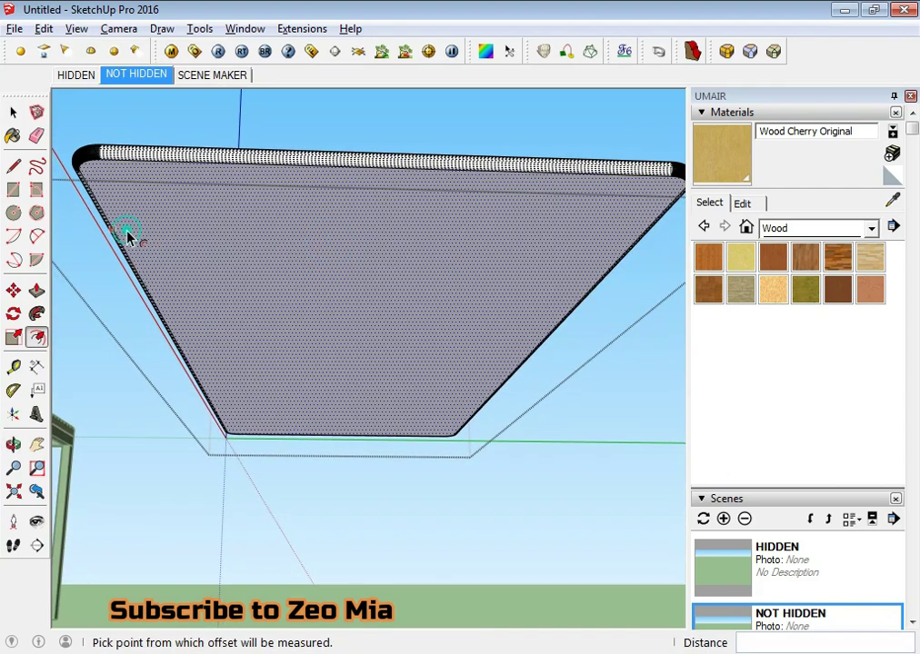
{"action": "left_click", "coordinate": [127, 237]}
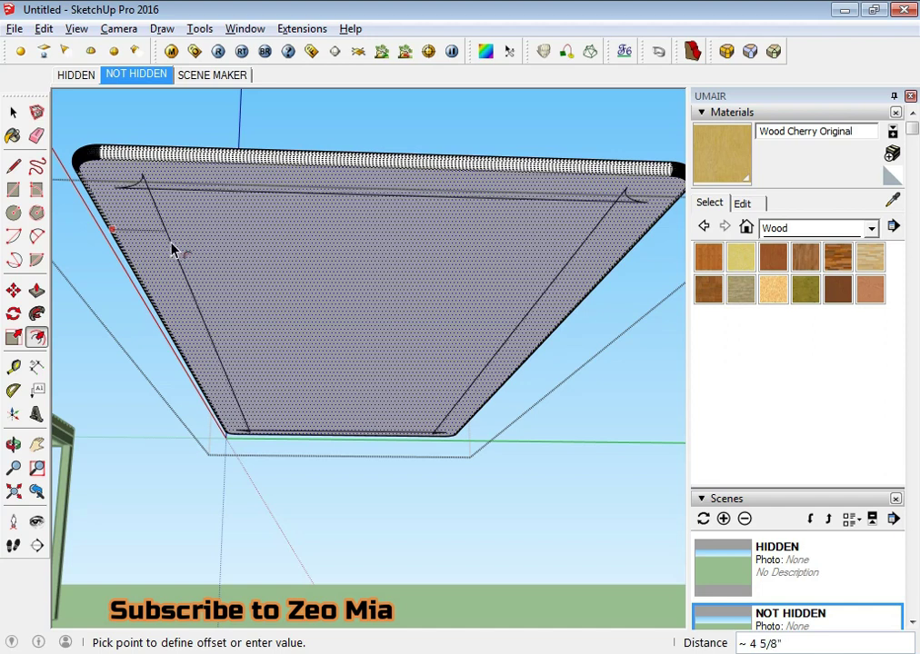
{"action": "left_click", "coordinate": [175, 251]}
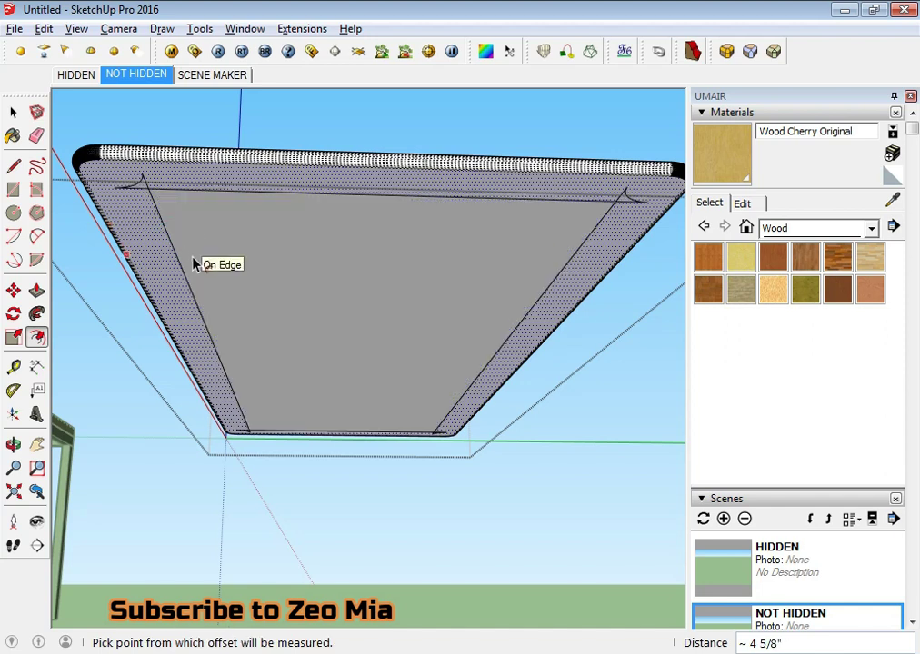
{"action": "left_click", "coordinate": [180, 249]}
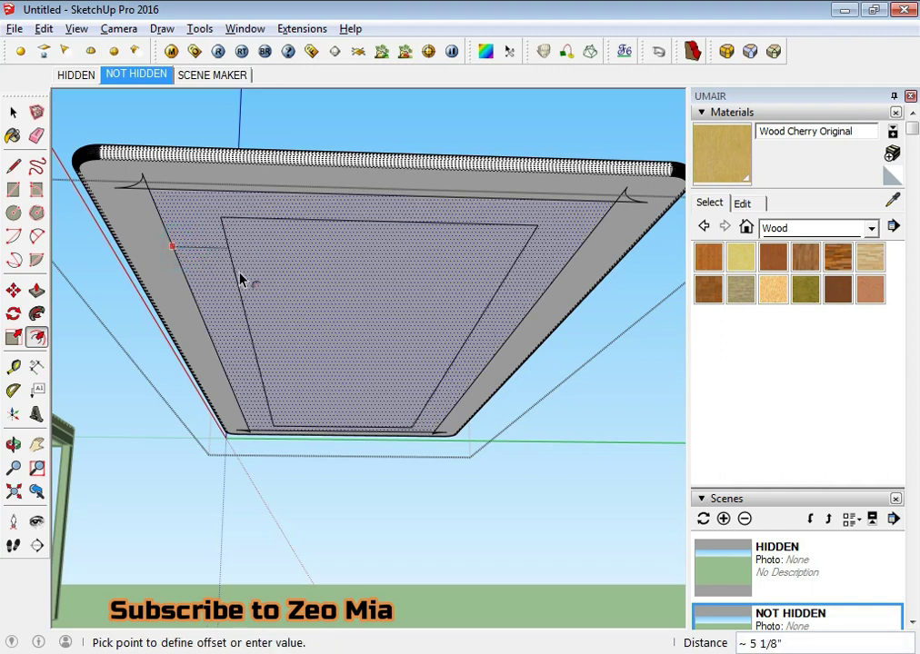
{"action": "left_click", "coordinate": [322, 277]}
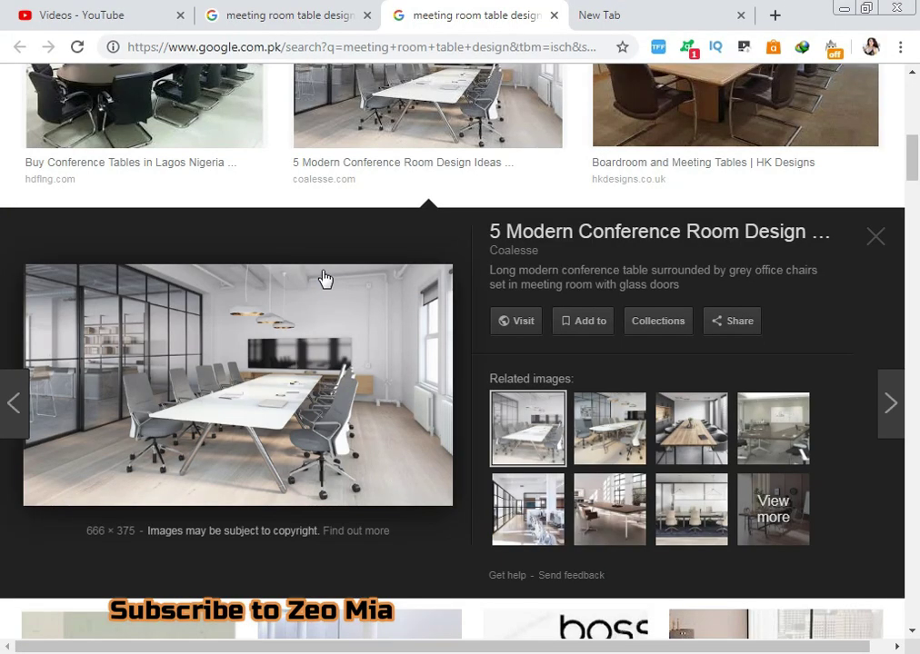
{"action": "key", "text": "alt+Tab"}
Cancel an accidental extra offset on the tabletop face.
{"action": "scroll", "coordinate": [330, 273], "scroll_direction": "up", "scroll_amount": 5}
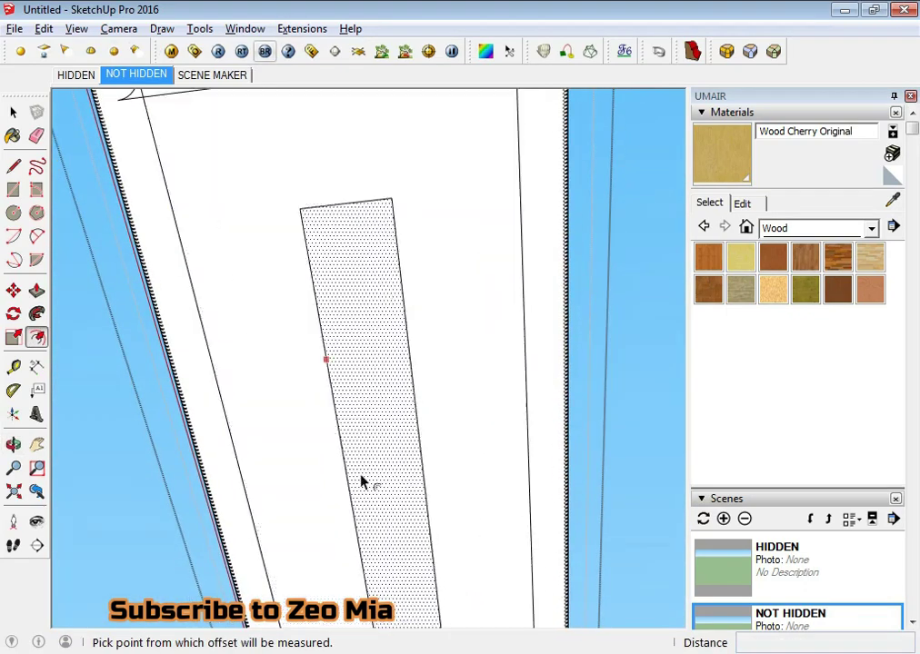
{"action": "scroll", "coordinate": [312, 302], "scroll_direction": "down", "scroll_amount": 5}
{"action": "middle_click_drag", "start_coordinate": [255, 372], "coordinate": [174, 398]}
{"action": "scroll", "coordinate": [175, 398], "scroll_direction": "up", "scroll_amount": 3}
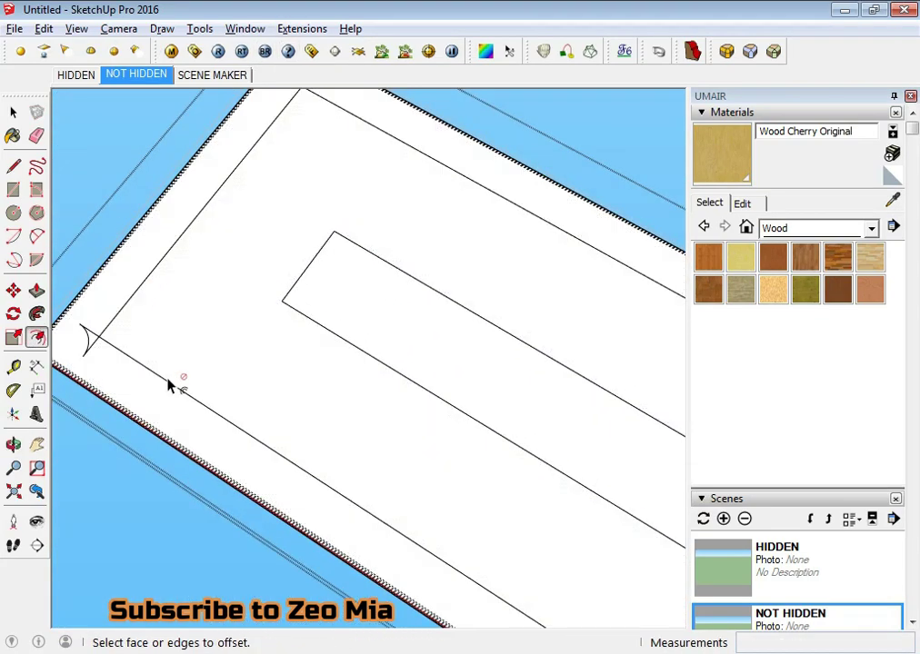
{"action": "left_click", "coordinate": [189, 394]}
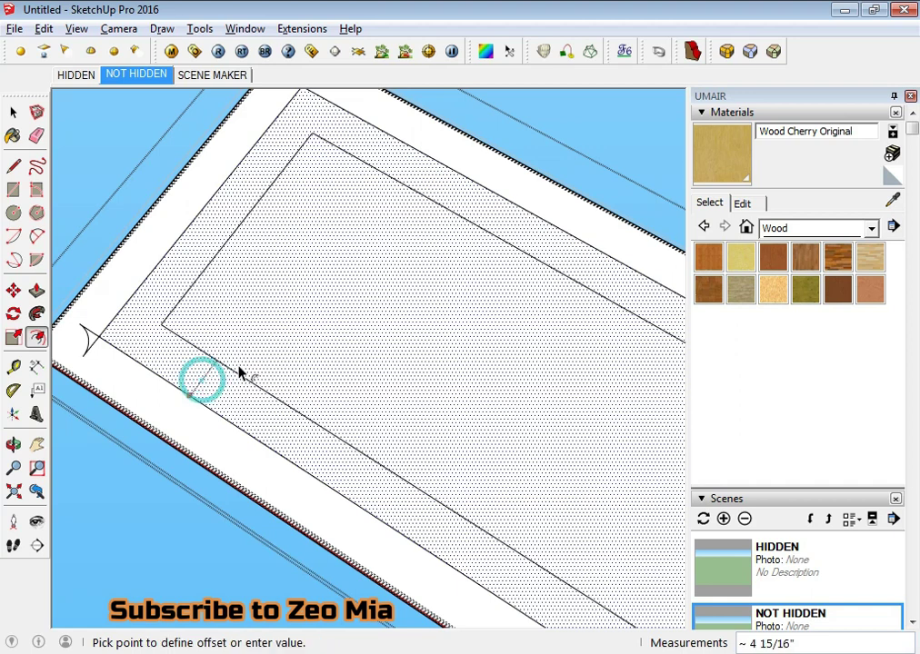
{"action": "left_click", "coordinate": [287, 322]}
{"action": "mouse_move", "coordinate": [287, 322]}
{"action": "middle_mouse_down"}
{"action": "mouse_move", "coordinate": [469, 392]}
{"action": "mouse_move", "coordinate": [207, 261]}
{"action": "middle_mouse_up"}
{"action": "key", "text": "space"}
Move the inner rectangle's left edge out to the outer inset line.
{"action": "left_click", "coordinate": [246, 339]}
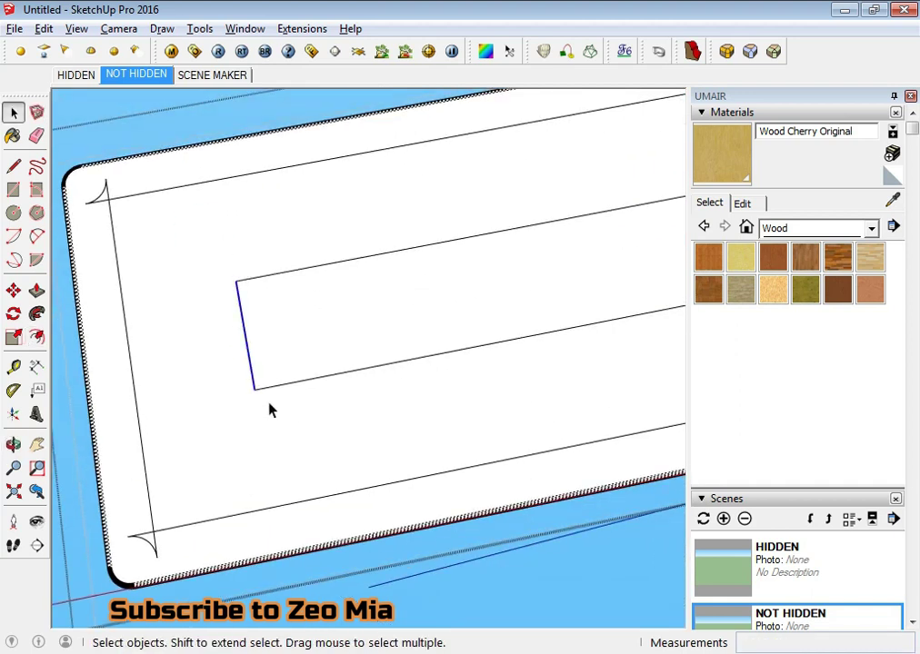
{"action": "key", "text": "m"}
{"action": "left_click", "coordinate": [255, 389]}
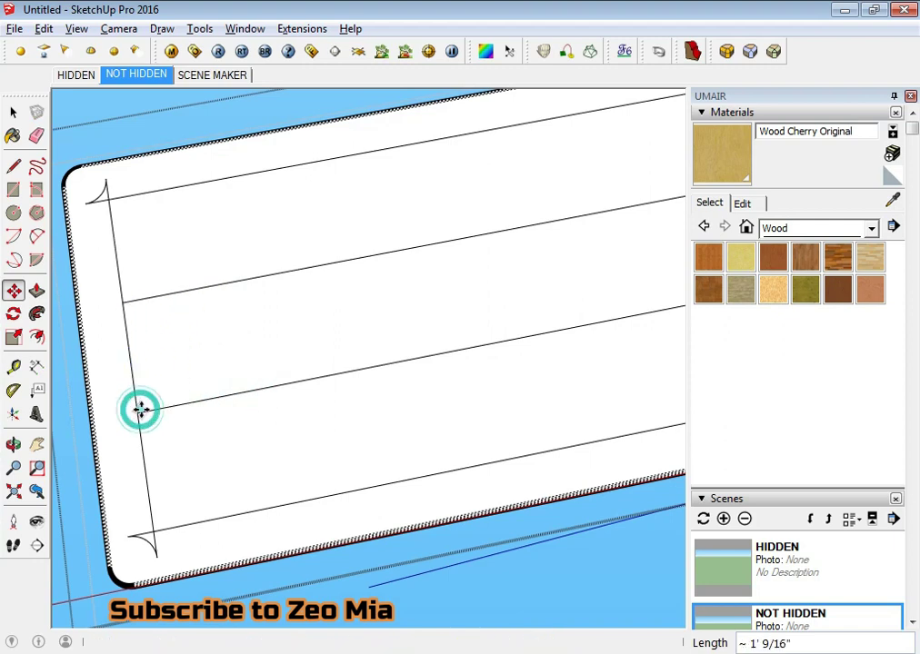
{"action": "left_click", "coordinate": [140, 409]}
{"action": "scroll", "coordinate": [190, 418], "scroll_direction": "down", "scroll_amount": 3}
{"action": "scroll", "coordinate": [274, 348], "scroll_direction": "up", "scroll_amount": 2}
Move the inner rectangle's right edge out to the outer inset line.
{"action": "key", "text": "space"}
{"action": "left_click", "coordinate": [301, 345]}
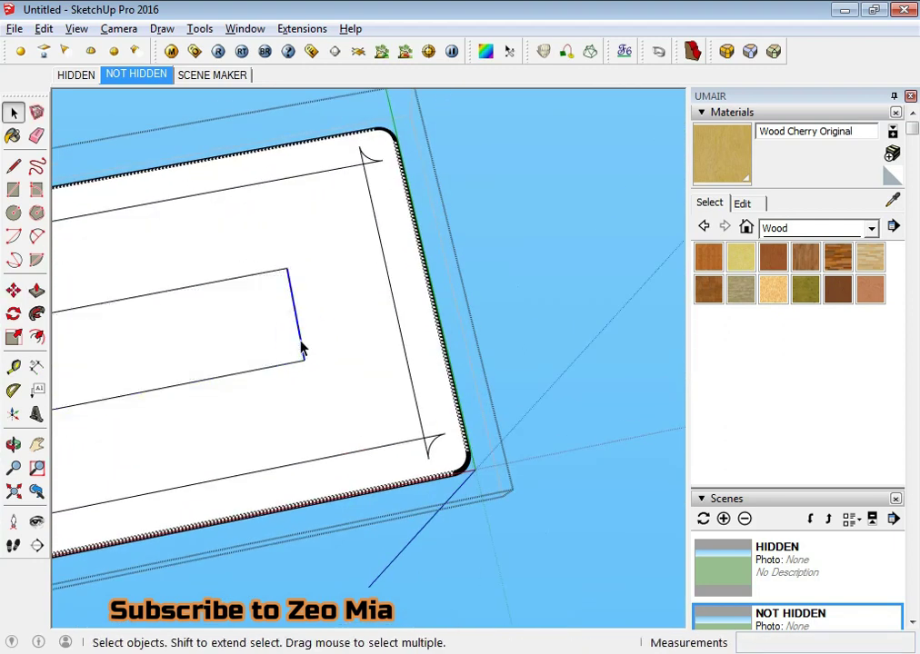
{"action": "key", "text": "m"}
{"action": "left_click", "coordinate": [302, 357]}
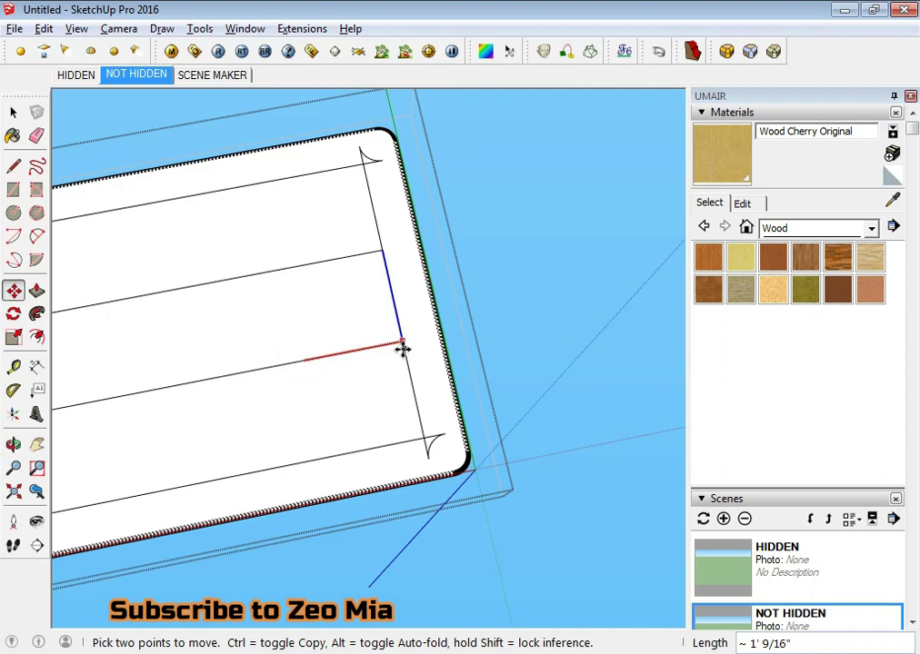
{"action": "left_click", "coordinate": [409, 355]}
{"action": "key", "text": "space"}
{"action": "key", "text": "e"}
{"action": "scroll", "coordinate": [412, 357], "scroll_direction": "up", "scroll_amount": 5}
Erase the leftover arcs and overhanging line ends at the first rounded corner.
{"action": "left_click_drag", "start_coordinate": [452, 459], "coordinate": [472, 437]}
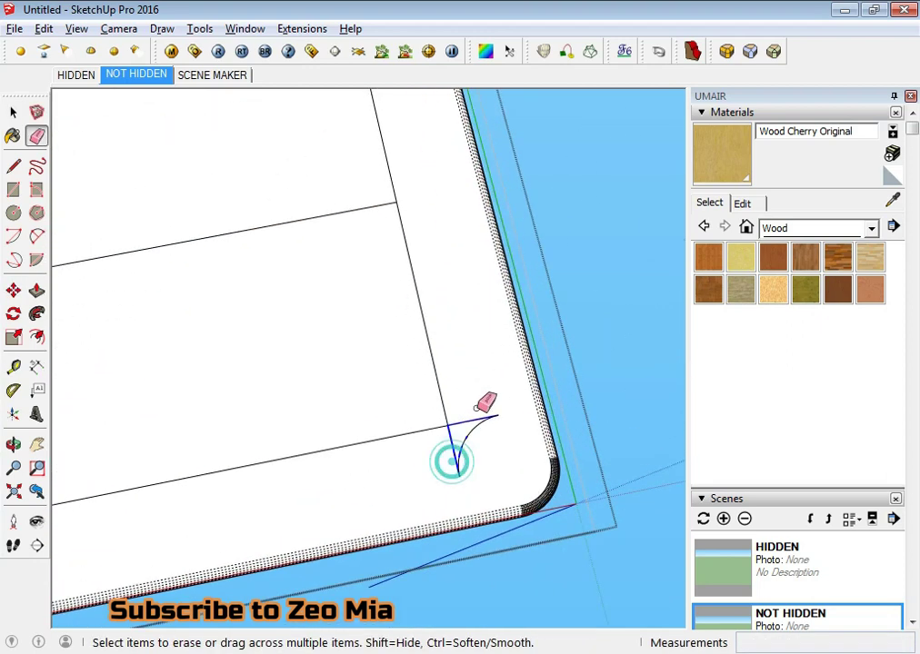
{"action": "middle_click_drag", "start_coordinate": [477, 437], "coordinate": [419, 279]}
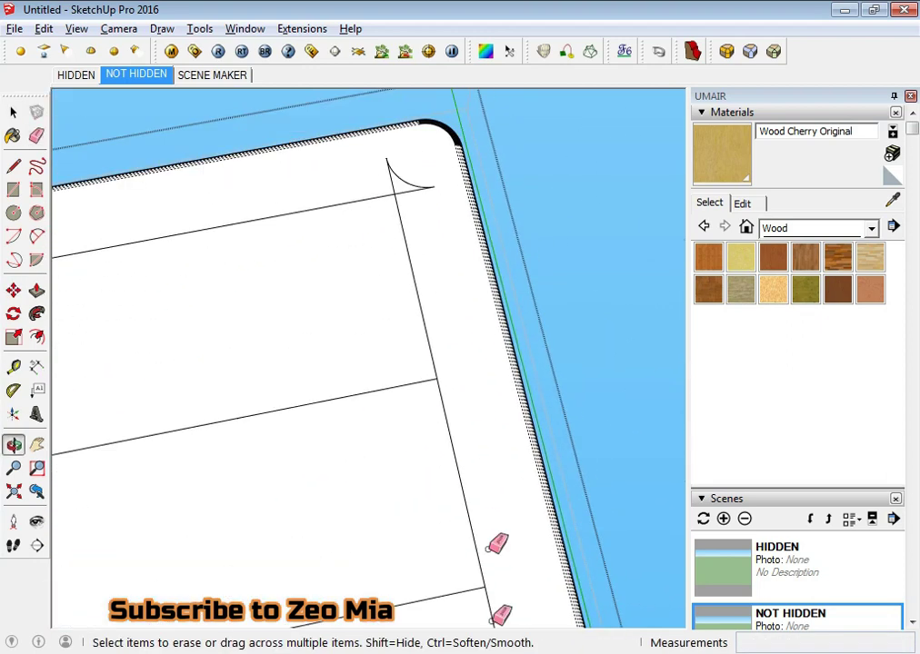
{"action": "left_click_drag", "start_coordinate": [421, 285], "coordinate": [371, 269]}
{"action": "middle_click_drag", "start_coordinate": [315, 319], "coordinate": [314, 405]}
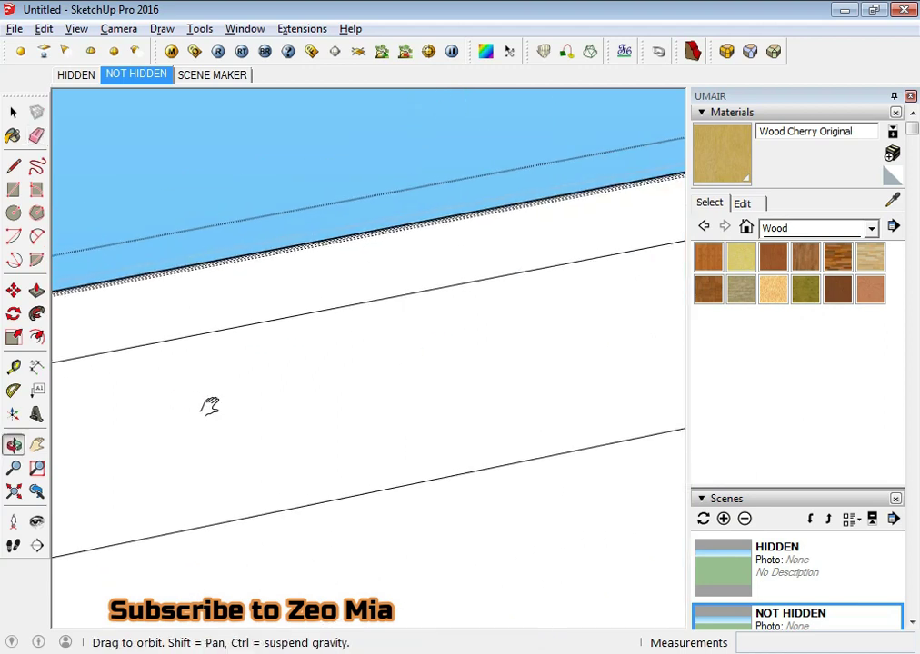
{"action": "left_click_drag", "start_coordinate": [313, 405], "coordinate": [365, 375]}
{"action": "key", "text": "space"}
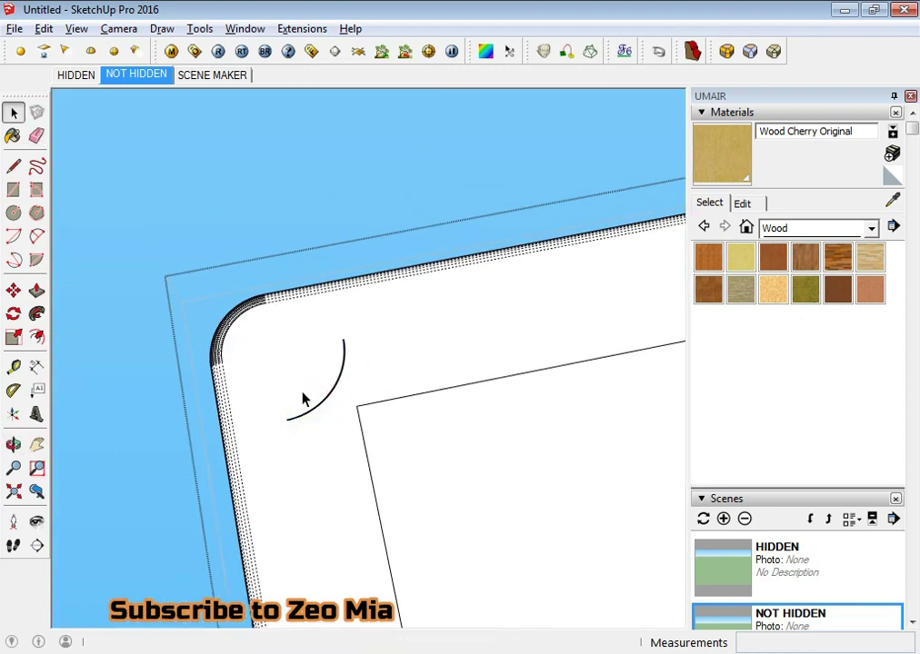
{"action": "scroll", "coordinate": [304, 400], "scroll_direction": "up", "scroll_amount": 2}
Box-select and delete the remaining stray arc pieces inside that corner.
{"action": "left_click_drag", "start_coordinate": [232, 275], "coordinate": [383, 512]}
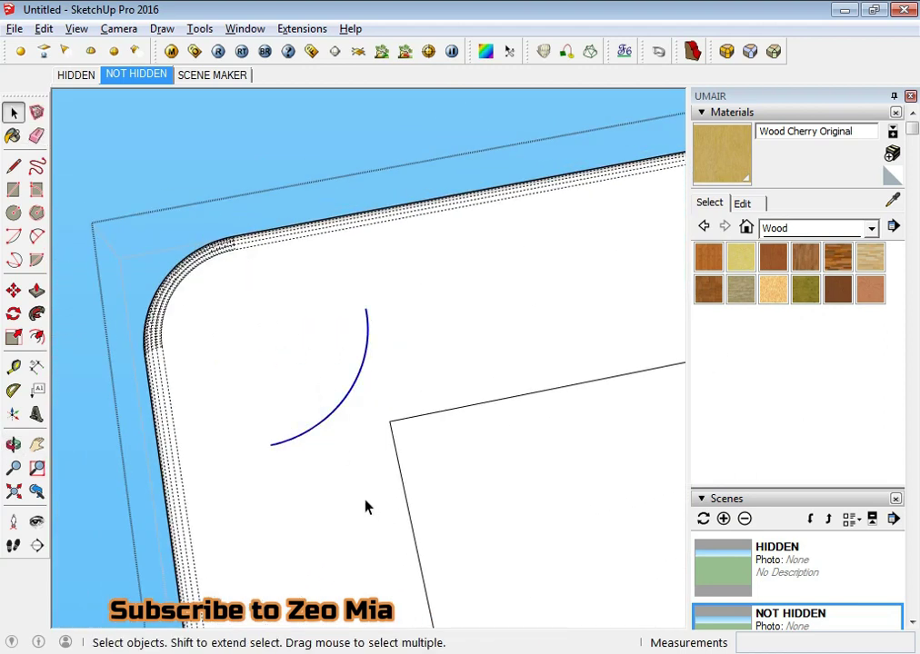
{"action": "scroll", "coordinate": [366, 506], "scroll_direction": "down", "scroll_amount": 3}
{"action": "middle_click_drag", "start_coordinate": [346, 466], "coordinate": [345, 300]}
{"action": "scroll", "coordinate": [320, 329], "scroll_direction": "up", "scroll_amount": 3}
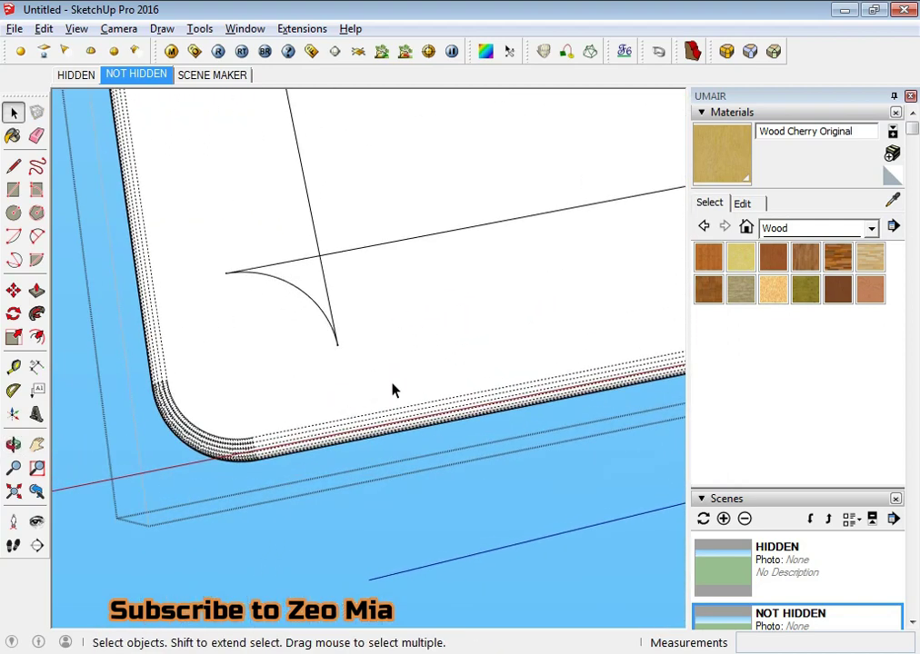
{"action": "middle_click_drag", "start_coordinate": [392, 390], "coordinate": [259, 233]}
{"action": "scroll", "coordinate": [270, 274], "scroll_direction": "up", "scroll_amount": 1}
{"action": "key", "text": "e"}
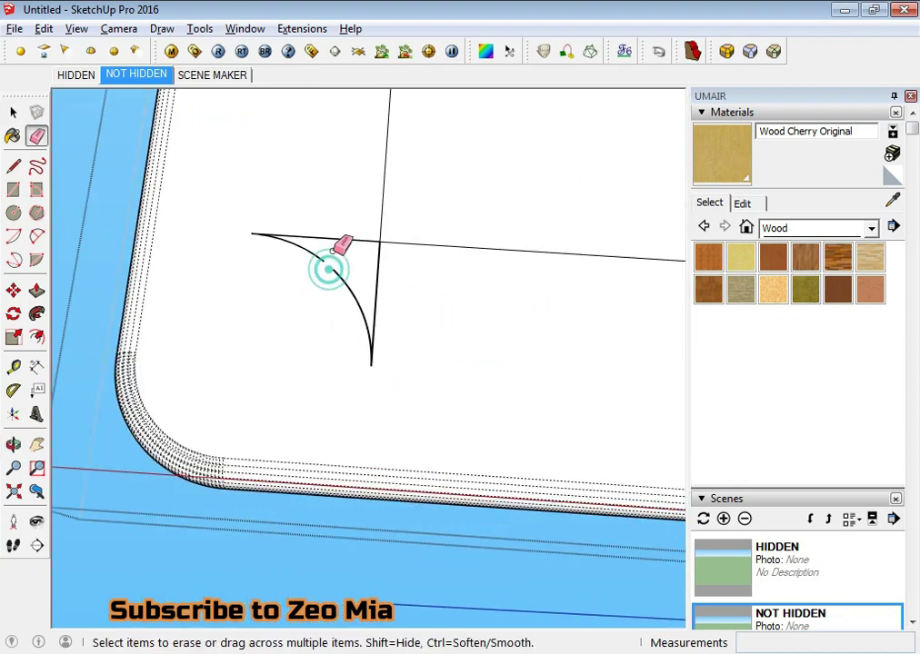
{"action": "scroll", "coordinate": [366, 282], "scroll_direction": "up", "scroll_amount": 1}
{"action": "key", "text": "space"}
{"action": "left_click_drag", "start_coordinate": [345, 315], "coordinate": [328, 312]}
{"action": "key", "text": "Delete"}
{"action": "left_click_drag", "start_coordinate": [325, 247], "coordinate": [450, 475]}
{"action": "key", "text": "Delete"}
{"action": "scroll", "coordinate": [367, 354], "scroll_direction": "down", "scroll_amount": 3}
Delete the short stray arc pieces at the next rounded corner.
{"action": "middle_click_drag", "start_coordinate": [367, 354], "coordinate": [384, 332]}
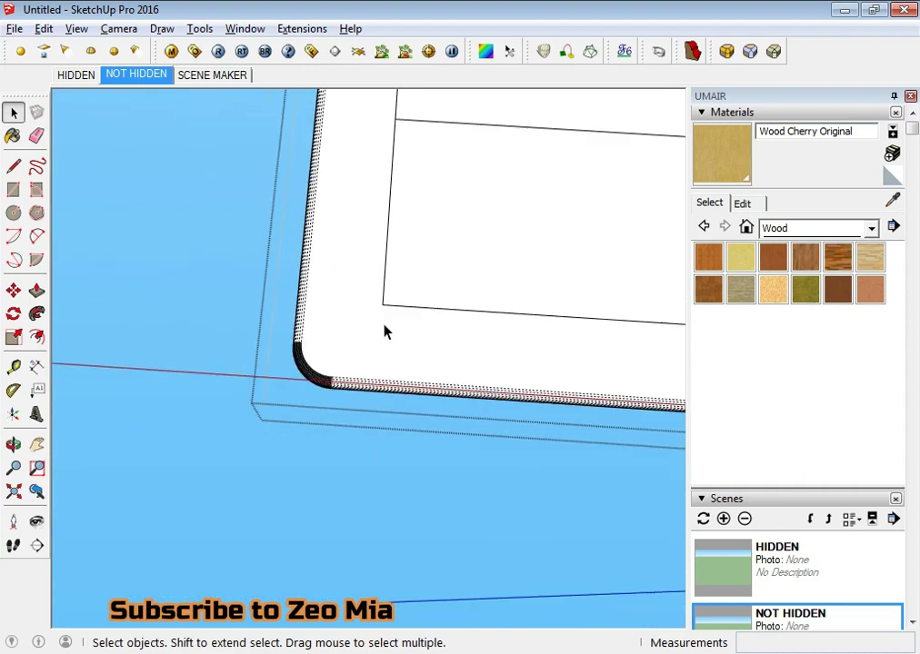
{"action": "scroll", "coordinate": [550, 249], "scroll_direction": "down", "scroll_amount": 3}
{"action": "scroll", "coordinate": [365, 282], "scroll_direction": "up", "scroll_amount": 2}
{"action": "scroll", "coordinate": [370, 353], "scroll_direction": "up", "scroll_amount": 2}
{"action": "scroll", "coordinate": [401, 403], "scroll_direction": "up", "scroll_amount": 1}
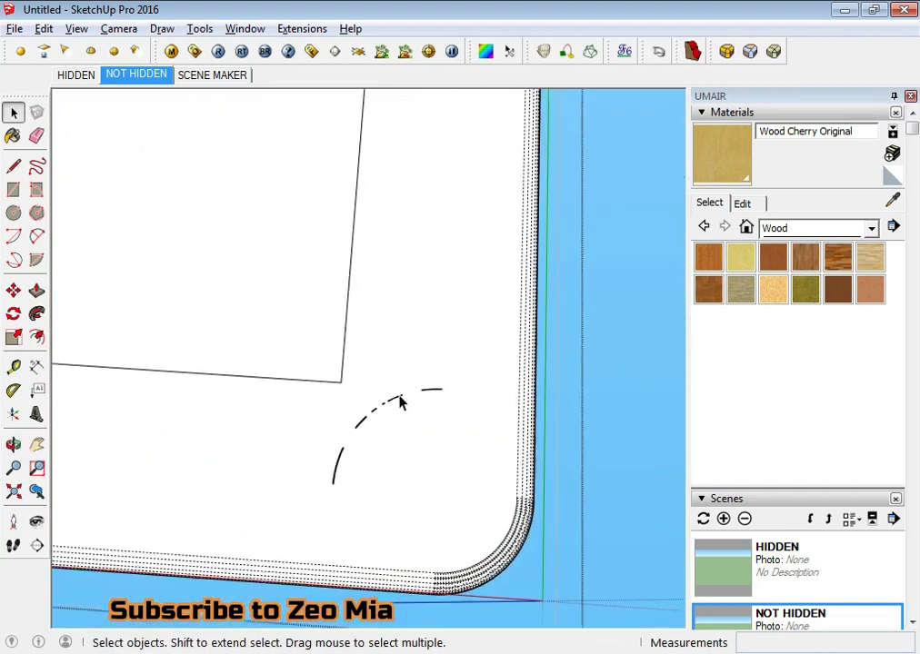
{"action": "scroll", "coordinate": [377, 373], "scroll_direction": "up", "scroll_amount": 2}
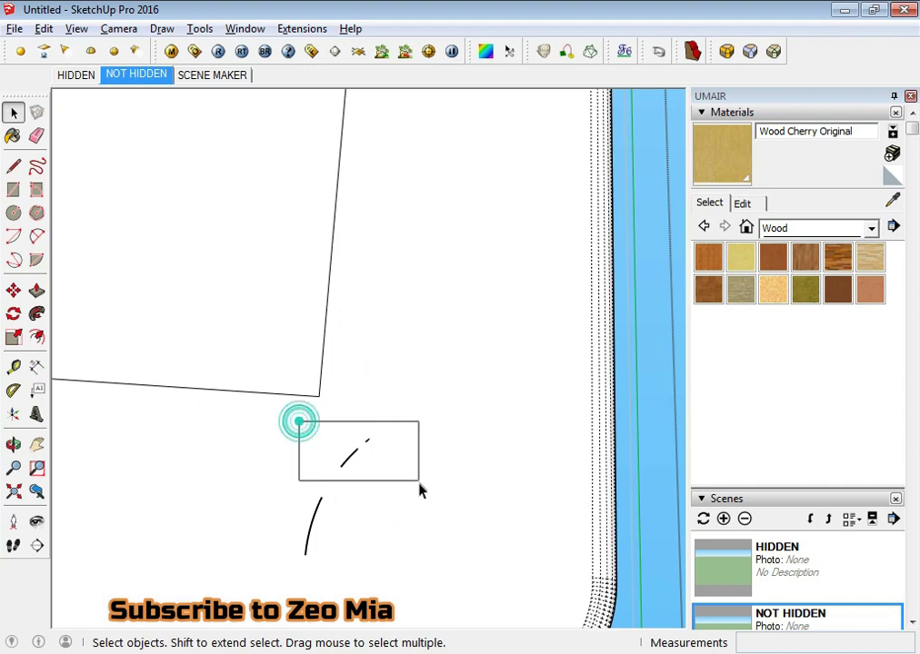
{"action": "left_click_drag", "start_coordinate": [421, 491], "coordinate": [420, 490]}
{"action": "key", "text": "Delete"}
{"action": "middle_click_drag", "start_coordinate": [421, 491], "coordinate": [358, 355]}
{"action": "scroll", "coordinate": [428, 368], "scroll_direction": "down", "scroll_amount": 2}
Delete the last stray arc by a corner and view the cleaned board.
{"action": "mouse_move", "coordinate": [375, 256]}
{"action": "middle_mouse_down"}
{"action": "mouse_move", "coordinate": [410, 630]}
{"action": "mouse_move", "coordinate": [504, 418]}
{"action": "middle_mouse_up"}
{"action": "scroll", "coordinate": [491, 391], "scroll_direction": "up", "scroll_amount": 3}
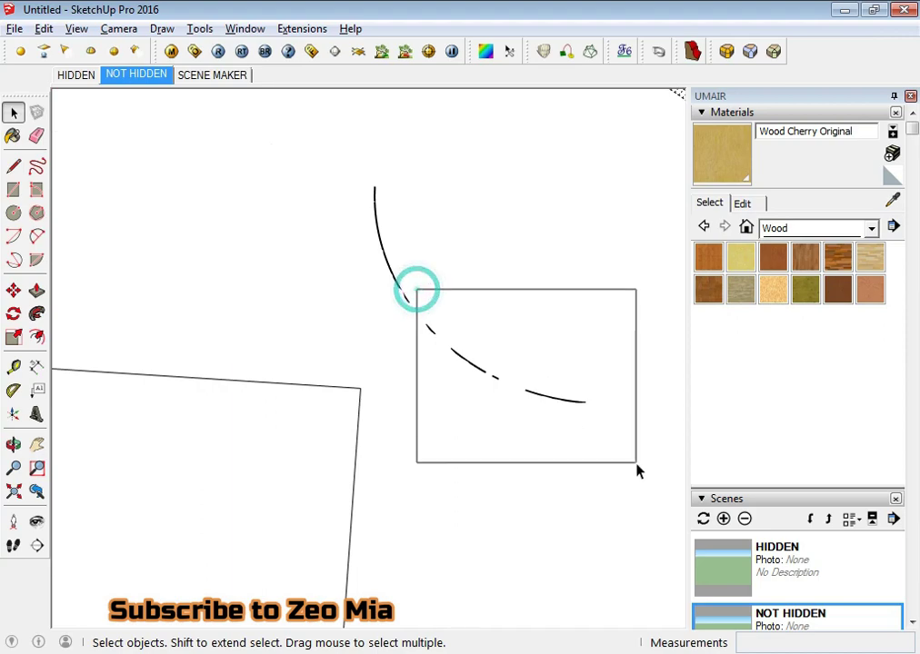
{"action": "left_click_drag", "start_coordinate": [521, 351], "coordinate": [521, 351]}
{"action": "key", "text": "Delete"}
{"action": "scroll", "coordinate": [500, 318], "scroll_direction": "down", "scroll_amount": 3}
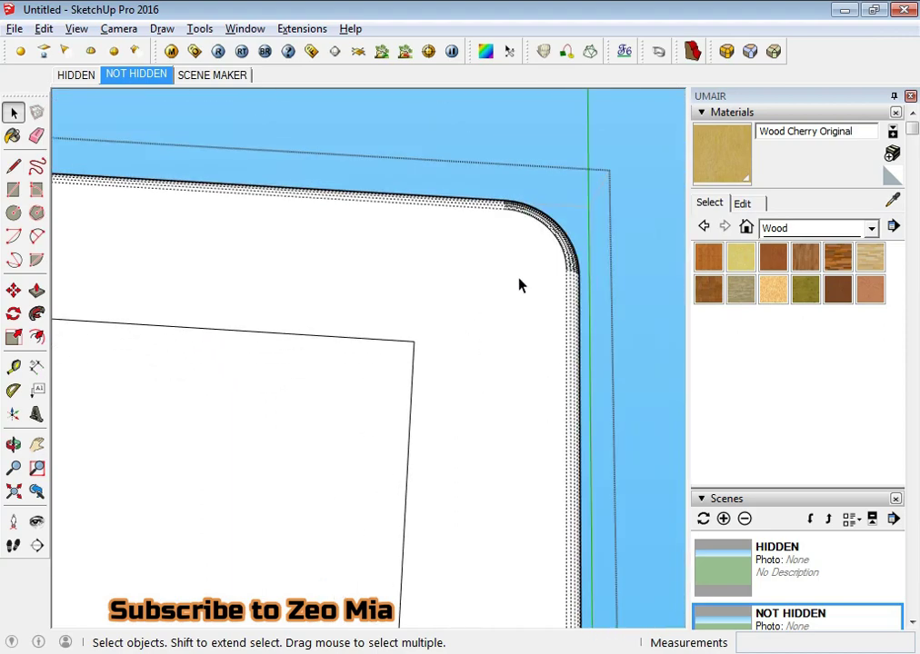
{"action": "middle_click_drag", "start_coordinate": [519, 284], "coordinate": [309, 421]}
{"action": "scroll", "coordinate": [436, 386], "scroll_direction": "up", "scroll_amount": 4}
{"action": "scroll", "coordinate": [437, 387], "scroll_direction": "down", "scroll_amount": 3}
{"action": "mouse_move", "coordinate": [437, 387]}
{"action": "middle_mouse_down"}
{"action": "mouse_move", "coordinate": [546, 446]}
{"action": "mouse_move", "coordinate": [513, 493]}
{"action": "mouse_move", "coordinate": [347, 426]}
{"action": "mouse_move", "coordinate": [432, 519]}
{"action": "mouse_move", "coordinate": [421, 366]}
{"action": "mouse_move", "coordinate": [443, 324]}
{"action": "middle_mouse_up"}
{"action": "scroll", "coordinate": [439, 348], "scroll_direction": "up", "scroll_amount": 2}
{"action": "scroll", "coordinate": [440, 341], "scroll_direction": "down", "scroll_amount": 2}
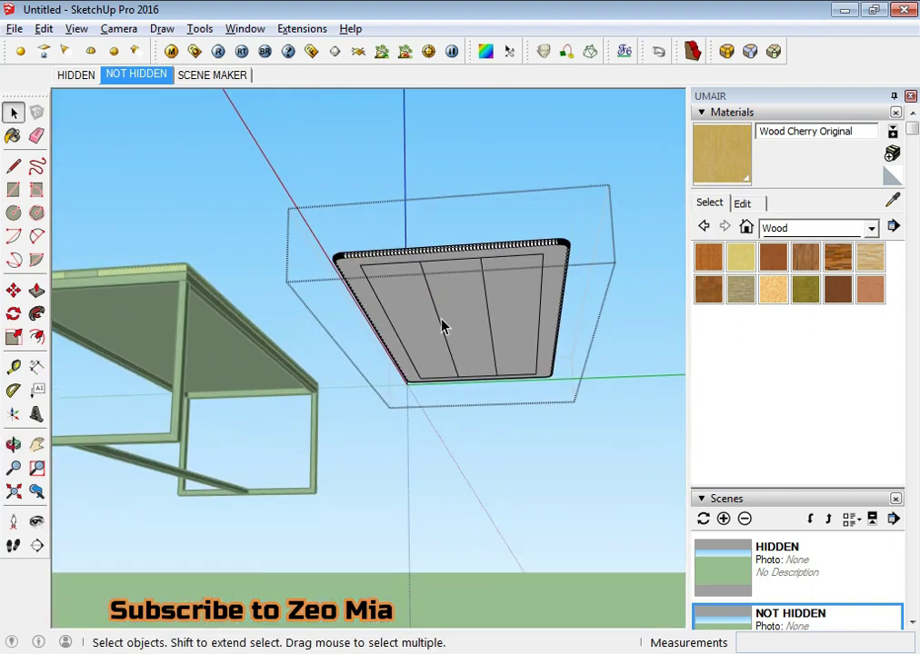
Draw a vertical line from the board's underside corner to the ground and a diagonal back up.
{"action": "key", "text": "l"}
{"action": "scroll", "coordinate": [369, 259], "scroll_direction": "up", "scroll_amount": 2}
{"action": "left_click", "coordinate": [356, 262]}
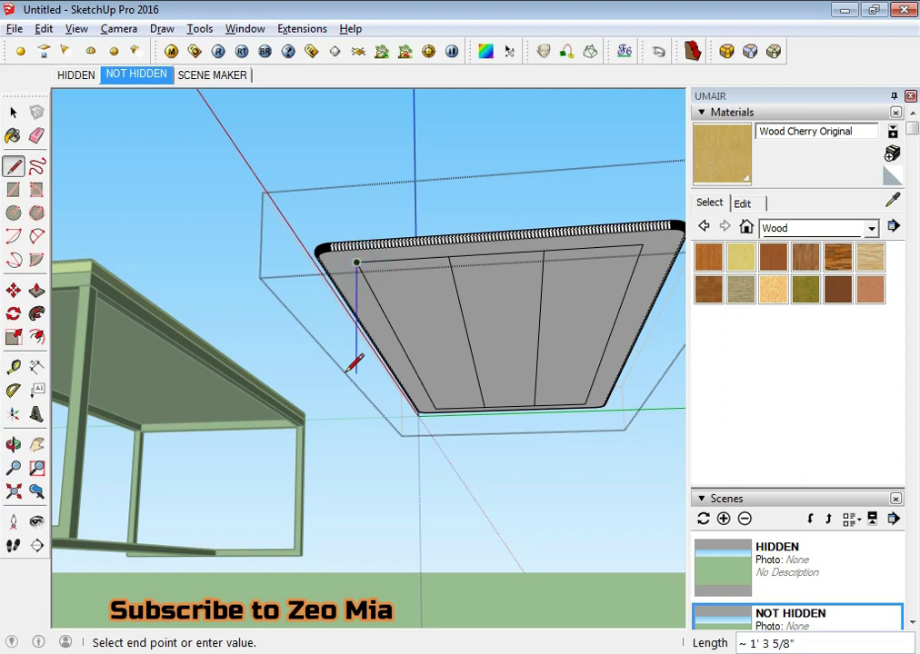
{"action": "scroll", "coordinate": [352, 391], "scroll_direction": "down", "scroll_amount": 3}
{"action": "mouse_move", "coordinate": [353, 401]}
{"action": "middle_mouse_down"}
{"action": "mouse_move", "coordinate": [380, 437]}
{"action": "mouse_move", "coordinate": [432, 376]}
{"action": "middle_mouse_up"}
{"action": "scroll", "coordinate": [431, 376], "scroll_direction": "up", "scroll_amount": 1}
{"action": "mouse_move", "coordinate": [285, 452]}
{"action": "middle_mouse_down"}
{"action": "mouse_move", "coordinate": [232, 478]}
{"action": "mouse_move", "coordinate": [334, 400]}
{"action": "middle_mouse_up"}
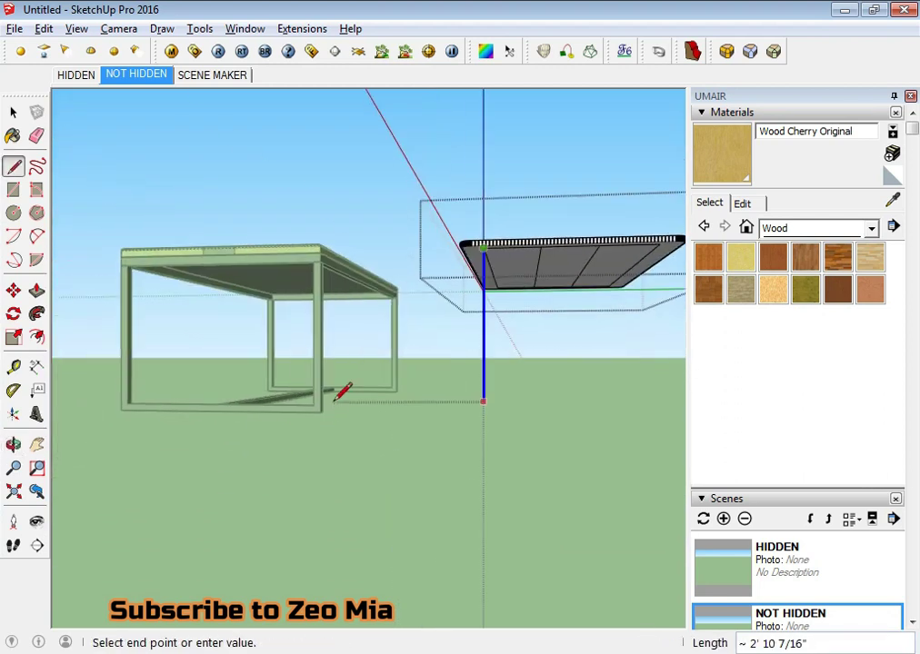
{"action": "middle_click_drag", "start_coordinate": [555, 245], "coordinate": [548, 215]}
{"action": "key", "text": "space"}
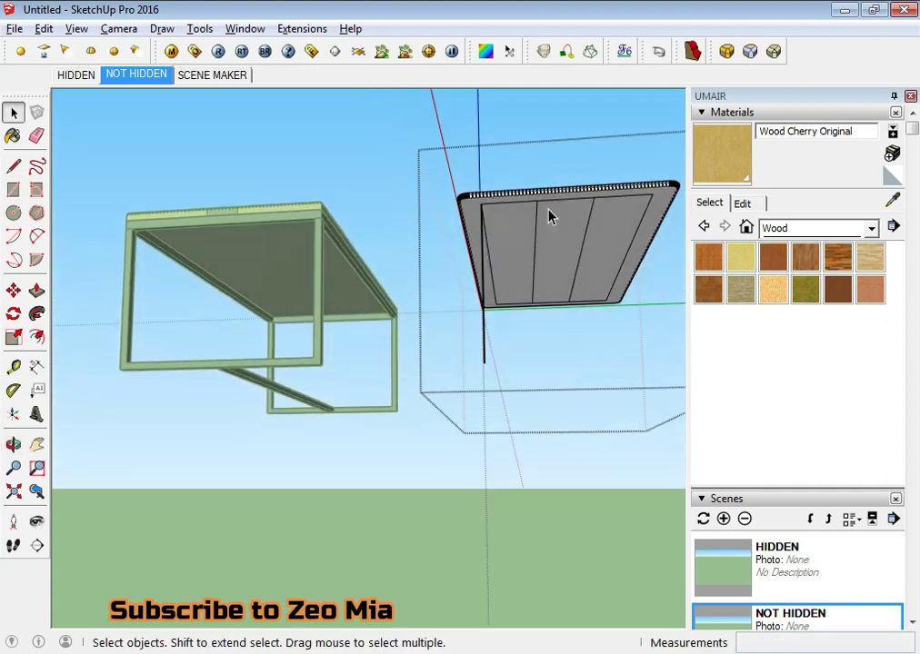
{"action": "scroll", "coordinate": [548, 216], "scroll_direction": "up", "scroll_amount": 3}
{"action": "left_click", "coordinate": [415, 539]}
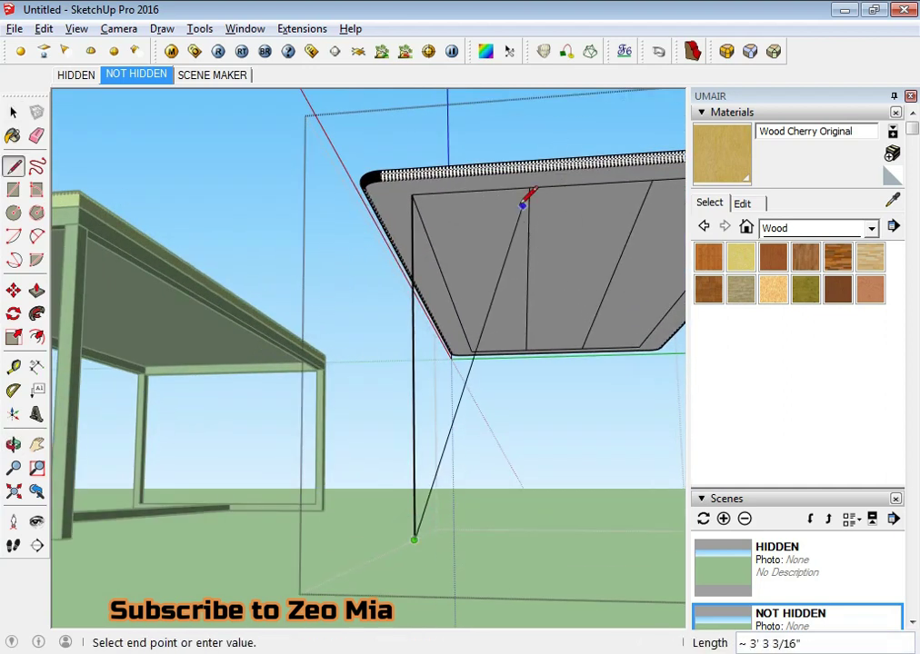
{"action": "left_click", "coordinate": [529, 186]}
Delete the triangle face and vertical edge, leaving only the slanted leg line.
{"action": "key", "text": "space"}
{"action": "left_click", "coordinate": [410, 300]}
{"action": "left_click", "coordinate": [411, 300]}
{"action": "key", "text": "Delete"}
{"action": "mouse_move", "coordinate": [486, 339]}
{"action": "middle_mouse_down"}
{"action": "mouse_move", "coordinate": [548, 309]}
{"action": "mouse_move", "coordinate": [550, 254]}
{"action": "mouse_move", "coordinate": [483, 278]}
{"action": "mouse_move", "coordinate": [508, 153]}
{"action": "mouse_move", "coordinate": [438, 251]}
{"action": "middle_mouse_up"}
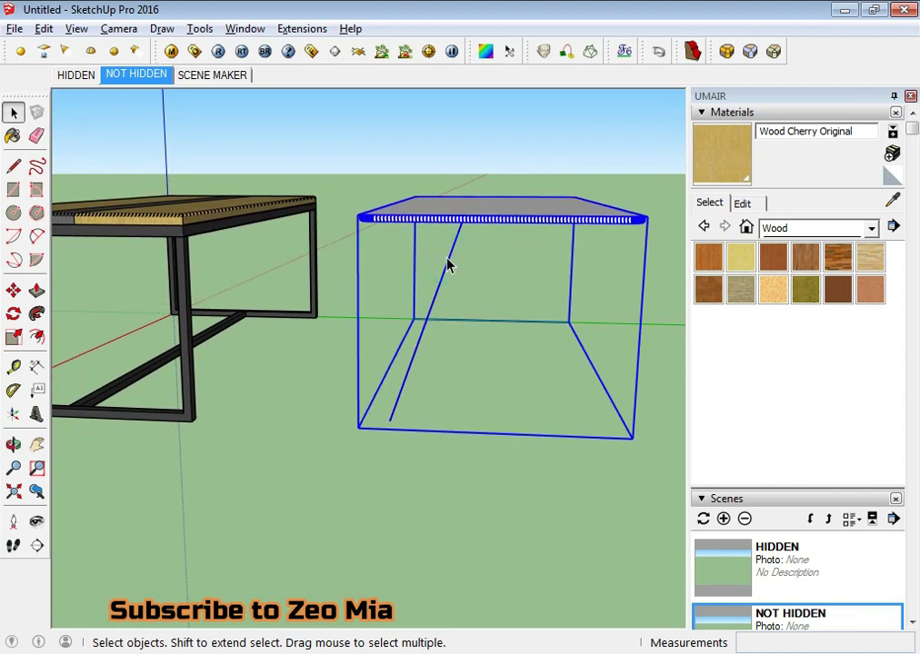
{"action": "double_click", "coordinate": [446, 267]}
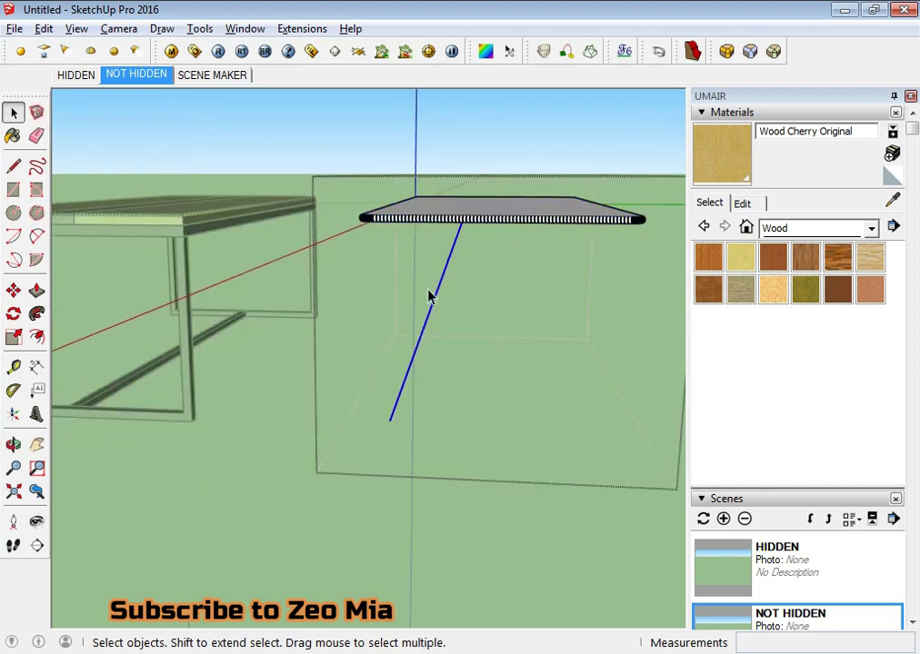
{"action": "scroll", "coordinate": [430, 297], "scroll_direction": "down", "scroll_amount": 4}
{"action": "left_click", "coordinate": [137, 75]}
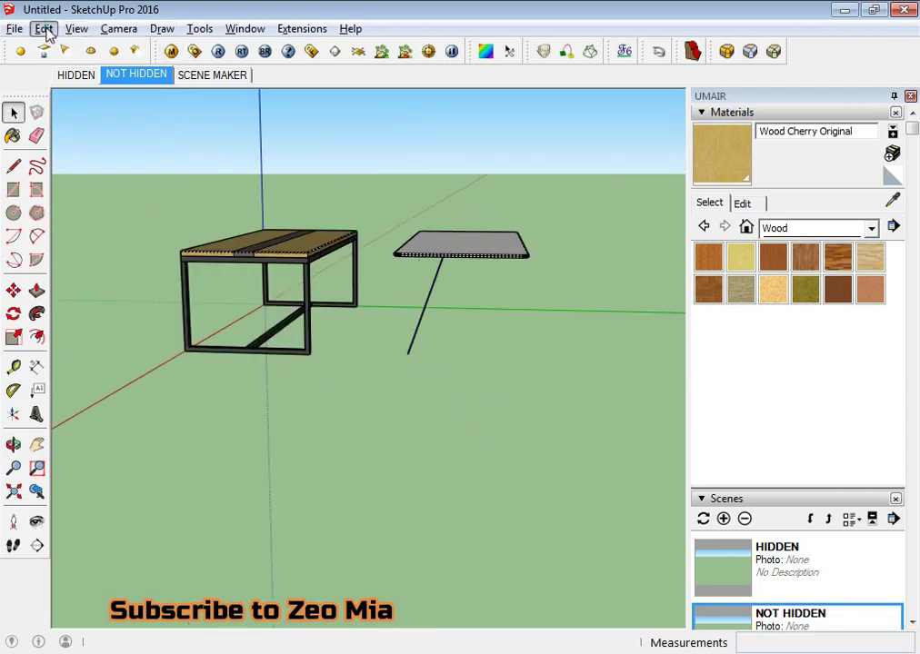
Zoom in on the slab and launch FredoTools Taper to open its Enter Values settings.
{"action": "left_click", "coordinate": [44, 29]}
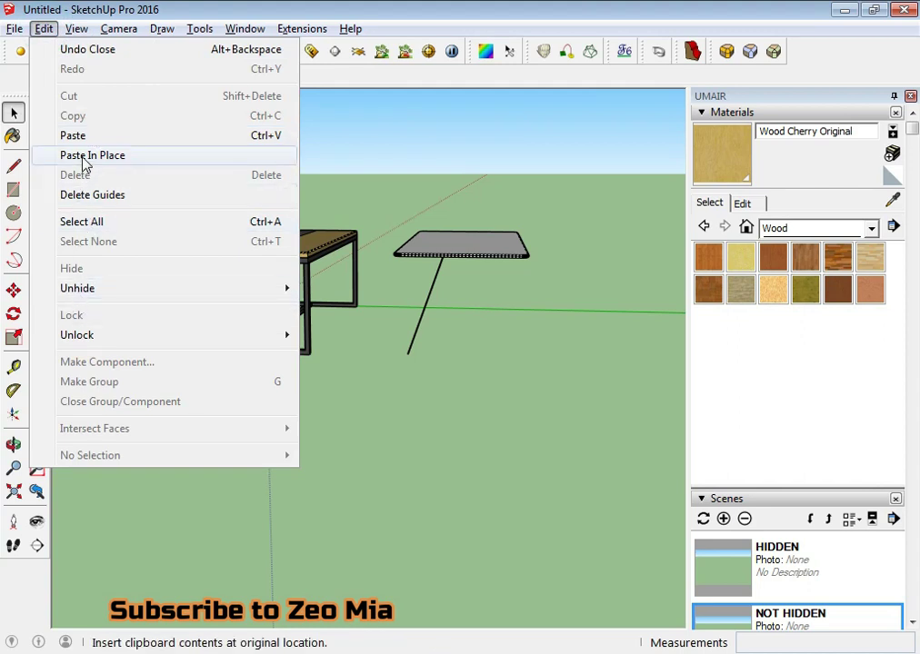
{"action": "left_click", "coordinate": [441, 236]}
{"action": "scroll", "coordinate": [459, 250], "scroll_direction": "up", "scroll_amount": 4}
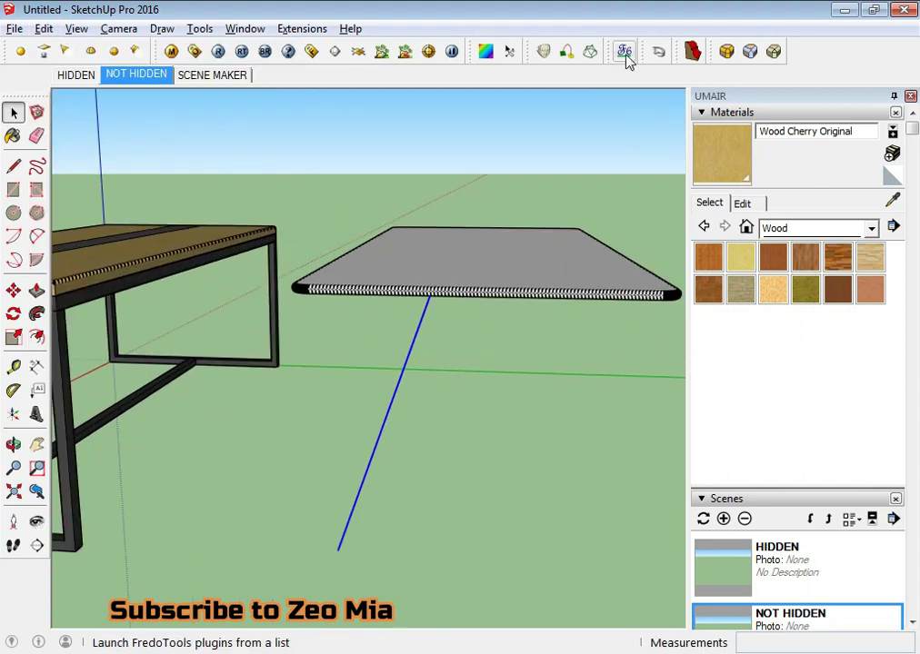
{"action": "left_click", "coordinate": [658, 51]}
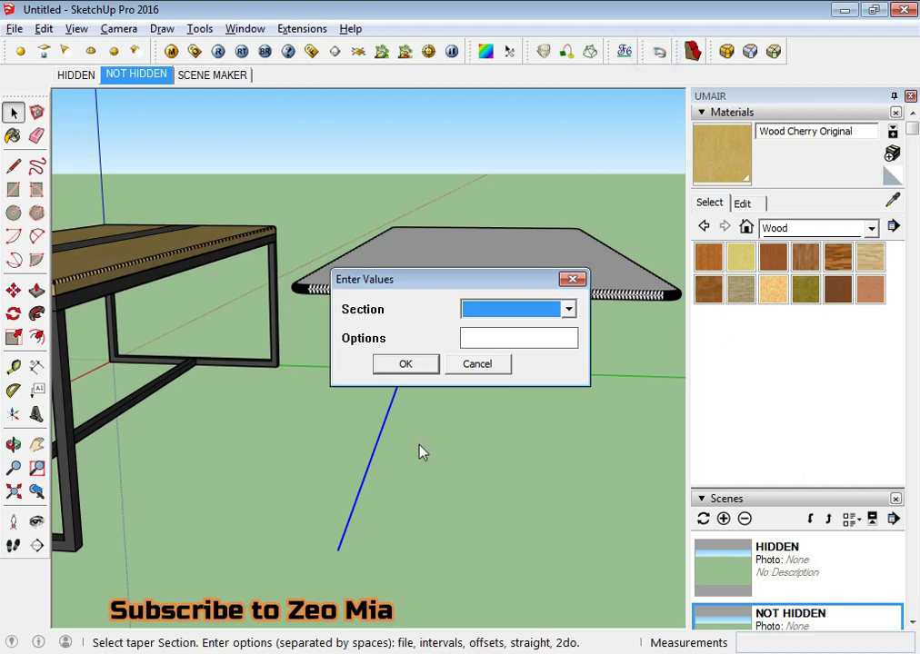
Restart Taper and choose the Round section, giving 1/2" to 1/4" diameter, centred, 12 sides.
{"action": "left_click", "coordinate": [396, 310]}
{"action": "left_click", "coordinate": [488, 360]}
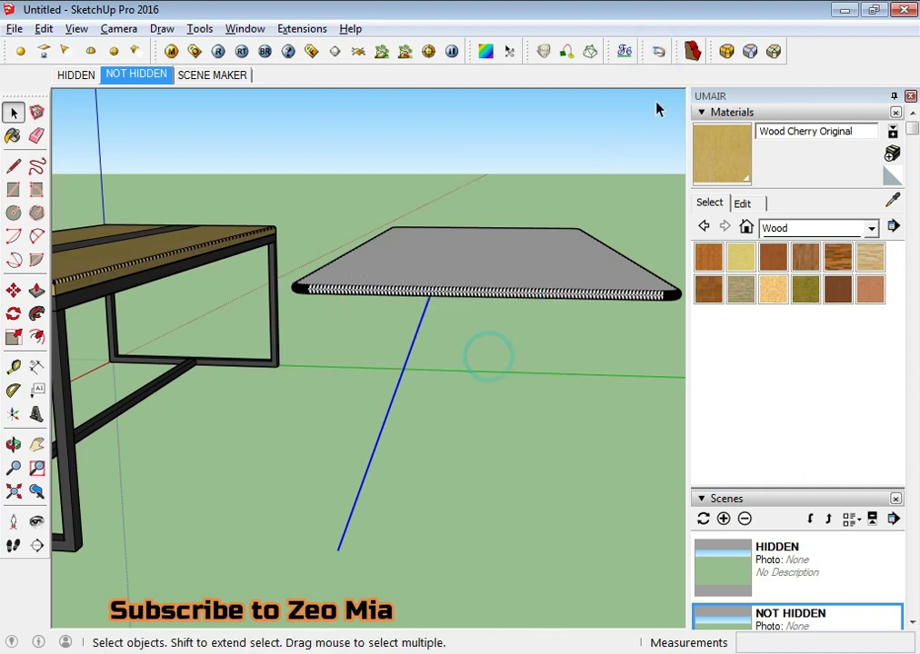
{"action": "left_click", "coordinate": [658, 52]}
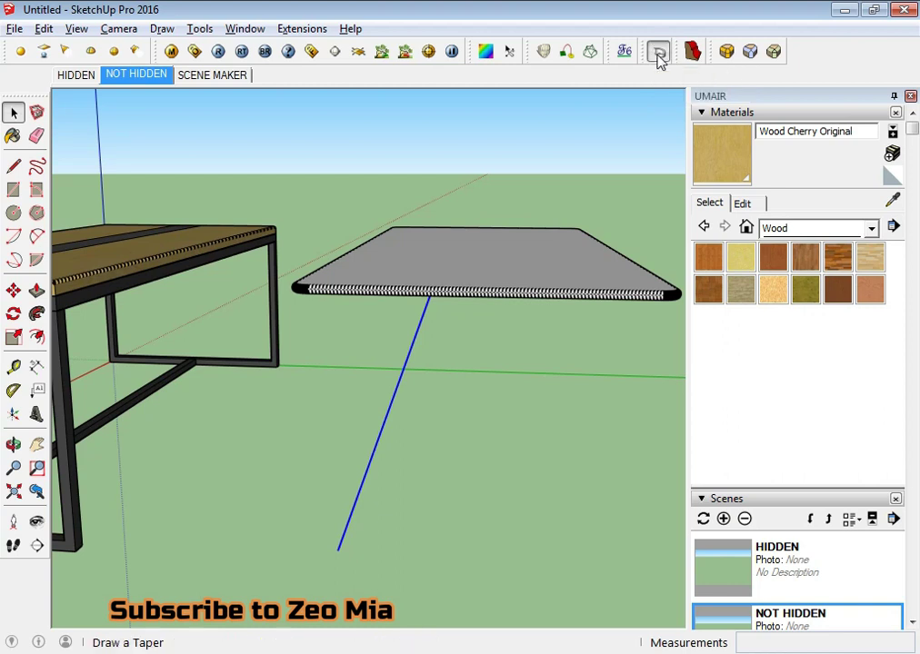
{"action": "left_click", "coordinate": [523, 311]}
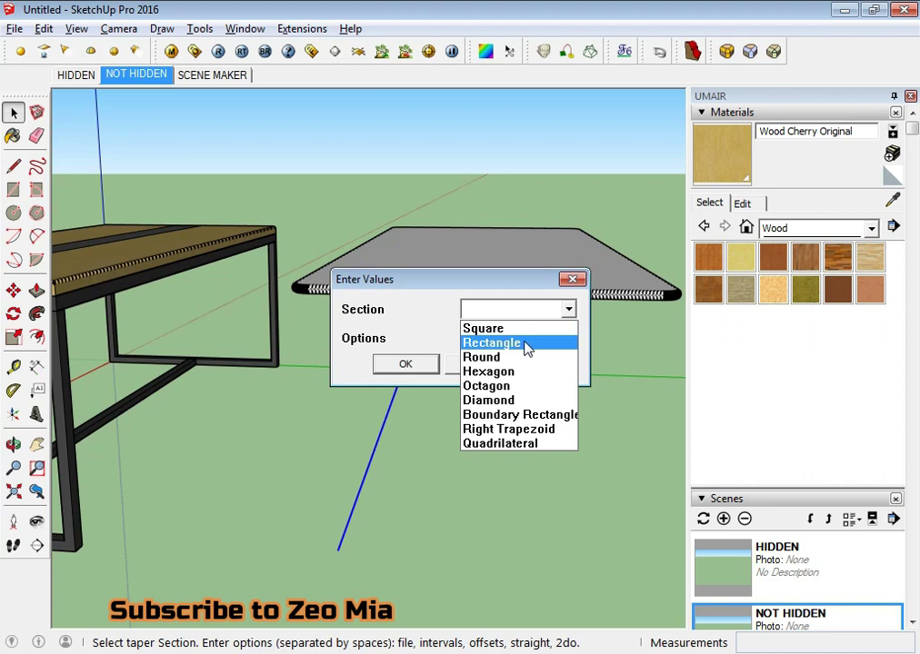
{"action": "left_click", "coordinate": [508, 360]}
{"action": "left_click", "coordinate": [400, 367]}
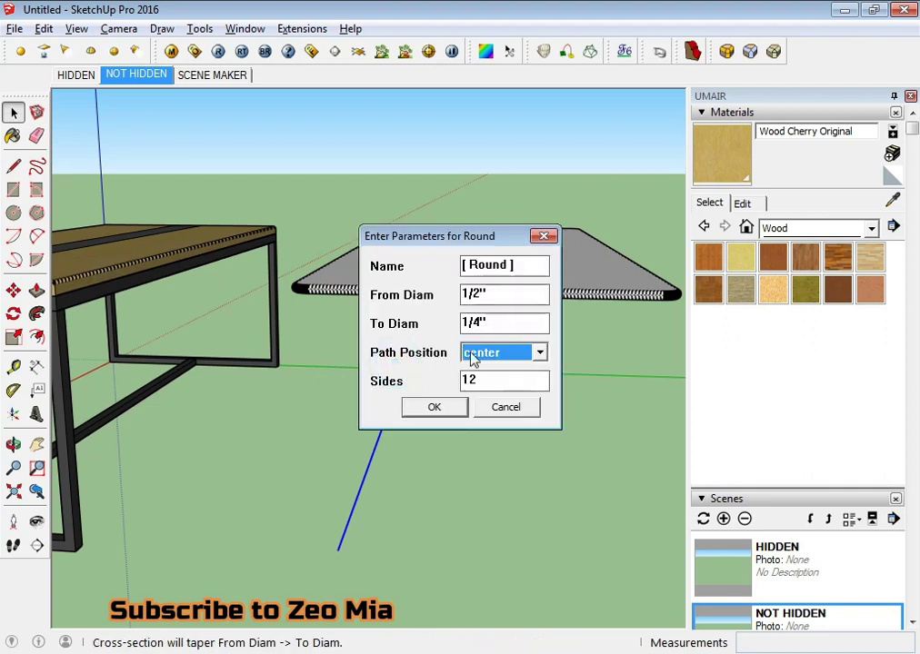
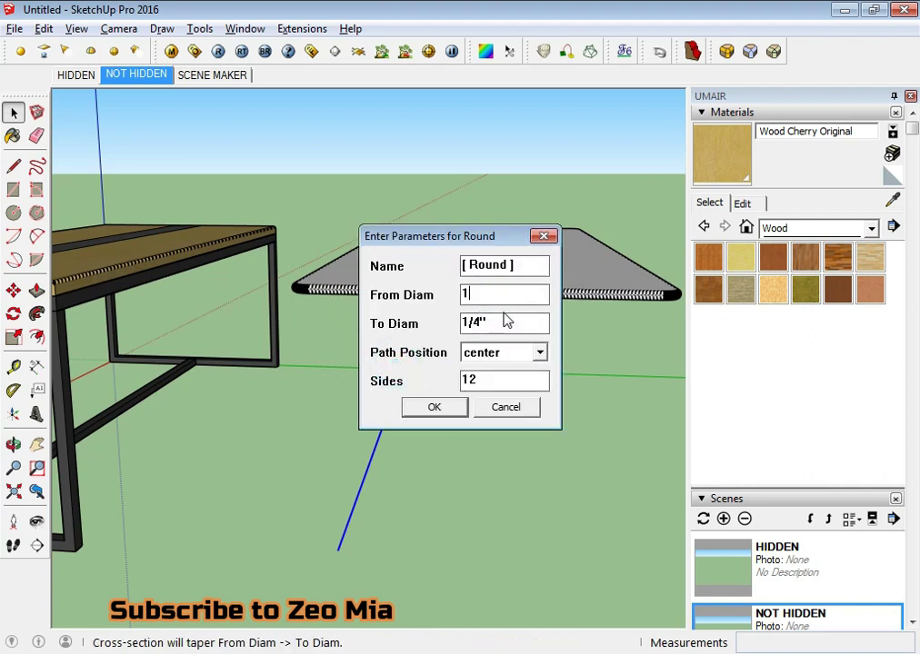
Confirm the Round settings to sweep a pipe leg along the slanted path.
{"action": "left_click", "coordinate": [438, 408]}
{"action": "scroll", "coordinate": [281, 571], "scroll_direction": "up", "scroll_amount": 3}
{"action": "scroll", "coordinate": [359, 517], "scroll_direction": "up", "scroll_amount": 1}
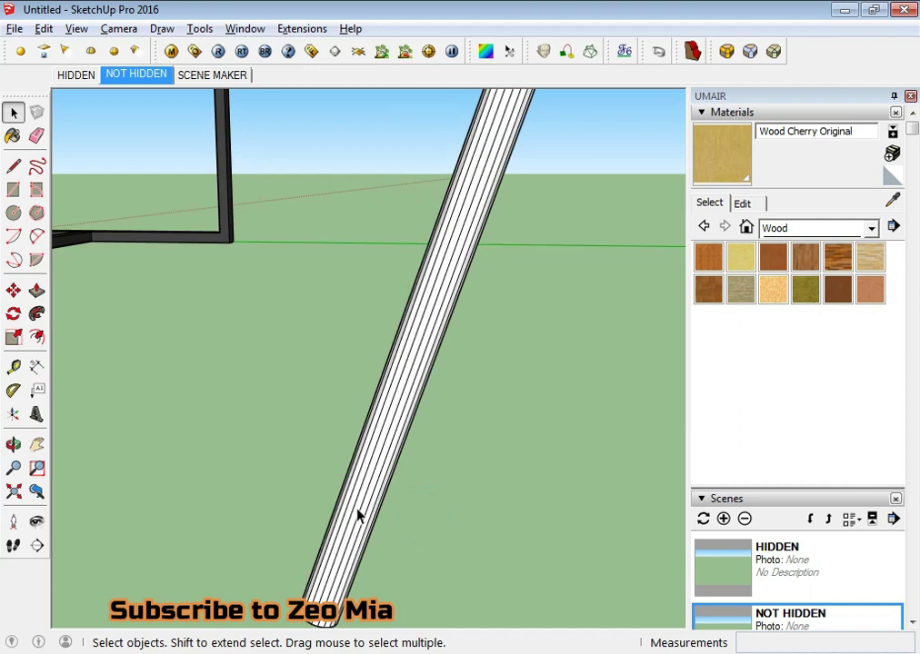
{"action": "scroll", "coordinate": [433, 264], "scroll_direction": "down", "scroll_amount": 5}
{"action": "mouse_move", "coordinate": [433, 264]}
{"action": "middle_mouse_down"}
{"action": "mouse_move", "coordinate": [343, 375]}
{"action": "mouse_move", "coordinate": [427, 190]}
{"action": "mouse_move", "coordinate": [347, 350]}
{"action": "mouse_move", "coordinate": [412, 227]}
{"action": "middle_mouse_up"}
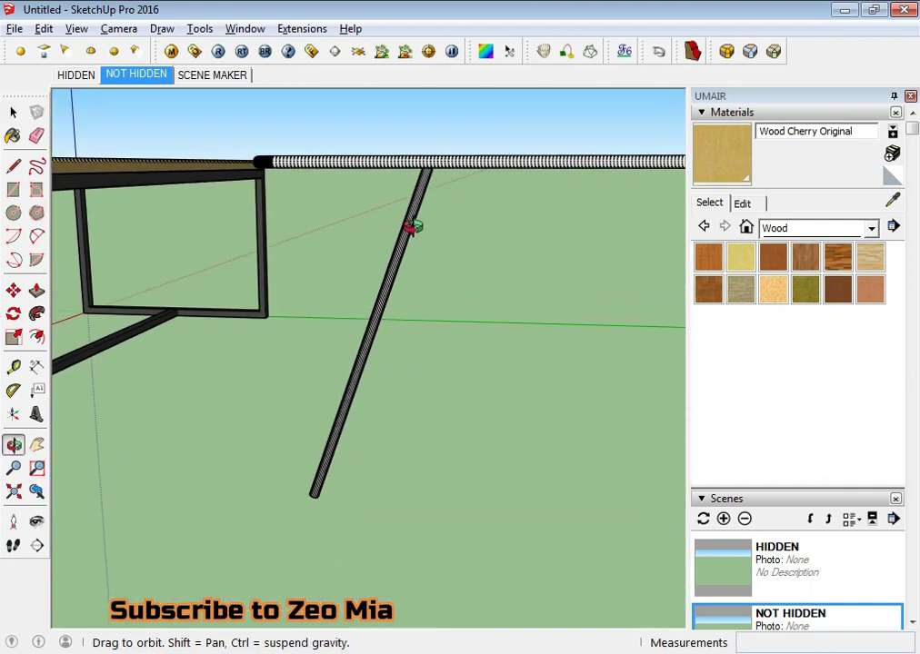
Show hidden geometry so the tabletop appears above the leg.
{"action": "left_click", "coordinate": [76, 29]}
{"action": "left_click", "coordinate": [103, 94]}
{"action": "mouse_move", "coordinate": [427, 175]}
{"action": "middle_mouse_down"}
{"action": "mouse_move", "coordinate": [503, 117]}
{"action": "mouse_move", "coordinate": [542, 13]}
{"action": "mouse_move", "coordinate": [427, 127]}
{"action": "mouse_move", "coordinate": [468, 94]}
{"action": "mouse_move", "coordinate": [431, 176]}
{"action": "middle_mouse_up"}
Select the pipe leg and soften its edges with the Soften Edges slider.
{"action": "left_click", "coordinate": [430, 176]}
{"action": "scroll", "coordinate": [899, 446], "scroll_direction": "down", "scroll_amount": 5}
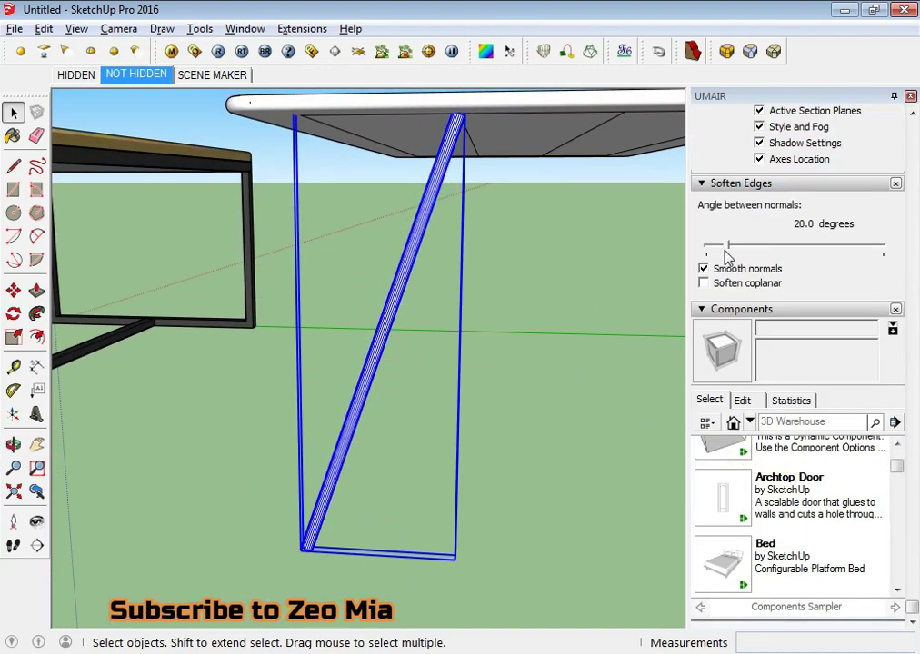
{"action": "left_click_drag", "start_coordinate": [727, 256], "coordinate": [731, 245]}
{"action": "left_click", "coordinate": [582, 302]}
{"action": "scroll", "coordinate": [779, 403], "scroll_direction": "up", "scroll_amount": 5}
Open the pipe leg group for editing.
{"action": "mouse_move", "coordinate": [347, 464]}
{"action": "middle_mouse_down"}
{"action": "mouse_move", "coordinate": [404, 460]}
{"action": "mouse_move", "coordinate": [379, 497]}
{"action": "mouse_move", "coordinate": [493, 272]}
{"action": "middle_mouse_up"}
{"action": "scroll", "coordinate": [410, 375], "scroll_direction": "up", "scroll_amount": 2}
{"action": "scroll", "coordinate": [408, 380], "scroll_direction": "up", "scroll_amount": 2}
{"action": "left_click", "coordinate": [408, 380]}
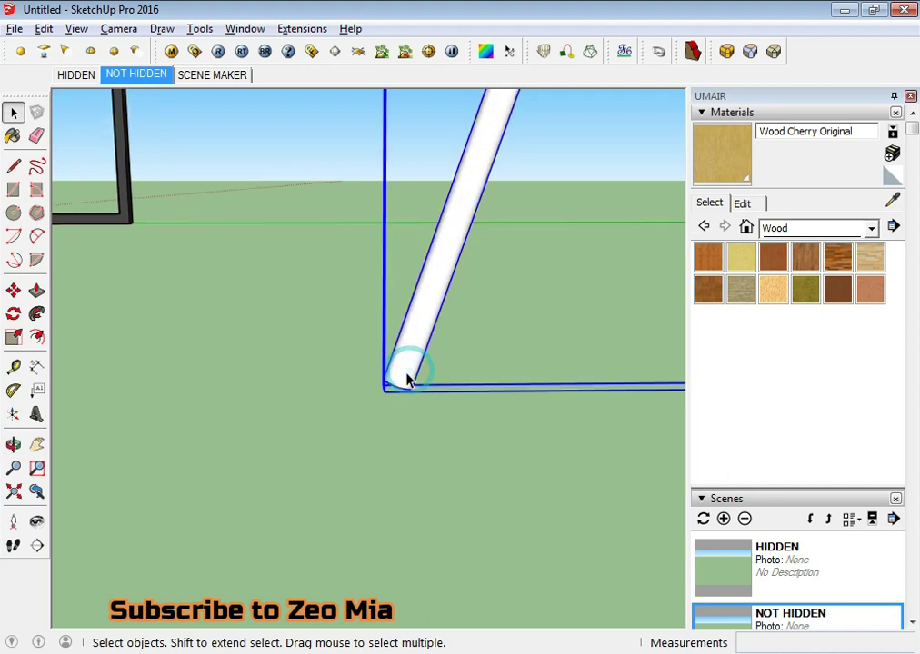
{"action": "double_click", "coordinate": [407, 380]}
{"action": "mouse_move", "coordinate": [408, 380]}
{"action": "middle_mouse_down"}
{"action": "mouse_move", "coordinate": [581, 82]}
{"action": "mouse_move", "coordinate": [341, 367]}
{"action": "middle_mouse_up"}
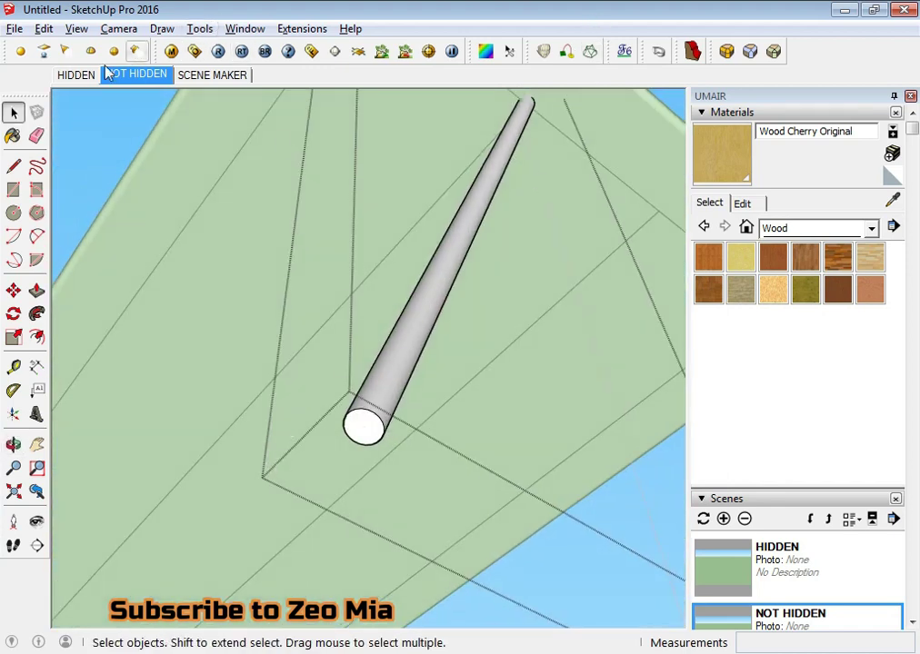
Switch to the HIDDEN scene and select the pipe's round end face.
{"action": "left_click", "coordinate": [77, 74]}
{"action": "mouse_move", "coordinate": [386, 460]}
{"action": "middle_mouse_down"}
{"action": "mouse_move", "coordinate": [365, 425]}
{"action": "mouse_move", "coordinate": [454, 167]}
{"action": "mouse_move", "coordinate": [303, 479]}
{"action": "middle_mouse_up"}
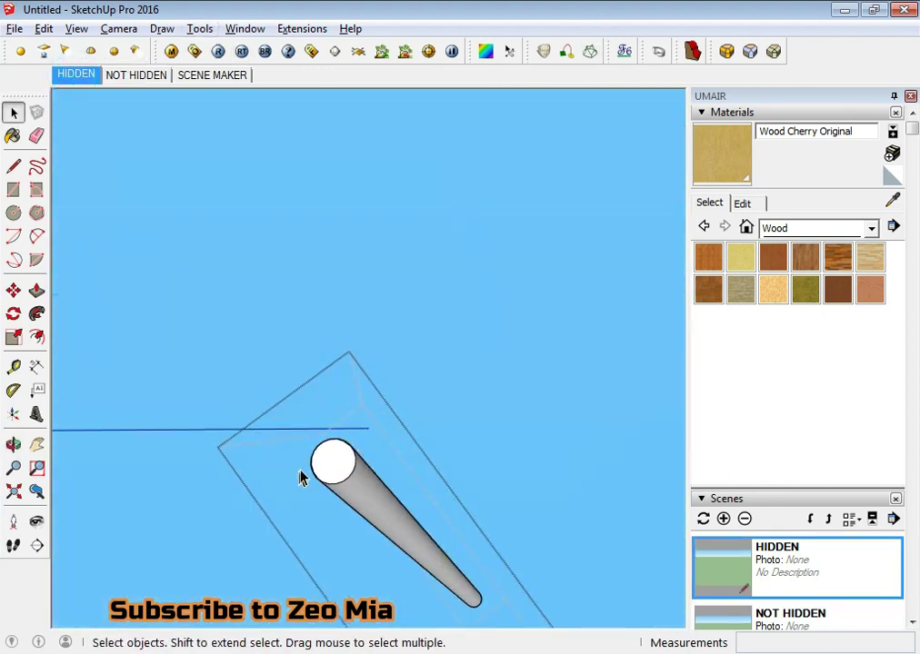
{"action": "scroll", "coordinate": [302, 479], "scroll_direction": "up", "scroll_amount": 3}
{"action": "scroll", "coordinate": [343, 478], "scroll_direction": "down", "scroll_amount": 1}
{"action": "scroll", "coordinate": [382, 478], "scroll_direction": "up", "scroll_amount": 1}
{"action": "scroll", "coordinate": [411, 470], "scroll_direction": "up", "scroll_amount": 1}
{"action": "left_click", "coordinate": [395, 479]}
{"action": "mouse_move", "coordinate": [394, 479]}
{"action": "middle_mouse_down"}
{"action": "mouse_move", "coordinate": [522, 503]}
{"action": "mouse_move", "coordinate": [493, 468]}
{"action": "mouse_move", "coordinate": [579, 484]}
{"action": "mouse_move", "coordinate": [470, 465]}
{"action": "mouse_move", "coordinate": [454, 371]}
{"action": "middle_mouse_up"}
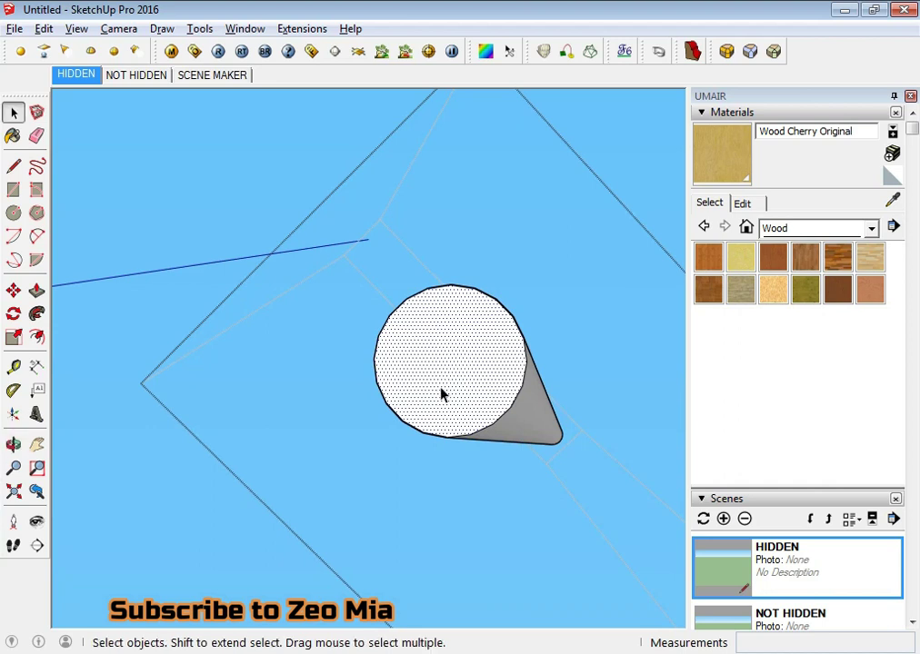
Place a sphere on the pipe's end face and select it.
{"action": "left_click", "coordinate": [113, 52]}
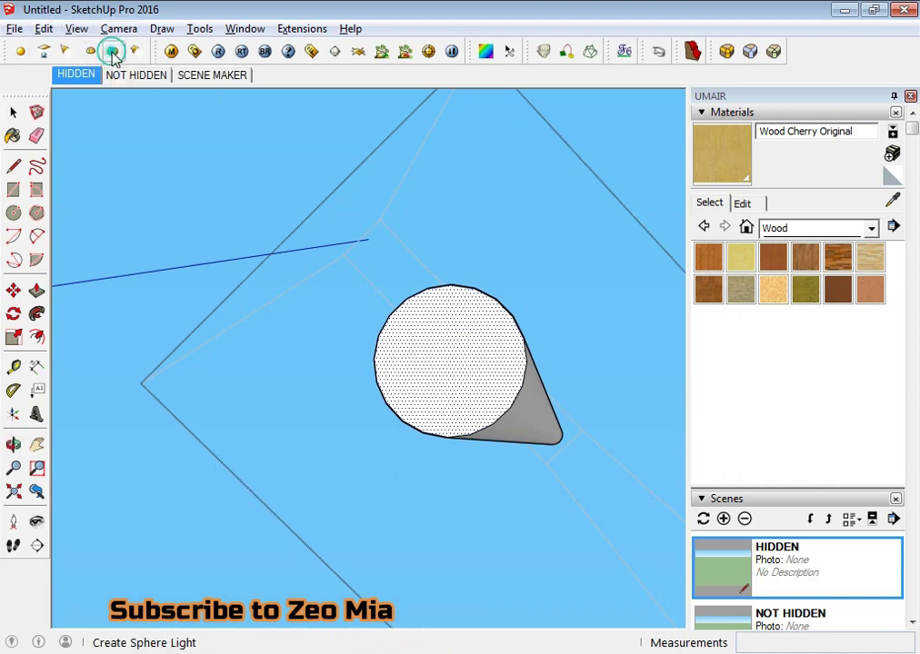
{"action": "left_click", "coordinate": [493, 395]}
{"action": "left_click", "coordinate": [473, 387]}
{"action": "mouse_move", "coordinate": [428, 325]}
{"action": "middle_mouse_down"}
{"action": "mouse_move", "coordinate": [465, 370]}
{"action": "mouse_move", "coordinate": [382, 416]}
{"action": "mouse_move", "coordinate": [427, 397]}
{"action": "mouse_move", "coordinate": [477, 273]}
{"action": "mouse_move", "coordinate": [496, 256]}
{"action": "mouse_move", "coordinate": [400, 361]}
{"action": "mouse_move", "coordinate": [447, 328]}
{"action": "mouse_move", "coordinate": [459, 344]}
{"action": "middle_mouse_up"}
{"action": "scroll", "coordinate": [484, 271], "scroll_direction": "up", "scroll_amount": 3}
{"action": "right_click", "coordinate": [456, 329]}
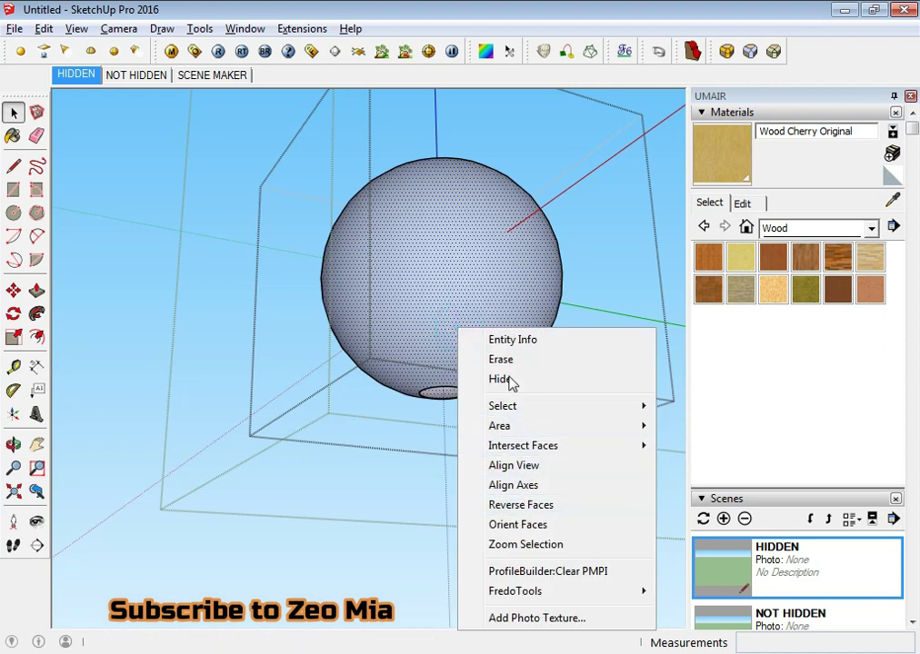
Explode the sphere group and regroup its geometry.
{"action": "left_click", "coordinate": [509, 381]}
{"action": "right_click", "coordinate": [435, 264]}
{"action": "left_click", "coordinate": [425, 282]}
{"action": "key", "text": "ctrl+z"}
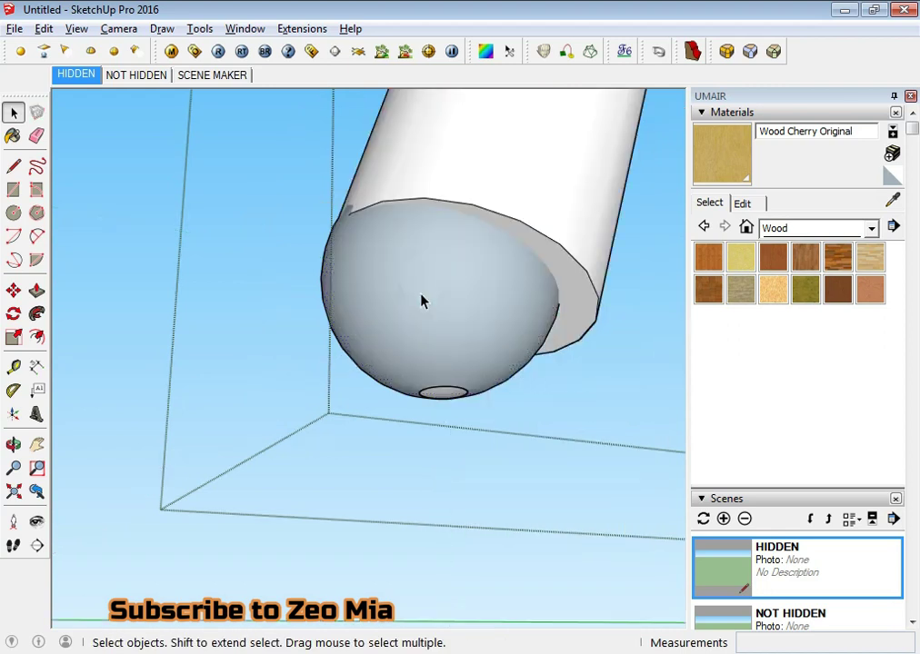
{"action": "right_click", "coordinate": [420, 292]}
{"action": "left_click", "coordinate": [480, 402]}
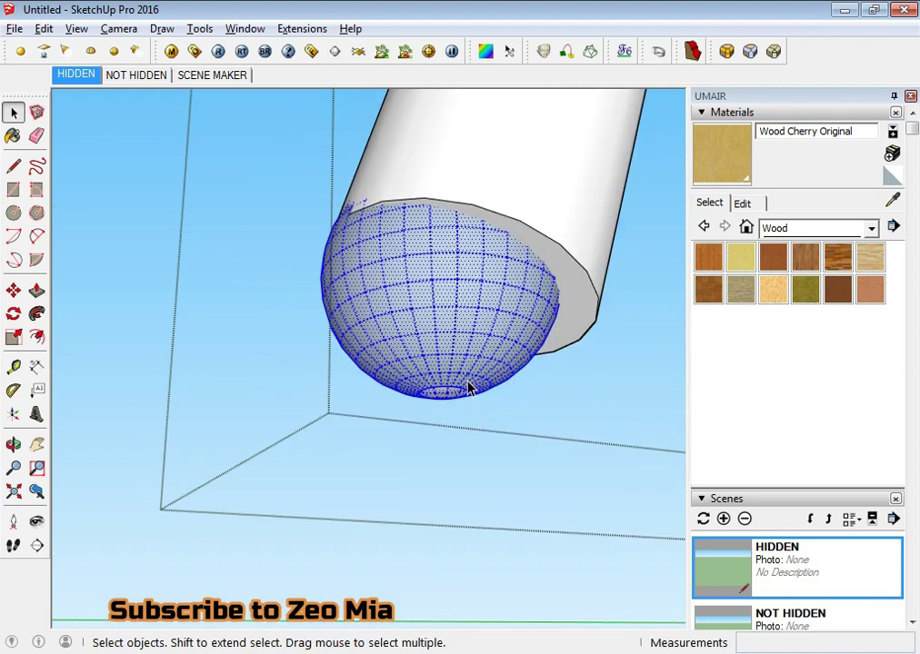
{"action": "key", "text": "ctrl+z"}
Hide the cylinder group and reverse the sphere's faces so they show white.
{"action": "right_click", "coordinate": [443, 318]}
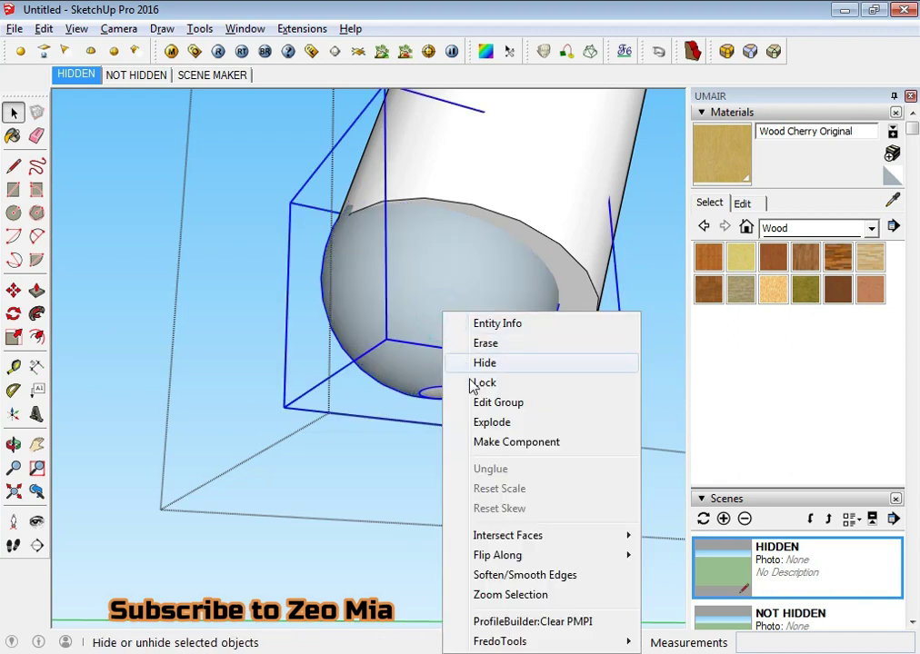
{"action": "left_click", "coordinate": [468, 363]}
{"action": "right_click", "coordinate": [435, 284]}
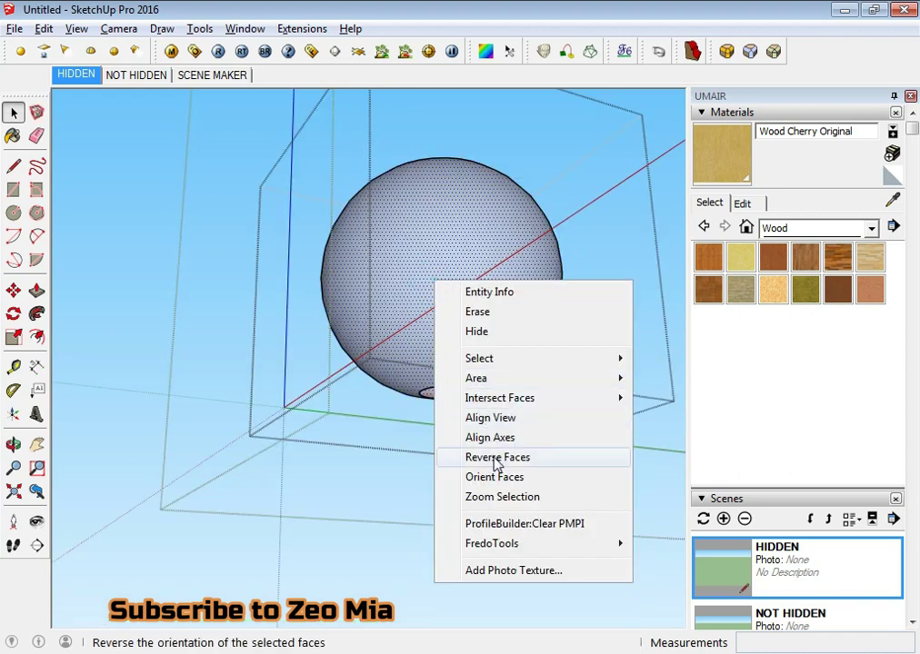
{"action": "left_click", "coordinate": [497, 457]}
{"action": "mouse_move", "coordinate": [468, 371]}
{"action": "middle_mouse_down"}
{"action": "mouse_move", "coordinate": [466, 300]}
{"action": "mouse_move", "coordinate": [453, 365]}
{"action": "mouse_move", "coordinate": [445, 272]}
{"action": "middle_mouse_up"}
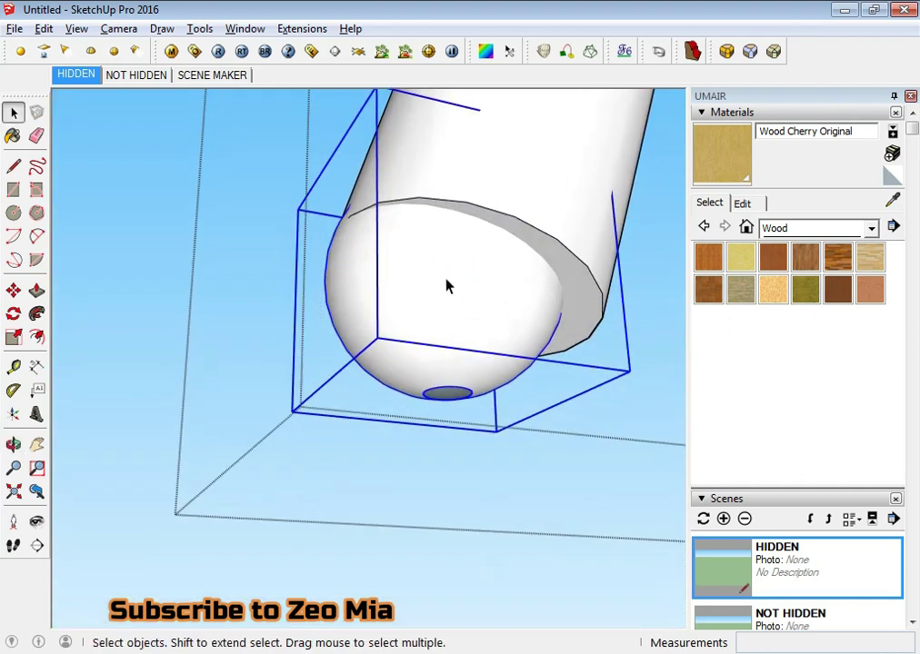
Scale the sphere to about 1.10, then refine to 1.01 with a slight green-axis stretch.
{"action": "key", "text": "s"}
{"action": "mouse_move", "coordinate": [629, 371]}
{"action": "left_mouse_down"}
{"action": "mouse_move", "coordinate": [682, 395]}
{"action": "mouse_move", "coordinate": [675, 388]}
{"action": "left_mouse_up"}
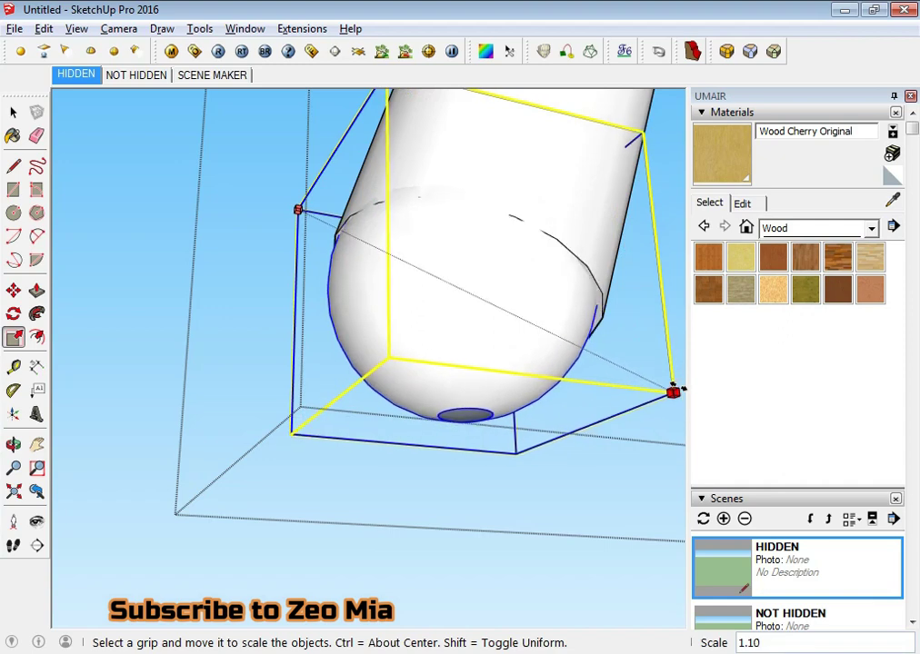
{"action": "mouse_move", "coordinate": [565, 319]}
{"action": "middle_mouse_down"}
{"action": "mouse_move", "coordinate": [334, 87]}
{"action": "mouse_move", "coordinate": [448, 330]}
{"action": "mouse_move", "coordinate": [634, 393]}
{"action": "middle_mouse_up"}
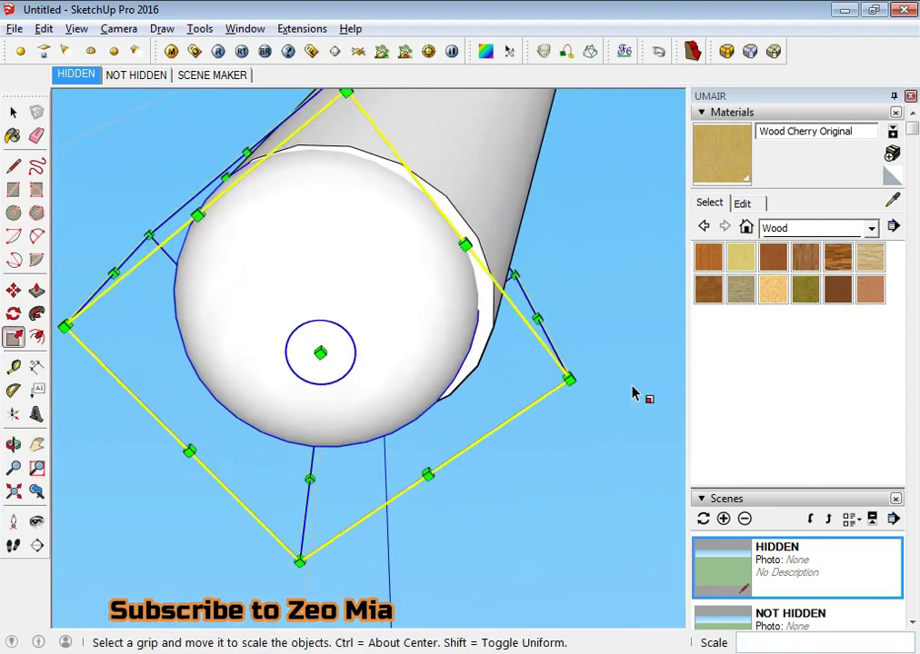
{"action": "left_click_drag", "start_coordinate": [564, 377], "coordinate": [596, 389]}
{"action": "mouse_move", "coordinate": [595, 389]}
{"action": "middle_mouse_down"}
{"action": "mouse_move", "coordinate": [421, 254]}
{"action": "mouse_move", "coordinate": [400, 392]}
{"action": "mouse_move", "coordinate": [550, 580]}
{"action": "mouse_move", "coordinate": [459, 544]}
{"action": "middle_mouse_up"}
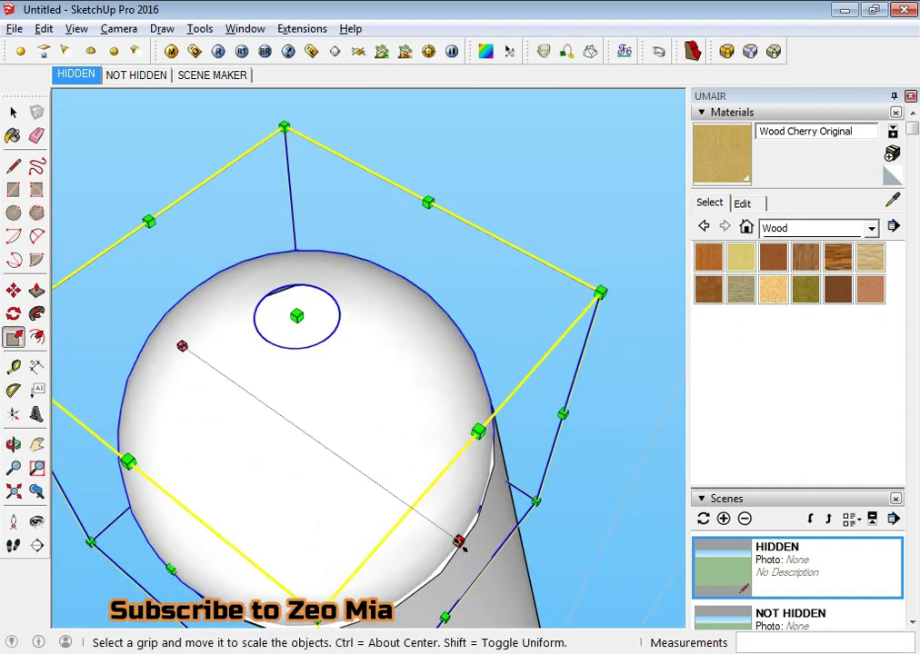
{"action": "left_click_drag", "start_coordinate": [459, 543], "coordinate": [461, 544]}
{"action": "mouse_move", "coordinate": [462, 543]}
{"action": "middle_mouse_down"}
{"action": "mouse_move", "coordinate": [484, 443]}
{"action": "mouse_move", "coordinate": [389, 405]}
{"action": "middle_mouse_up"}
{"action": "left_click_drag", "start_coordinate": [389, 404], "coordinate": [384, 411]}
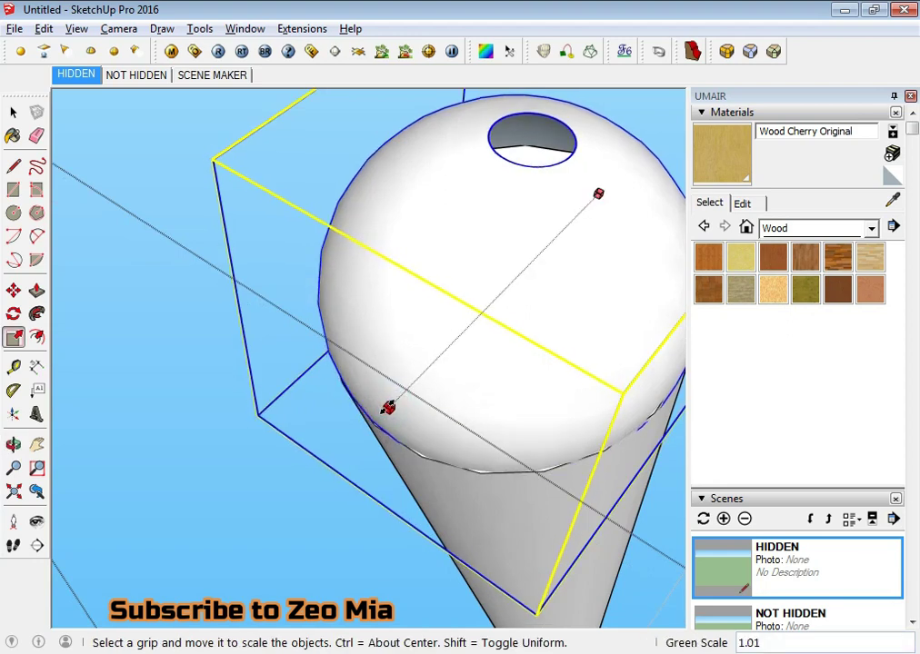
{"action": "mouse_move", "coordinate": [385, 411]}
{"action": "middle_mouse_down"}
{"action": "mouse_move", "coordinate": [470, 396]}
{"action": "mouse_move", "coordinate": [481, 329]}
{"action": "mouse_move", "coordinate": [407, 455]}
{"action": "mouse_move", "coordinate": [411, 343]}
{"action": "mouse_move", "coordinate": [396, 363]}
{"action": "mouse_move", "coordinate": [445, 82]}
{"action": "mouse_move", "coordinate": [421, 454]}
{"action": "mouse_move", "coordinate": [415, 463]}
{"action": "mouse_move", "coordinate": [359, 456]}
{"action": "mouse_move", "coordinate": [423, 452]}
{"action": "middle_mouse_up"}
{"action": "key", "text": "space"}
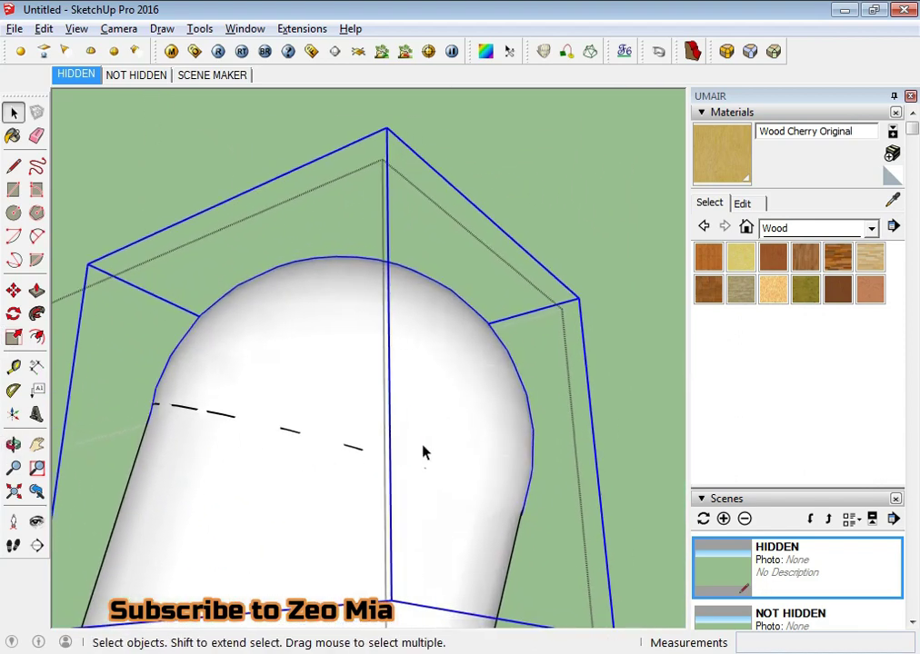
Shrink the sphere along the green axis to 0.99.
{"action": "key", "text": "s"}
{"action": "left_click_drag", "start_coordinate": [512, 407], "coordinate": [312, 440]}
{"action": "mouse_move", "coordinate": [312, 440]}
{"action": "middle_mouse_down"}
{"action": "mouse_move", "coordinate": [318, 623]}
{"action": "mouse_move", "coordinate": [292, 318]}
{"action": "mouse_move", "coordinate": [308, 575]}
{"action": "middle_mouse_up"}
{"action": "key", "text": "space"}
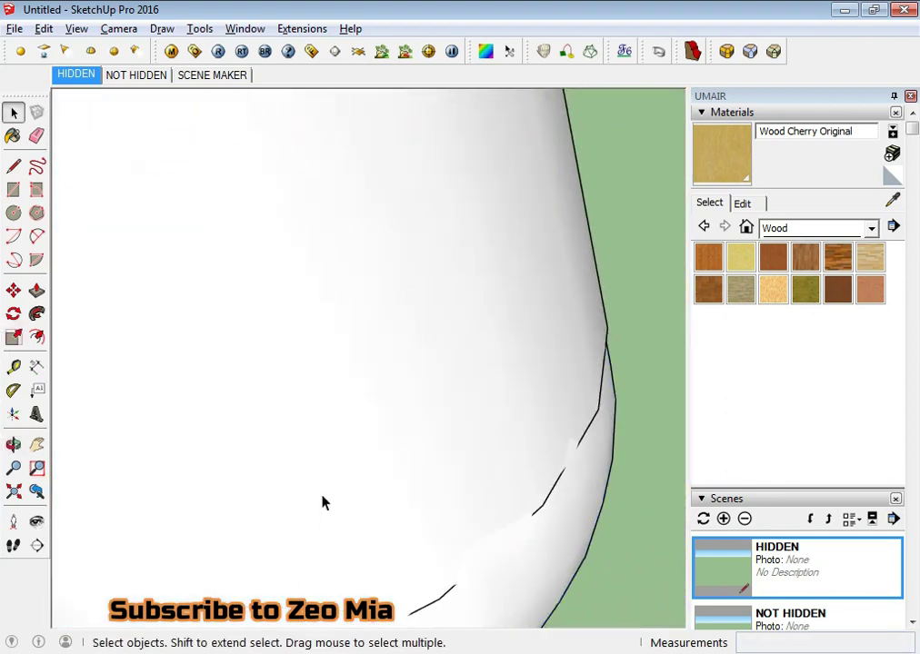
Zoom out to the whole model and orbit to inspect the leg's lower end.
{"action": "scroll", "coordinate": [322, 503], "scroll_direction": "down", "scroll_amount": 3}
{"action": "scroll", "coordinate": [291, 455], "scroll_direction": "down", "scroll_amount": 2}
{"action": "scroll", "coordinate": [268, 427], "scroll_direction": "down", "scroll_amount": 3}
{"action": "scroll", "coordinate": [264, 425], "scroll_direction": "down", "scroll_amount": 2}
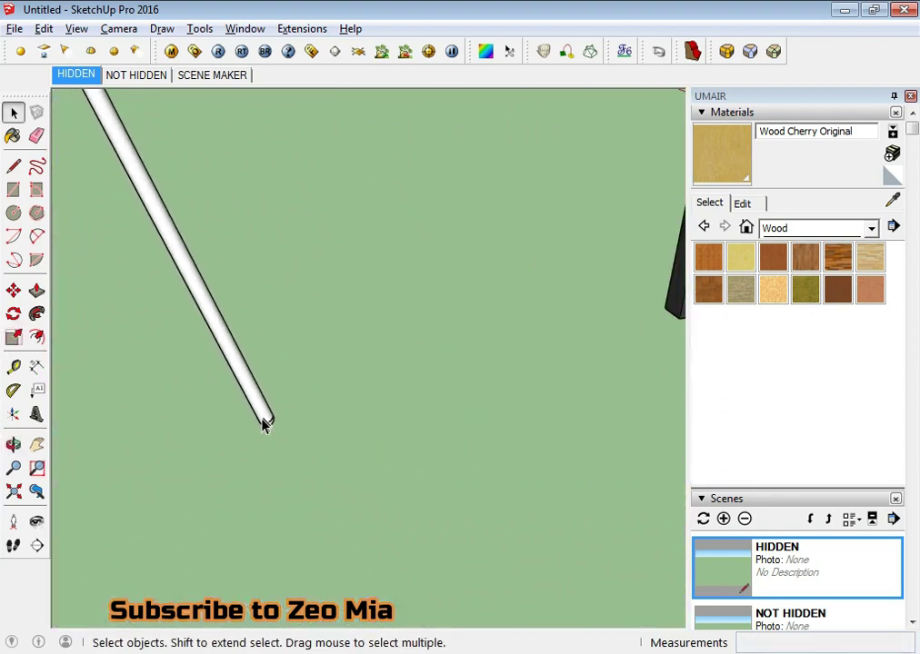
{"action": "scroll", "coordinate": [262, 428], "scroll_direction": "down", "scroll_amount": 2}
{"action": "key", "text": "shift+z"}
{"action": "mouse_move", "coordinate": [217, 394]}
{"action": "middle_mouse_down"}
{"action": "mouse_move", "coordinate": [208, 271]}
{"action": "mouse_move", "coordinate": [482, 361]}
{"action": "mouse_move", "coordinate": [318, 393]}
{"action": "middle_mouse_up"}
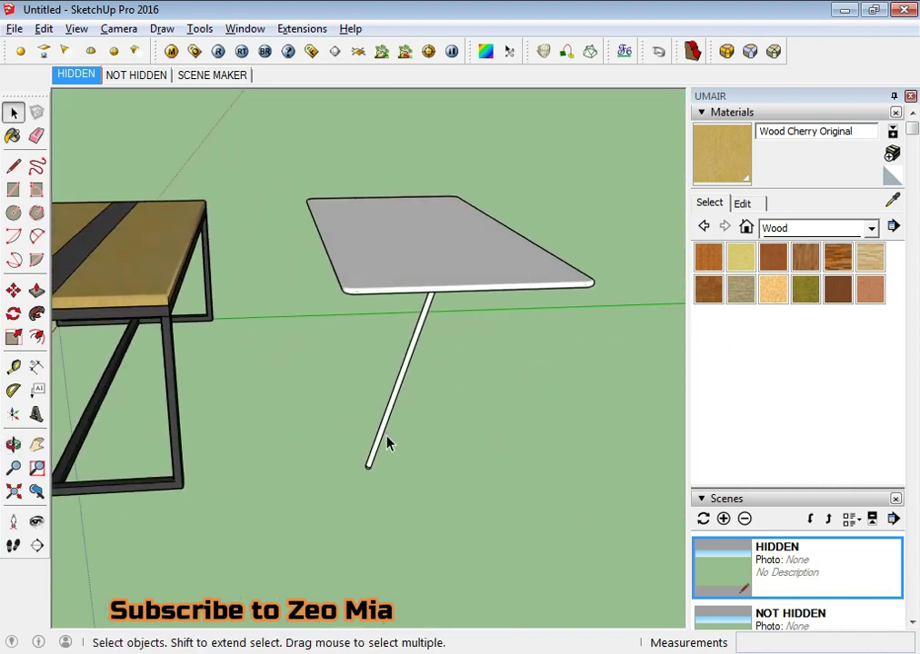
{"action": "scroll", "coordinate": [388, 444], "scroll_direction": "up", "scroll_amount": 2}
{"action": "middle_click_drag", "start_coordinate": [364, 476], "coordinate": [390, 329]}
Select the pipe leg and view it from below the panel.
{"action": "scroll", "coordinate": [366, 394], "scroll_direction": "up", "scroll_amount": 3}
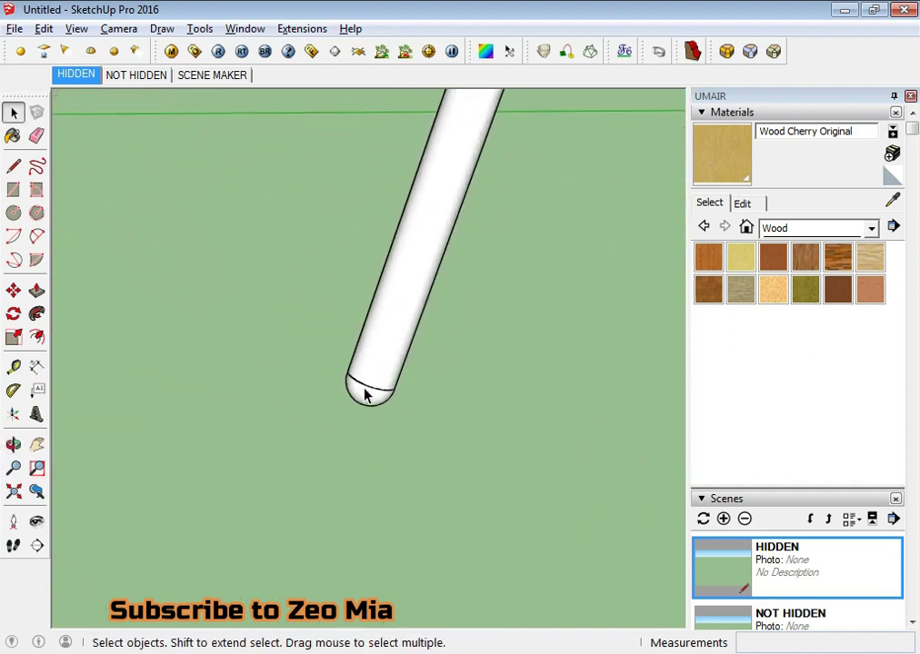
{"action": "scroll", "coordinate": [364, 397], "scroll_direction": "up", "scroll_amount": 1}
{"action": "scroll", "coordinate": [361, 403], "scroll_direction": "up", "scroll_amount": 2}
{"action": "scroll", "coordinate": [360, 403], "scroll_direction": "down", "scroll_amount": 3}
{"action": "scroll", "coordinate": [356, 401], "scroll_direction": "down", "scroll_amount": 2}
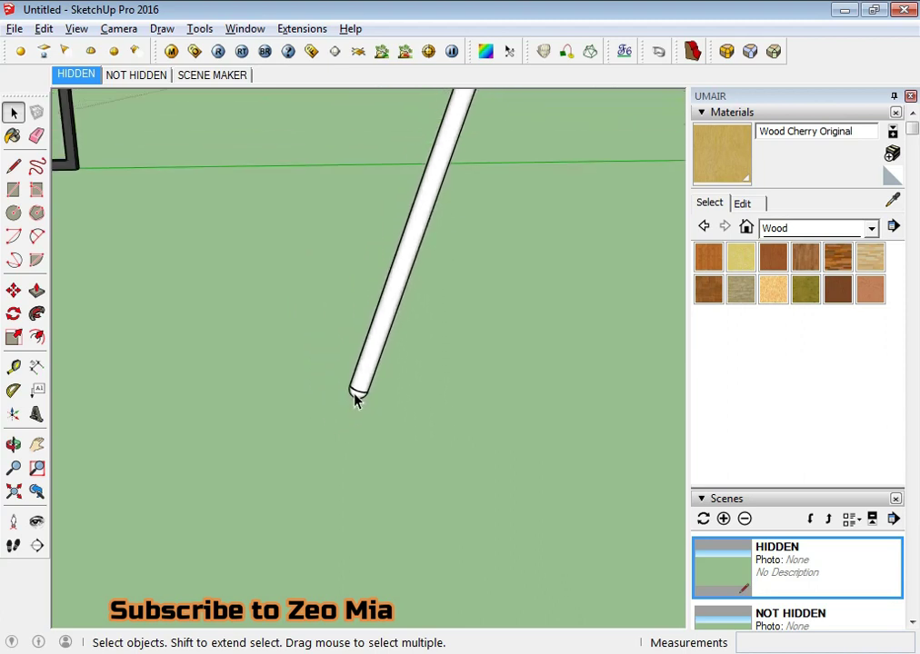
{"action": "scroll", "coordinate": [356, 400], "scroll_direction": "down", "scroll_amount": 3}
{"action": "mouse_move", "coordinate": [359, 405]}
{"action": "middle_mouse_down"}
{"action": "mouse_move", "coordinate": [390, 272]}
{"action": "mouse_move", "coordinate": [375, 268]}
{"action": "middle_mouse_up"}
{"action": "scroll", "coordinate": [368, 328], "scroll_direction": "up", "scroll_amount": 1}
{"action": "scroll", "coordinate": [386, 300], "scroll_direction": "up", "scroll_amount": 1}
{"action": "left_click", "coordinate": [374, 267]}
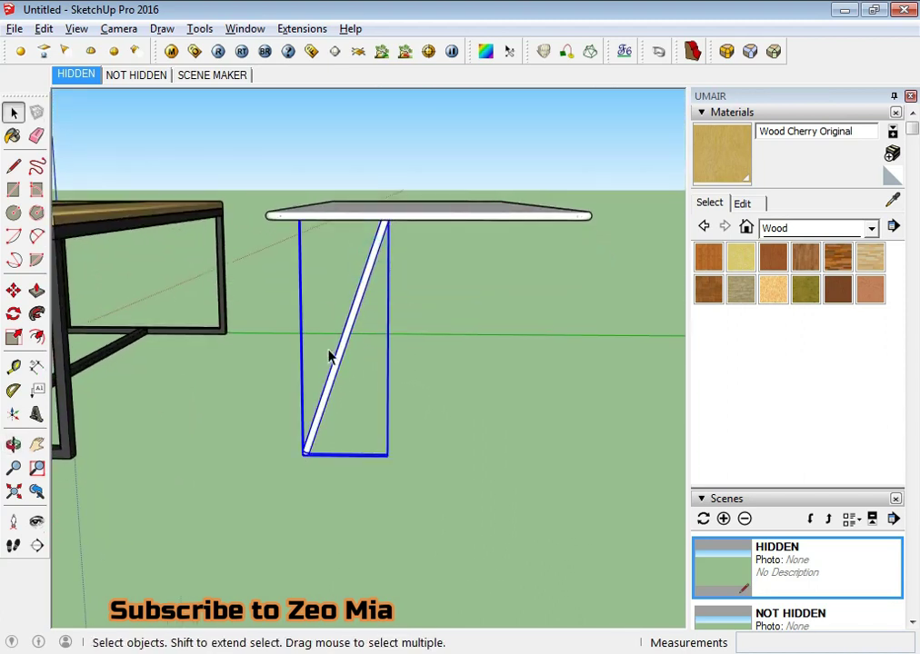
{"action": "mouse_move", "coordinate": [401, 248]}
{"action": "middle_mouse_down"}
{"action": "mouse_move", "coordinate": [421, 181]}
{"action": "mouse_move", "coordinate": [406, 250]}
{"action": "mouse_move", "coordinate": [373, 248]}
{"action": "middle_mouse_up"}
{"action": "scroll", "coordinate": [394, 235], "scroll_direction": "up", "scroll_amount": 3}
{"action": "scroll", "coordinate": [458, 493], "scroll_direction": "up", "scroll_amount": 2}
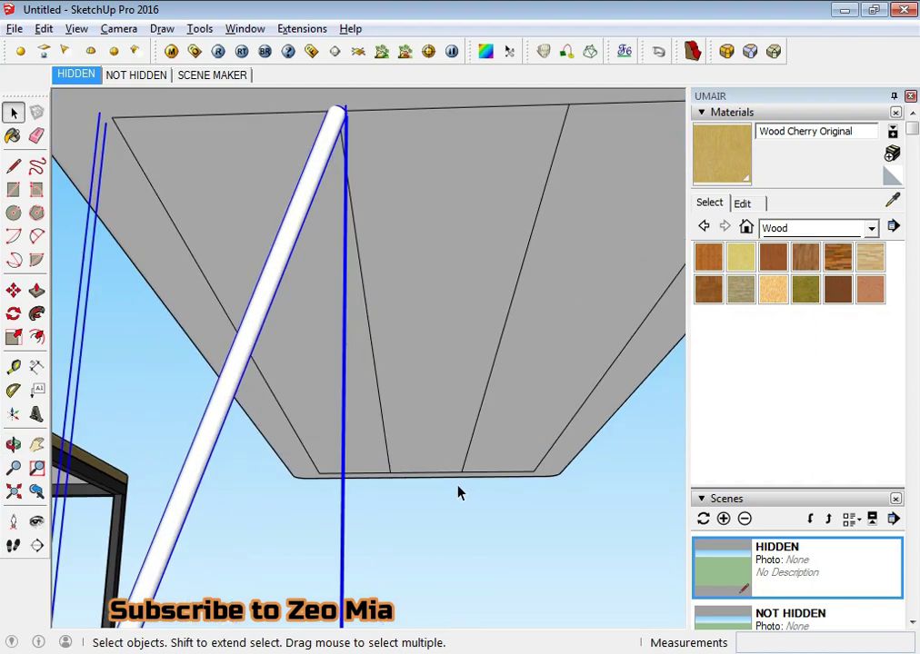
Copy the pipe leg to the right with Move and Ctrl.
{"action": "key", "text": "m"}
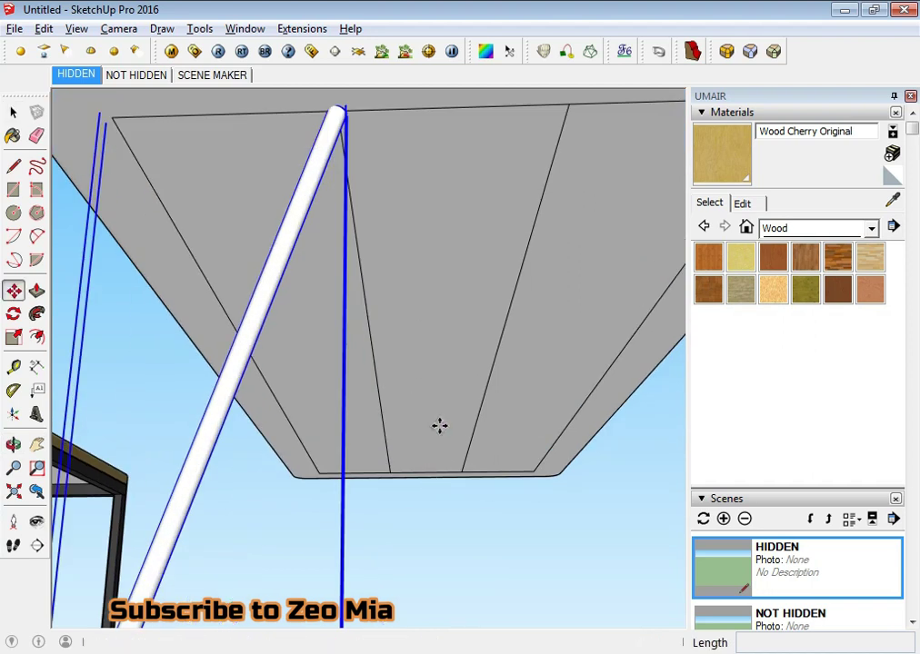
{"action": "key", "text": "ctrl"}
{"action": "left_click", "coordinate": [390, 467]}
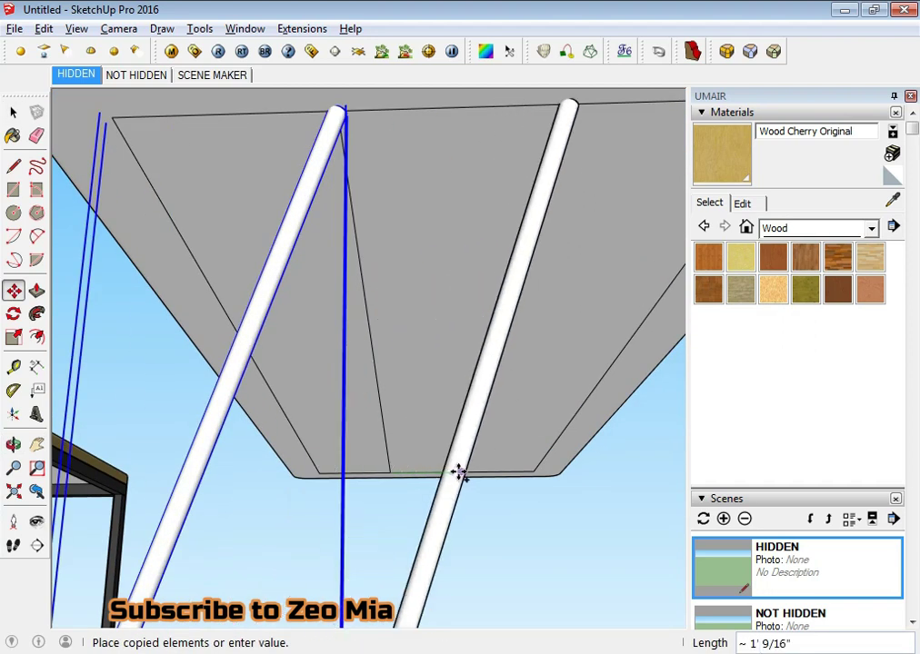
{"action": "left_click", "coordinate": [459, 474]}
{"action": "scroll", "coordinate": [466, 368], "scroll_direction": "down", "scroll_amount": 3}
{"action": "middle_click_drag", "start_coordinate": [466, 367], "coordinate": [464, 411]}
{"action": "key", "text": "space"}
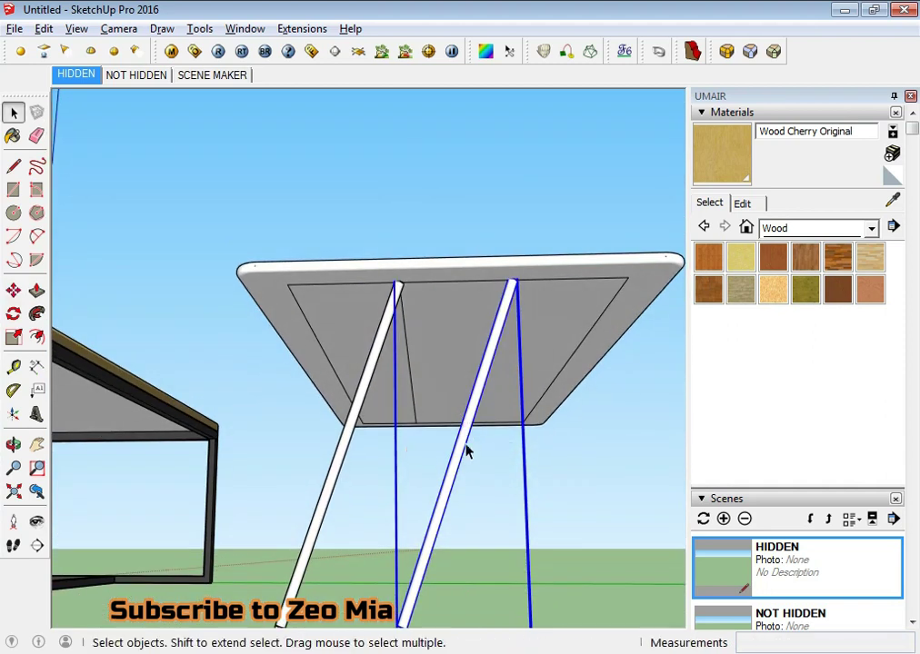
Mirror the copied leg along the red axis.
{"action": "right_click", "coordinate": [460, 442]}
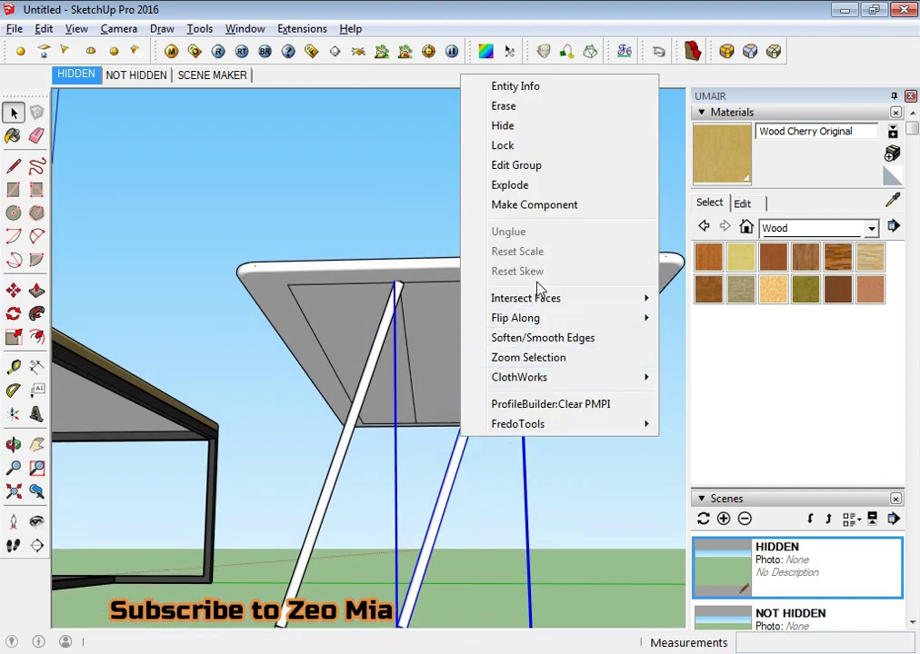
{"action": "mouse_move", "coordinate": [515, 318]}
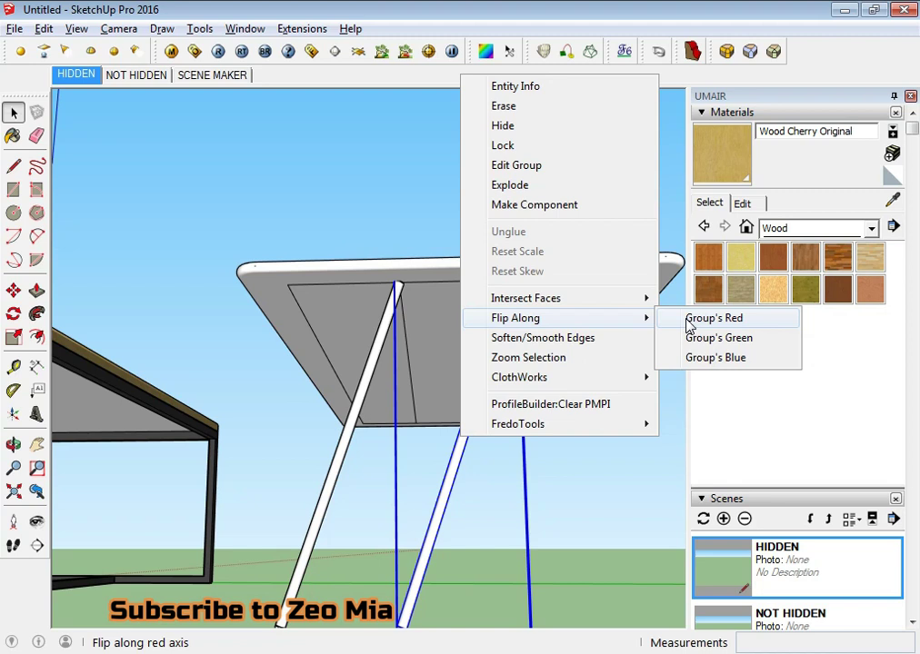
{"action": "left_click", "coordinate": [689, 319]}
{"action": "scroll", "coordinate": [564, 354], "scroll_direction": "down", "scroll_amount": 3}
{"action": "middle_click_drag", "start_coordinate": [489, 370], "coordinate": [489, 412]}
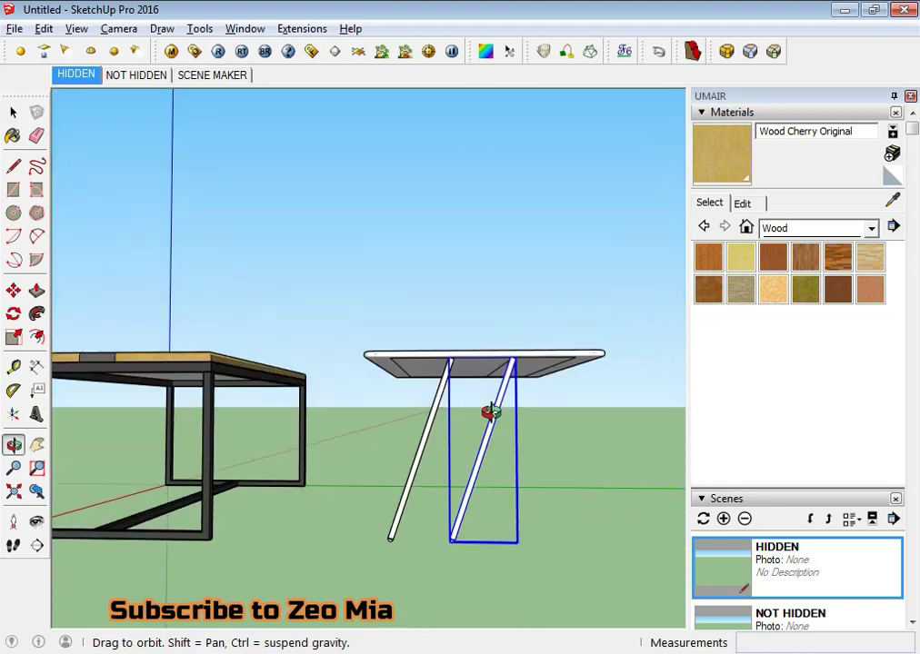
{"action": "scroll", "coordinate": [516, 389], "scroll_direction": "up", "scroll_amount": 3}
Zoom to the selected copied leg.
{"action": "right_click", "coordinate": [522, 389]}
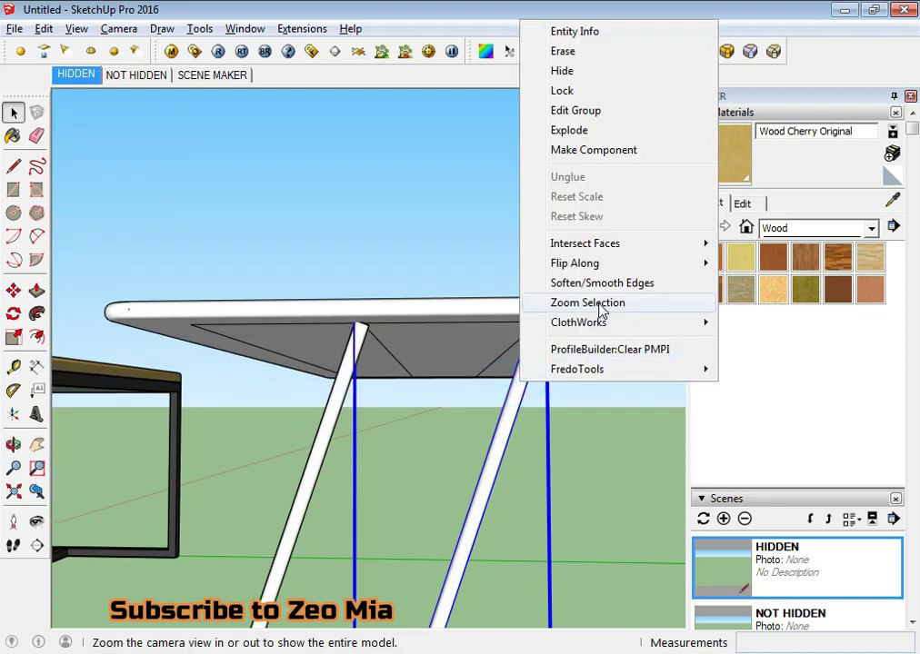
{"action": "left_click", "coordinate": [750, 287]}
{"action": "scroll", "coordinate": [460, 357], "scroll_direction": "up", "scroll_amount": 2}
{"action": "mouse_move", "coordinate": [427, 355]}
{"action": "middle_mouse_down"}
{"action": "mouse_move", "coordinate": [445, 283]}
{"action": "mouse_move", "coordinate": [391, 297]}
{"action": "mouse_move", "coordinate": [494, 467]}
{"action": "middle_mouse_up"}
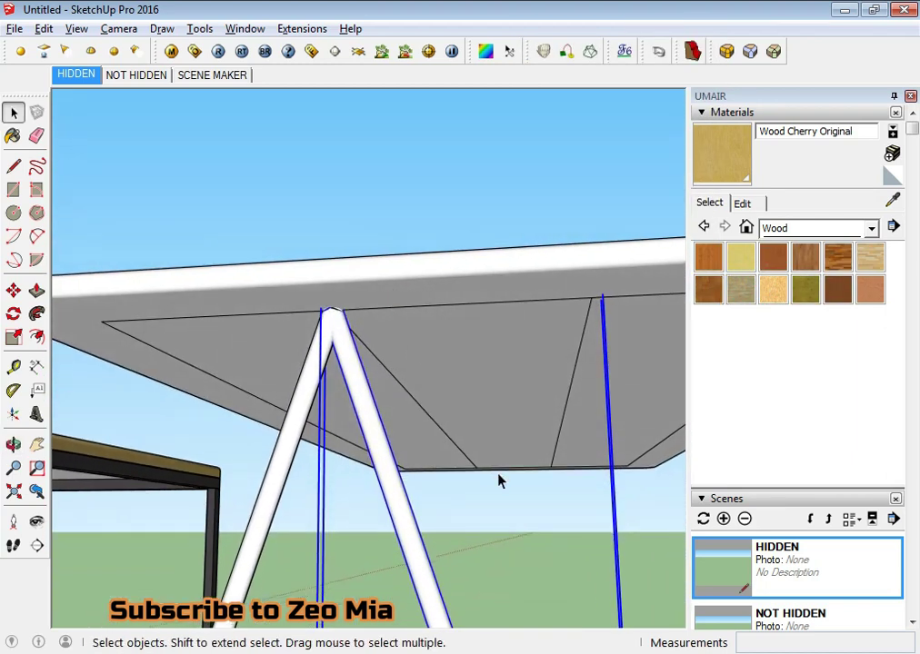
Move the copied leg into place under the tabletop.
{"action": "key", "text": "m"}
{"action": "scroll", "coordinate": [490, 472], "scroll_direction": "up", "scroll_amount": 2}
{"action": "left_click", "coordinate": [479, 466]}
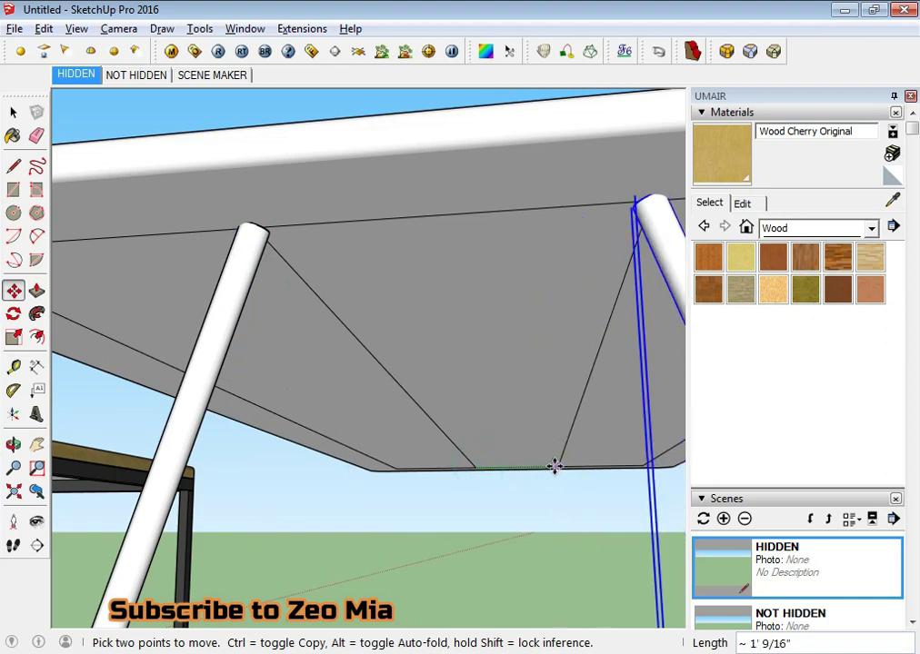
{"action": "scroll", "coordinate": [545, 445], "scroll_direction": "down", "scroll_amount": 2}
{"action": "mouse_move", "coordinate": [530, 414]}
{"action": "middle_mouse_down"}
{"action": "mouse_move", "coordinate": [501, 390]}
{"action": "mouse_move", "coordinate": [136, 373]}
{"action": "mouse_move", "coordinate": [468, 372]}
{"action": "middle_mouse_up"}
{"action": "scroll", "coordinate": [259, 353], "scroll_direction": "up", "scroll_amount": 2}
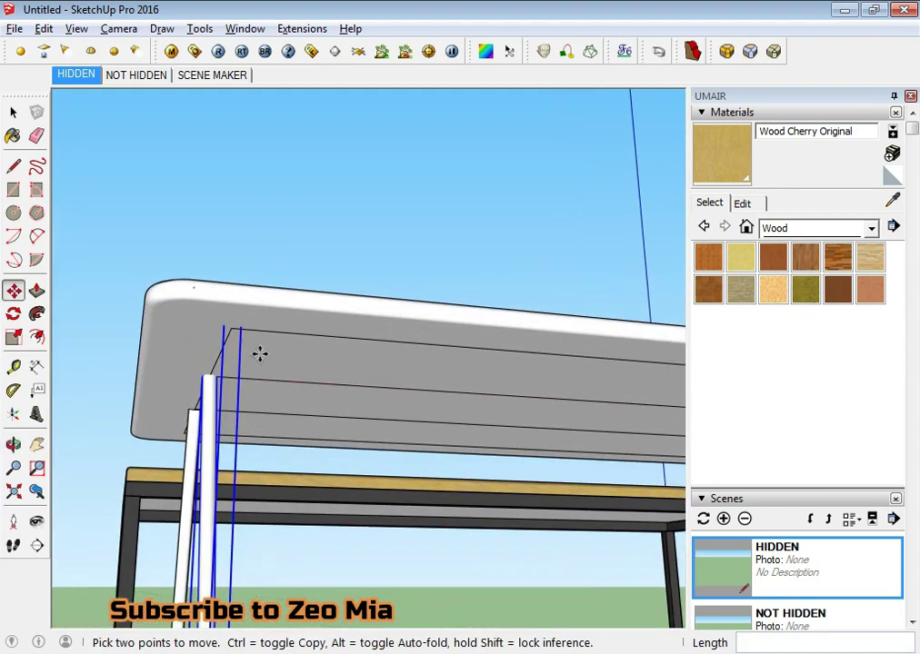
{"action": "scroll", "coordinate": [219, 325], "scroll_direction": "up", "scroll_amount": 2}
{"action": "left_click", "coordinate": [219, 318]}
{"action": "mouse_move", "coordinate": [454, 343]}
{"action": "middle_mouse_down"}
{"action": "mouse_move", "coordinate": [580, 402]}
{"action": "mouse_move", "coordinate": [462, 400]}
{"action": "mouse_move", "coordinate": [391, 443]}
{"action": "mouse_move", "coordinate": [501, 437]}
{"action": "mouse_move", "coordinate": [336, 536]}
{"action": "middle_mouse_up"}
{"action": "scroll", "coordinate": [414, 423], "scroll_direction": "down", "scroll_amount": 2}
{"action": "scroll", "coordinate": [446, 429], "scroll_direction": "down", "scroll_amount": 2}
{"action": "scroll", "coordinate": [446, 433], "scroll_direction": "down", "scroll_amount": 2}
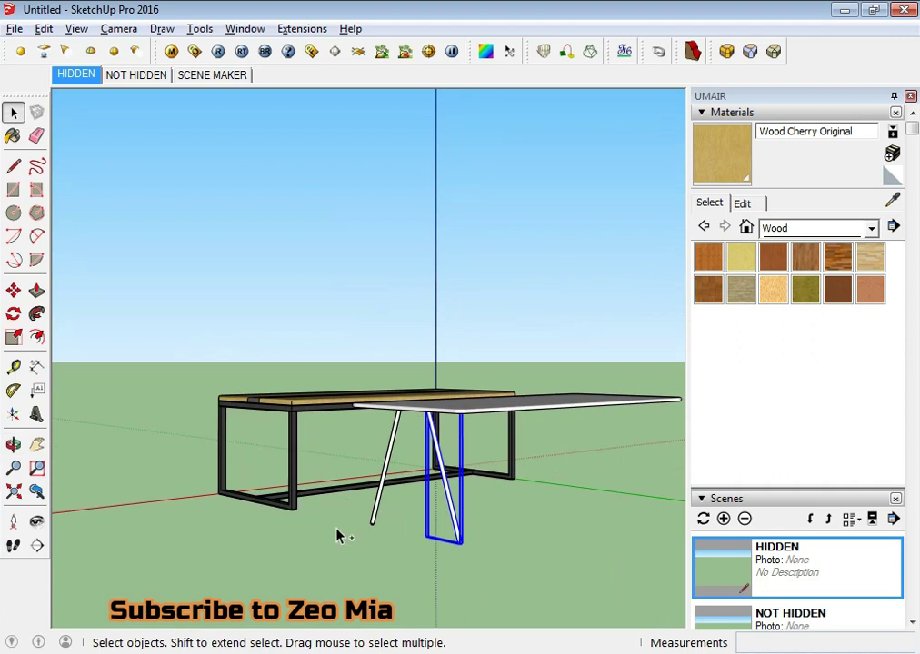
Select both slanted legs and make them a component.
{"action": "scroll", "coordinate": [406, 498], "scroll_direction": "up", "scroll_amount": 4}
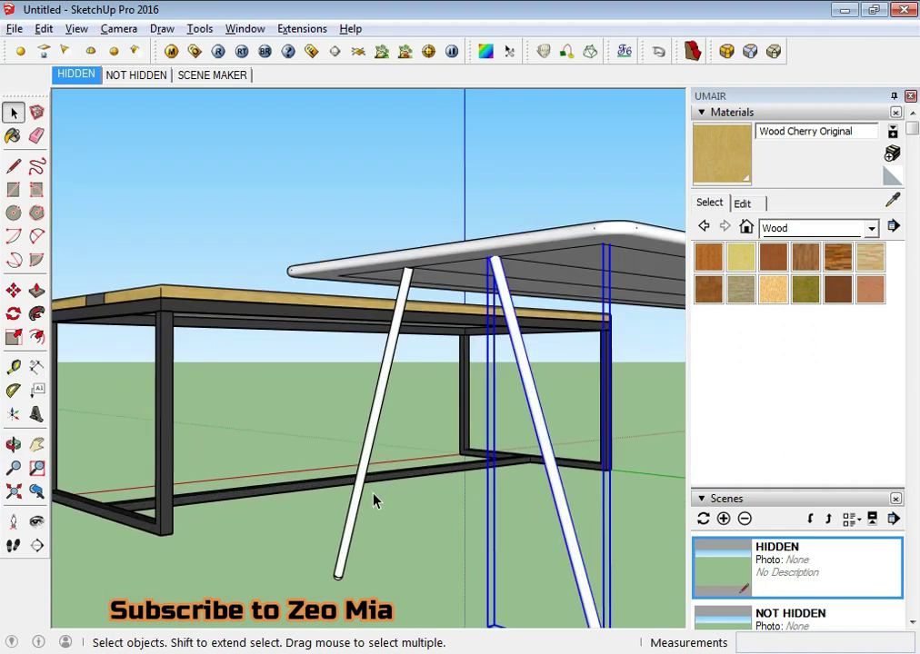
{"action": "scroll", "coordinate": [360, 491], "scroll_direction": "up", "scroll_amount": 3}
{"action": "scroll", "coordinate": [359, 488], "scroll_direction": "down", "scroll_amount": 3}
{"action": "scroll", "coordinate": [375, 504], "scroll_direction": "down", "scroll_amount": 3}
{"action": "scroll", "coordinate": [411, 526], "scroll_direction": "up", "scroll_amount": 1}
{"action": "scroll", "coordinate": [411, 526], "scroll_direction": "up", "scroll_amount": 2}
{"action": "scroll", "coordinate": [427, 521], "scroll_direction": "up", "scroll_amount": 2}
{"action": "left_click", "coordinate": [425, 521]}
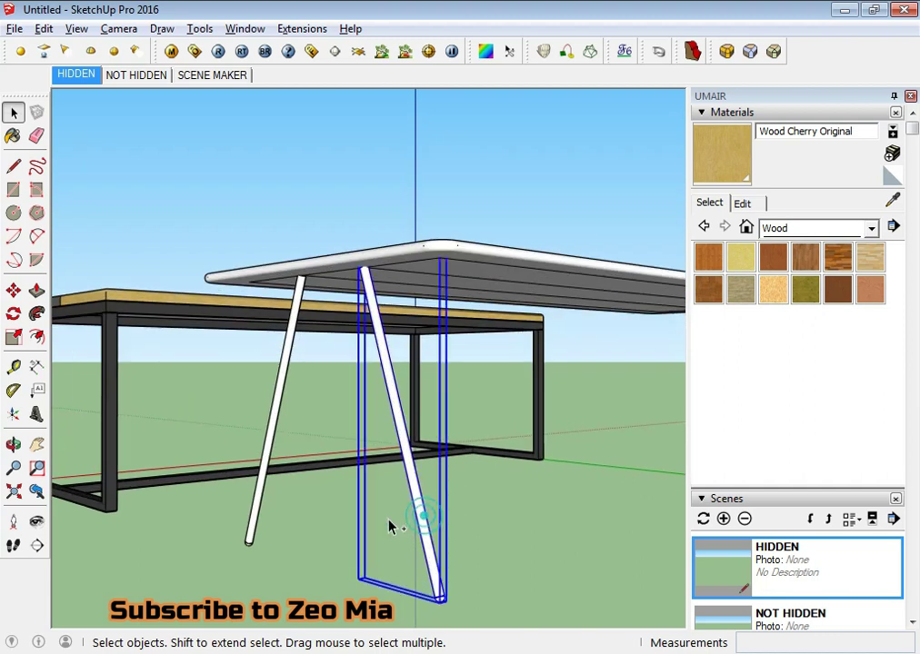
{"action": "right_click", "coordinate": [270, 459]}
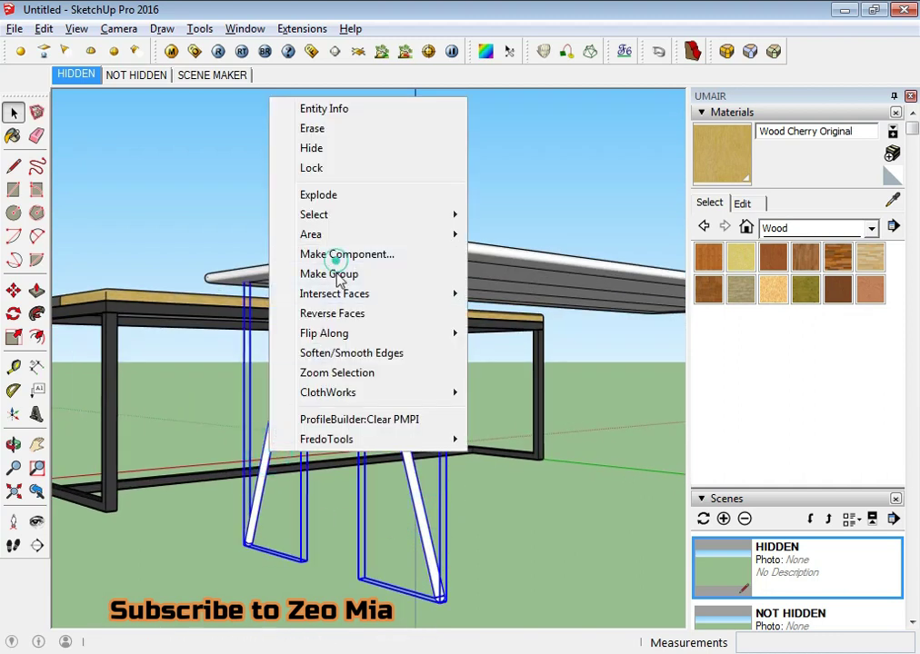
{"action": "left_click", "coordinate": [335, 258]}
{"action": "left_click", "coordinate": [482, 461]}
Copy the leg component to the far corner of the tabletop.
{"action": "mouse_move", "coordinate": [426, 353]}
{"action": "middle_mouse_down"}
{"action": "mouse_move", "coordinate": [334, 278]}
{"action": "mouse_move", "coordinate": [353, 300]}
{"action": "middle_mouse_up"}
{"action": "scroll", "coordinate": [338, 270], "scroll_direction": "up", "scroll_amount": 2}
{"action": "key", "text": "m"}
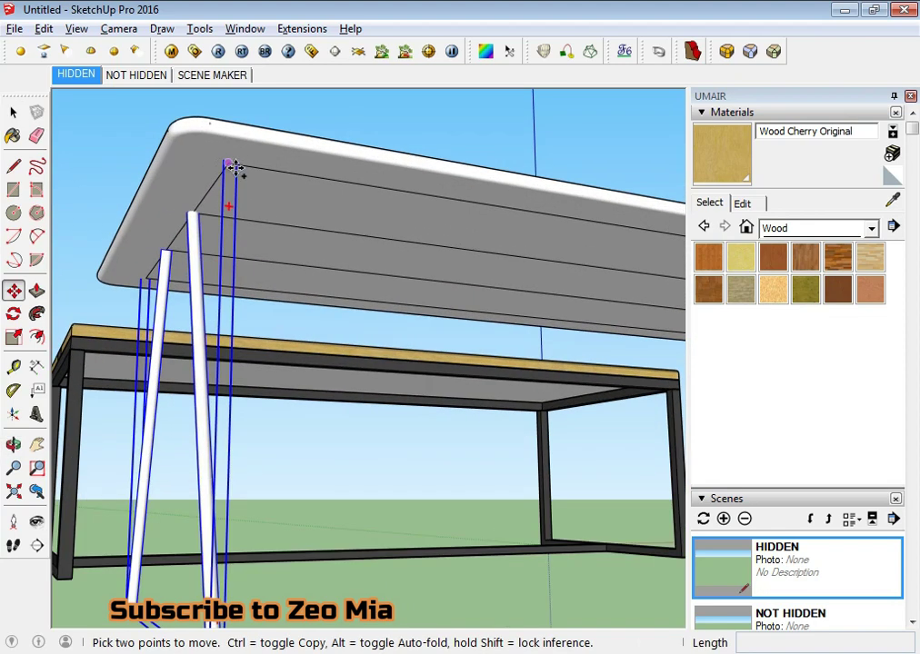
{"action": "key", "text": "ctrl"}
{"action": "left_click", "coordinate": [233, 167]}
{"action": "mouse_move", "coordinate": [328, 189]}
{"action": "middle_mouse_down"}
{"action": "mouse_move", "coordinate": [275, 199]}
{"action": "mouse_move", "coordinate": [429, 273]}
{"action": "mouse_move", "coordinate": [534, 275]}
{"action": "middle_mouse_up"}
{"action": "left_click", "coordinate": [557, 277]}
{"action": "key", "text": "space"}
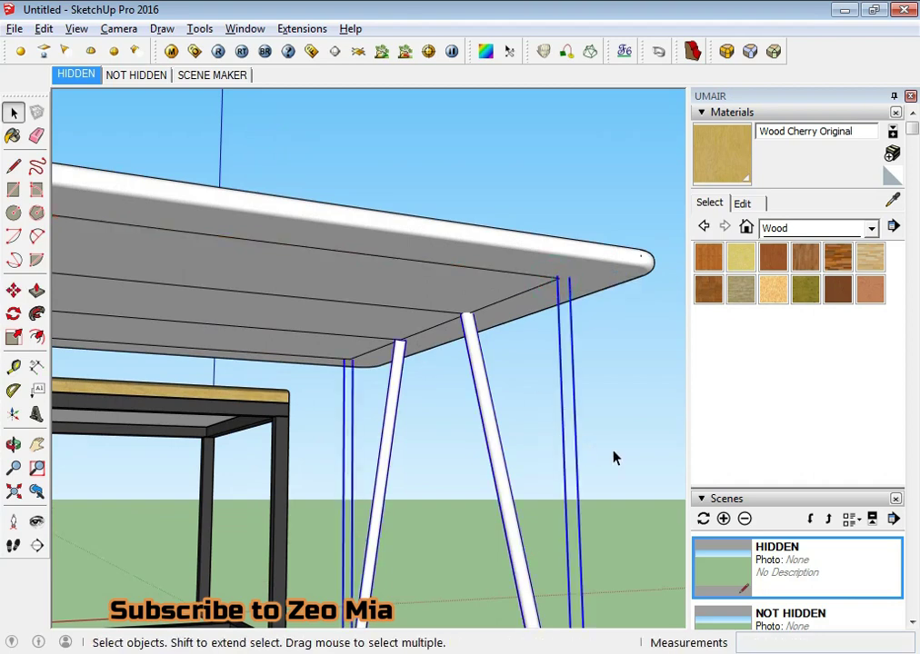
{"action": "scroll", "coordinate": [343, 343], "scroll_direction": "down", "scroll_amount": 3}
{"action": "mouse_move", "coordinate": [342, 343]}
{"action": "middle_mouse_down"}
{"action": "mouse_move", "coordinate": [218, 349]}
{"action": "mouse_move", "coordinate": [605, 407]}
{"action": "mouse_move", "coordinate": [554, 425]}
{"action": "mouse_move", "coordinate": [366, 437]}
{"action": "middle_mouse_up"}
{"action": "scroll", "coordinate": [406, 515], "scroll_direction": "up", "scroll_amount": 4}
{"action": "mouse_move", "coordinate": [407, 515]}
{"action": "middle_mouse_down"}
{"action": "mouse_move", "coordinate": [370, 447]}
{"action": "mouse_move", "coordinate": [373, 405]}
{"action": "mouse_move", "coordinate": [328, 517]}
{"action": "middle_mouse_up"}
Pick the Metal Corrugated Shiny material from the Metal category.
{"action": "key", "text": "alt+Tab"}
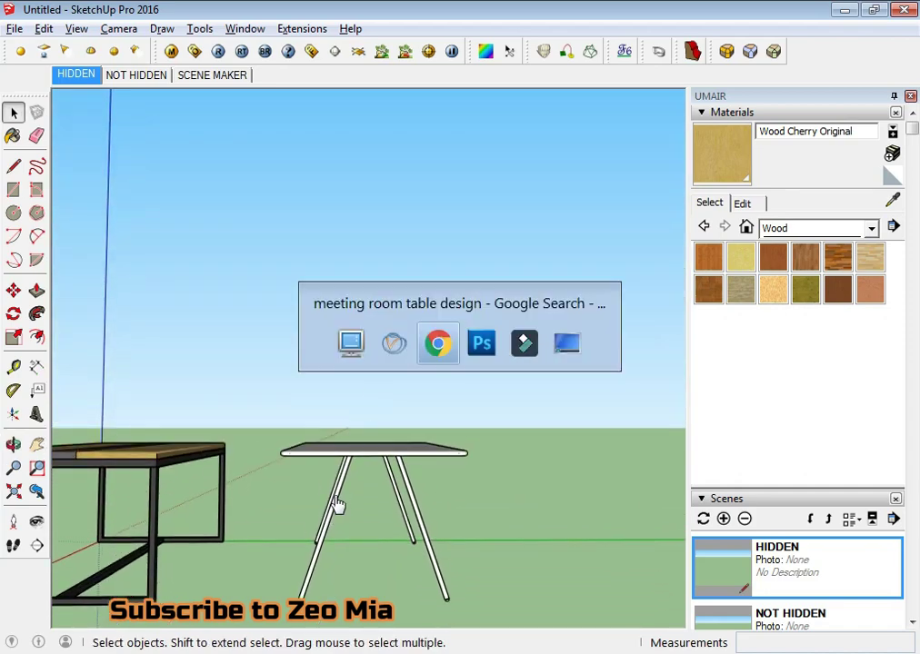
{"action": "key", "text": "alt+Tab"}
{"action": "mouse_move", "coordinate": [341, 455]}
{"action": "middle_mouse_down"}
{"action": "mouse_move", "coordinate": [352, 425]}
{"action": "mouse_move", "coordinate": [339, 421]}
{"action": "mouse_move", "coordinate": [375, 456]}
{"action": "mouse_move", "coordinate": [362, 403]}
{"action": "mouse_move", "coordinate": [410, 359]}
{"action": "mouse_move", "coordinate": [411, 380]}
{"action": "mouse_move", "coordinate": [521, 419]}
{"action": "middle_mouse_up"}
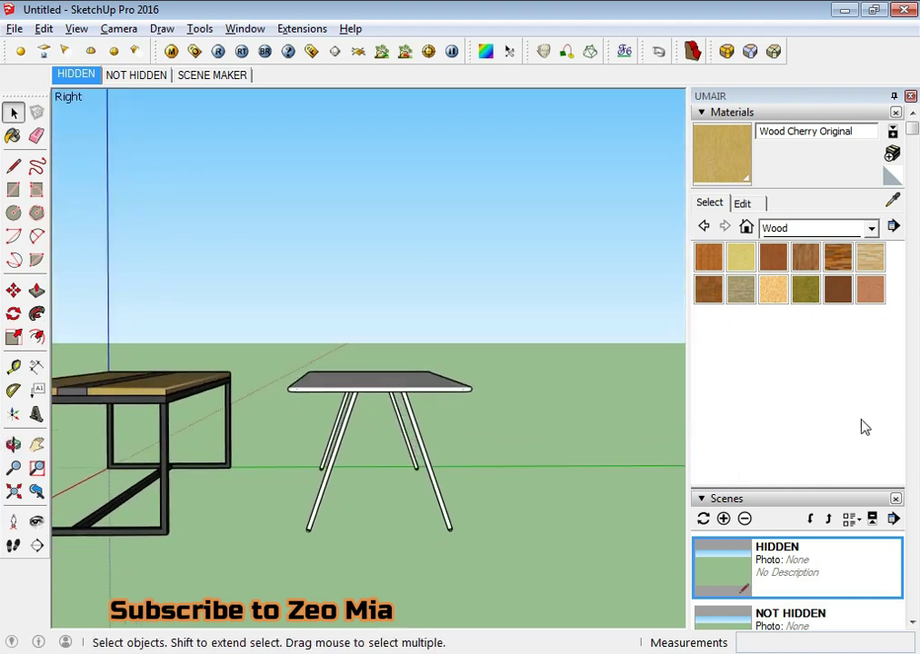
{"action": "left_click", "coordinate": [765, 229]}
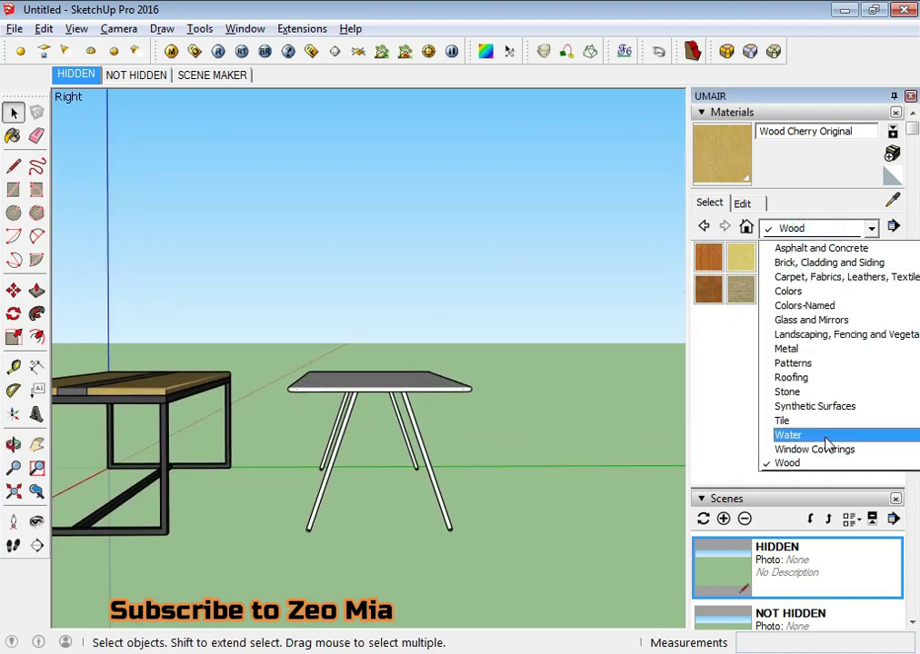
{"action": "left_click", "coordinate": [808, 350]}
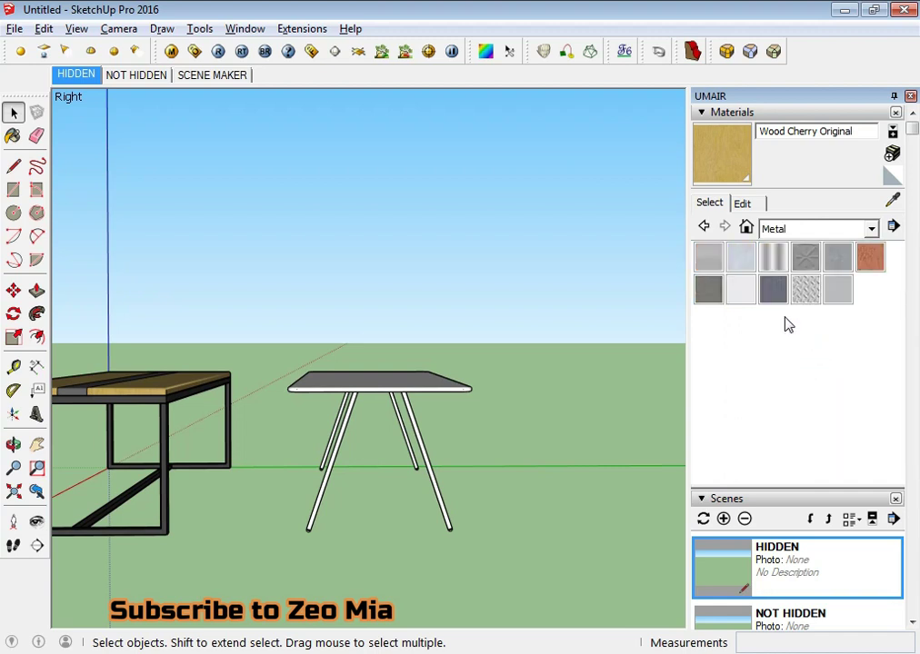
{"action": "left_click", "coordinate": [772, 258]}
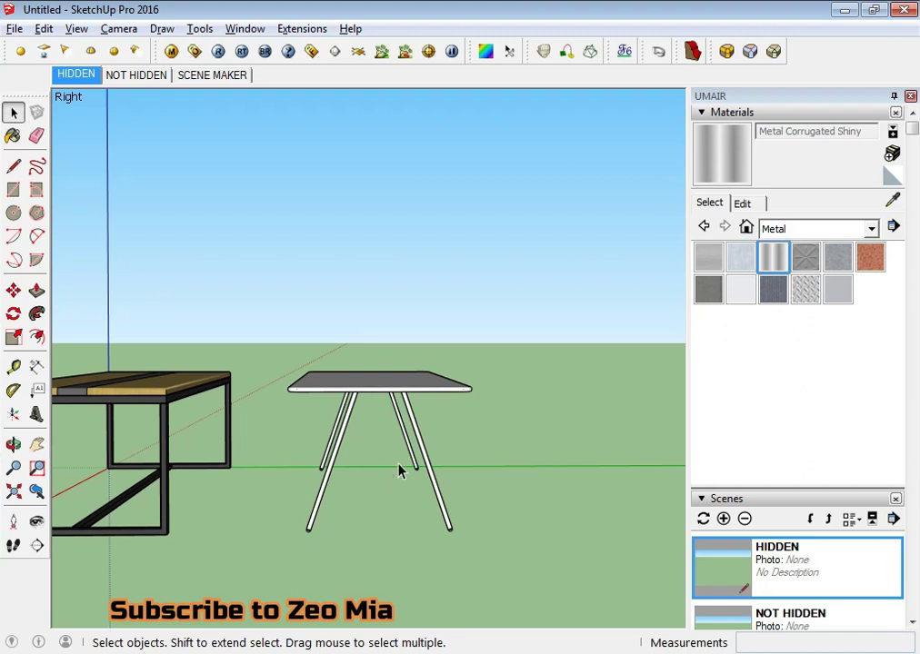
Paint the white table's right leg with Metal Corrugated Shiny inside the table component.
{"action": "scroll", "coordinate": [400, 470], "scroll_direction": "up", "scroll_amount": 3}
{"action": "double_click", "coordinate": [443, 435]}
{"action": "scroll", "coordinate": [446, 440], "scroll_direction": "up", "scroll_amount": 2}
{"action": "left_click", "coordinate": [444, 439]}
{"action": "left_click", "coordinate": [625, 411]}
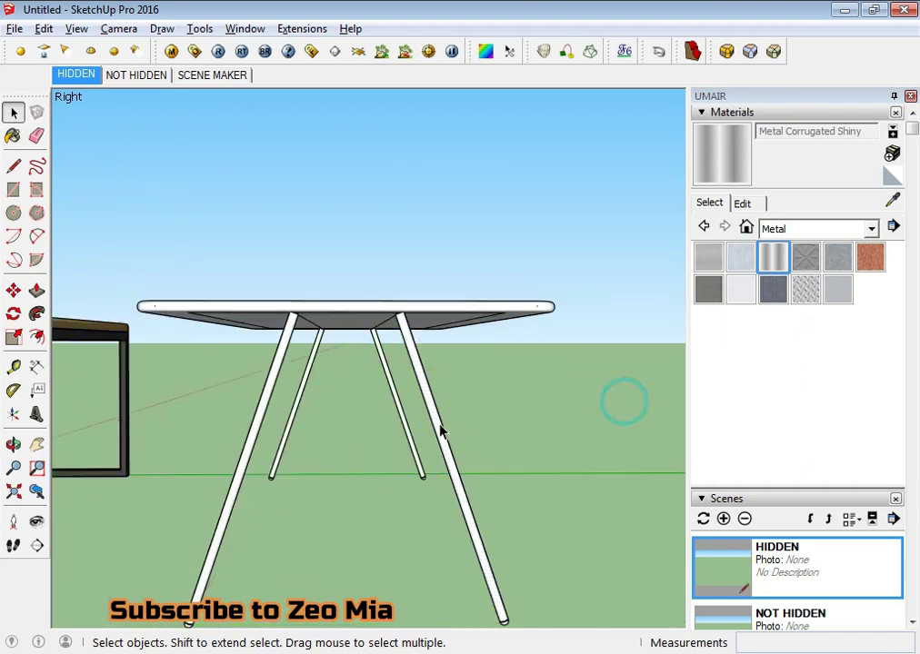
{"action": "left_click", "coordinate": [442, 432]}
{"action": "double_click", "coordinate": [437, 437]}
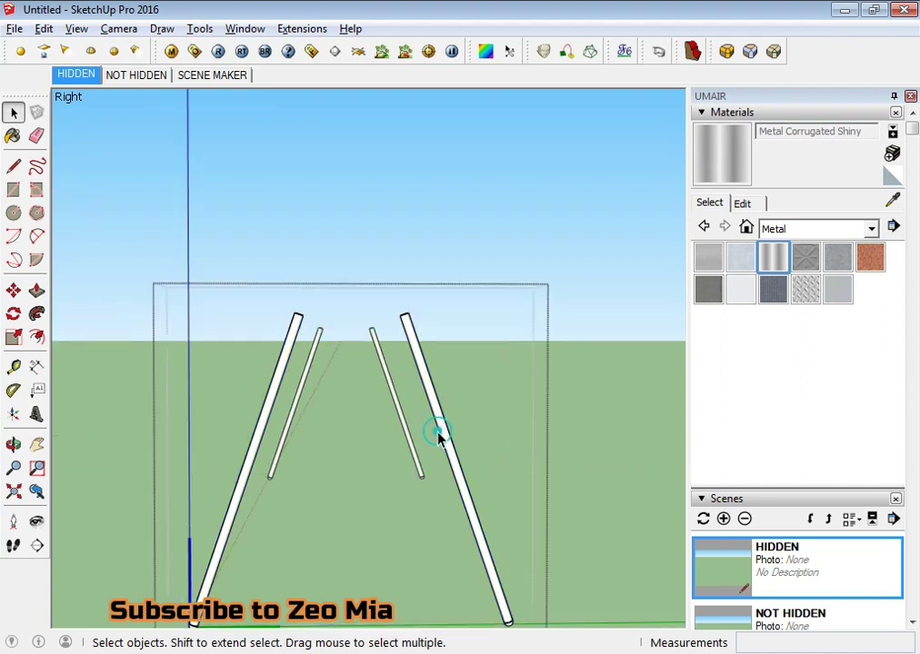
{"action": "left_click", "coordinate": [429, 383]}
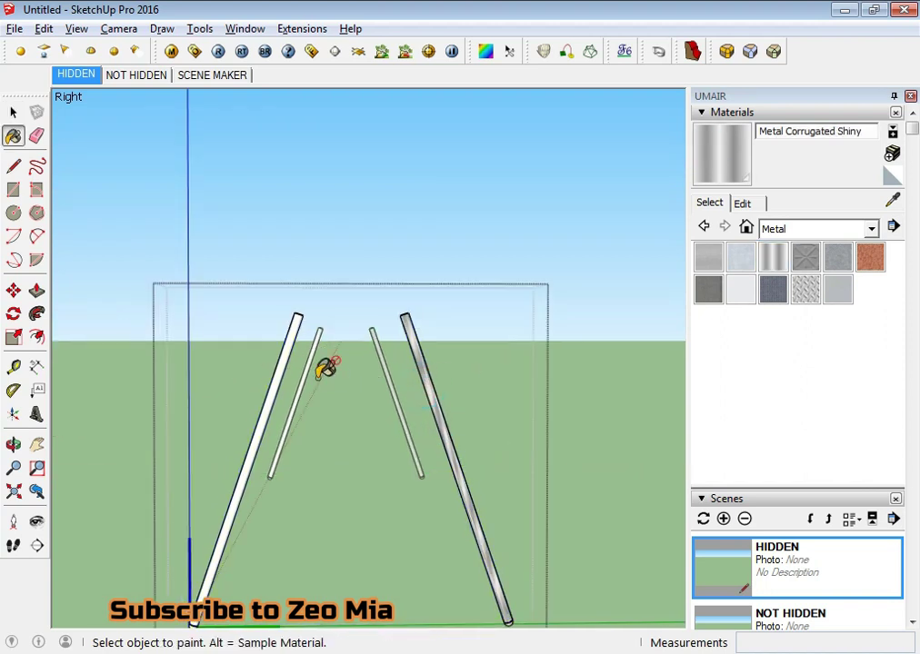
{"action": "scroll", "coordinate": [291, 350], "scroll_direction": "up", "scroll_amount": 2}
{"action": "scroll", "coordinate": [291, 349], "scroll_direction": "up", "scroll_amount": 2}
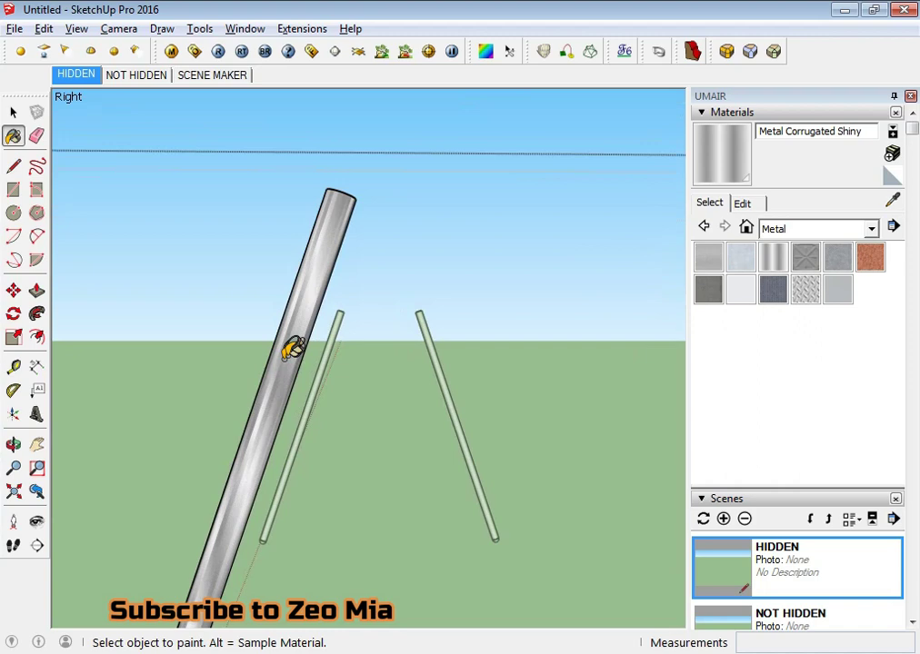
{"action": "key", "text": "space"}
{"action": "scroll", "coordinate": [298, 359], "scroll_direction": "down", "scroll_amount": 4}
{"action": "scroll", "coordinate": [298, 359], "scroll_direction": "down", "scroll_amount": 2}
{"action": "left_click", "coordinate": [316, 367]}
{"action": "scroll", "coordinate": [316, 367], "scroll_direction": "down", "scroll_amount": 3}
Orbit to a higher view showing both tables.
{"action": "mouse_move", "coordinate": [319, 375]}
{"action": "middle_mouse_down"}
{"action": "mouse_move", "coordinate": [499, 406]}
{"action": "mouse_move", "coordinate": [362, 437]}
{"action": "middle_mouse_up"}
{"action": "scroll", "coordinate": [362, 437], "scroll_direction": "up", "scroll_amount": 2}
{"action": "scroll", "coordinate": [357, 353], "scroll_direction": "up", "scroll_amount": 2}
{"action": "mouse_move", "coordinate": [358, 351]}
{"action": "middle_mouse_down"}
{"action": "mouse_move", "coordinate": [462, 386]}
{"action": "mouse_move", "coordinate": [346, 345]}
{"action": "mouse_move", "coordinate": [455, 382]}
{"action": "mouse_move", "coordinate": [407, 433]}
{"action": "middle_mouse_up"}
{"action": "scroll", "coordinate": [455, 389], "scroll_direction": "down", "scroll_amount": 3}
{"action": "scroll", "coordinate": [455, 389], "scroll_direction": "down", "scroll_amount": 3}
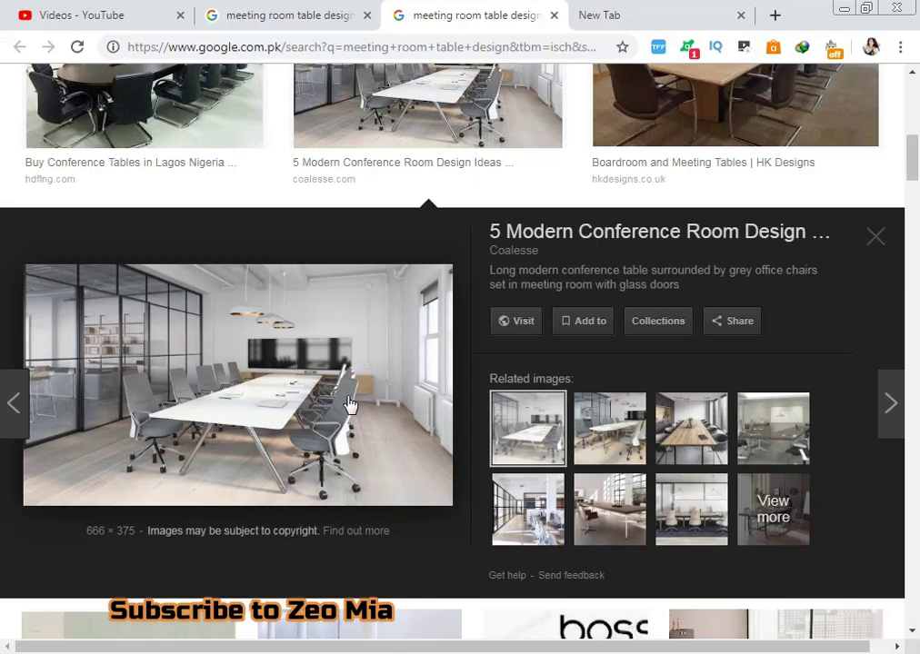
{"action": "scroll", "coordinate": [350, 404], "scroll_direction": "down", "scroll_amount": 2}
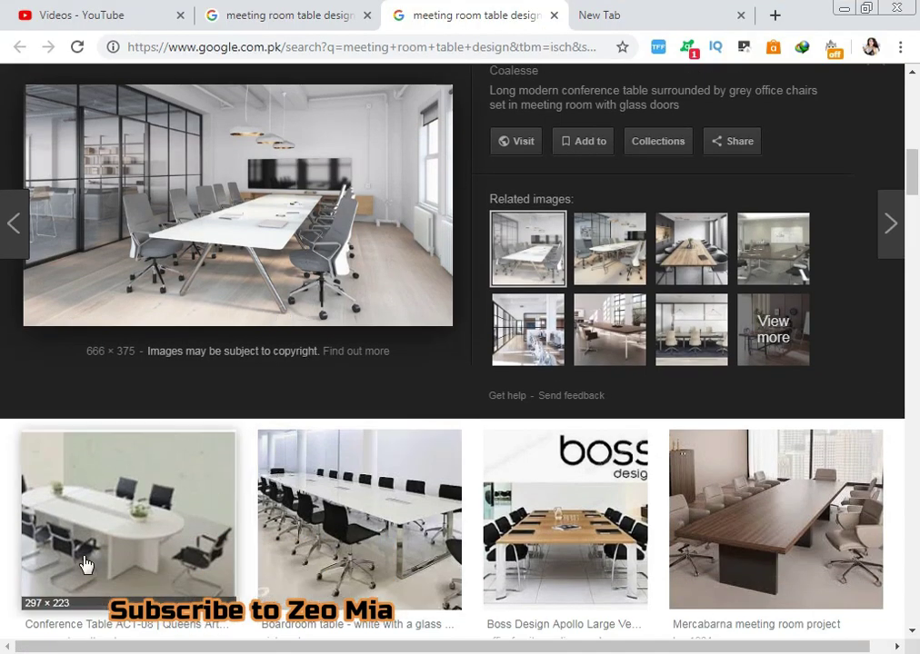
Preview the white oval Conference Table ACT-08 image, then return to the grey table in SketchUp.
{"action": "left_click", "coordinate": [138, 544]}
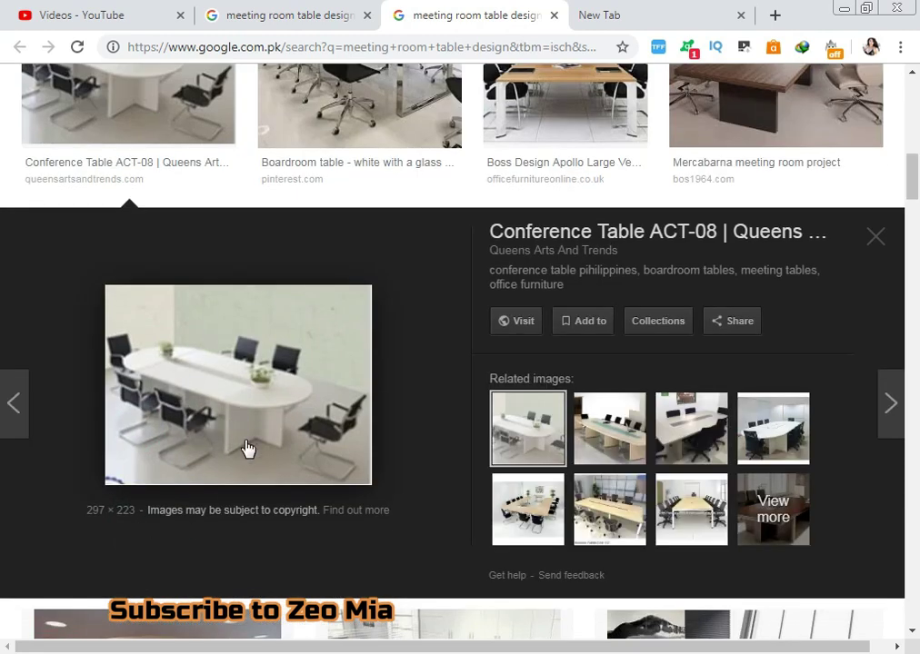
{"action": "key", "text": "alt+Tab"}
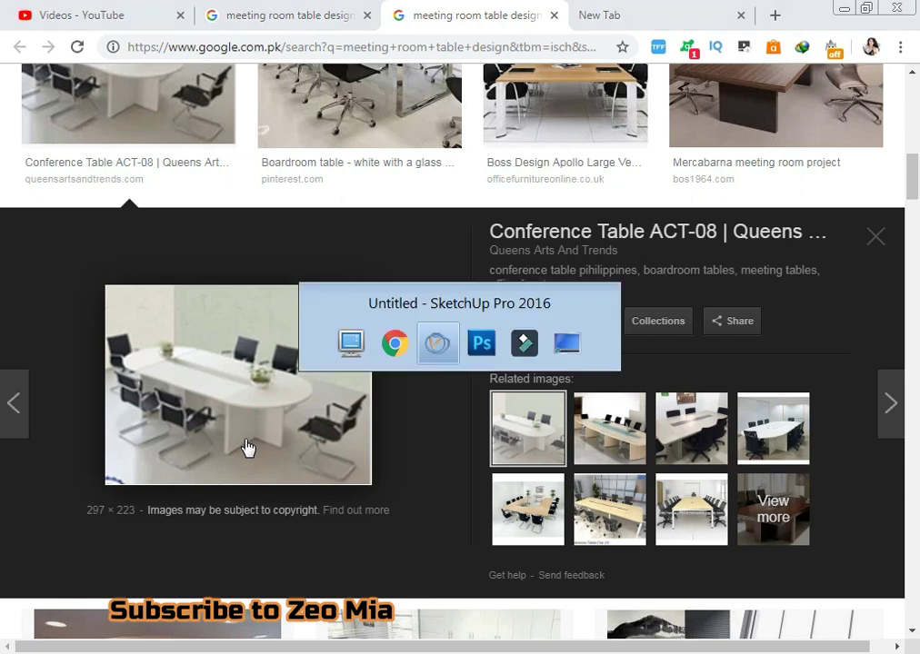
{"action": "scroll", "coordinate": [409, 410], "scroll_direction": "up", "scroll_amount": 5}
{"action": "middle_click_drag", "start_coordinate": [367, 380], "coordinate": [351, 343]}
Paste the copied white tabletop beside the metal-legged table and move it higher up.
{"action": "left_click_drag", "start_coordinate": [352, 343], "coordinate": [359, 228]}
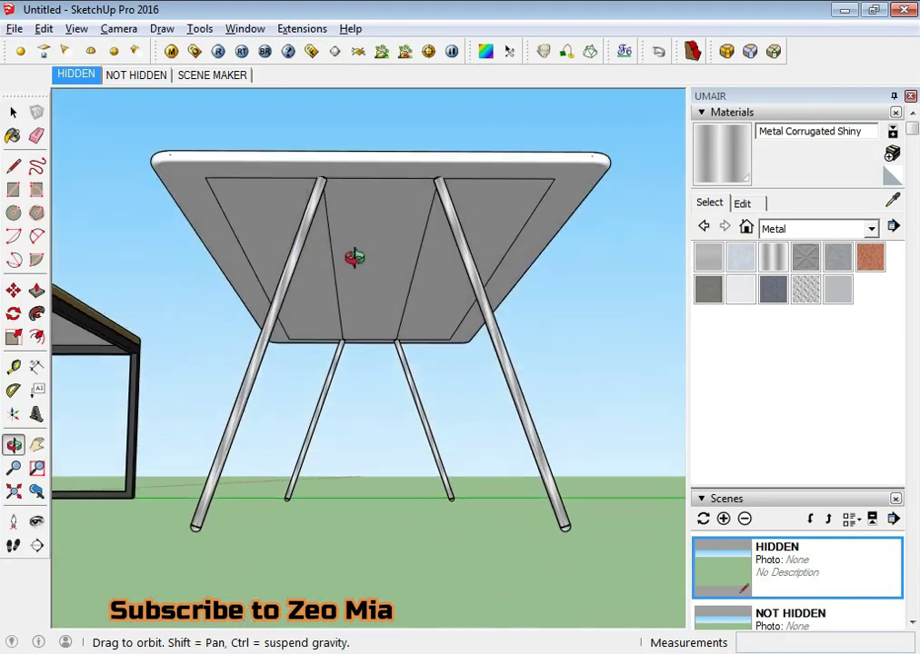
{"action": "mouse_move", "coordinate": [359, 237]}
{"action": "middle_mouse_down"}
{"action": "mouse_move", "coordinate": [686, 306]}
{"action": "mouse_move", "coordinate": [497, 287]}
{"action": "mouse_move", "coordinate": [497, 209]}
{"action": "mouse_move", "coordinate": [437, 416]}
{"action": "middle_mouse_up"}
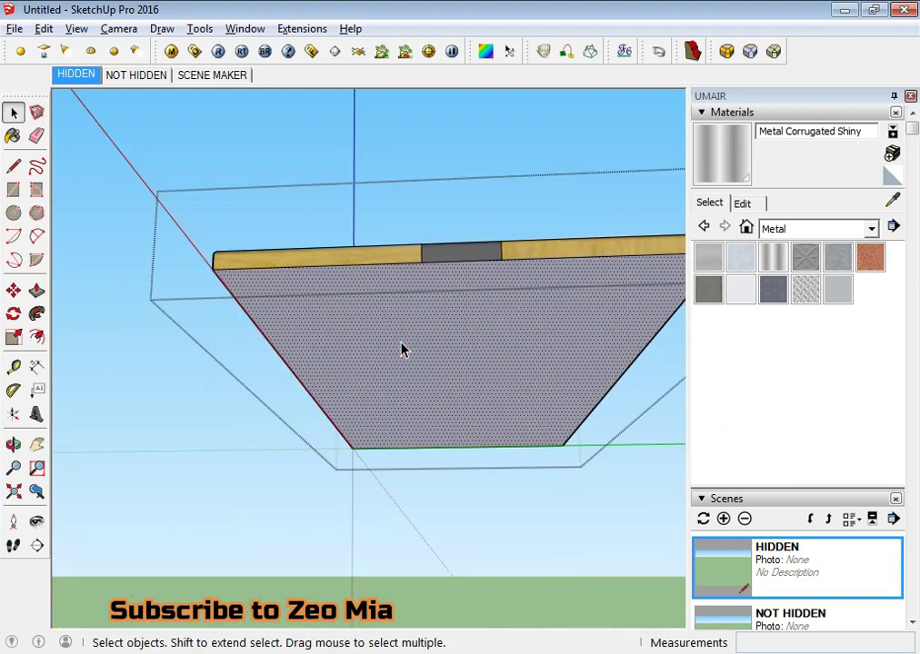
{"action": "mouse_move", "coordinate": [403, 350]}
{"action": "middle_mouse_down"}
{"action": "mouse_move", "coordinate": [402, 308]}
{"action": "mouse_move", "coordinate": [470, 358]}
{"action": "mouse_move", "coordinate": [216, 439]}
{"action": "mouse_move", "coordinate": [345, 411]}
{"action": "middle_mouse_up"}
{"action": "key", "text": "ctrl+v"}
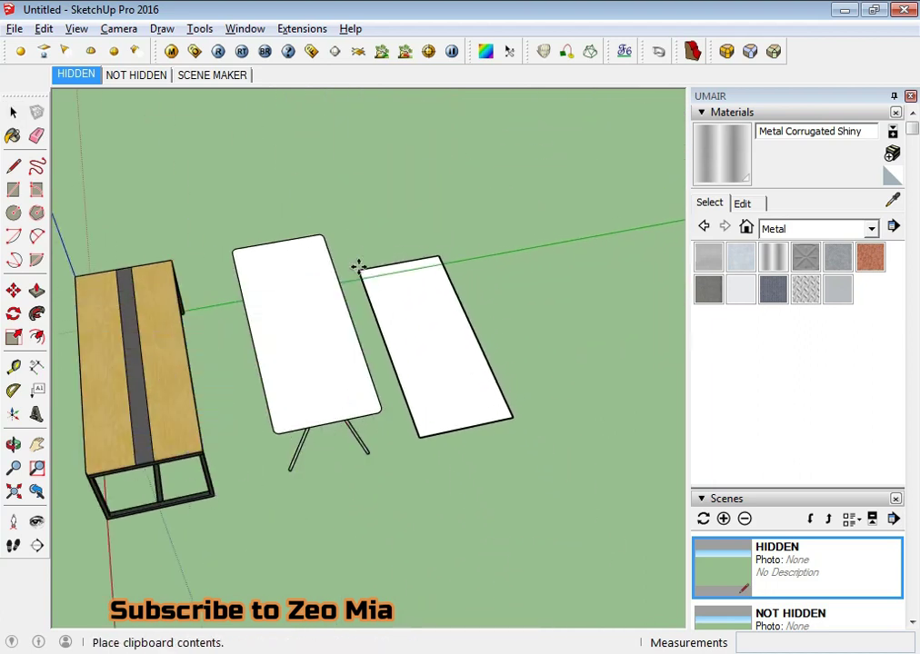
{"action": "left_click", "coordinate": [372, 273]}
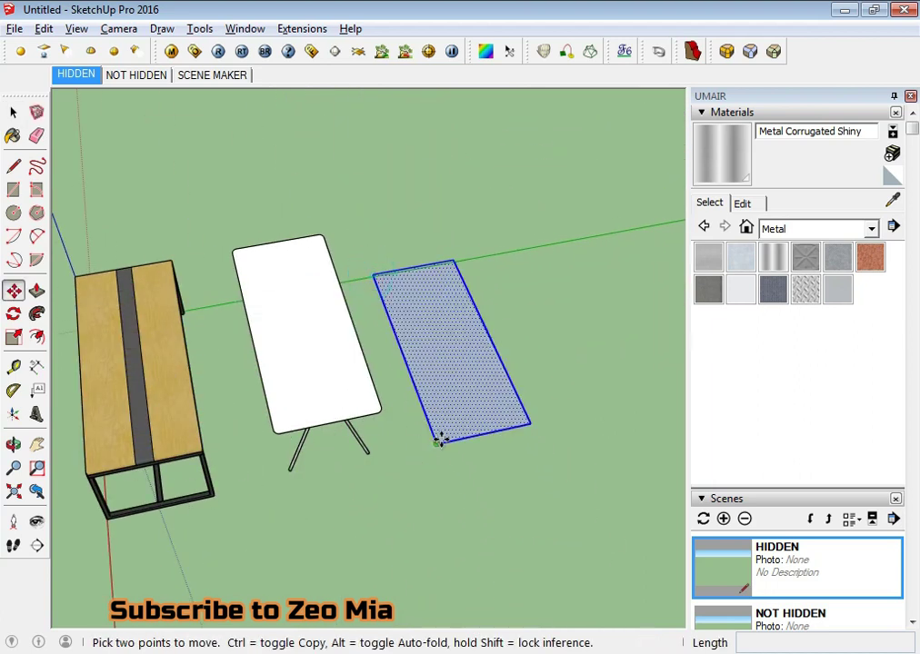
{"action": "left_click", "coordinate": [439, 440]}
{"action": "left_click", "coordinate": [165, 435]}
{"action": "key", "text": "space"}
Turn the new panel to face the view and open its group for editing.
{"action": "mouse_move", "coordinate": [446, 430]}
{"action": "middle_mouse_down"}
{"action": "mouse_move", "coordinate": [366, 148]}
{"action": "mouse_move", "coordinate": [439, 345]}
{"action": "middle_mouse_up"}
{"action": "scroll", "coordinate": [439, 344], "scroll_direction": "up", "scroll_amount": 5}
{"action": "right_click", "coordinate": [445, 368]}
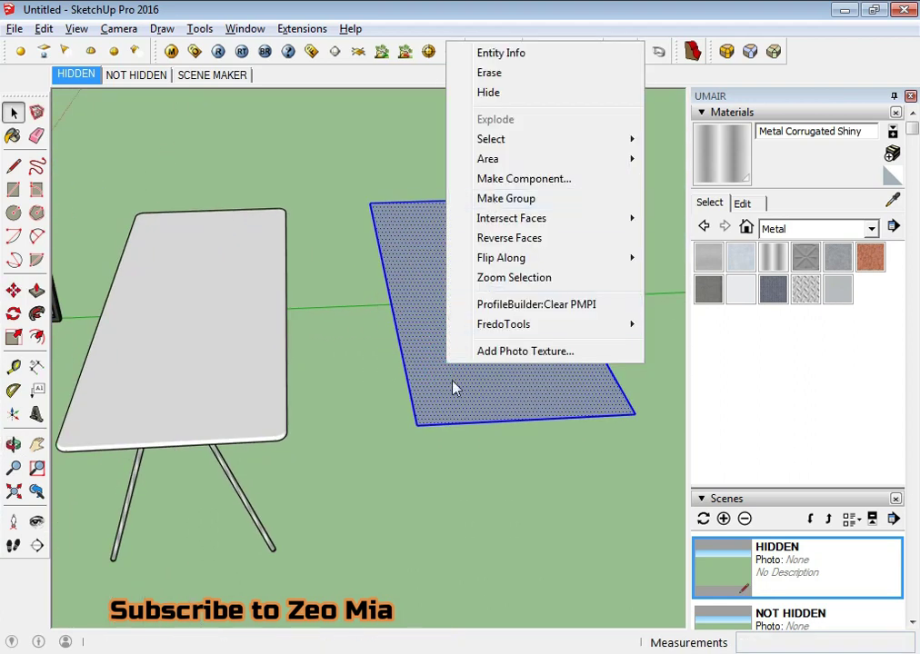
{"action": "left_click", "coordinate": [455, 389]}
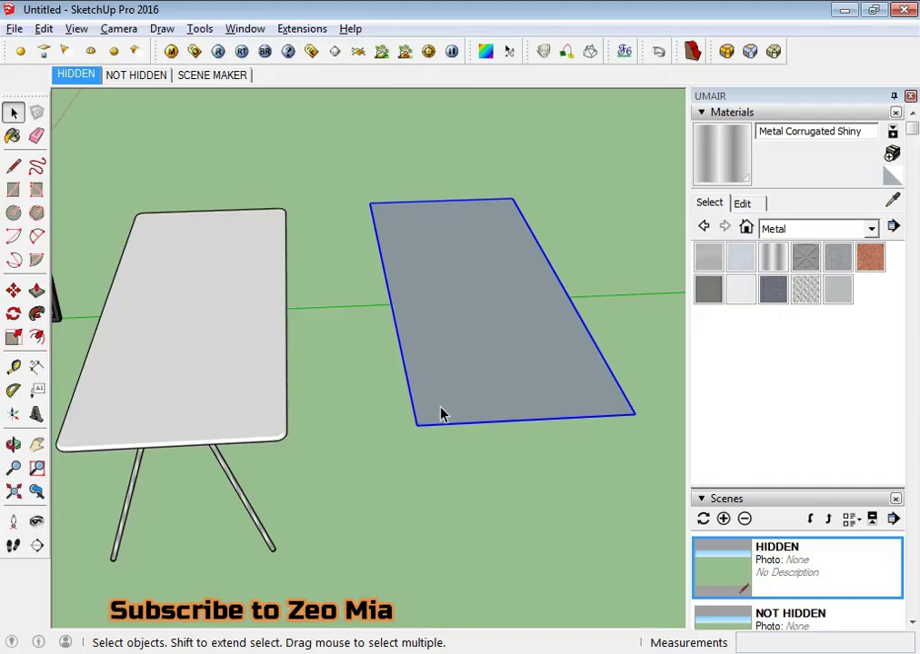
{"action": "mouse_move", "coordinate": [439, 413]}
{"action": "middle_mouse_down"}
{"action": "mouse_move", "coordinate": [447, 431]}
{"action": "mouse_move", "coordinate": [340, 455]}
{"action": "mouse_move", "coordinate": [364, 400]}
{"action": "mouse_move", "coordinate": [370, 442]}
{"action": "mouse_move", "coordinate": [364, 431]}
{"action": "mouse_move", "coordinate": [503, 512]}
{"action": "mouse_move", "coordinate": [391, 457]}
{"action": "middle_mouse_up"}
{"action": "double_click", "coordinate": [364, 431]}
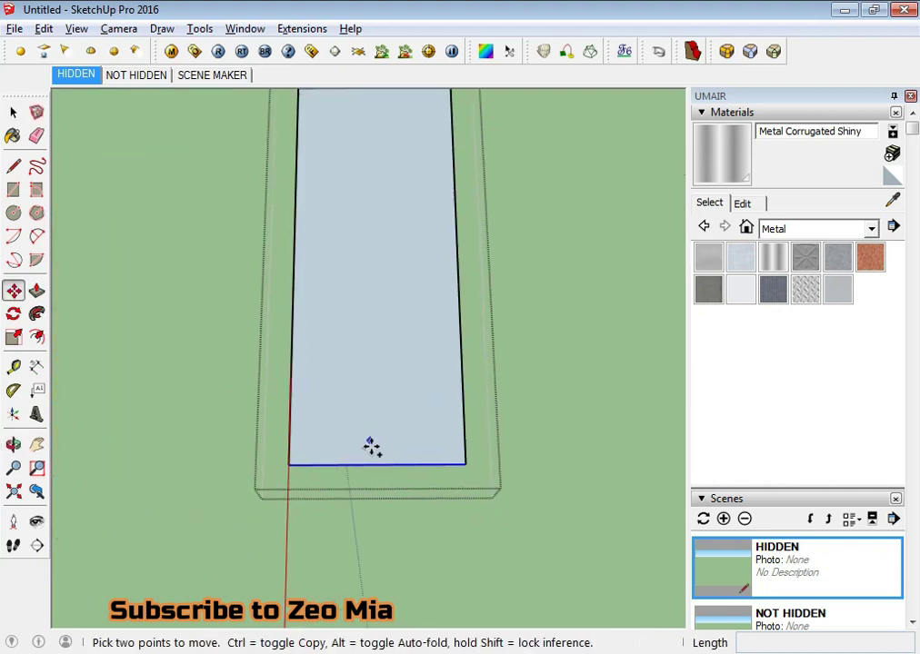
Check the reference images, abandoning a started edge copy and a Push/Pull on the slab.
{"action": "left_click", "coordinate": [372, 446], "text": "ctrl"}
{"action": "key", "text": "space"}
{"action": "key", "text": "alt+Tab"}
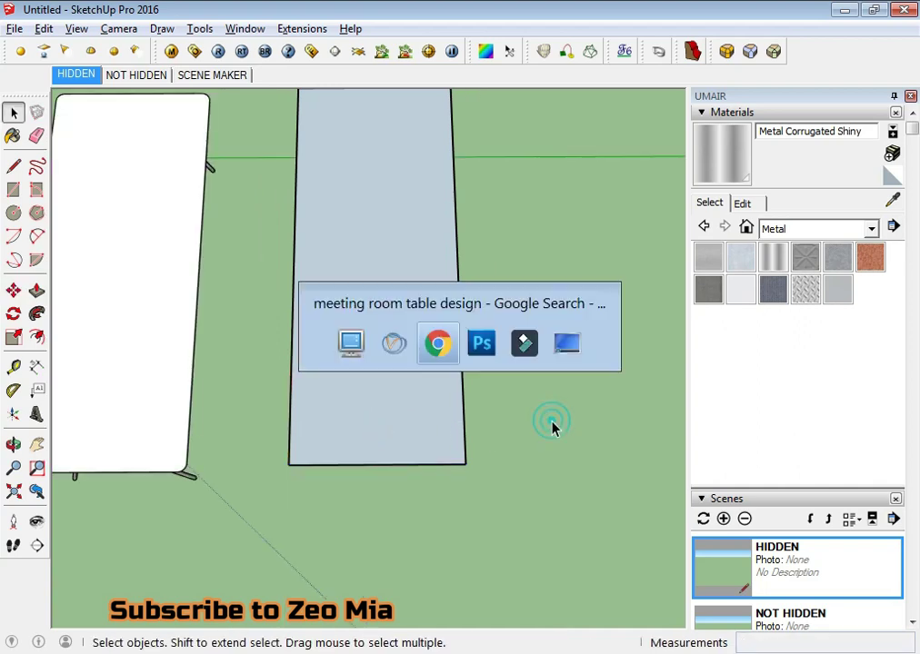
{"action": "key", "text": "alt+Tab"}
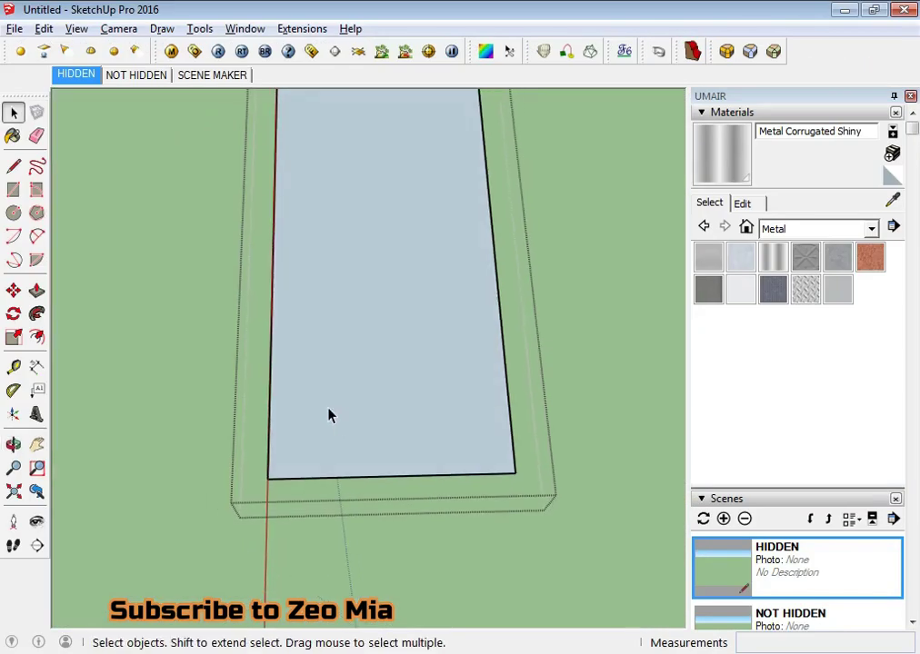
{"action": "key", "text": "p"}
{"action": "left_click", "coordinate": [328, 421]}
{"action": "key", "text": "space"}
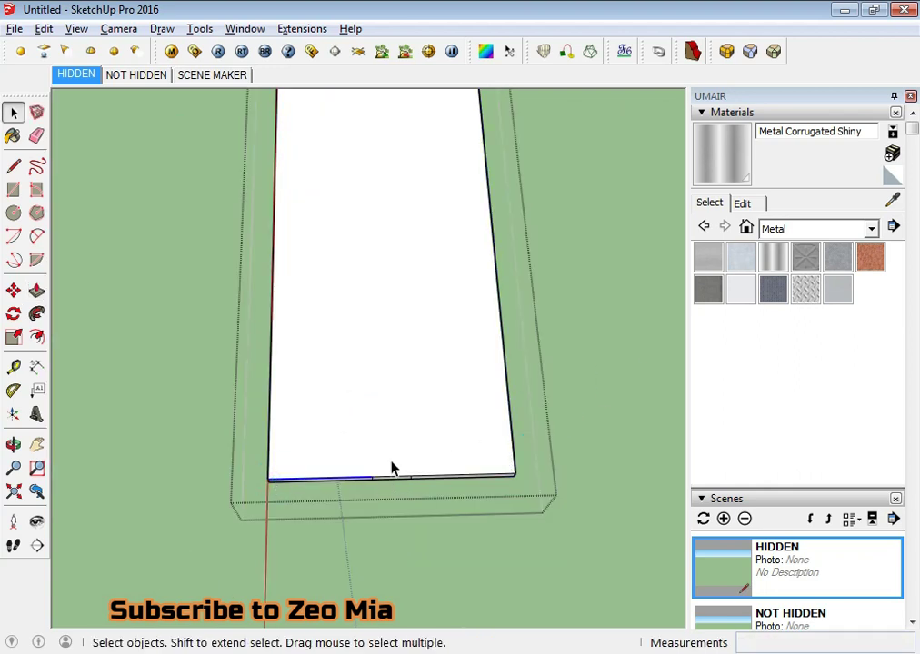
{"action": "scroll", "coordinate": [393, 467], "scroll_direction": "up", "scroll_amount": 3}
{"action": "middle_click_drag", "start_coordinate": [403, 495], "coordinate": [378, 473]}
Copy the slab's near end edge 9 1/8" inward as the first cross line.
{"action": "key", "text": "e"}
{"action": "scroll", "coordinate": [381, 470], "scroll_direction": "up", "scroll_amount": 2}
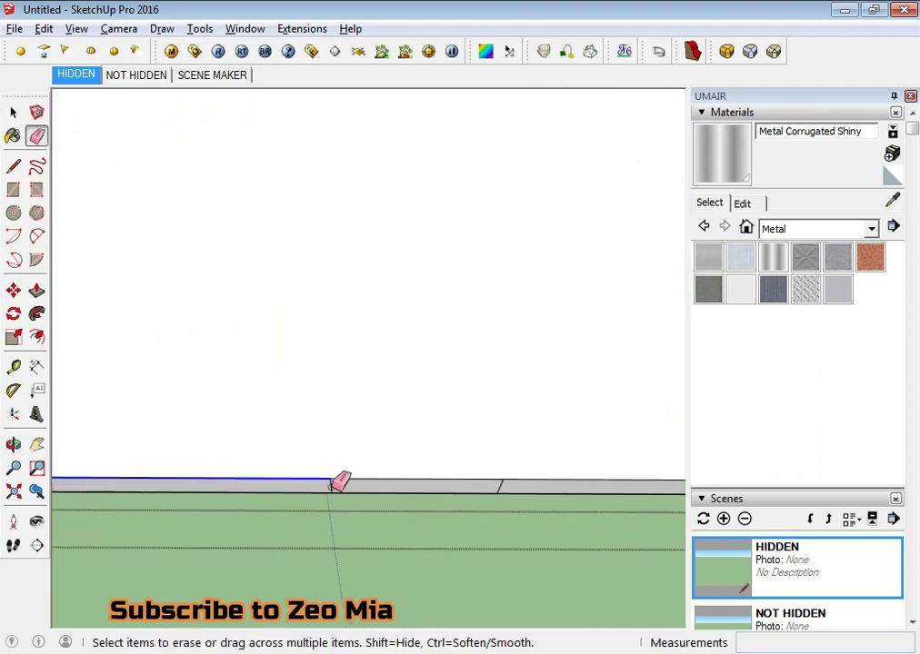
{"action": "left_click", "coordinate": [447, 487]}
{"action": "scroll", "coordinate": [445, 484], "scroll_direction": "down", "scroll_amount": 5}
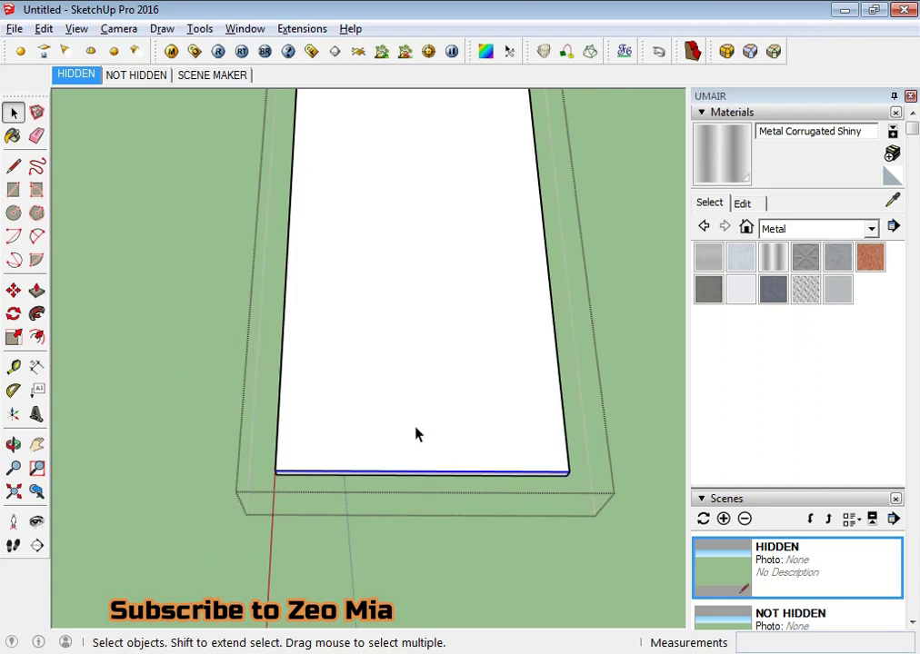
{"action": "key", "text": "m"}
{"action": "key", "text": "ctrl"}
{"action": "left_click", "coordinate": [405, 460]}
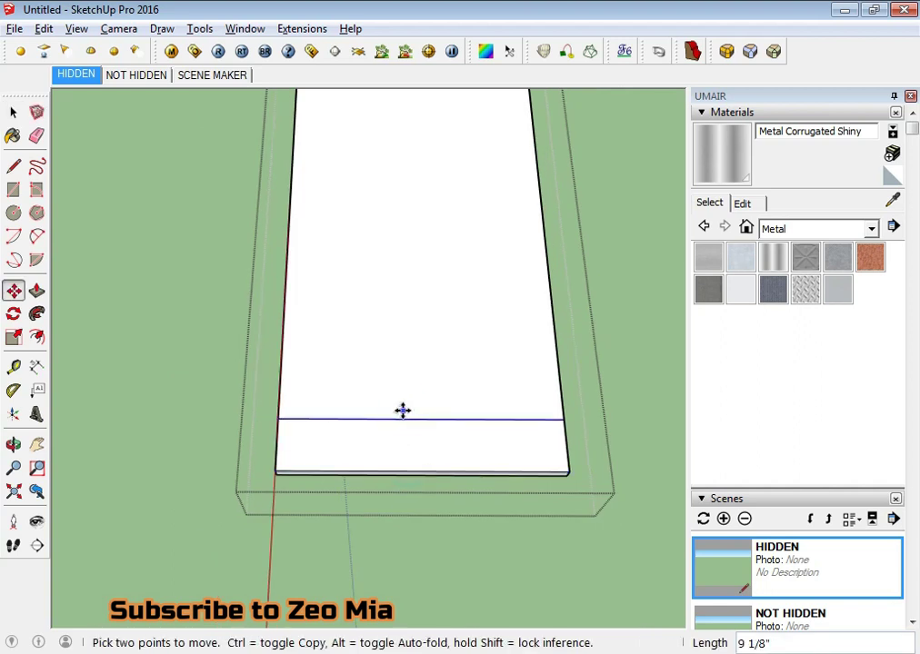
{"action": "scroll", "coordinate": [386, 415], "scroll_direction": "down", "scroll_amount": 3}
{"action": "middle_click_drag", "start_coordinate": [386, 415], "coordinate": [389, 358]}
{"action": "key", "text": "space"}
{"action": "scroll", "coordinate": [395, 345], "scroll_direction": "up", "scroll_amount": 2}
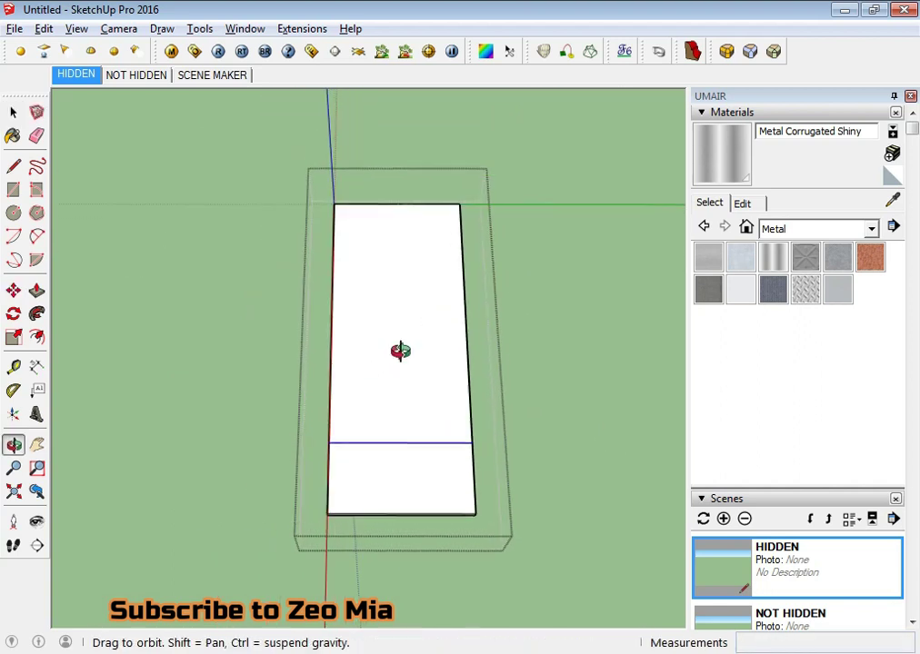
{"action": "scroll", "coordinate": [399, 400], "scroll_direction": "up", "scroll_amount": 2}
{"action": "middle_click_drag", "start_coordinate": [380, 256], "coordinate": [353, 410]}
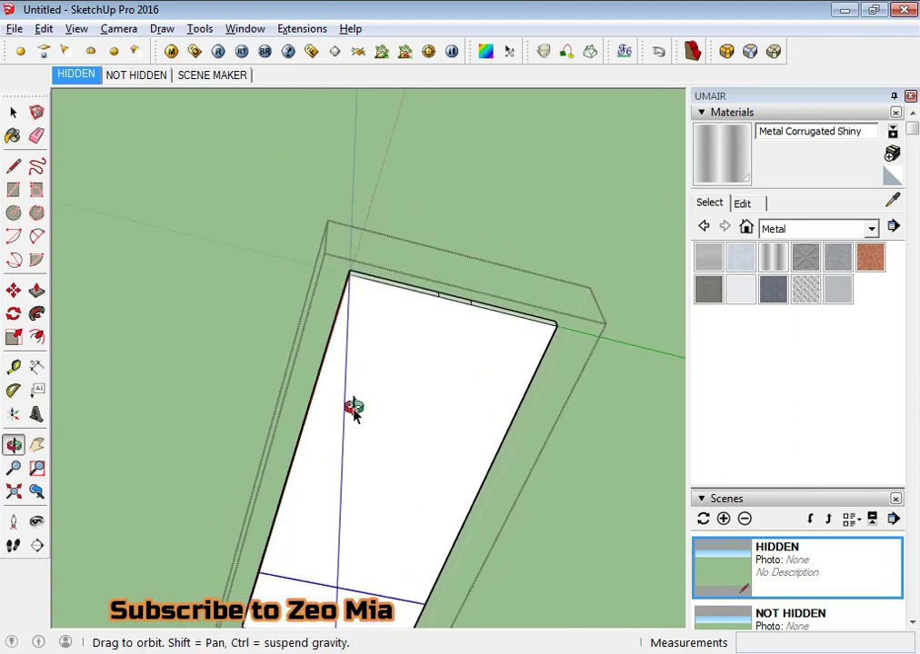
{"action": "scroll", "coordinate": [463, 311], "scroll_direction": "up", "scroll_amount": 3}
{"action": "scroll", "coordinate": [400, 271], "scroll_direction": "up", "scroll_amount": 2}
Erase the stray edge and the short leftover segment along the slab's side.
{"action": "key", "text": "e"}
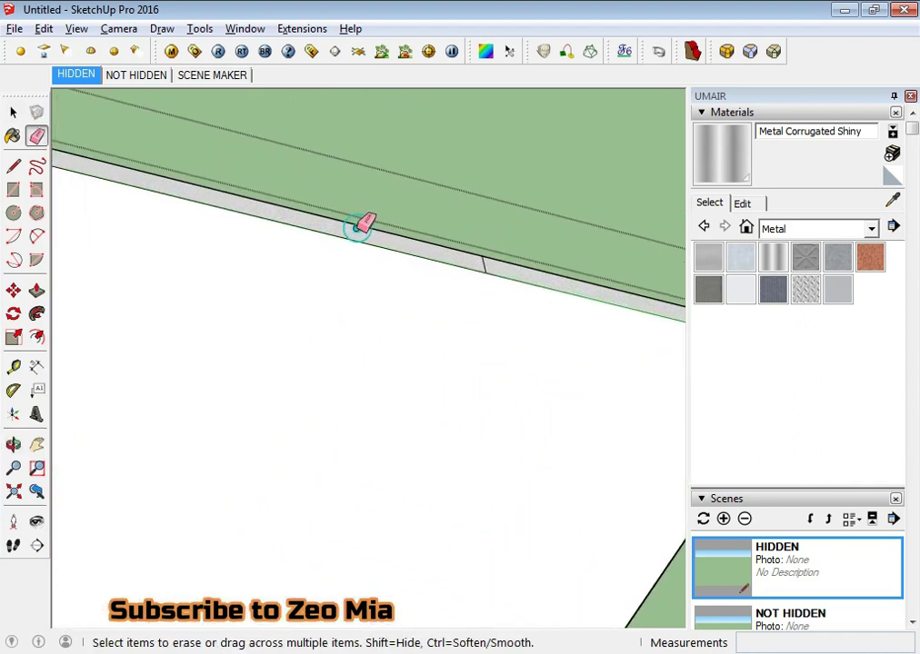
{"action": "left_click", "coordinate": [483, 260]}
{"action": "key", "text": "space"}
{"action": "key", "text": "e"}
{"action": "left_click", "coordinate": [483, 266]}
{"action": "key", "text": "space"}
Copy an edge near the slab's far end to add the second cross line.
{"action": "key", "text": "m"}
{"action": "mouse_move", "coordinate": [371, 362]}
{"action": "middle_mouse_down"}
{"action": "mouse_move", "coordinate": [367, 406]}
{"action": "mouse_move", "coordinate": [339, 269]}
{"action": "middle_mouse_up"}
{"action": "left_click", "coordinate": [337, 269], "text": "ctrl"}
{"action": "scroll", "coordinate": [349, 306], "scroll_direction": "down", "scroll_amount": 2}
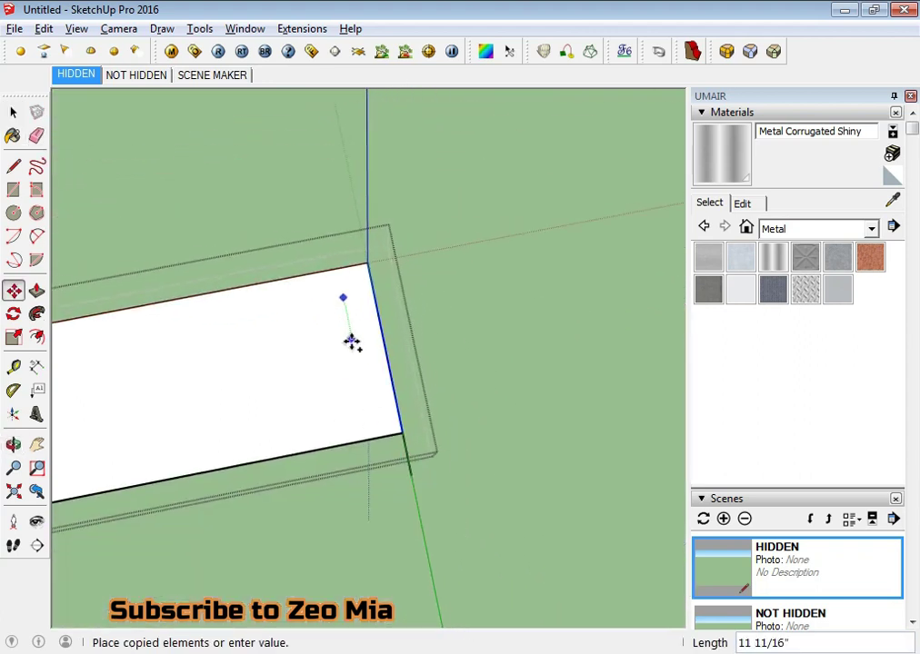
{"action": "scroll", "coordinate": [354, 342], "scroll_direction": "down", "scroll_amount": 2}
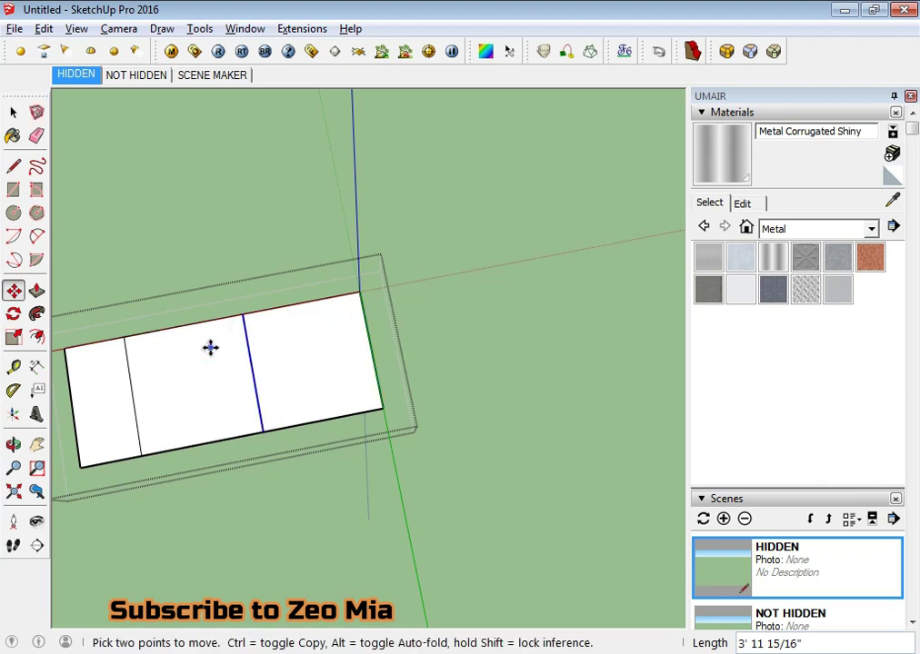
{"action": "mouse_move", "coordinate": [198, 375]}
{"action": "middle_mouse_down"}
{"action": "mouse_move", "coordinate": [387, 386]}
{"action": "mouse_move", "coordinate": [380, 466]}
{"action": "middle_mouse_up"}
{"action": "scroll", "coordinate": [296, 419], "scroll_direction": "up", "scroll_amount": 2}
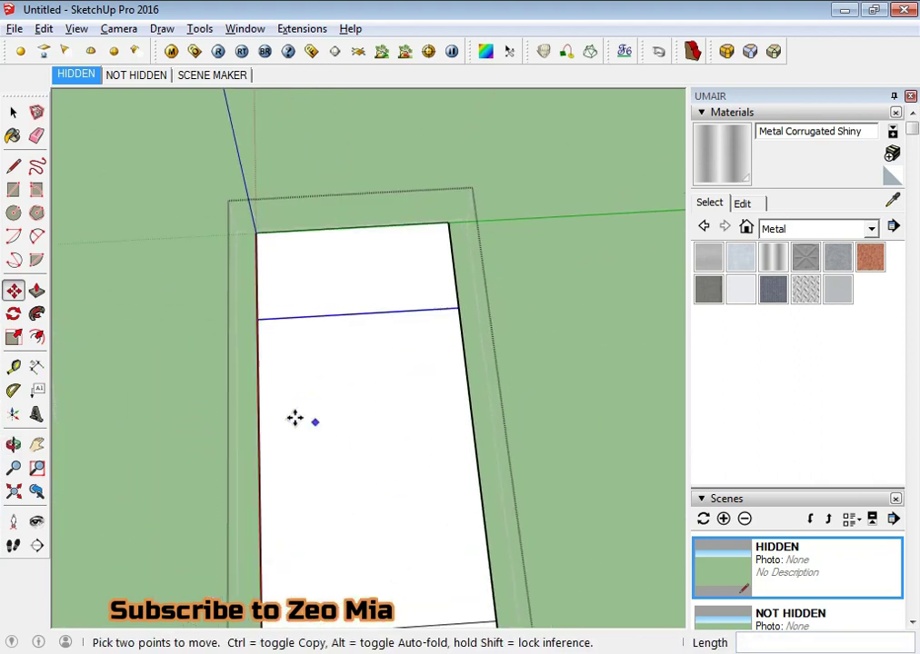
{"action": "scroll", "coordinate": [307, 427], "scroll_direction": "down", "scroll_amount": 3}
{"action": "key", "text": "space"}
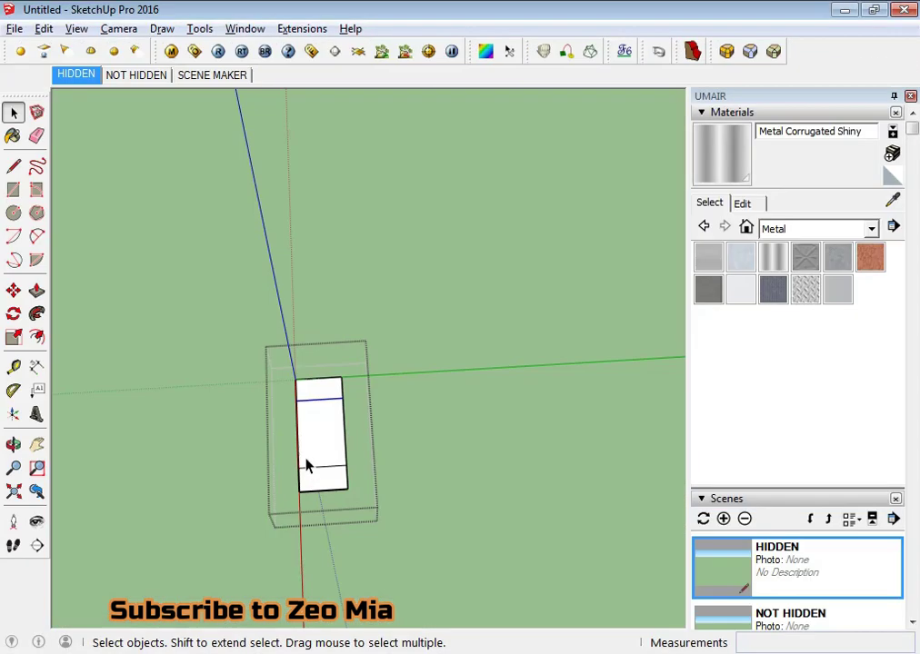
{"action": "scroll", "coordinate": [307, 482], "scroll_direction": "up", "scroll_amount": 2}
Draw a 2' bulge arc across each end of the slab.
{"action": "scroll", "coordinate": [311, 473], "scroll_direction": "up", "scroll_amount": 2}
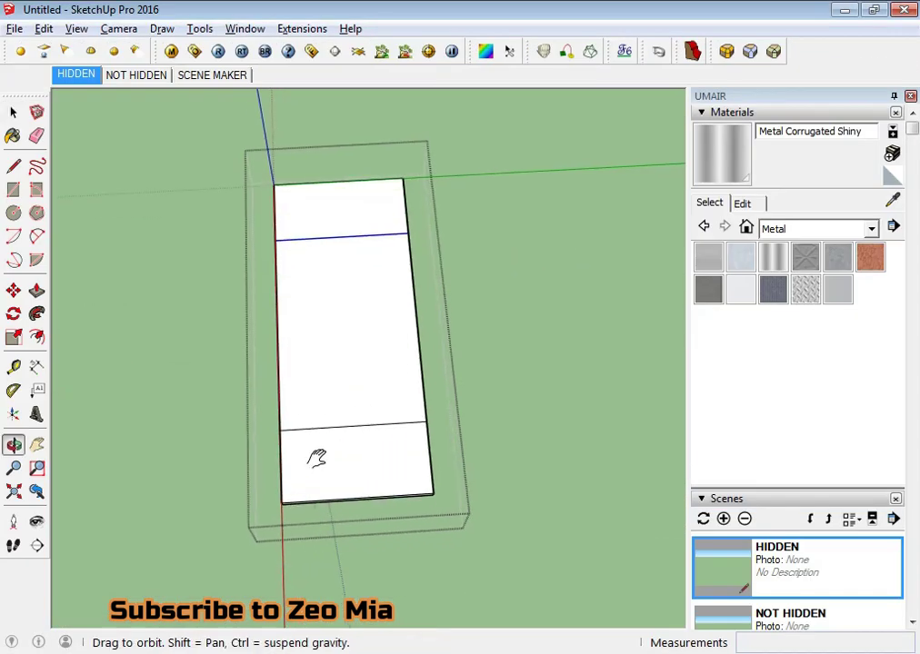
{"action": "scroll", "coordinate": [327, 436], "scroll_direction": "up", "scroll_amount": 2}
{"action": "key", "text": "a"}
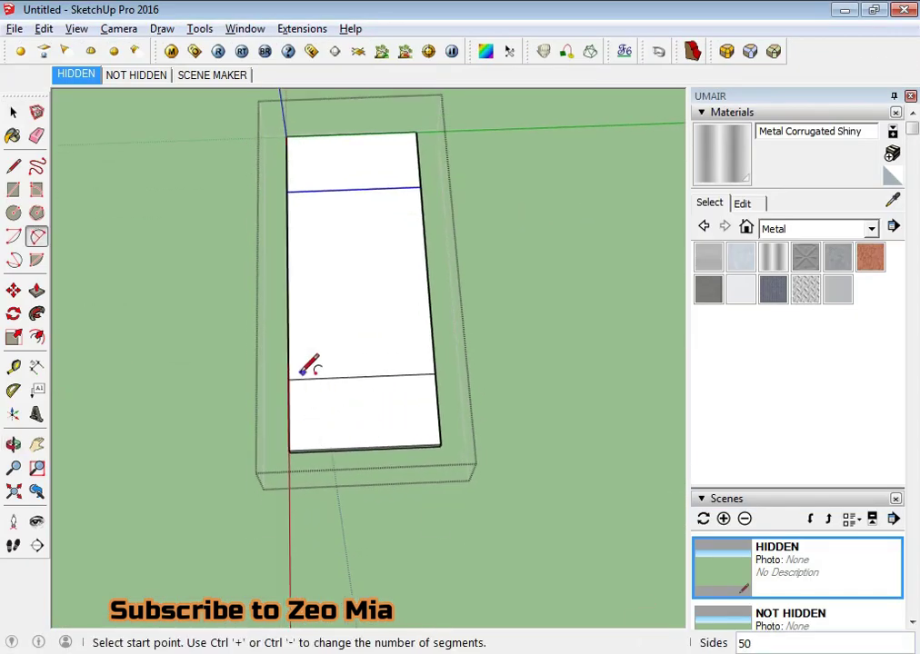
{"action": "left_click", "coordinate": [291, 376]}
{"action": "scroll", "coordinate": [380, 400], "scroll_direction": "up", "scroll_amount": 2}
{"action": "left_click", "coordinate": [461, 358]}
{"action": "scroll", "coordinate": [331, 440], "scroll_direction": "up", "scroll_amount": 2}
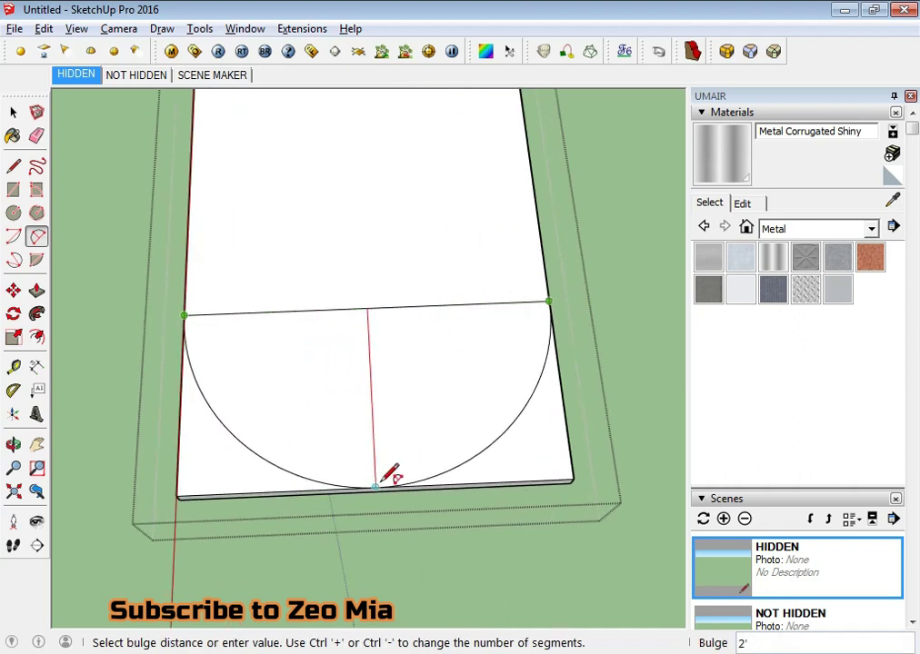
{"action": "left_click", "coordinate": [392, 481]}
{"action": "scroll", "coordinate": [405, 509], "scroll_direction": "down", "scroll_amount": 3}
{"action": "scroll", "coordinate": [308, 380], "scroll_direction": "up", "scroll_amount": 2}
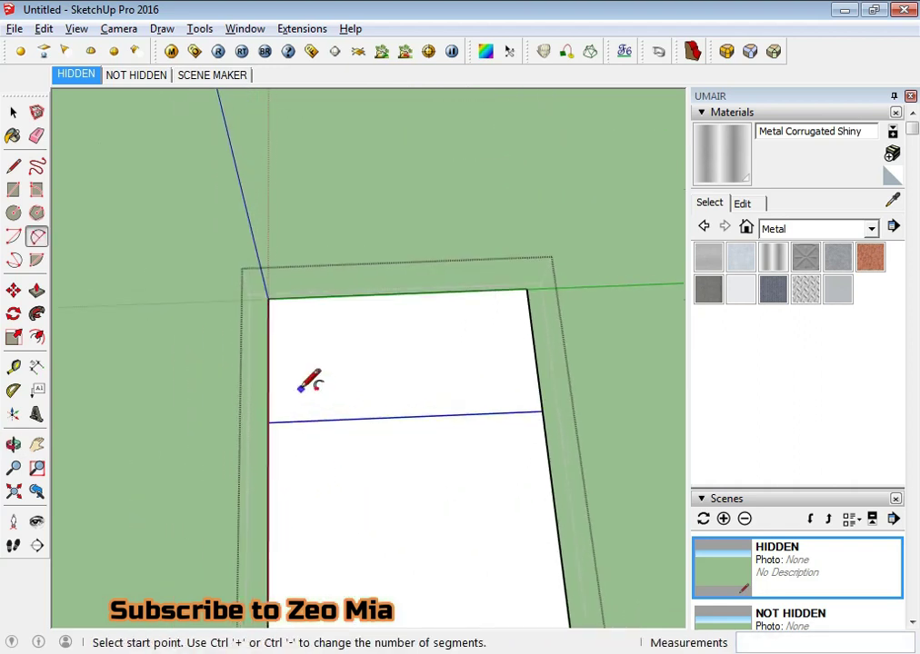
{"action": "scroll", "coordinate": [268, 423], "scroll_direction": "up", "scroll_amount": 1}
{"action": "left_click", "coordinate": [261, 428]}
{"action": "left_click", "coordinate": [597, 419]}
{"action": "left_click", "coordinate": [403, 273]}
{"action": "scroll", "coordinate": [409, 274], "scroll_direction": "down", "scroll_amount": 3}
{"action": "key", "text": "space"}
Push/Pull away the leftover corner pieces outside both arcs, leaving a pill-shaped slab.
{"action": "middle_click_drag", "start_coordinate": [406, 416], "coordinate": [411, 272]}
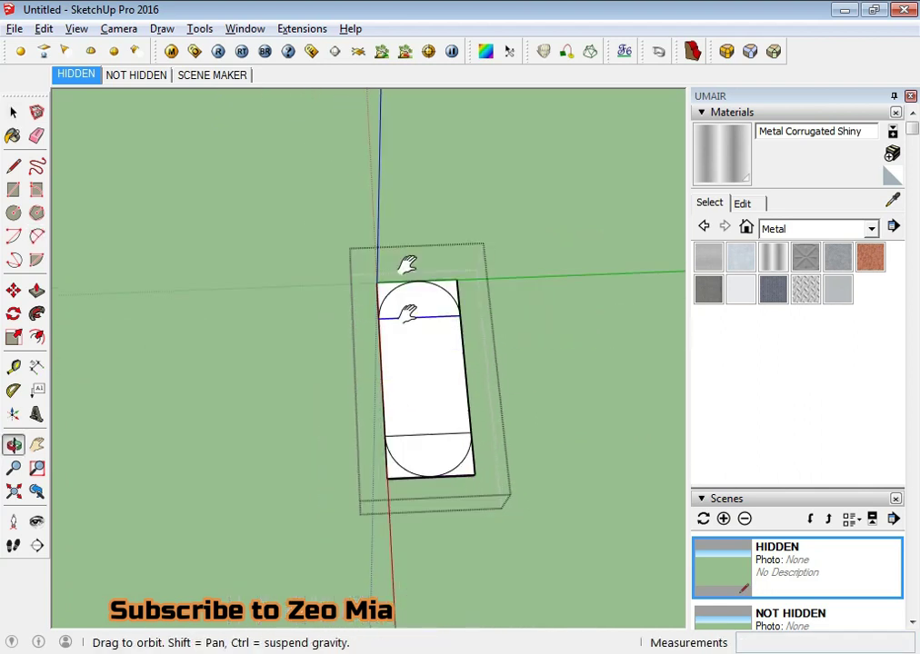
{"action": "scroll", "coordinate": [432, 362], "scroll_direction": "up", "scroll_amount": 3}
{"action": "scroll", "coordinate": [374, 365], "scroll_direction": "up", "scroll_amount": 1}
{"action": "scroll", "coordinate": [376, 364], "scroll_direction": "up", "scroll_amount": 2}
{"action": "left_click", "coordinate": [375, 363]}
{"action": "key", "text": "p"}
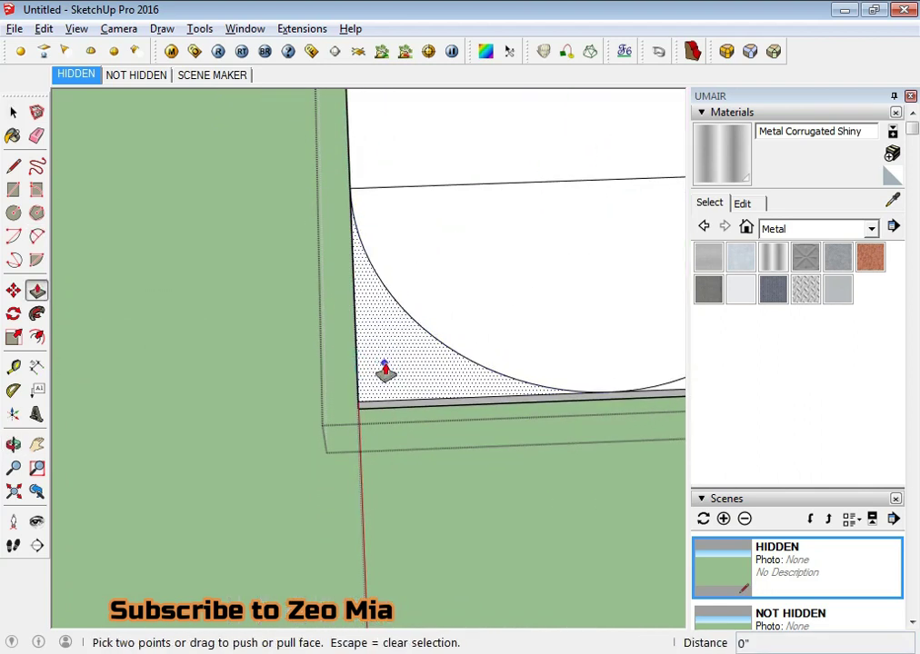
{"action": "left_click", "coordinate": [384, 372]}
{"action": "left_click", "coordinate": [385, 383]}
{"action": "scroll", "coordinate": [384, 388], "scroll_direction": "down", "scroll_amount": 3}
{"action": "left_click", "coordinate": [326, 370]}
{"action": "mouse_move", "coordinate": [352, 397]}
{"action": "middle_mouse_down"}
{"action": "mouse_move", "coordinate": [323, 507]}
{"action": "mouse_move", "coordinate": [349, 308]}
{"action": "middle_mouse_up"}
{"action": "scroll", "coordinate": [366, 299], "scroll_direction": "up", "scroll_amount": 3}
{"action": "scroll", "coordinate": [332, 390], "scroll_direction": "down", "scroll_amount": 1}
{"action": "left_click", "coordinate": [270, 327]}
{"action": "left_click", "coordinate": [270, 328]}
{"action": "key", "text": "space"}
{"action": "middle_click_drag", "start_coordinate": [281, 367], "coordinate": [374, 484]}
{"action": "scroll", "coordinate": [374, 484], "scroll_direction": "down", "scroll_amount": 3}
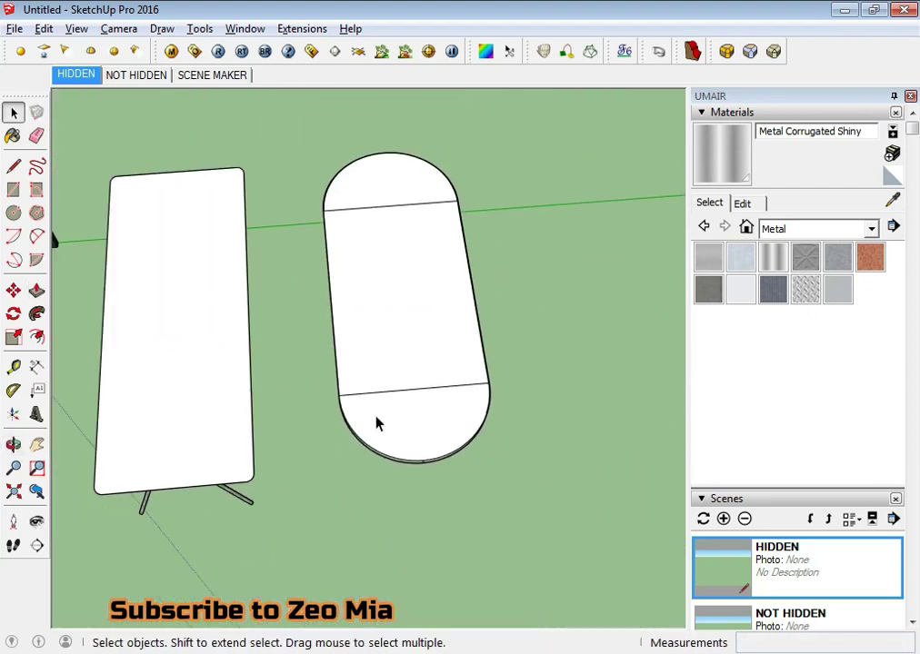
{"action": "middle_click_drag", "start_coordinate": [378, 422], "coordinate": [400, 357]}
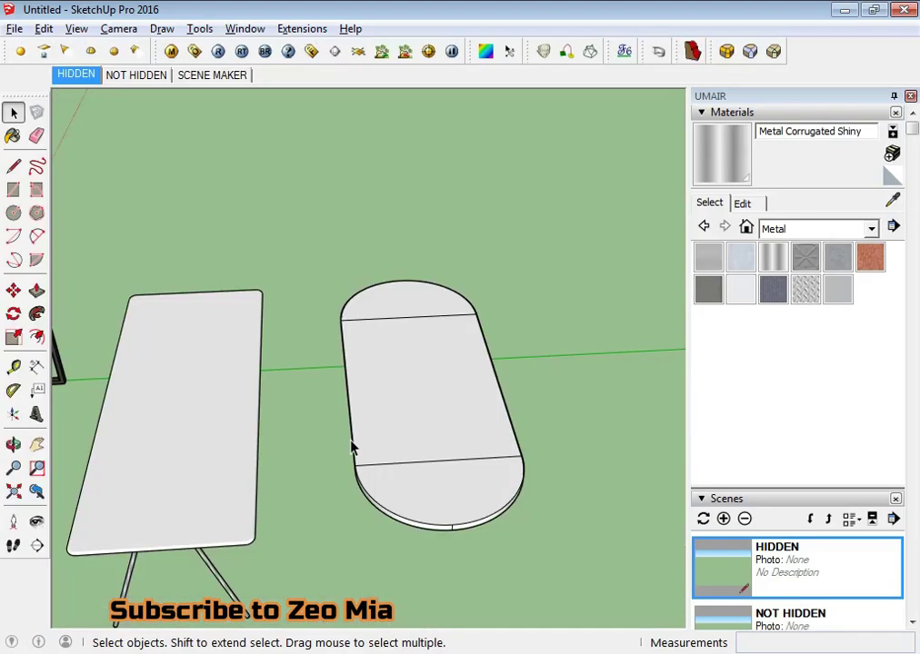
Open the table group for editing and select its tabletop faces.
{"action": "scroll", "coordinate": [351, 448], "scroll_direction": "up", "scroll_amount": 5}
{"action": "mouse_move", "coordinate": [392, 523]}
{"action": "middle_mouse_down"}
{"action": "mouse_move", "coordinate": [427, 332]}
{"action": "mouse_move", "coordinate": [382, 429]}
{"action": "middle_mouse_up"}
{"action": "scroll", "coordinate": [406, 497], "scroll_direction": "up", "scroll_amount": 2}
{"action": "scroll", "coordinate": [406, 497], "scroll_direction": "down", "scroll_amount": 3}
{"action": "scroll", "coordinate": [378, 462], "scroll_direction": "down", "scroll_amount": 1}
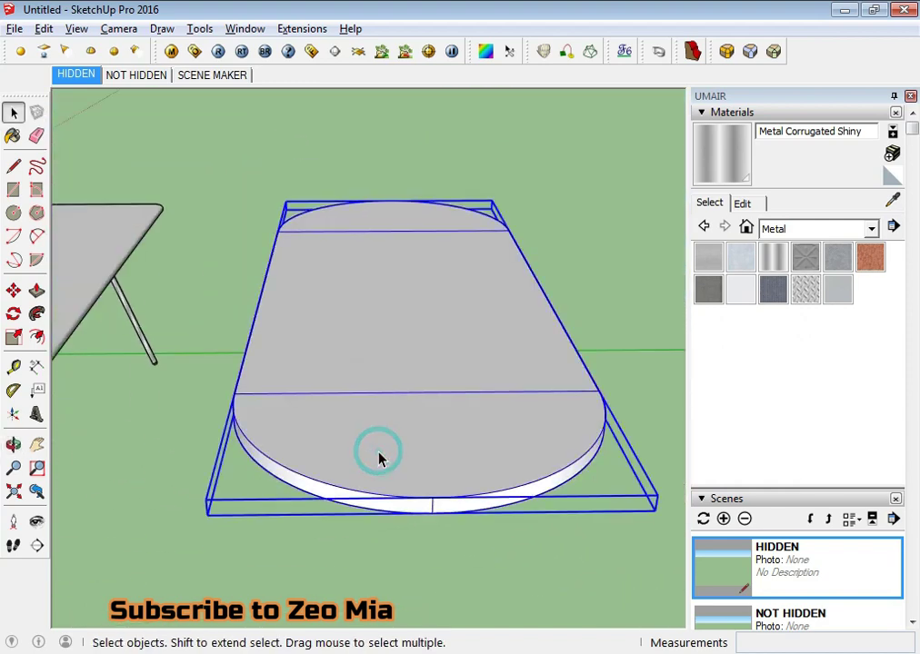
{"action": "double_click", "coordinate": [377, 461]}
{"action": "triple_click", "coordinate": [377, 461]}
{"action": "left_click", "coordinate": [377, 460]}
{"action": "mouse_move", "coordinate": [377, 461]}
{"action": "middle_mouse_down"}
{"action": "mouse_move", "coordinate": [354, 440]}
{"action": "mouse_move", "coordinate": [702, 437]}
{"action": "mouse_move", "coordinate": [503, 435]}
{"action": "mouse_move", "coordinate": [268, 468]}
{"action": "mouse_move", "coordinate": [57, 400]}
{"action": "mouse_move", "coordinate": [272, 390]}
{"action": "mouse_move", "coordinate": [444, 436]}
{"action": "mouse_move", "coordinate": [300, 456]}
{"action": "mouse_move", "coordinate": [448, 322]}
{"action": "mouse_move", "coordinate": [447, 369]}
{"action": "mouse_move", "coordinate": [403, 339]}
{"action": "mouse_move", "coordinate": [415, 380]}
{"action": "middle_mouse_up"}
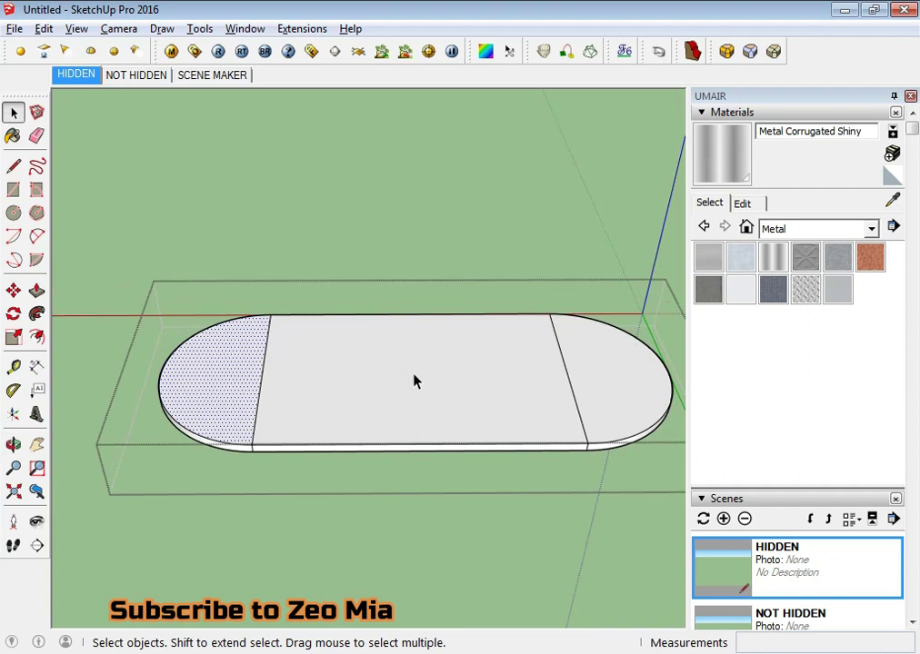
{"action": "scroll", "coordinate": [414, 382], "scroll_direction": "down", "scroll_amount": 2}
{"action": "scroll", "coordinate": [411, 380], "scroll_direction": "up", "scroll_amount": 2}
Draw a line across the middle tabletop face to split it in two.
{"action": "left_click", "coordinate": [410, 379]}
{"action": "key", "text": "l"}
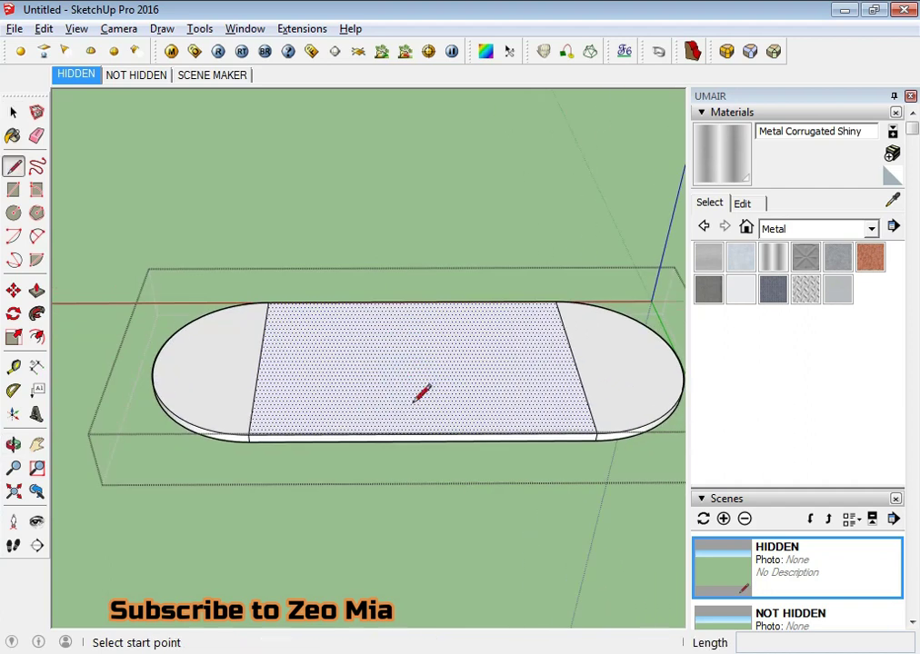
{"action": "left_click", "coordinate": [422, 434]}
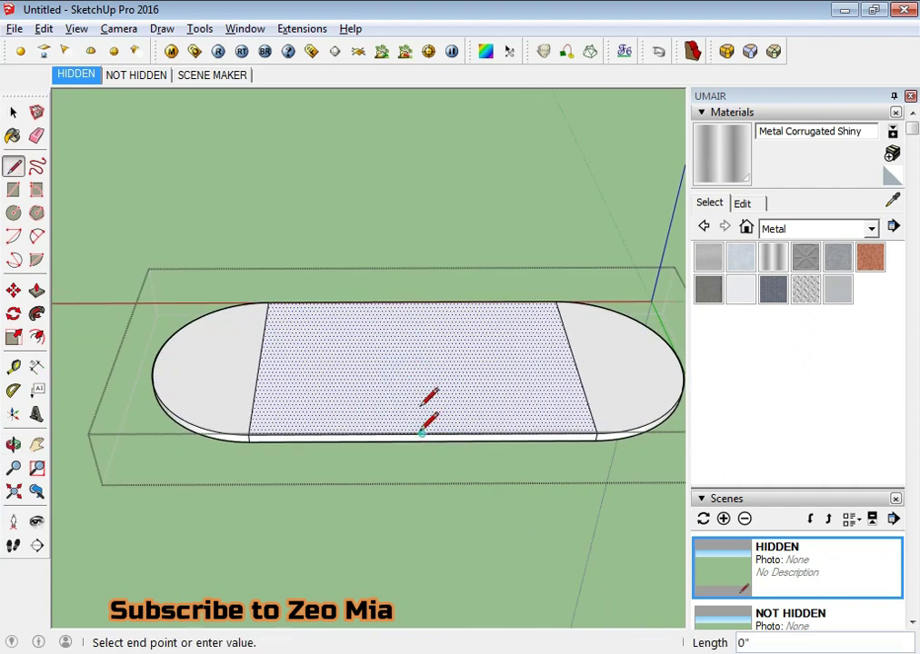
{"action": "left_click", "coordinate": [413, 300]}
{"action": "key", "text": "space"}
Push away the right half of the tabletop, leaving a half-round slab.
{"action": "left_click", "coordinate": [468, 359]}
{"action": "middle_click_drag", "start_coordinate": [468, 359], "coordinate": [595, 300]}
{"action": "left_click_drag", "start_coordinate": [595, 300], "coordinate": [448, 473]}
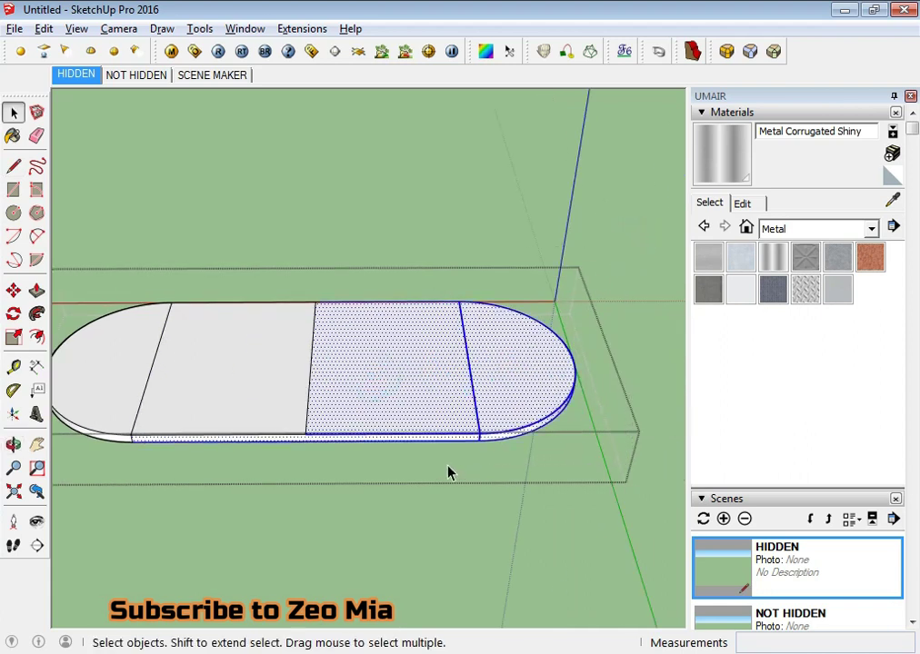
{"action": "mouse_move", "coordinate": [591, 281]}
{"action": "middle_mouse_down"}
{"action": "mouse_move", "coordinate": [378, 414]}
{"action": "mouse_move", "coordinate": [374, 398]}
{"action": "middle_mouse_up"}
{"action": "left_click", "coordinate": [378, 359]}
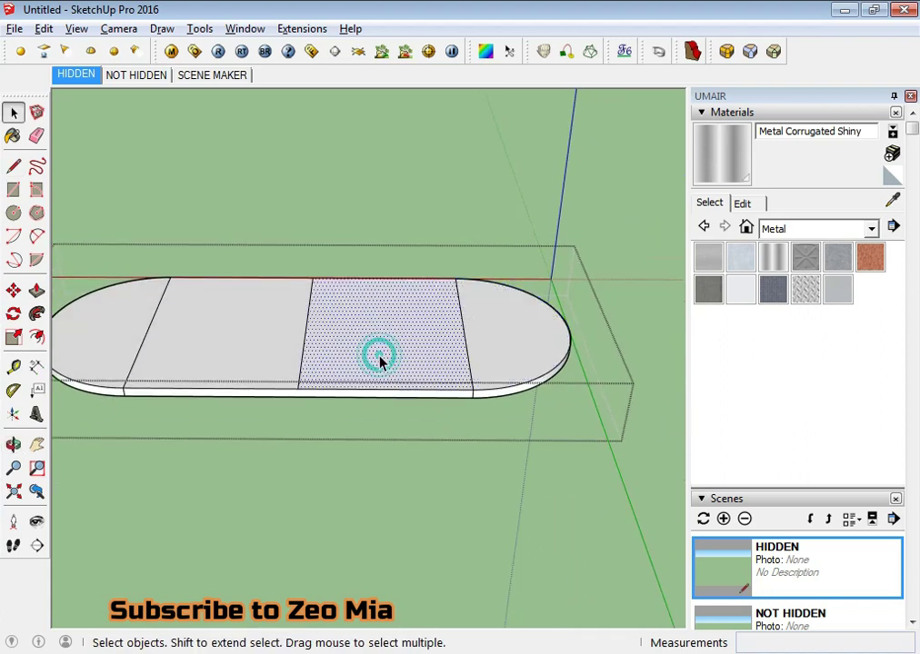
{"action": "key", "text": "p"}
{"action": "left_click", "coordinate": [381, 372]}
{"action": "left_click", "coordinate": [378, 376]}
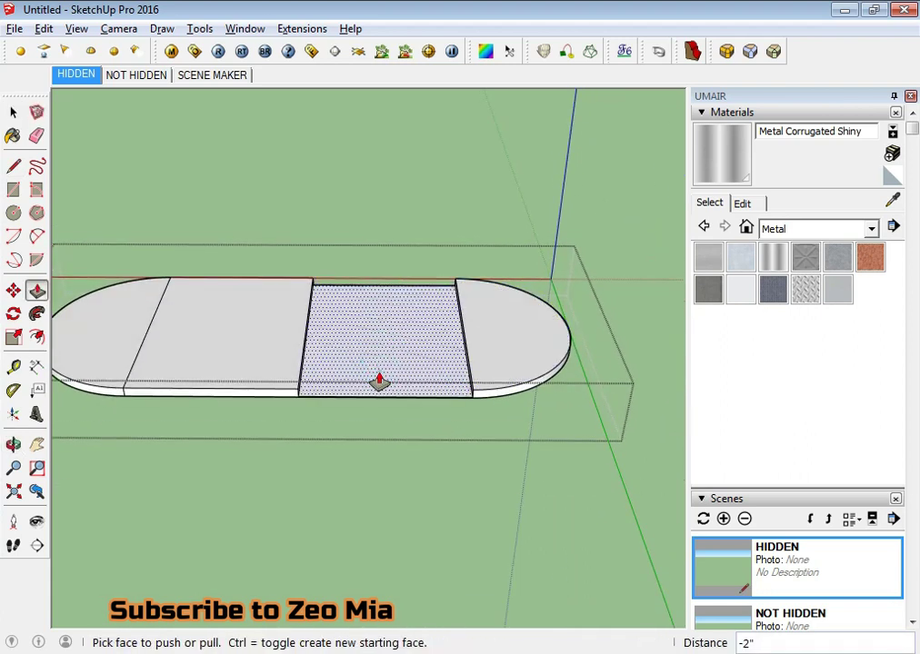
{"action": "double_click", "coordinate": [500, 366]}
{"action": "key", "text": "space"}
Select the slab's curved top edge and try Round Corner on it.
{"action": "mouse_move", "coordinate": [413, 433]}
{"action": "middle_mouse_down"}
{"action": "mouse_move", "coordinate": [236, 369]}
{"action": "mouse_move", "coordinate": [460, 324]}
{"action": "mouse_move", "coordinate": [429, 418]}
{"action": "mouse_move", "coordinate": [473, 373]}
{"action": "mouse_move", "coordinate": [492, 322]}
{"action": "middle_mouse_up"}
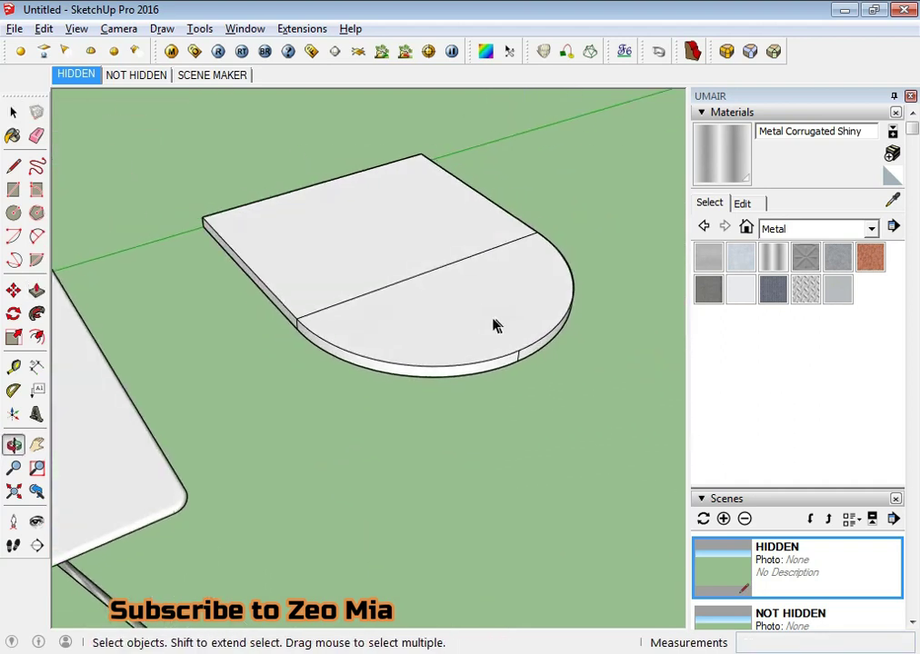
{"action": "scroll", "coordinate": [455, 354], "scroll_direction": "up", "scroll_amount": 2}
{"action": "left_click", "coordinate": [447, 365]}
{"action": "scroll", "coordinate": [428, 359], "scroll_direction": "up", "scroll_amount": 2}
{"action": "double_click", "coordinate": [418, 355]}
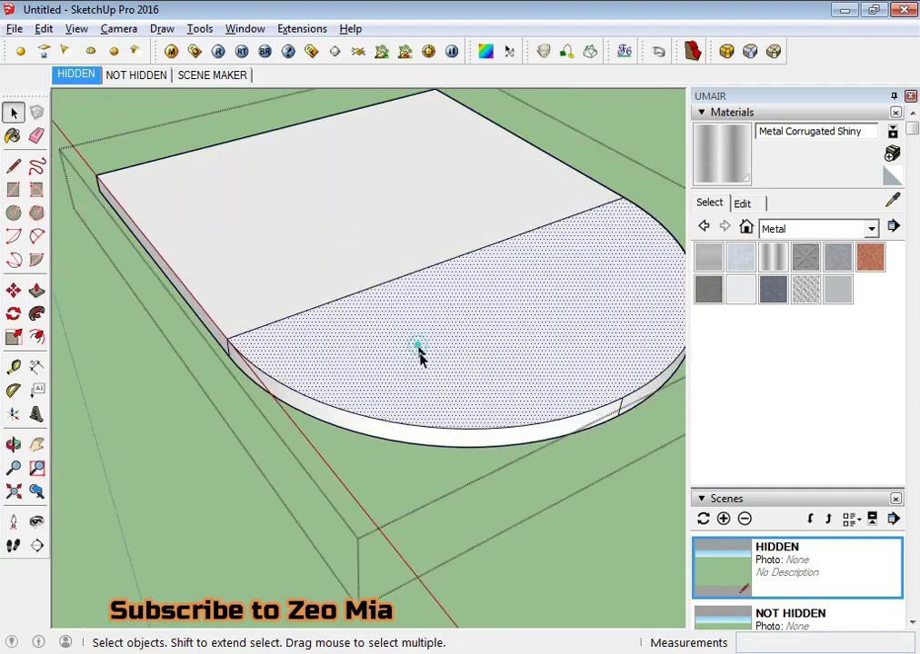
{"action": "left_click", "coordinate": [467, 313], "text": "shift"}
{"action": "left_click", "coordinate": [726, 52]}
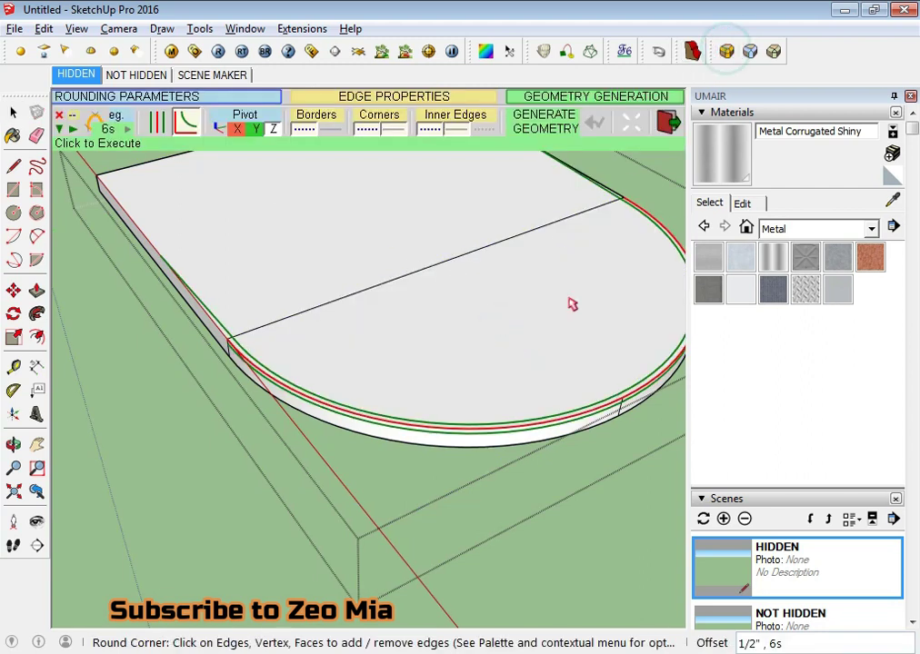
{"action": "mouse_move", "coordinate": [442, 251]}
{"action": "middle_mouse_down"}
{"action": "mouse_move", "coordinate": [468, 230]}
{"action": "mouse_move", "coordinate": [493, 288]}
{"action": "middle_mouse_up"}
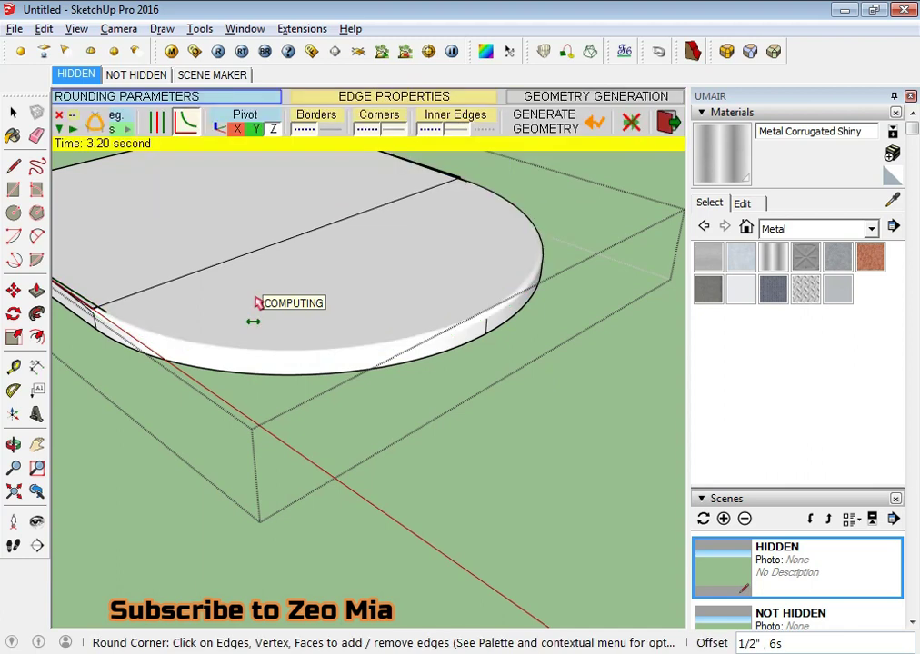
{"action": "middle_click_drag", "start_coordinate": [182, 314], "coordinate": [458, 300]}
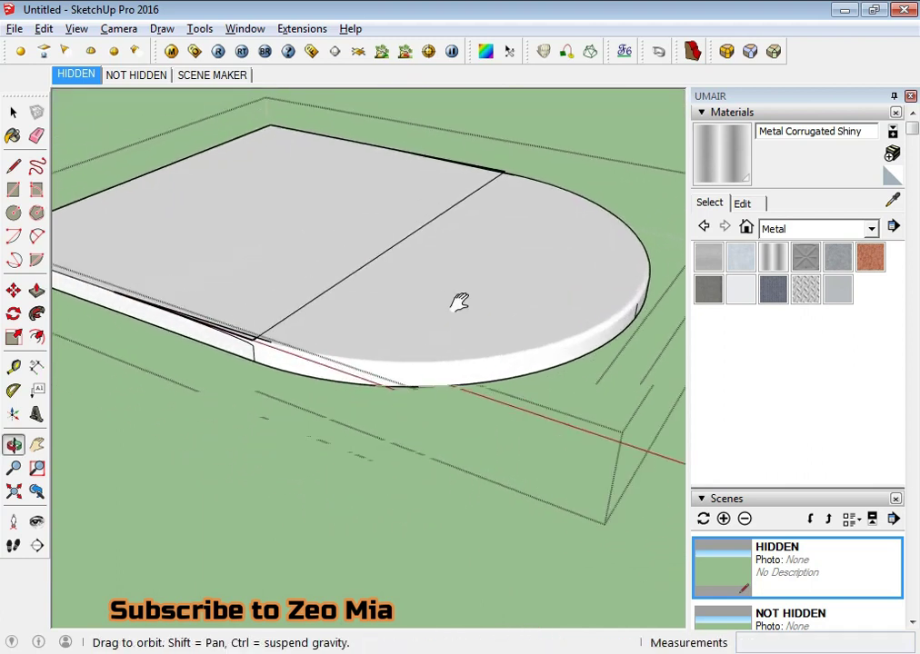
{"action": "mouse_move", "coordinate": [287, 304]}
{"action": "middle_mouse_down"}
{"action": "mouse_move", "coordinate": [405, 320]}
{"action": "mouse_move", "coordinate": [238, 328]}
{"action": "mouse_move", "coordinate": [304, 366]}
{"action": "mouse_move", "coordinate": [365, 375]}
{"action": "mouse_move", "coordinate": [376, 389]}
{"action": "mouse_move", "coordinate": [433, 386]}
{"action": "mouse_move", "coordinate": [390, 443]}
{"action": "mouse_move", "coordinate": [372, 437]}
{"action": "mouse_move", "coordinate": [468, 458]}
{"action": "mouse_move", "coordinate": [505, 436]}
{"action": "mouse_move", "coordinate": [236, 273]}
{"action": "mouse_move", "coordinate": [416, 319]}
{"action": "middle_mouse_up"}
{"action": "key", "text": "space"}
Apply a 1/2" Round Corner to the selected slab edges and generate the geometry.
{"action": "mouse_move", "coordinate": [434, 385]}
{"action": "middle_mouse_down"}
{"action": "mouse_move", "coordinate": [493, 417]}
{"action": "mouse_move", "coordinate": [260, 402]}
{"action": "middle_mouse_up"}
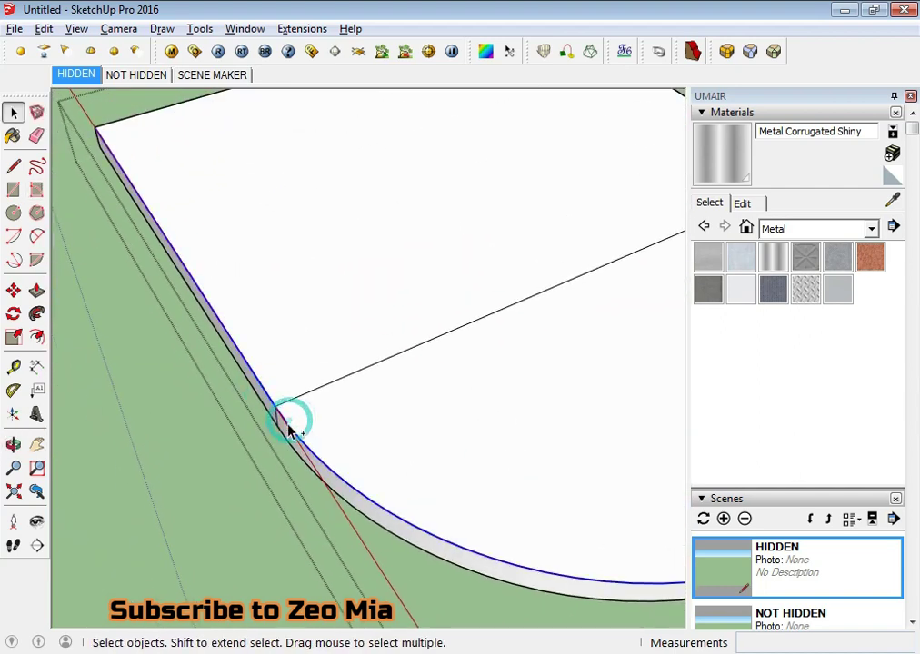
{"action": "scroll", "coordinate": [289, 430], "scroll_direction": "down", "scroll_amount": 5}
{"action": "middle_click_drag", "start_coordinate": [390, 406], "coordinate": [545, 329]}
{"action": "scroll", "coordinate": [545, 329], "scroll_direction": "up", "scroll_amount": 5}
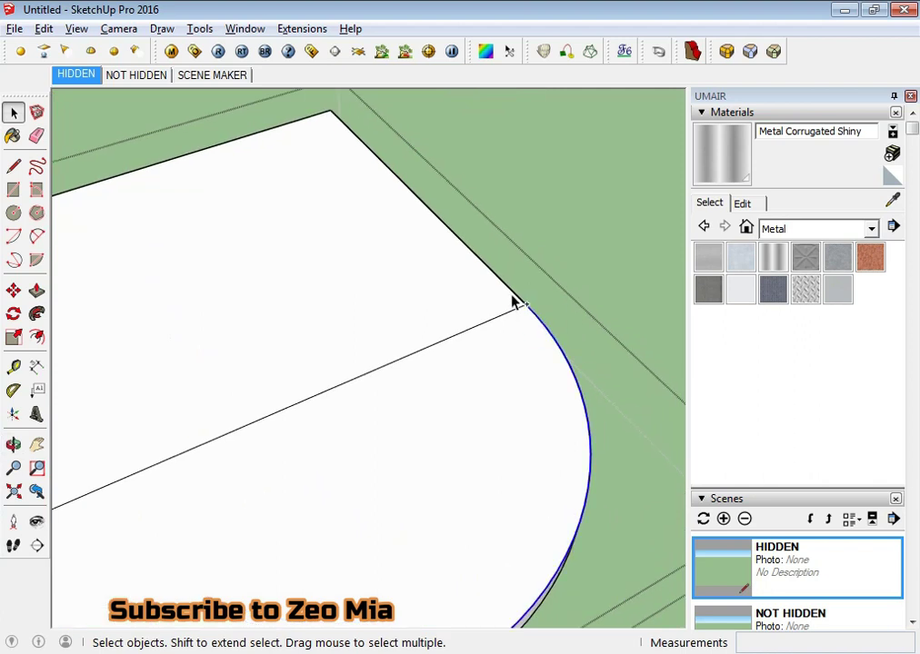
{"action": "scroll", "coordinate": [463, 338], "scroll_direction": "down", "scroll_amount": 5}
{"action": "left_click", "coordinate": [726, 51]}
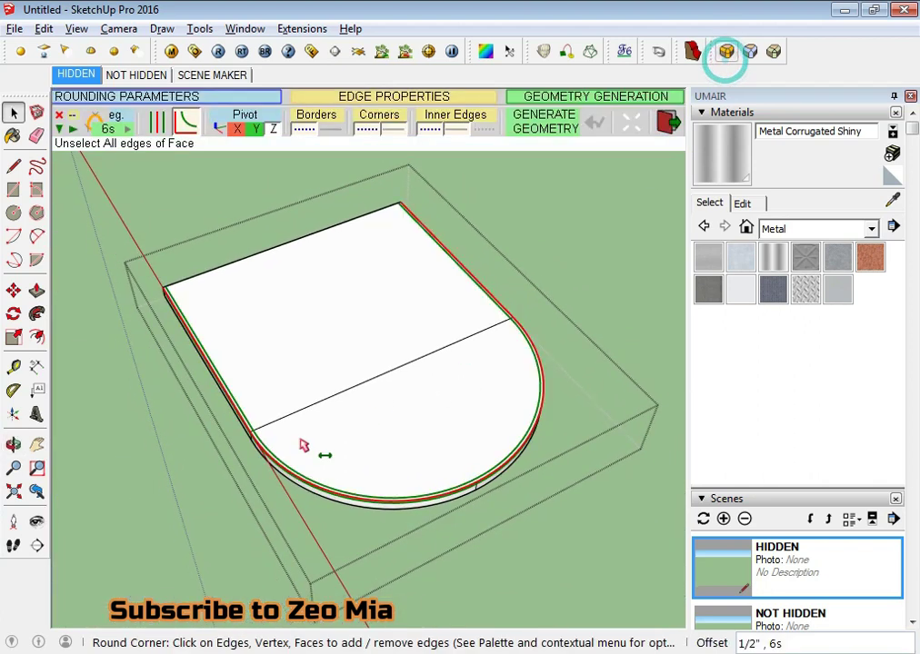
{"action": "scroll", "coordinate": [291, 459], "scroll_direction": "up", "scroll_amount": 5}
{"action": "mouse_move", "coordinate": [288, 464]}
{"action": "middle_mouse_down"}
{"action": "mouse_move", "coordinate": [248, 455]}
{"action": "mouse_move", "coordinate": [426, 355]}
{"action": "mouse_move", "coordinate": [417, 371]}
{"action": "middle_mouse_up"}
{"action": "key", "text": "Return"}
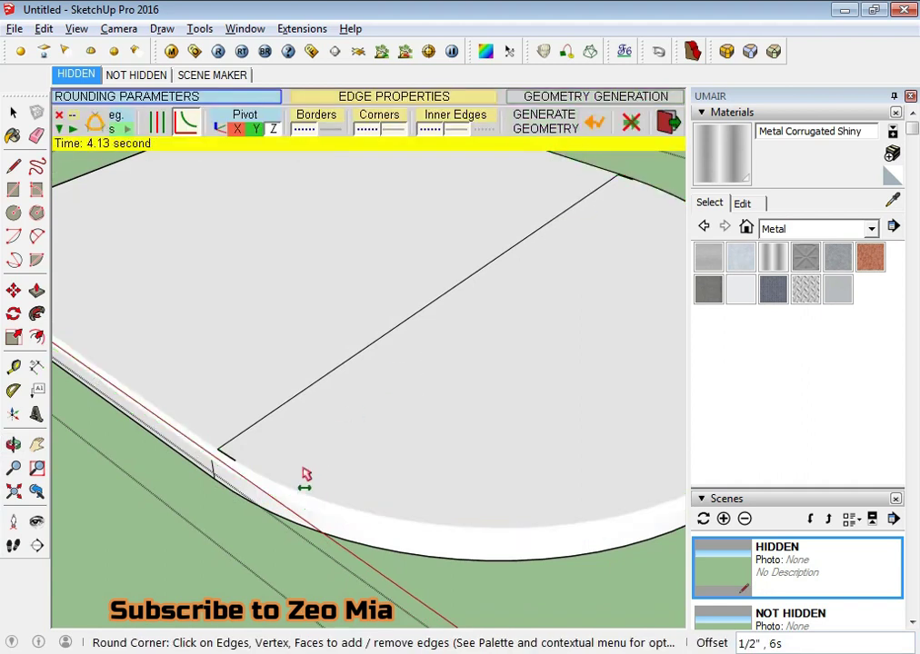
{"action": "key", "text": "space"}
{"action": "middle_click_drag", "start_coordinate": [261, 465], "coordinate": [372, 328]}
{"action": "scroll", "coordinate": [272, 426], "scroll_direction": "down", "scroll_amount": 3}
{"action": "mouse_move", "coordinate": [273, 425]}
{"action": "middle_mouse_down"}
{"action": "mouse_move", "coordinate": [390, 391]}
{"action": "mouse_move", "coordinate": [288, 349]}
{"action": "middle_mouse_up"}
{"action": "scroll", "coordinate": [435, 390], "scroll_direction": "down", "scroll_amount": 3}
{"action": "scroll", "coordinate": [436, 381], "scroll_direction": "up", "scroll_amount": 2}
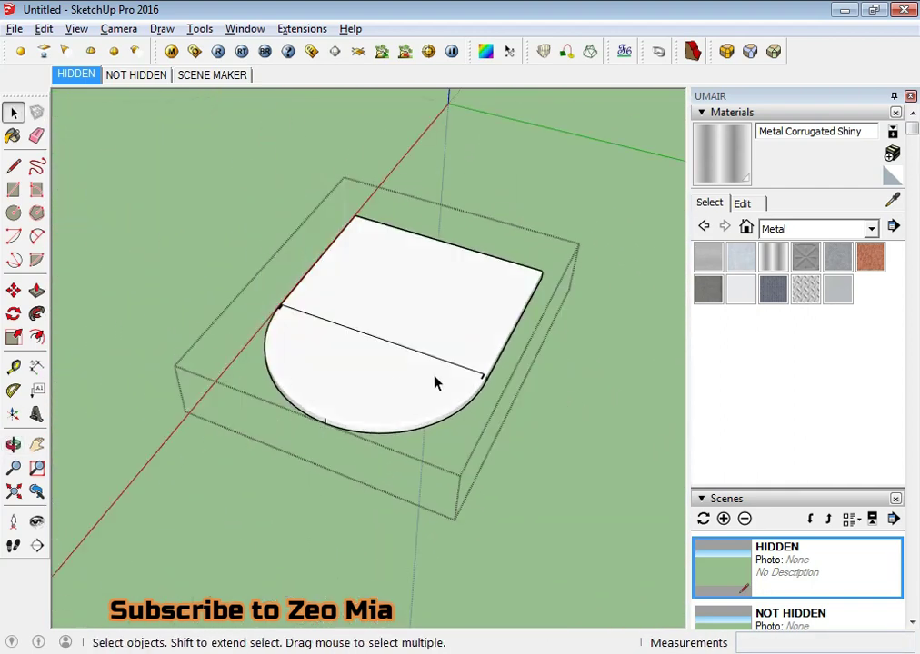
{"action": "scroll", "coordinate": [462, 398], "scroll_direction": "up", "scroll_amount": 5}
Check the white oval table reference in Chrome, then view the slab's rounded end in SketchUp.
{"action": "mouse_move", "coordinate": [462, 398]}
{"action": "middle_mouse_down"}
{"action": "mouse_move", "coordinate": [201, 353]}
{"action": "mouse_move", "coordinate": [102, 232]}
{"action": "mouse_move", "coordinate": [526, 400]}
{"action": "mouse_move", "coordinate": [429, 435]}
{"action": "middle_mouse_up"}
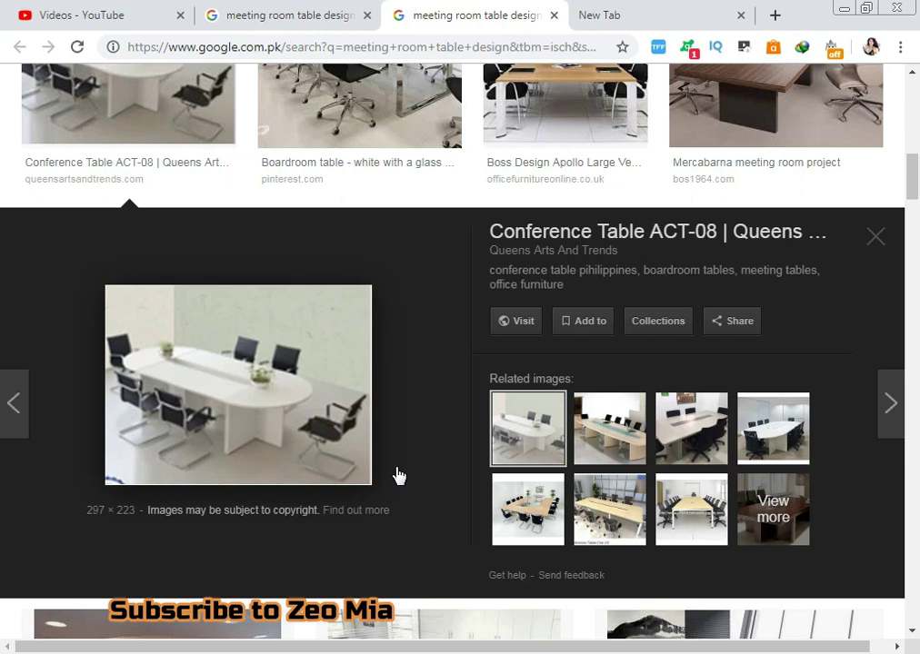
{"action": "key", "text": "alt+Tab"}
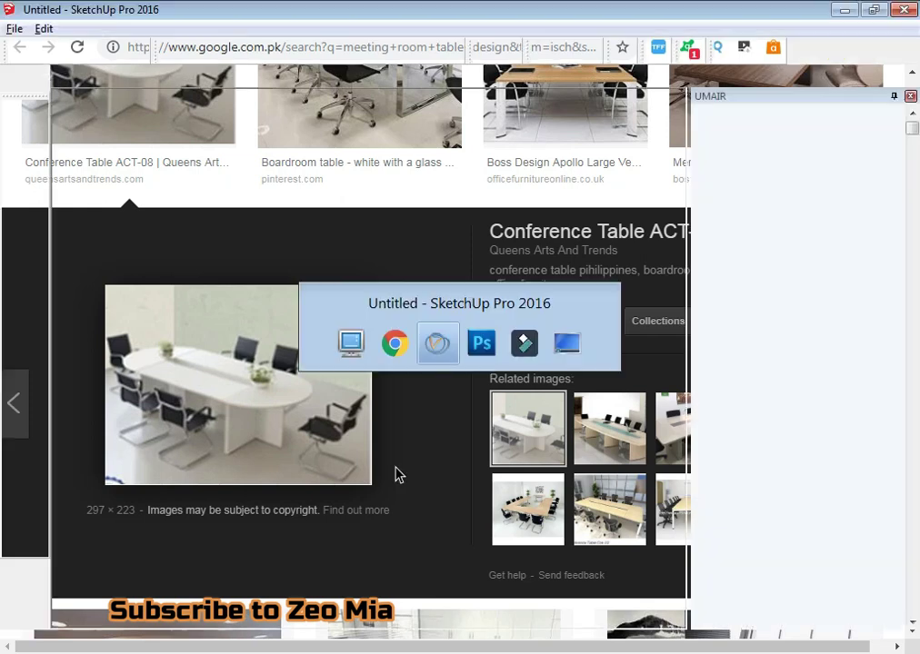
{"action": "middle_click_drag", "start_coordinate": [343, 452], "coordinate": [416, 470]}
{"action": "mouse_move", "coordinate": [417, 470]}
{"action": "left_mouse_down"}
{"action": "mouse_move", "coordinate": [433, 456]}
{"action": "mouse_move", "coordinate": [400, 415]}
{"action": "mouse_move", "coordinate": [406, 424]}
{"action": "left_mouse_up"}
Erase the leftover stray edge on the slab's rounded end.
{"action": "scroll", "coordinate": [382, 400], "scroll_direction": "up", "scroll_amount": 3}
{"action": "key", "text": "space"}
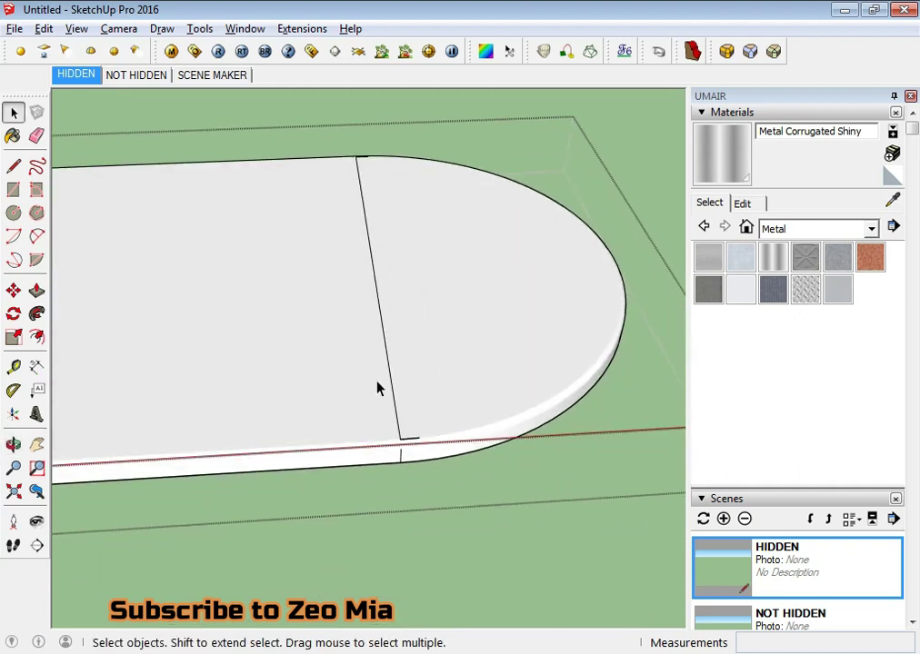
{"action": "middle_click_drag", "start_coordinate": [387, 373], "coordinate": [398, 435]}
{"action": "key", "text": "e"}
{"action": "left_click_drag", "start_coordinate": [413, 412], "coordinate": [384, 391]}
{"action": "middle_click_drag", "start_coordinate": [383, 391], "coordinate": [396, 358]}
{"action": "scroll", "coordinate": [397, 357], "scroll_direction": "down", "scroll_amount": 3}
{"action": "key", "text": "space"}
Copy the half-rounded slab with Move plus Ctrl, dropping it beside the original.
{"action": "scroll", "coordinate": [386, 349], "scroll_direction": "up", "scroll_amount": 3}
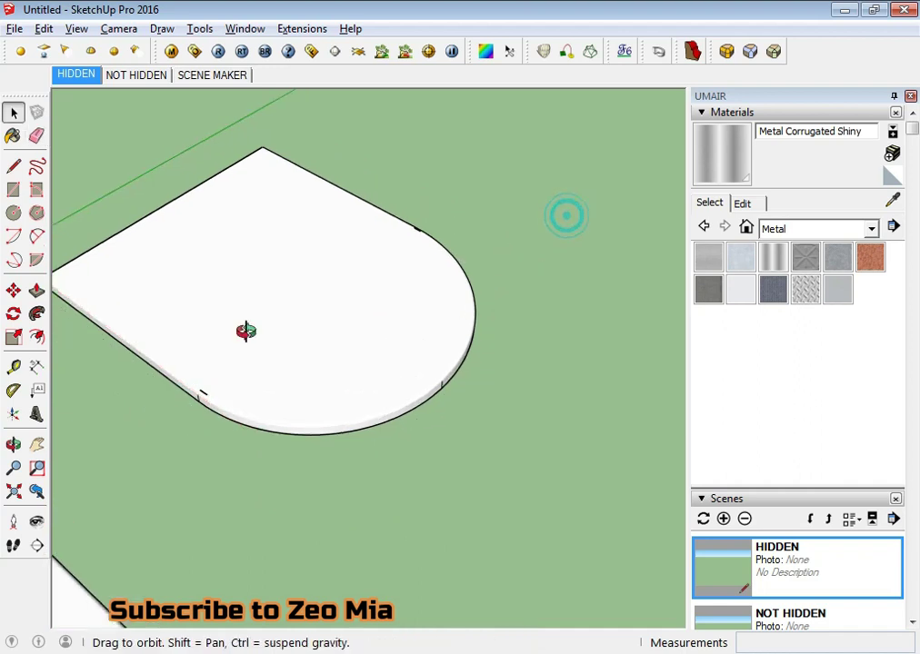
{"action": "middle_click_drag", "start_coordinate": [245, 328], "coordinate": [199, 355]}
{"action": "scroll", "coordinate": [414, 470], "scroll_direction": "down", "scroll_amount": 3}
{"action": "middle_click_drag", "start_coordinate": [414, 470], "coordinate": [442, 495]}
{"action": "left_click", "coordinate": [404, 452]}
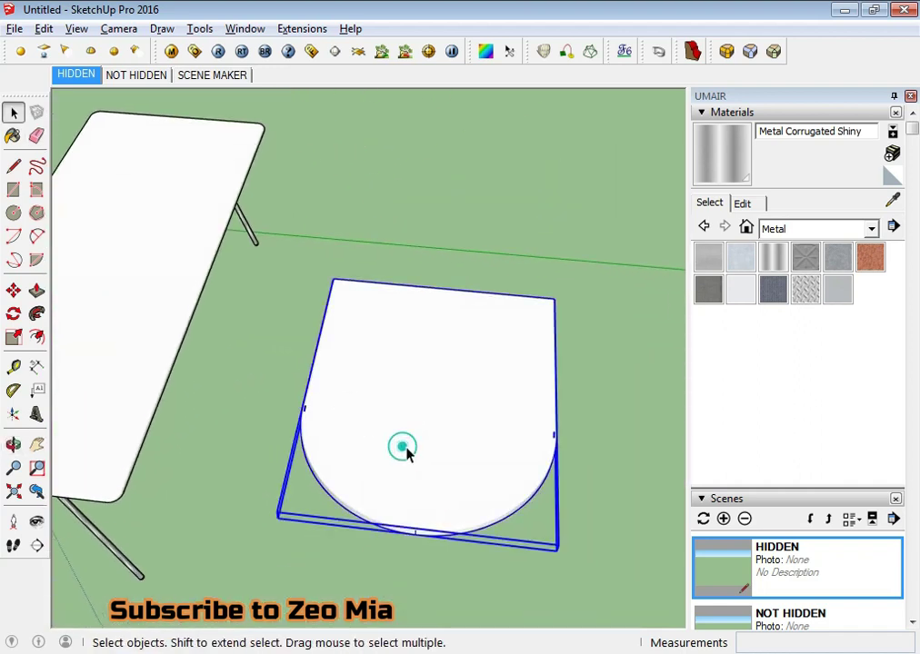
{"action": "scroll", "coordinate": [494, 364], "scroll_direction": "up", "scroll_amount": 3}
{"action": "key", "text": "m"}
{"action": "left_click", "coordinate": [581, 289]}
{"action": "key", "text": "ctrl"}
{"action": "middle_click_drag", "start_coordinate": [581, 364], "coordinate": [546, 299]}
{"action": "left_click", "coordinate": [545, 297]}
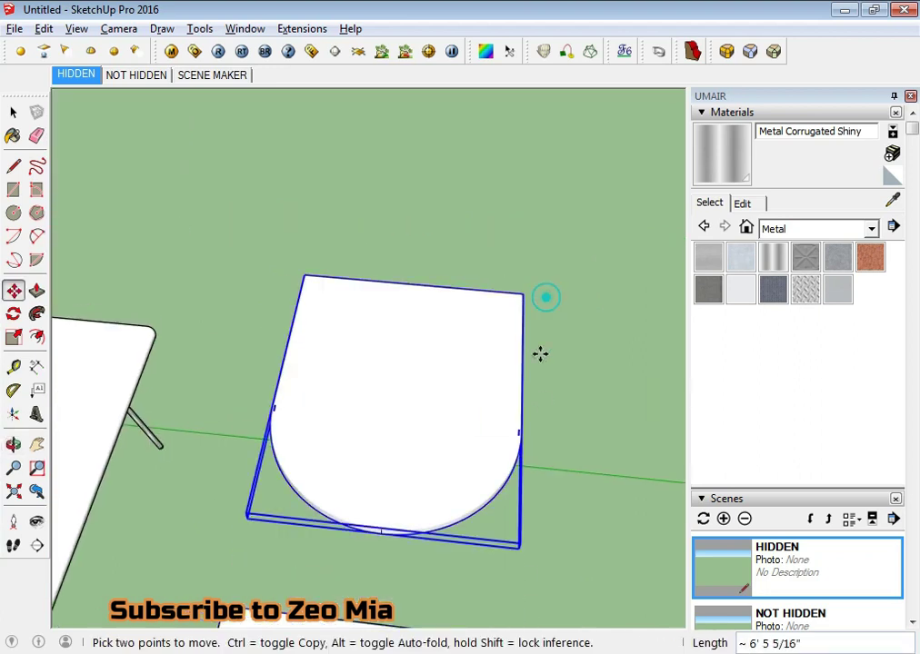
{"action": "key", "text": "space"}
Flip the copy along red and move it against the other slab piece.
{"action": "right_click", "coordinate": [433, 411]}
{"action": "left_click", "coordinate": [672, 294]}
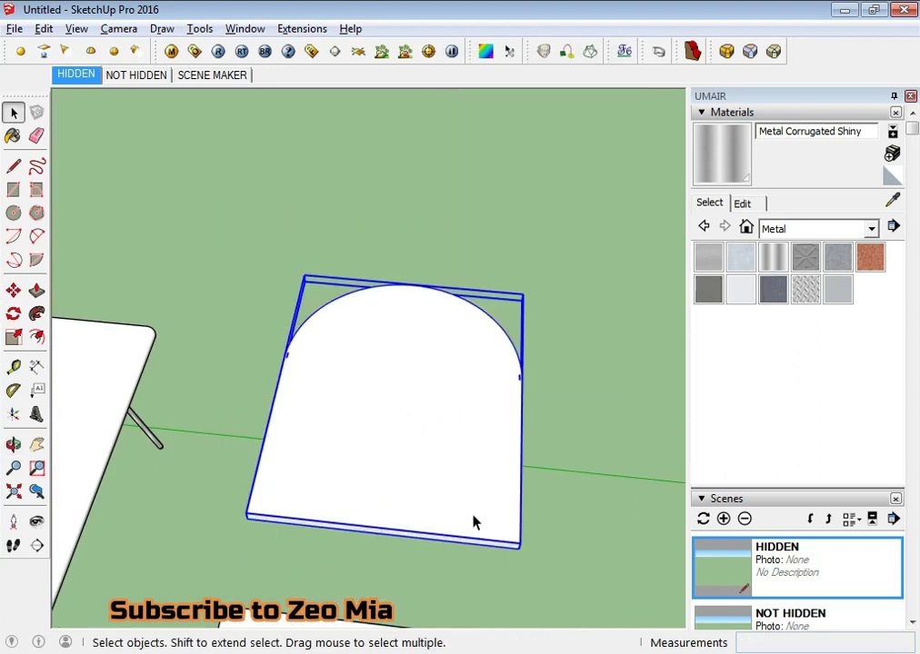
{"action": "key", "text": "m"}
{"action": "middle_click_drag", "start_coordinate": [434, 493], "coordinate": [490, 363]}
{"action": "scroll", "coordinate": [507, 344], "scroll_direction": "up", "scroll_amount": 2}
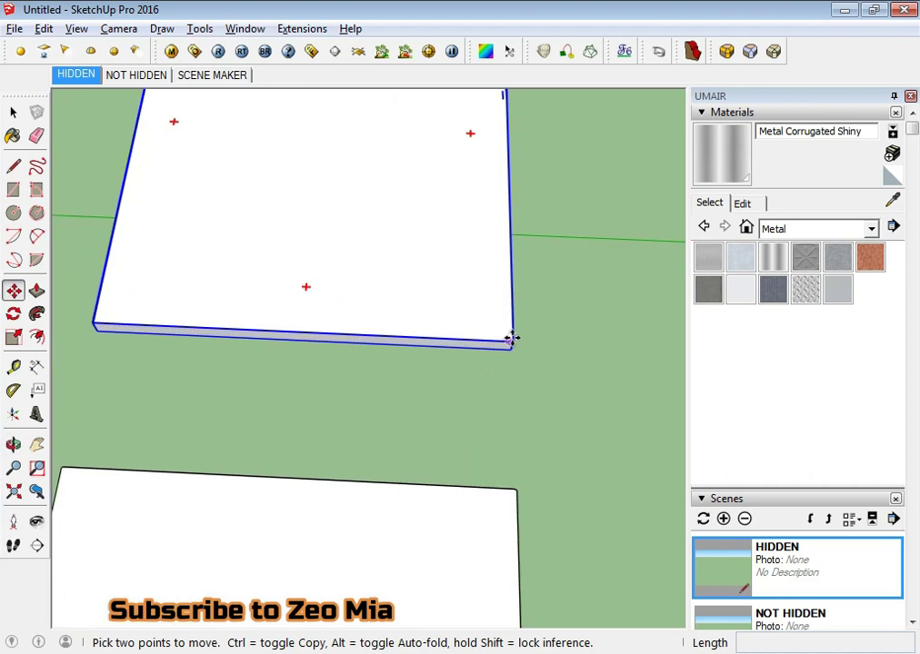
{"action": "left_click", "coordinate": [509, 341]}
{"action": "scroll", "coordinate": [509, 418], "scroll_direction": "up", "scroll_amount": 2}
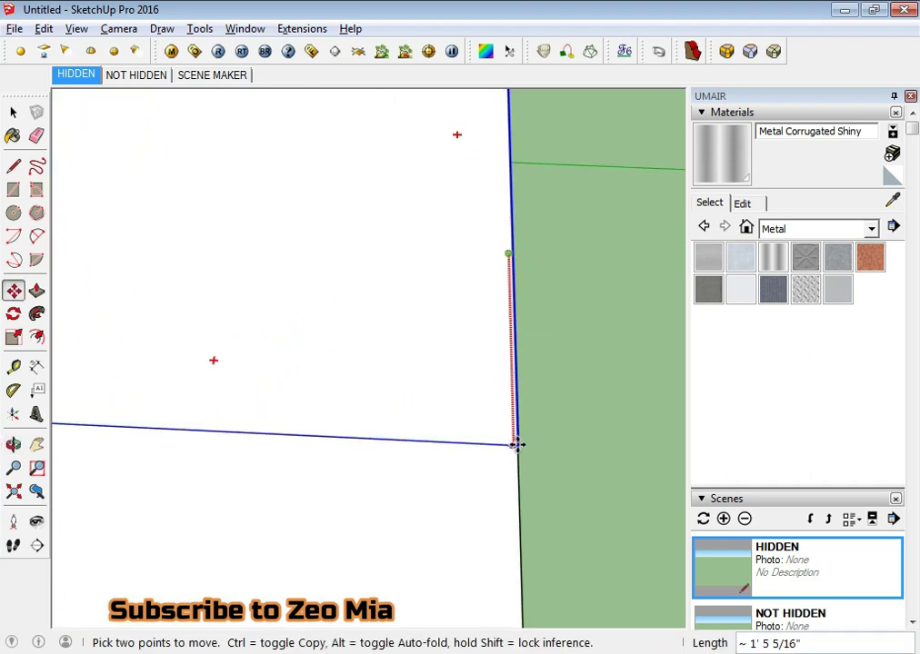
{"action": "left_click", "coordinate": [518, 443]}
{"action": "key", "text": "space"}
Inspect the joined slab from a low angle and select its underside face.
{"action": "scroll", "coordinate": [523, 422], "scroll_direction": "up", "scroll_amount": 2}
{"action": "mouse_move", "coordinate": [523, 422]}
{"action": "middle_mouse_down"}
{"action": "mouse_move", "coordinate": [636, 382]}
{"action": "mouse_move", "coordinate": [378, 423]}
{"action": "middle_mouse_up"}
{"action": "scroll", "coordinate": [371, 443], "scroll_direction": "down", "scroll_amount": 2}
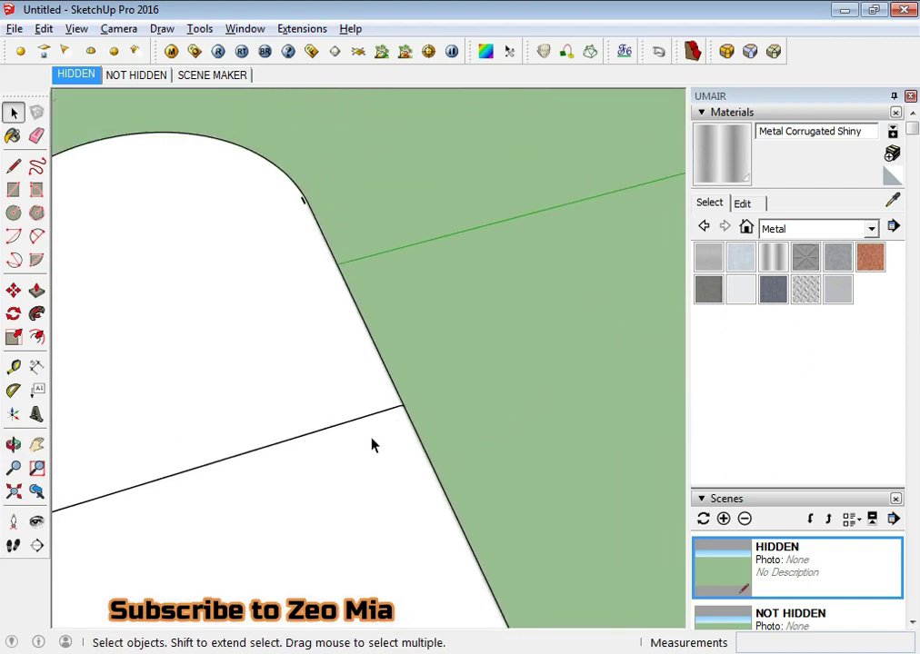
{"action": "scroll", "coordinate": [372, 444], "scroll_direction": "down", "scroll_amount": 3}
{"action": "mouse_move", "coordinate": [607, 397]}
{"action": "middle_mouse_down"}
{"action": "mouse_move", "coordinate": [421, 165]}
{"action": "mouse_move", "coordinate": [400, 187]}
{"action": "mouse_move", "coordinate": [181, 237]}
{"action": "mouse_move", "coordinate": [564, 282]}
{"action": "mouse_move", "coordinate": [555, 307]}
{"action": "mouse_move", "coordinate": [622, 160]}
{"action": "mouse_move", "coordinate": [444, 208]}
{"action": "mouse_move", "coordinate": [407, 245]}
{"action": "mouse_move", "coordinate": [530, 248]}
{"action": "mouse_move", "coordinate": [531, 275]}
{"action": "middle_mouse_up"}
{"action": "scroll", "coordinate": [442, 202], "scroll_direction": "up", "scroll_amount": 2}
{"action": "left_click", "coordinate": [475, 212]}
{"action": "scroll", "coordinate": [411, 248], "scroll_direction": "down", "scroll_amount": 2}
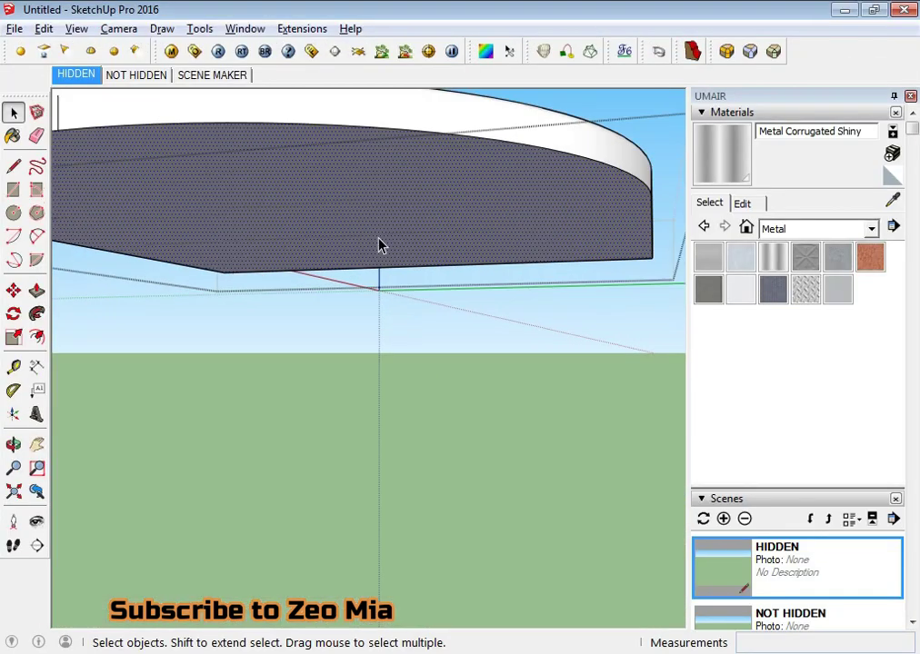
Delete the extra rounded end piece and select the tabletop from underneath.
{"action": "mouse_move", "coordinate": [380, 246]}
{"action": "middle_mouse_down"}
{"action": "mouse_move", "coordinate": [390, 220]}
{"action": "mouse_move", "coordinate": [400, 375]}
{"action": "mouse_move", "coordinate": [388, 390]}
{"action": "mouse_move", "coordinate": [486, 343]}
{"action": "middle_mouse_up"}
{"action": "left_click", "coordinate": [484, 342]}
{"action": "key", "text": "Delete"}
{"action": "mouse_move", "coordinate": [261, 400]}
{"action": "middle_mouse_down"}
{"action": "mouse_move", "coordinate": [346, 345]}
{"action": "mouse_move", "coordinate": [401, 283]}
{"action": "mouse_move", "coordinate": [420, 183]}
{"action": "middle_mouse_up"}
{"action": "left_click", "coordinate": [391, 283]}
Round the tabletop's bottom edges with Round Corner, then reselect the whole piece.
{"action": "double_click", "coordinate": [409, 253]}
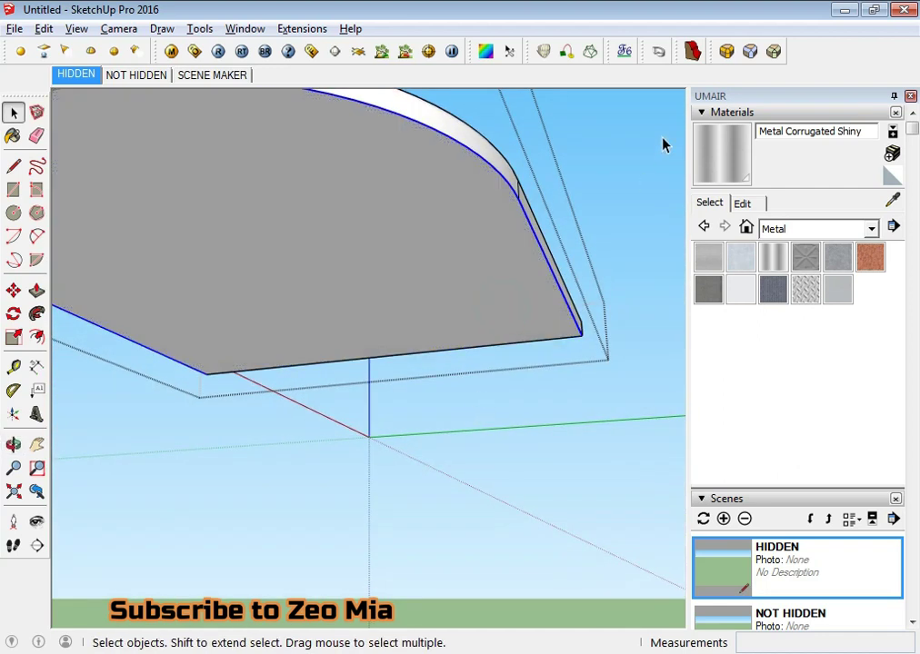
{"action": "left_click", "coordinate": [727, 50]}
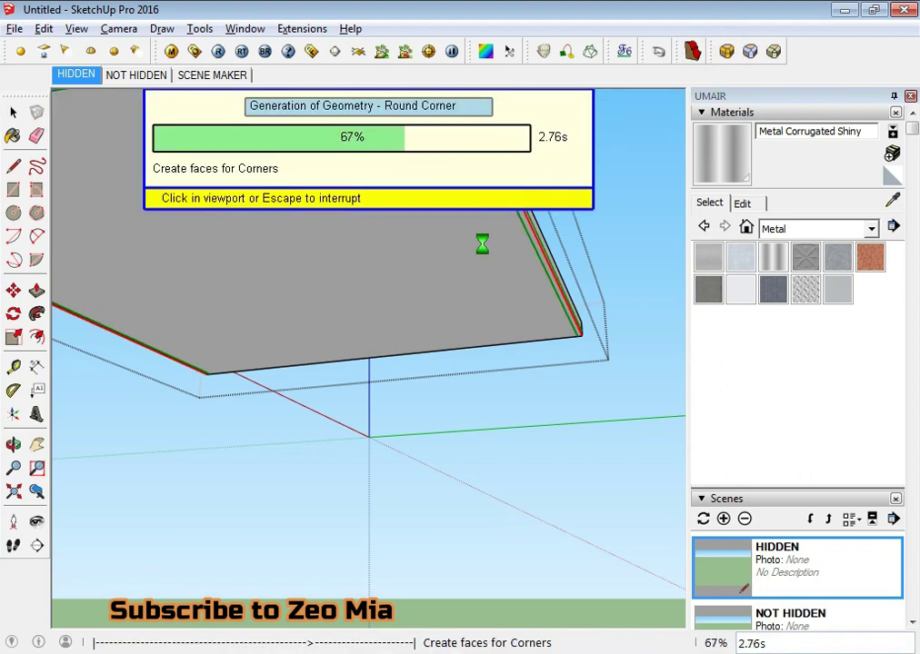
{"action": "key", "text": "space"}
{"action": "left_click", "coordinate": [501, 300]}
{"action": "left_click", "coordinate": [643, 206]}
{"action": "right_click", "coordinate": [493, 284]}
{"action": "left_click", "coordinate": [546, 411]}
{"action": "left_click", "coordinate": [458, 302]}
{"action": "middle_click_drag", "start_coordinate": [462, 308], "coordinate": [308, 277]}
Copy the tabletop piece along the red axis with Move plus Ctrl.
{"action": "key", "text": "m"}
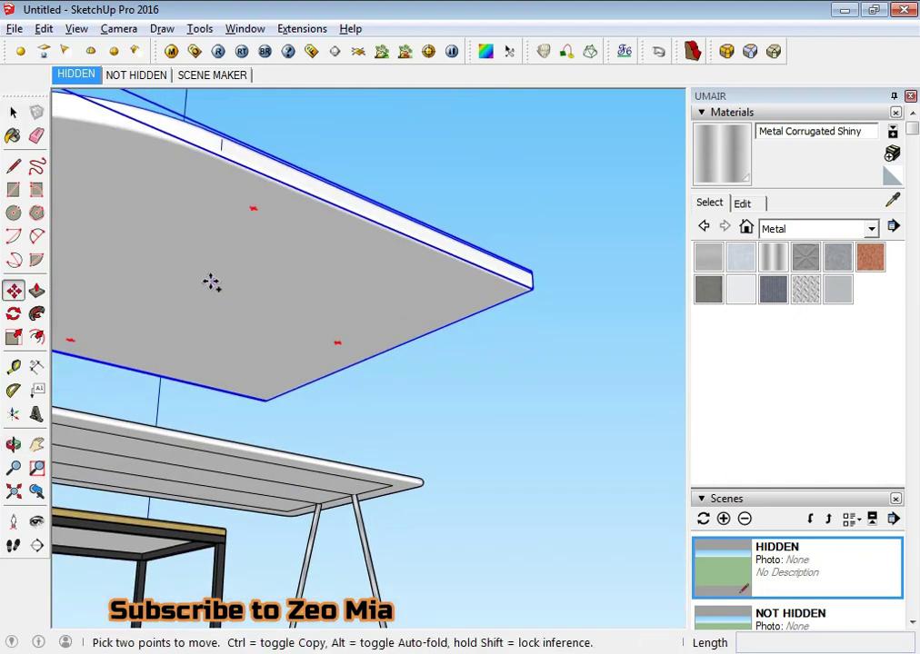
{"action": "middle_click_drag", "start_coordinate": [210, 282], "coordinate": [349, 322]}
{"action": "key", "text": "ctrl"}
{"action": "left_click", "coordinate": [349, 322]}
{"action": "left_click", "coordinate": [478, 336]}
{"action": "key", "text": "space"}
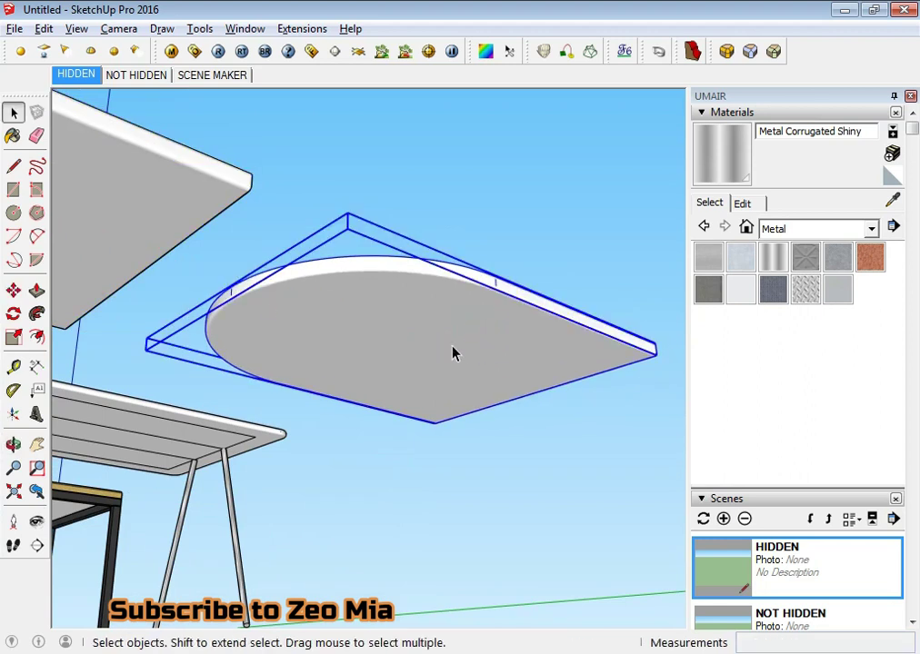
Flip the copy along red and move it against the other tabletop half.
{"action": "right_click", "coordinate": [454, 354]}
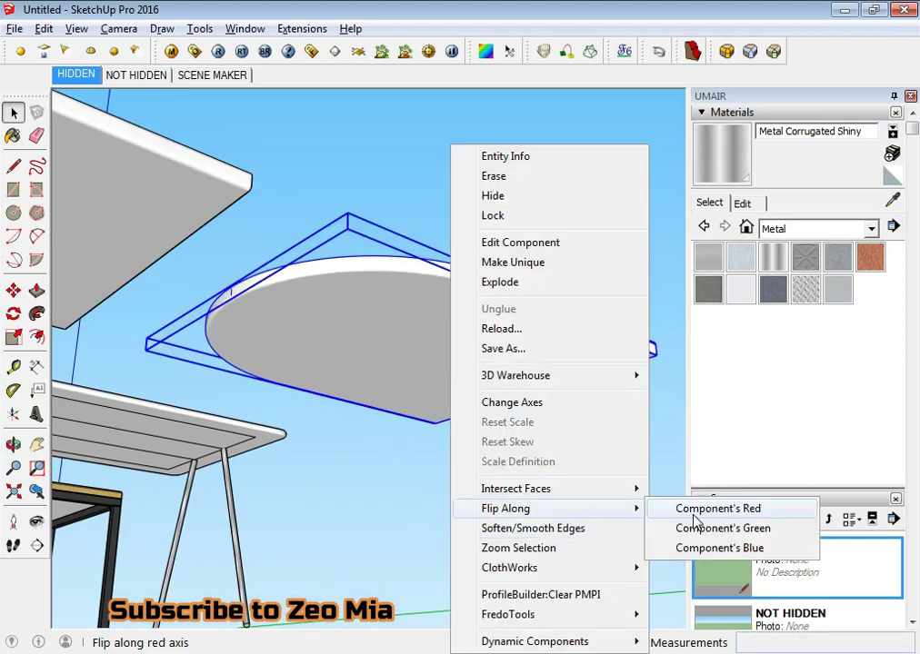
{"action": "left_click", "coordinate": [695, 509]}
{"action": "key", "text": "m"}
{"action": "left_click", "coordinate": [346, 231]}
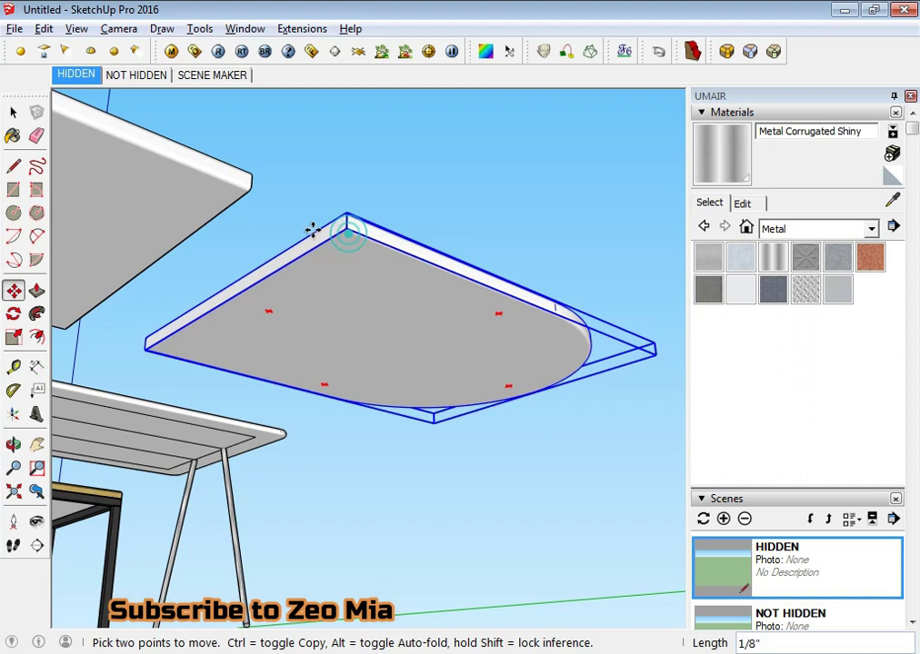
{"action": "left_click", "coordinate": [249, 197]}
{"action": "key", "text": "space"}
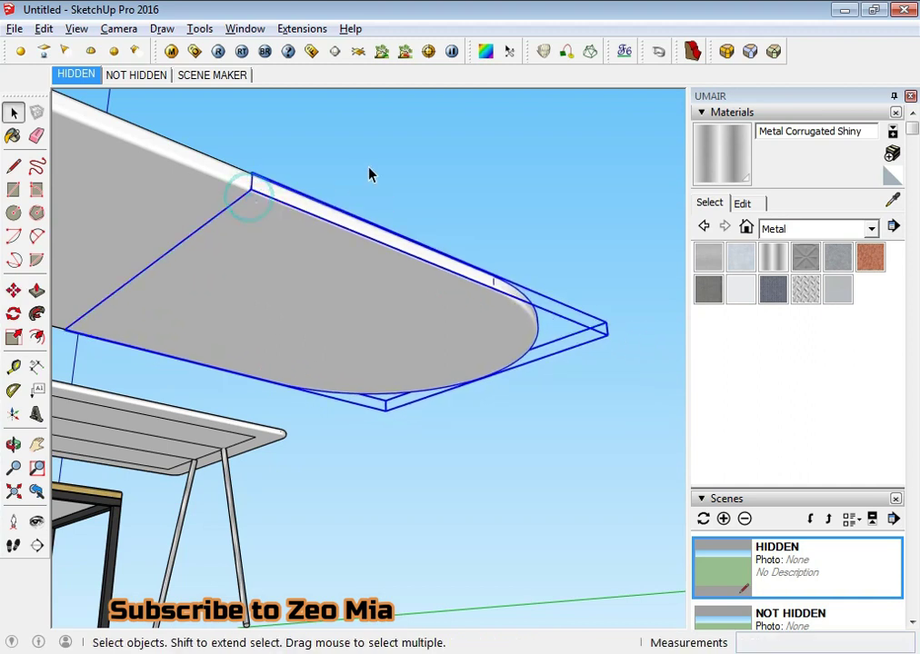
{"action": "middle_click_drag", "start_coordinate": [370, 174], "coordinate": [454, 140]}
{"action": "scroll", "coordinate": [178, 330], "scroll_direction": "up", "scroll_amount": 3}
Outline a long rectangular strip along the middle seam of the tabletop.
{"action": "scroll", "coordinate": [178, 330], "scroll_direction": "down", "scroll_amount": 3}
{"action": "middle_click_drag", "start_coordinate": [191, 328], "coordinate": [345, 323]}
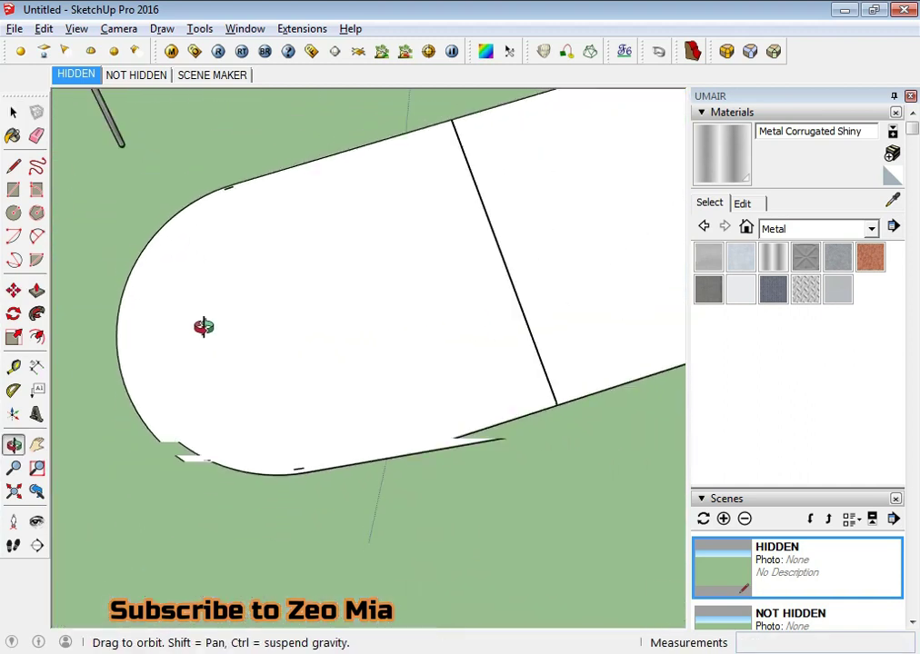
{"action": "key", "text": "alt+Tab"}
{"action": "key", "text": "alt+Tab"}
{"action": "middle_click_drag", "start_coordinate": [485, 380], "coordinate": [437, 354]}
{"action": "scroll", "coordinate": [320, 359], "scroll_direction": "down", "scroll_amount": 3}
{"action": "scroll", "coordinate": [320, 358], "scroll_direction": "up", "scroll_amount": 3}
{"action": "left_click", "coordinate": [320, 356]}
{"action": "scroll", "coordinate": [323, 357], "scroll_direction": "down", "scroll_amount": 3}
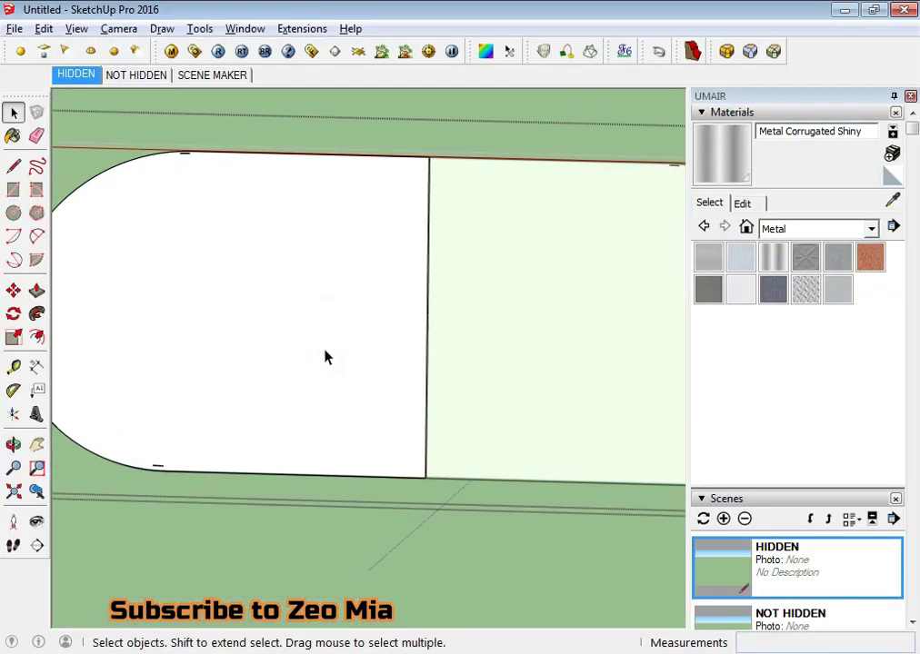
{"action": "mouse_move", "coordinate": [374, 356]}
{"action": "middle_mouse_down"}
{"action": "mouse_move", "coordinate": [336, 334]}
{"action": "mouse_move", "coordinate": [328, 342]}
{"action": "middle_mouse_up"}
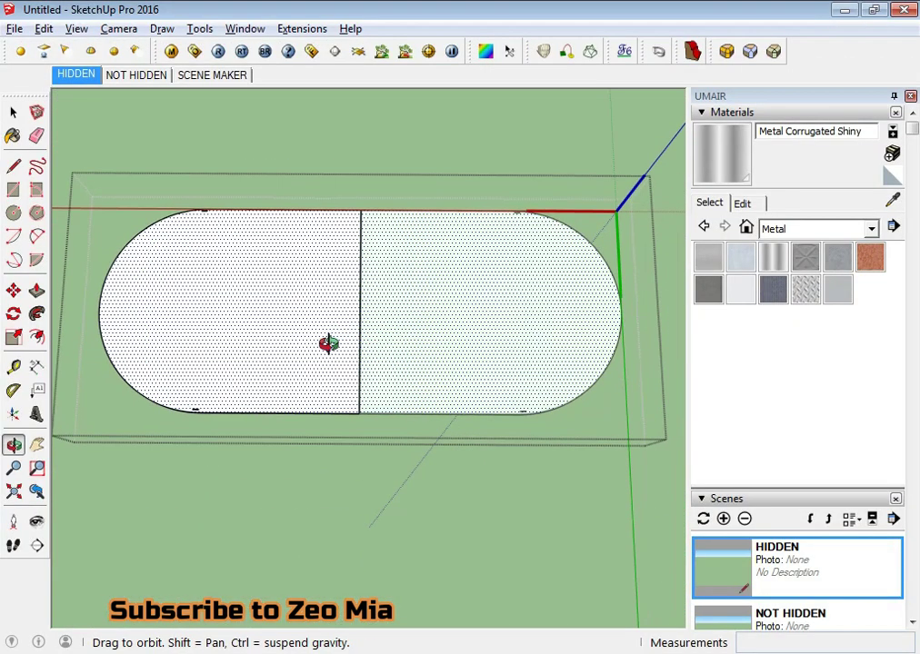
{"action": "key", "text": "l"}
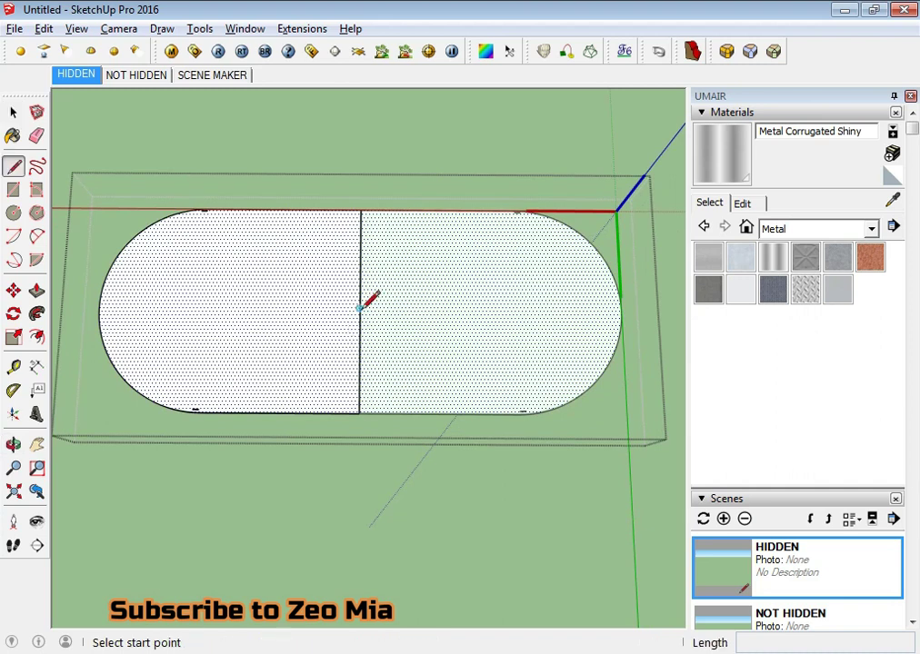
{"action": "left_click", "coordinate": [360, 310]}
{"action": "scroll", "coordinate": [207, 208], "scroll_direction": "up", "scroll_amount": 2}
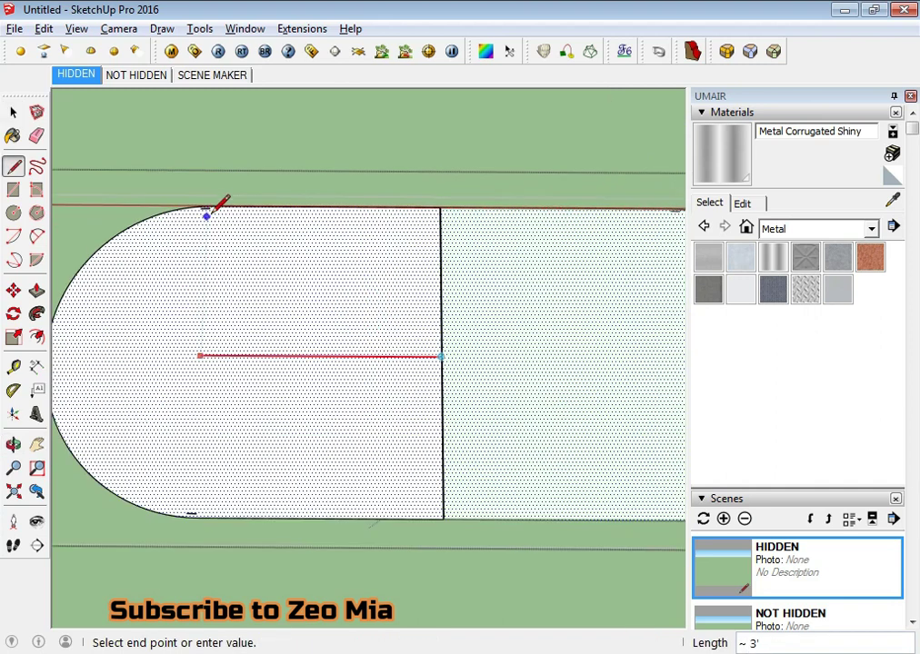
{"action": "left_click", "coordinate": [210, 207]}
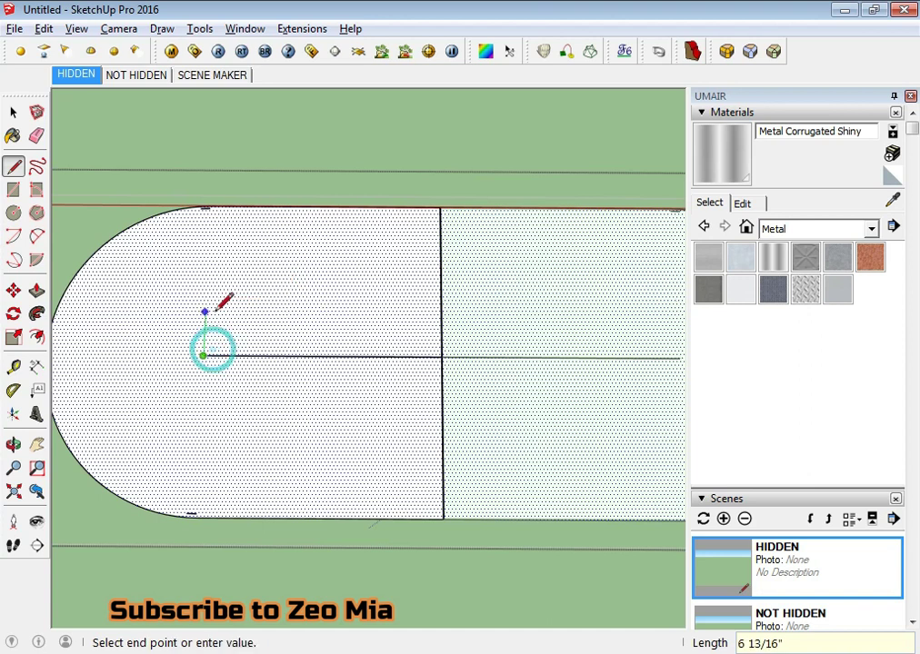
{"action": "left_click", "coordinate": [443, 317]}
{"action": "key", "text": "space"}
Move the strip's lower edge 6" lower to widen it.
{"action": "left_click", "coordinate": [297, 356]}
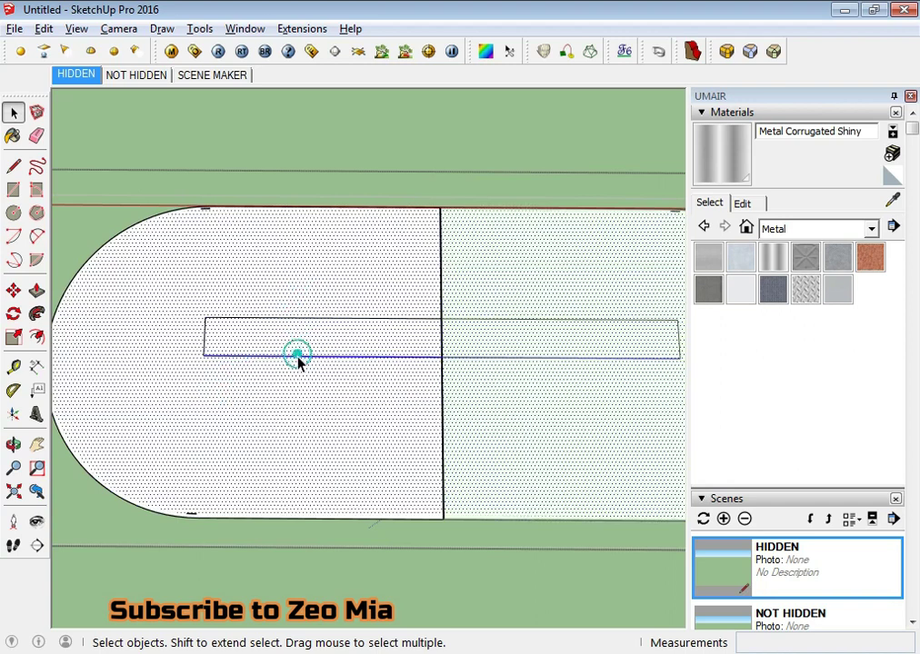
{"action": "key", "text": "m"}
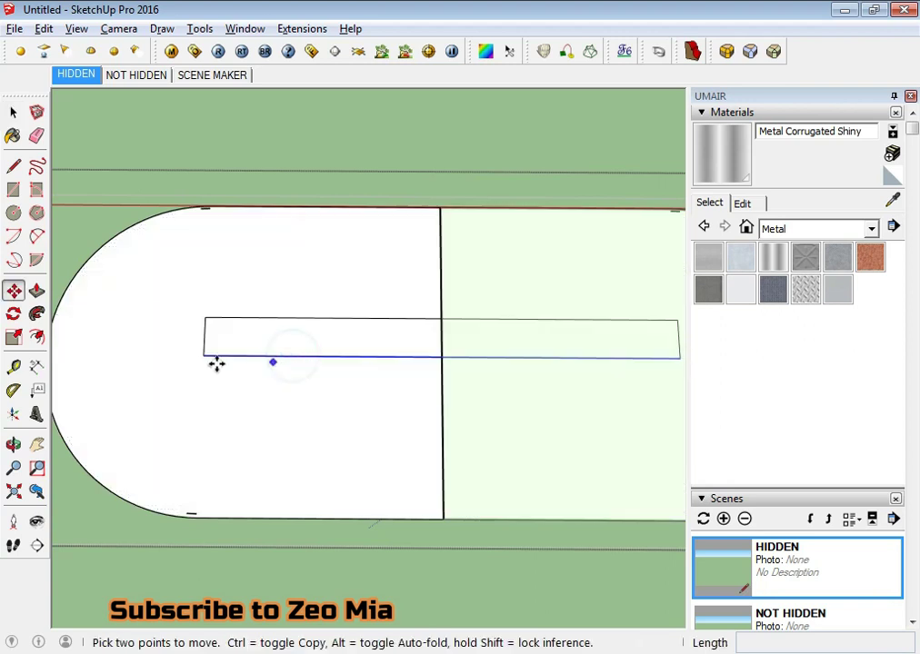
{"action": "left_click", "coordinate": [179, 327]}
{"action": "left_click", "coordinate": [181, 356]}
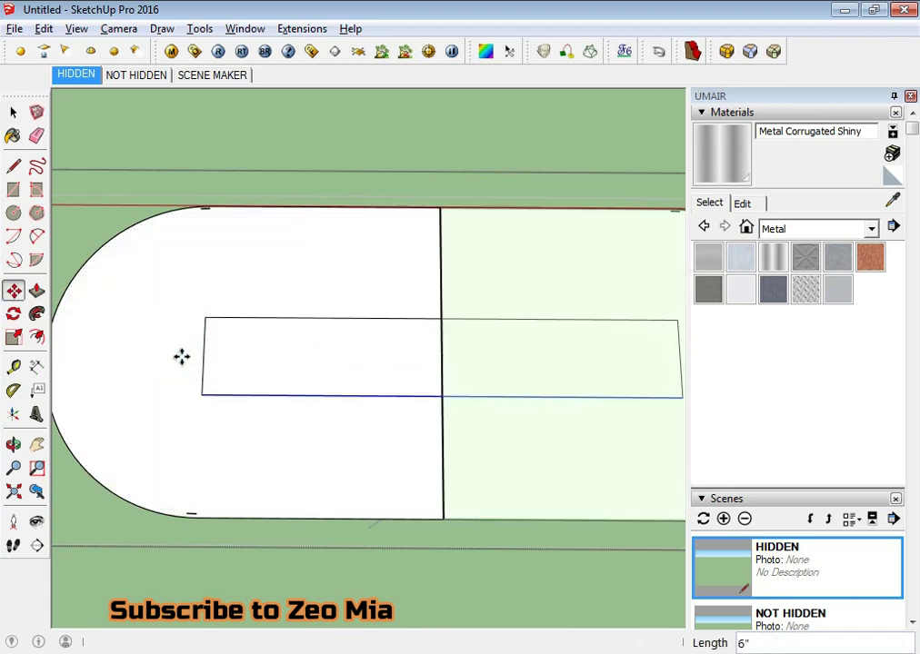
Push the strip down into a 2" recessed channel.
{"action": "mouse_move", "coordinate": [191, 389]}
{"action": "middle_mouse_down"}
{"action": "mouse_move", "coordinate": [564, 359]}
{"action": "mouse_move", "coordinate": [386, 386]}
{"action": "mouse_move", "coordinate": [558, 331]}
{"action": "mouse_move", "coordinate": [382, 358]}
{"action": "mouse_move", "coordinate": [429, 380]}
{"action": "mouse_move", "coordinate": [482, 366]}
{"action": "mouse_move", "coordinate": [38, 216]}
{"action": "mouse_move", "coordinate": [129, 119]}
{"action": "mouse_move", "coordinate": [236, 273]}
{"action": "mouse_move", "coordinate": [334, 369]}
{"action": "mouse_move", "coordinate": [452, 364]}
{"action": "middle_mouse_up"}
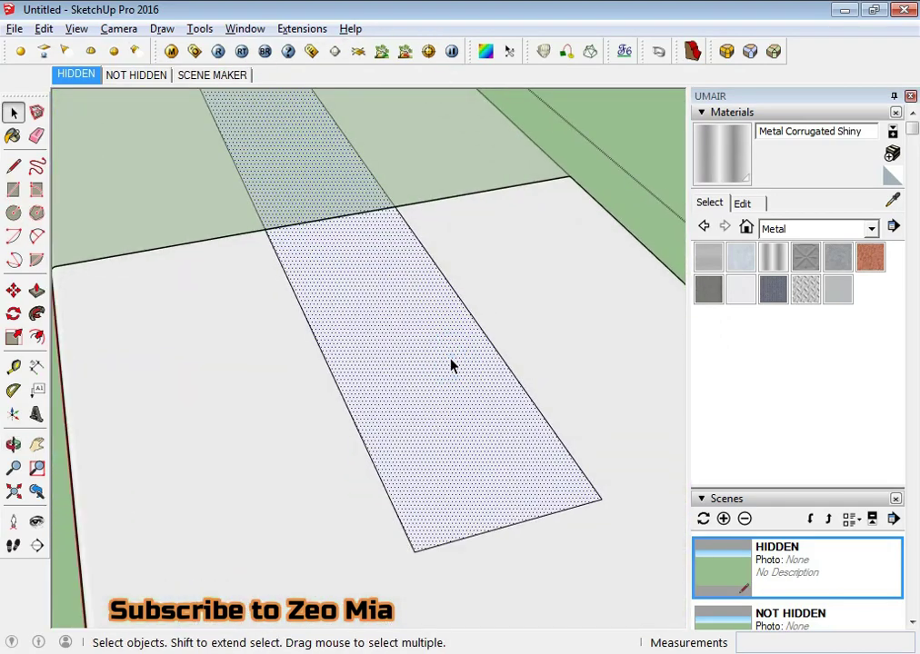
{"action": "key", "text": "p"}
{"action": "left_click_drag", "start_coordinate": [417, 324], "coordinate": [419, 363]}
{"action": "mouse_move", "coordinate": [421, 364]}
{"action": "middle_mouse_down"}
{"action": "mouse_move", "coordinate": [413, 393]}
{"action": "mouse_move", "coordinate": [325, 431]}
{"action": "mouse_move", "coordinate": [327, 337]}
{"action": "middle_mouse_up"}
{"action": "scroll", "coordinate": [325, 431], "scroll_direction": "down", "scroll_amount": 3}
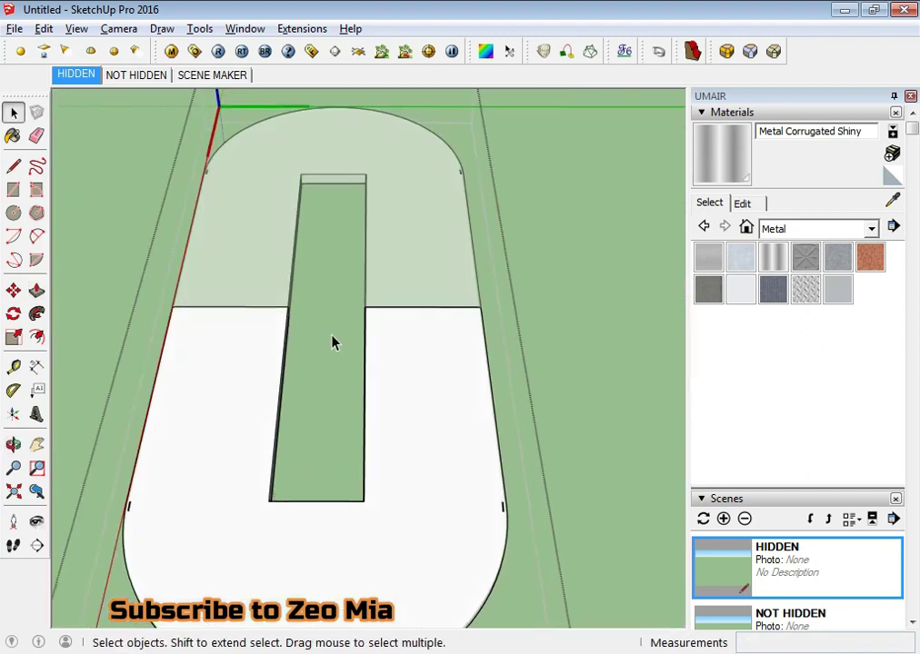
Redraw a rectangle over the channel opening on the tabletop.
{"action": "key", "text": "r"}
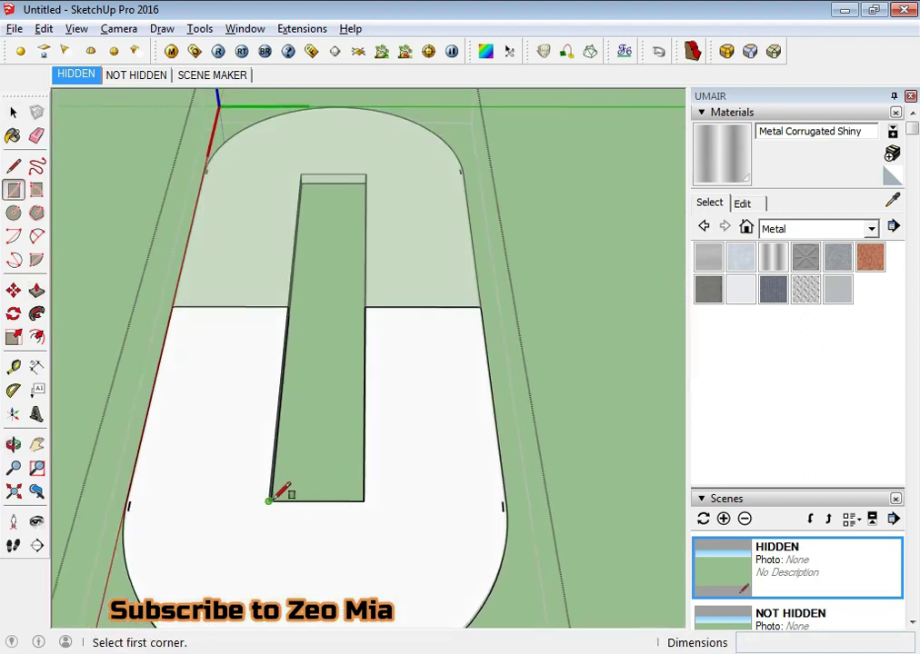
{"action": "left_click", "coordinate": [270, 500]}
{"action": "left_click", "coordinate": [374, 301]}
{"action": "key", "text": "space"}
{"action": "middle_click_drag", "start_coordinate": [374, 302], "coordinate": [564, 375]}
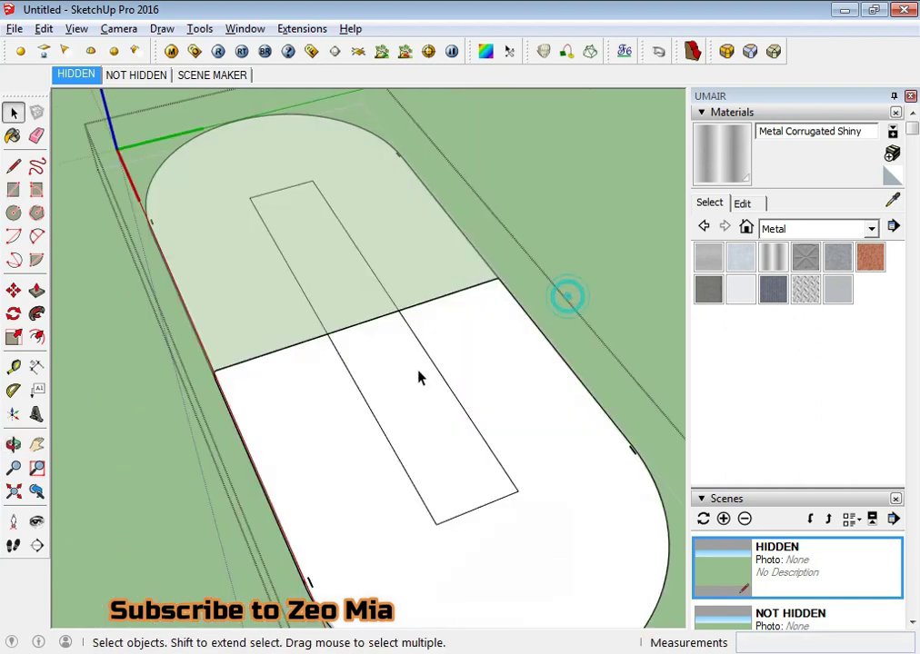
{"action": "scroll", "coordinate": [419, 376], "scroll_direction": "up", "scroll_amount": 2}
{"action": "scroll", "coordinate": [322, 470], "scroll_direction": "down", "scroll_amount": 5}
{"action": "middle_click_drag", "start_coordinate": [323, 470], "coordinate": [285, 443]}
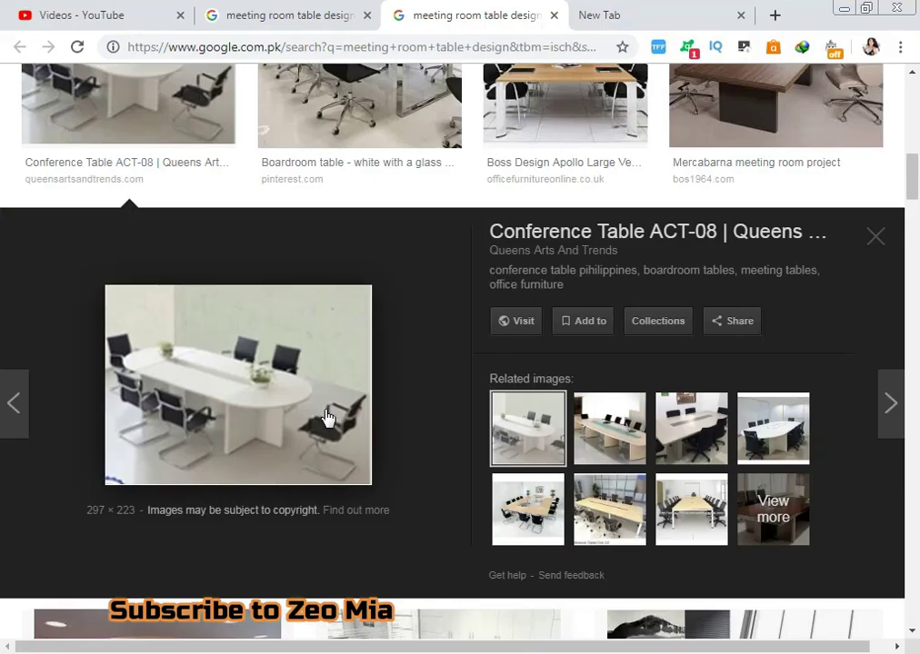
Inside the tabletop group, paint the strip with Metal Corrugated Shiny.
{"action": "key", "text": "alt+Tab"}
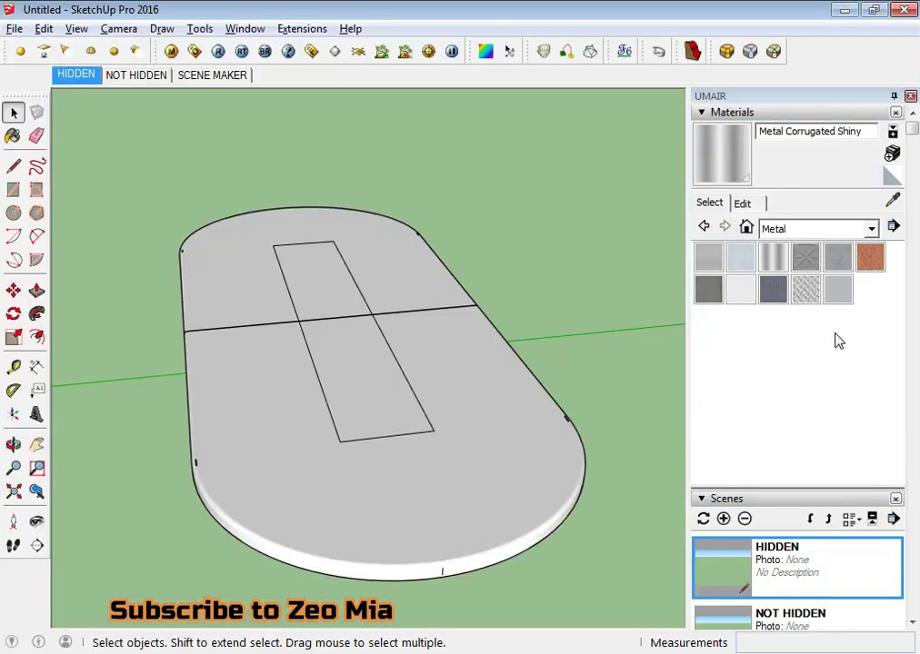
{"action": "left_click", "coordinate": [723, 152]}
{"action": "scroll", "coordinate": [373, 385], "scroll_direction": "up", "scroll_amount": 3}
{"action": "key", "text": "space"}
{"action": "left_click", "coordinate": [341, 427]}
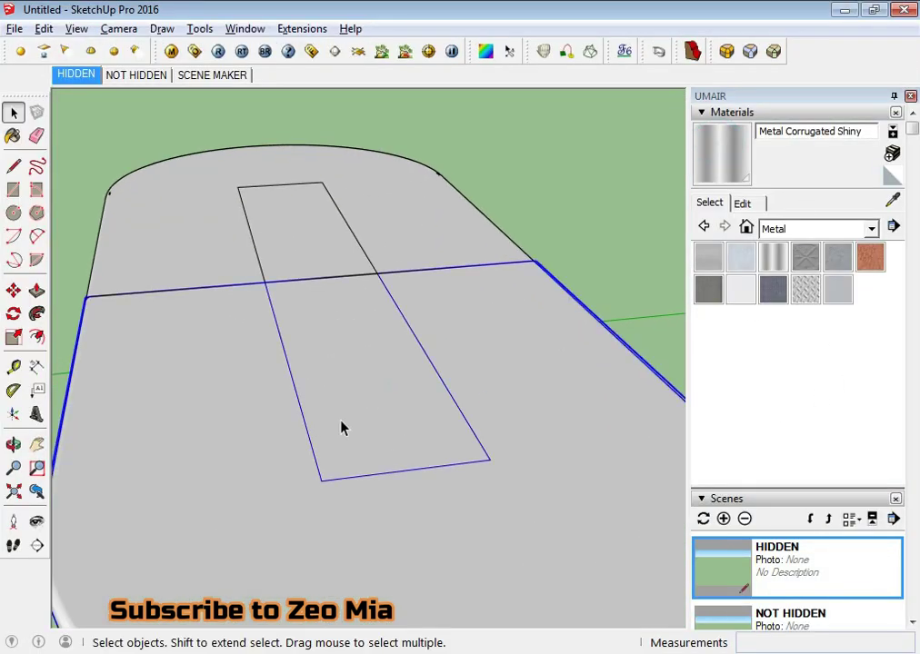
{"action": "double_click", "coordinate": [371, 389]}
{"action": "key", "text": "b"}
{"action": "left_click", "coordinate": [364, 364]}
{"action": "key", "text": "space"}
{"action": "scroll", "coordinate": [339, 380], "scroll_direction": "down", "scroll_amount": 3}
{"action": "scroll", "coordinate": [339, 380], "scroll_direction": "up", "scroll_amount": 5}
{"action": "mouse_move", "coordinate": [340, 380]}
{"action": "middle_mouse_down"}
{"action": "mouse_move", "coordinate": [423, 527]}
{"action": "mouse_move", "coordinate": [365, 332]}
{"action": "mouse_move", "coordinate": [399, 400]}
{"action": "middle_mouse_up"}
Rotate the corrugated texture 90° and enlarge it so its ridges run lengthwise.
{"action": "scroll", "coordinate": [423, 528], "scroll_direction": "up", "scroll_amount": 3}
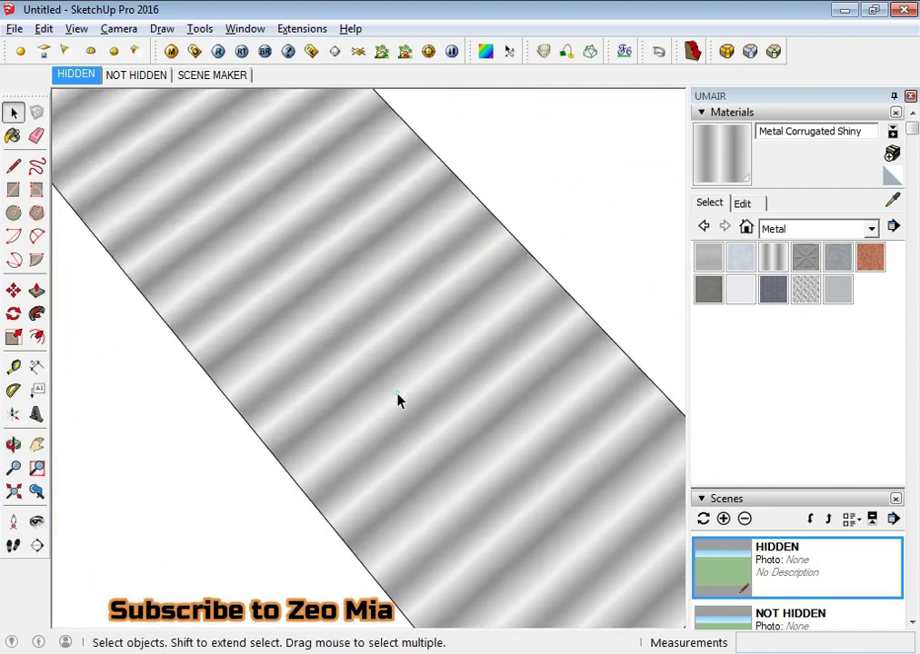
{"action": "scroll", "coordinate": [407, 412], "scroll_direction": "down", "scroll_amount": 2}
{"action": "right_click", "coordinate": [400, 404]}
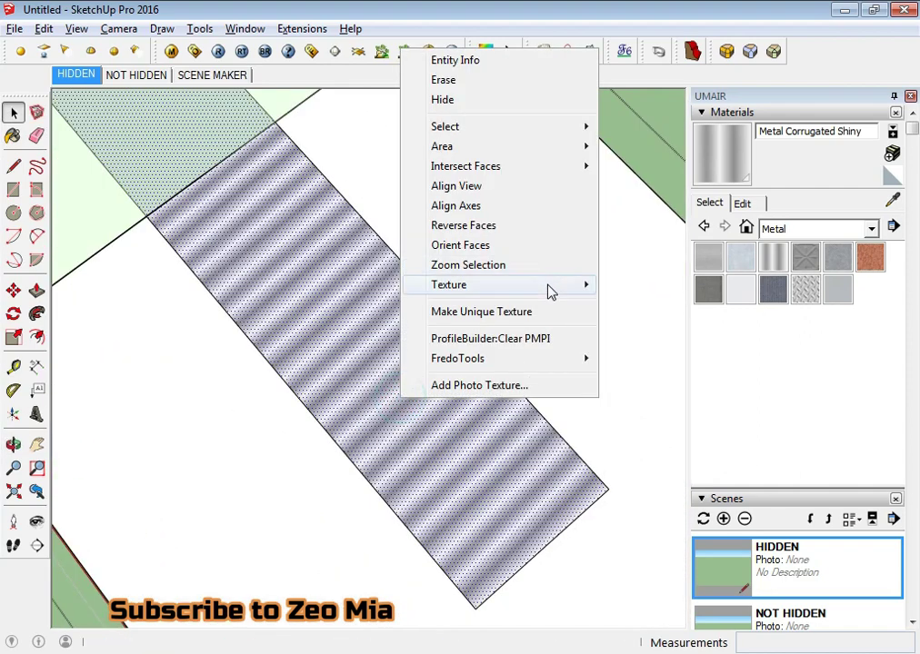
{"action": "left_click", "coordinate": [642, 283]}
{"action": "right_click", "coordinate": [428, 410]}
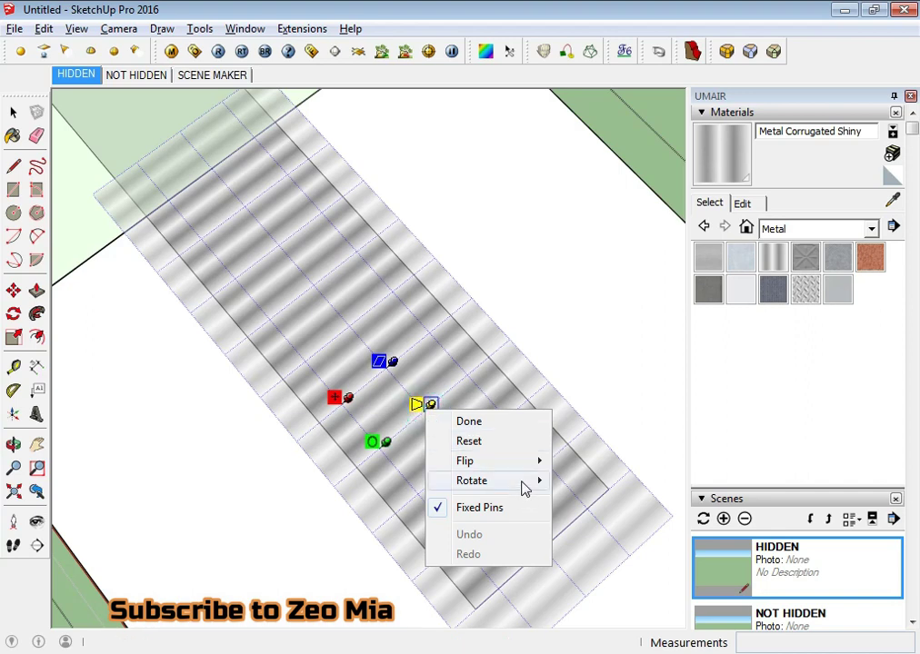
{"action": "mouse_move", "coordinate": [472, 481]}
{"action": "left_click", "coordinate": [576, 483]}
{"action": "left_click_drag", "start_coordinate": [400, 362], "coordinate": [538, 241]}
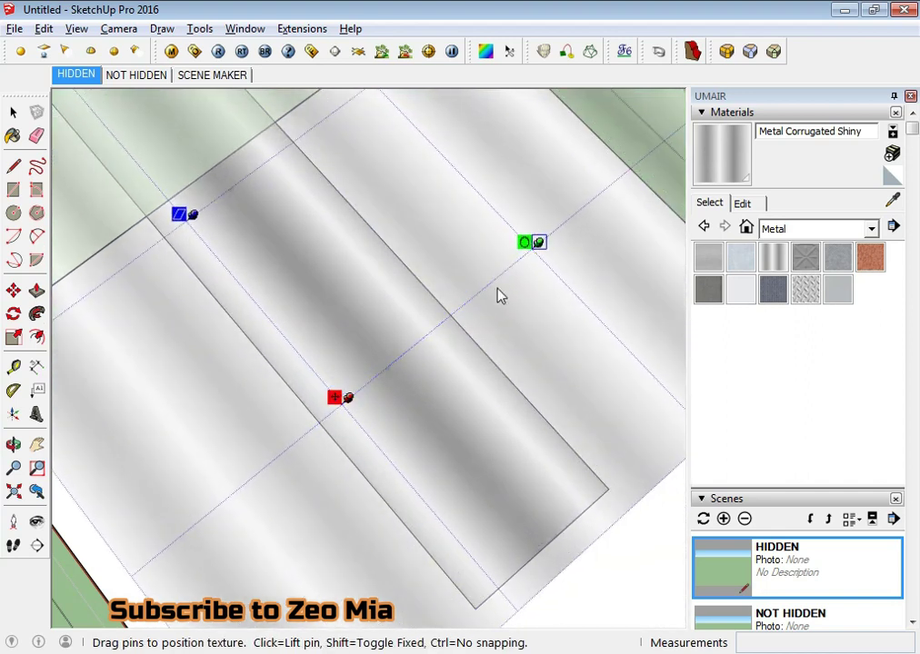
{"action": "right_click", "coordinate": [418, 347]}
{"action": "left_click", "coordinate": [447, 360]}
{"action": "mouse_move", "coordinate": [421, 503]}
{"action": "middle_mouse_down"}
{"action": "mouse_move", "coordinate": [637, 211]}
{"action": "mouse_move", "coordinate": [425, 343]}
{"action": "middle_mouse_up"}
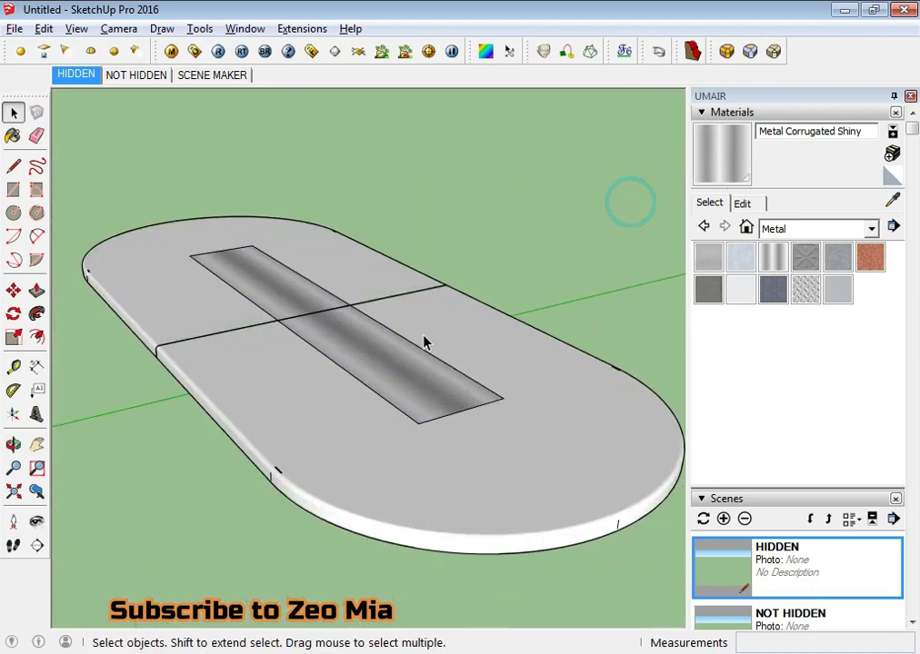
{"action": "scroll", "coordinate": [550, 246], "scroll_direction": "up", "scroll_amount": 3}
{"action": "mouse_move", "coordinate": [550, 246]}
{"action": "middle_mouse_down"}
{"action": "mouse_move", "coordinate": [566, 177]}
{"action": "mouse_move", "coordinate": [313, 366]}
{"action": "mouse_move", "coordinate": [318, 390]}
{"action": "middle_mouse_up"}
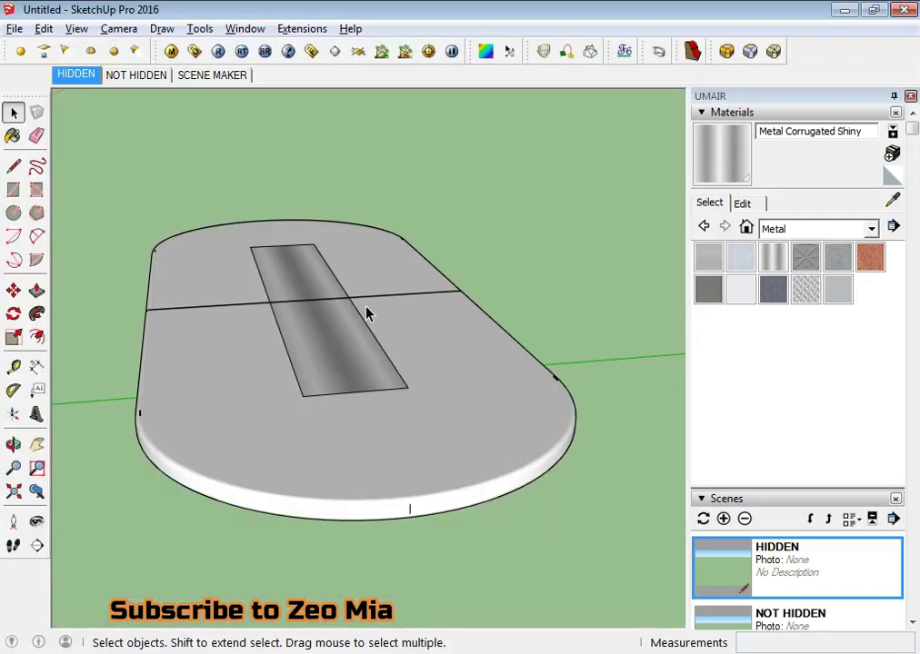
{"action": "mouse_move", "coordinate": [366, 312]}
{"action": "middle_mouse_down"}
{"action": "mouse_move", "coordinate": [372, 132]}
{"action": "mouse_move", "coordinate": [326, 28]}
{"action": "middle_mouse_up"}
{"action": "mouse_move", "coordinate": [325, 28]}
{"action": "left_mouse_down"}
{"action": "mouse_move", "coordinate": [275, 181]}
{"action": "mouse_move", "coordinate": [263, 447]}
{"action": "mouse_move", "coordinate": [293, 405]}
{"action": "left_mouse_up"}
Start a rectangle corner at the tabletop edge near the rounded end.
{"action": "middle_click_drag", "start_coordinate": [292, 405], "coordinate": [304, 472]}
{"action": "key", "text": "r"}
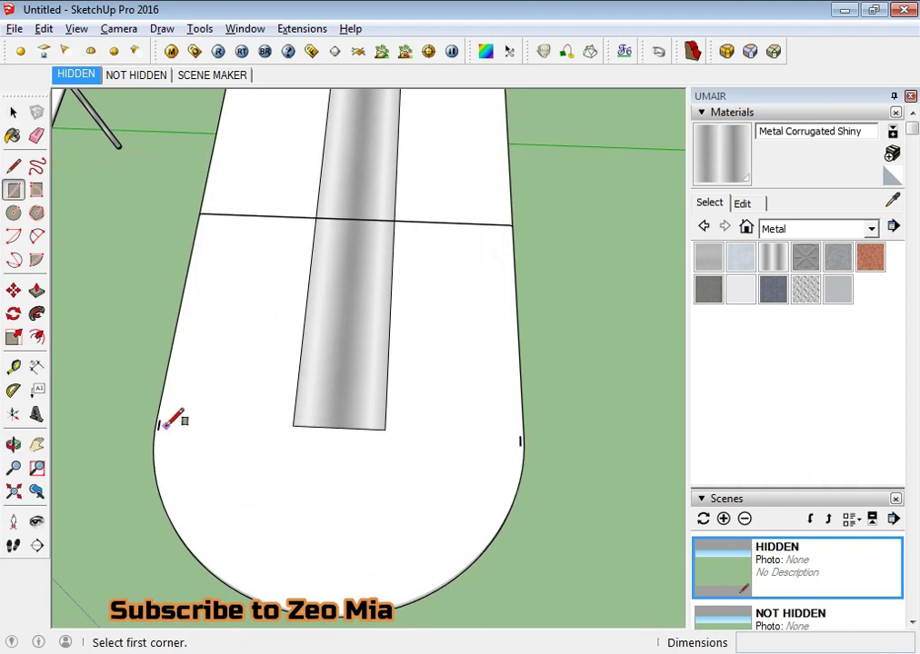
{"action": "scroll", "coordinate": [165, 421], "scroll_direction": "up", "scroll_amount": 1}
{"action": "scroll", "coordinate": [160, 420], "scroll_direction": "up", "scroll_amount": 2}
{"action": "left_click", "coordinate": [157, 424]}
{"action": "scroll", "coordinate": [342, 442], "scroll_direction": "down", "scroll_amount": 1}
{"action": "middle_click_drag", "start_coordinate": [421, 455], "coordinate": [353, 452]}
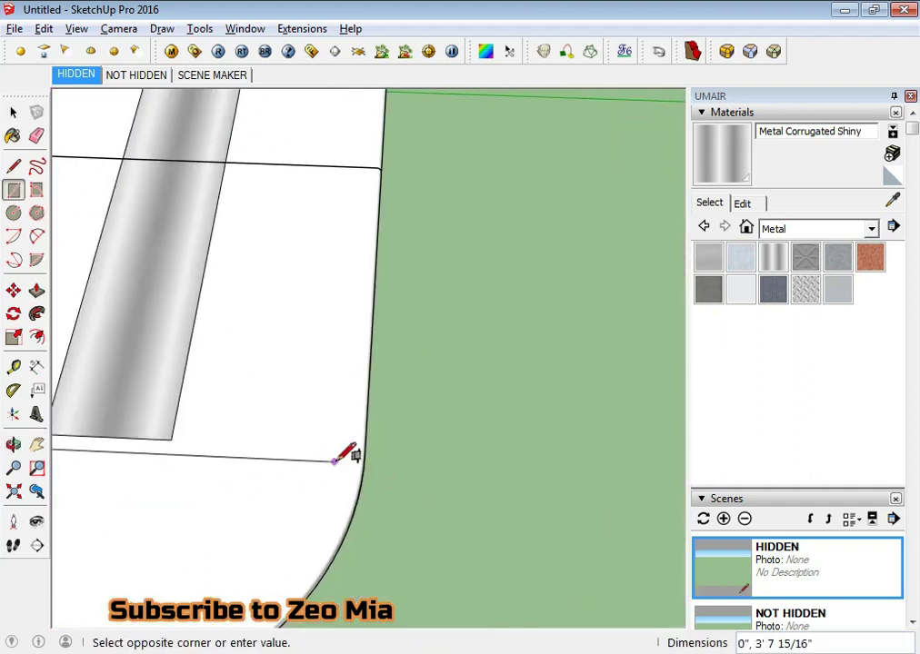
{"action": "scroll", "coordinate": [360, 447], "scroll_direction": "up", "scroll_amount": 1}
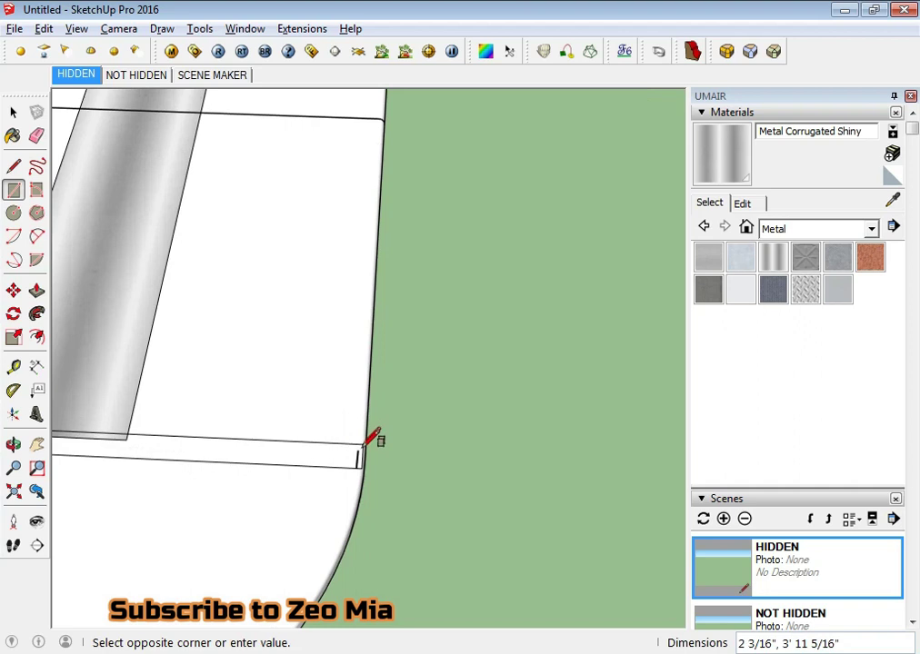
Draw a thin rotated rectangle edge to edge across the table.
{"action": "left_click", "coordinate": [37, 189]}
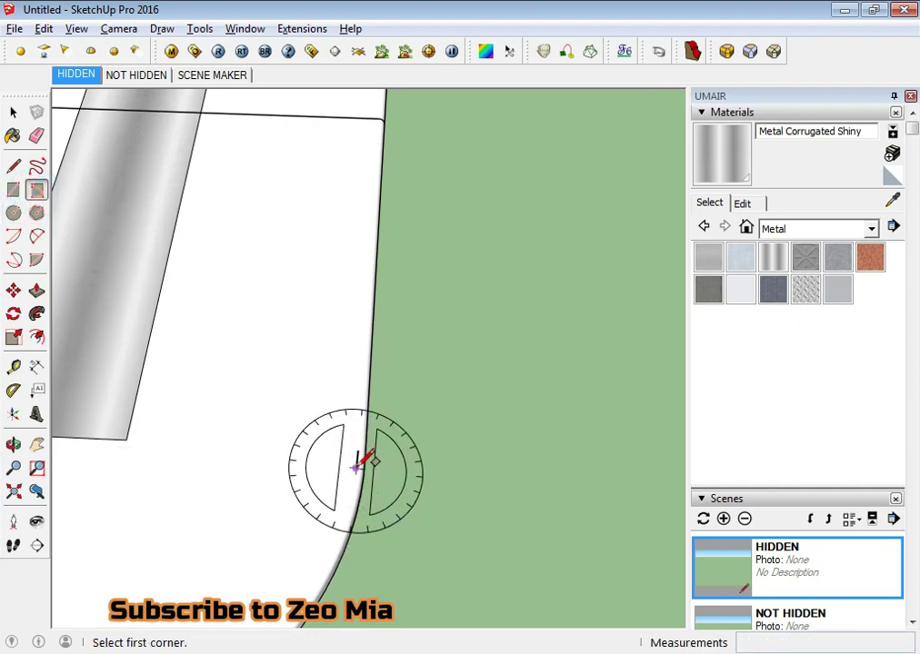
{"action": "left_click", "coordinate": [355, 467]}
{"action": "mouse_move", "coordinate": [240, 453]}
{"action": "middle_mouse_down"}
{"action": "mouse_move", "coordinate": [493, 473]}
{"action": "mouse_move", "coordinate": [308, 458]}
{"action": "middle_mouse_up"}
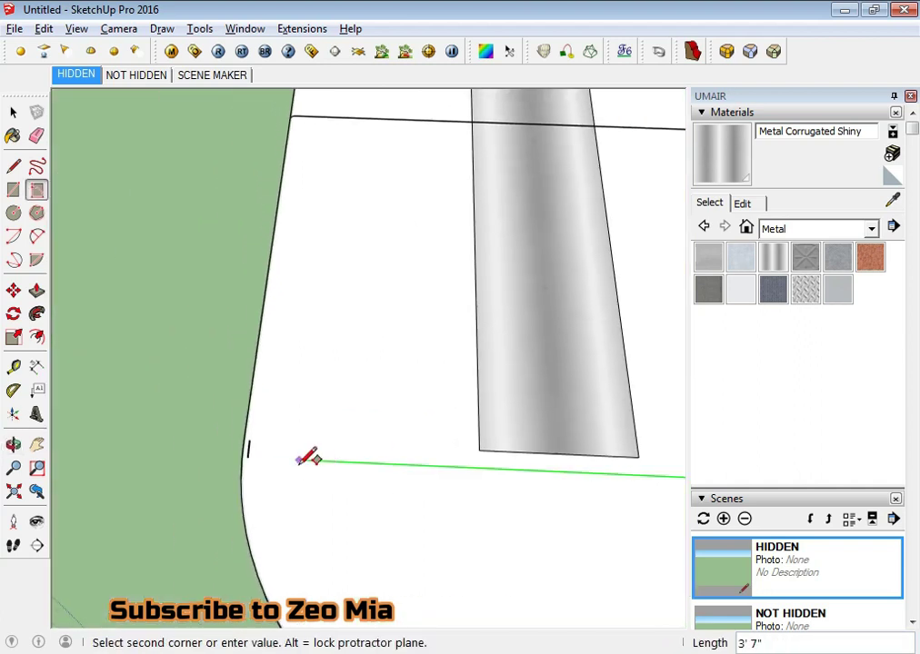
{"action": "scroll", "coordinate": [309, 458], "scroll_direction": "up", "scroll_amount": 2}
{"action": "left_click", "coordinate": [216, 451]}
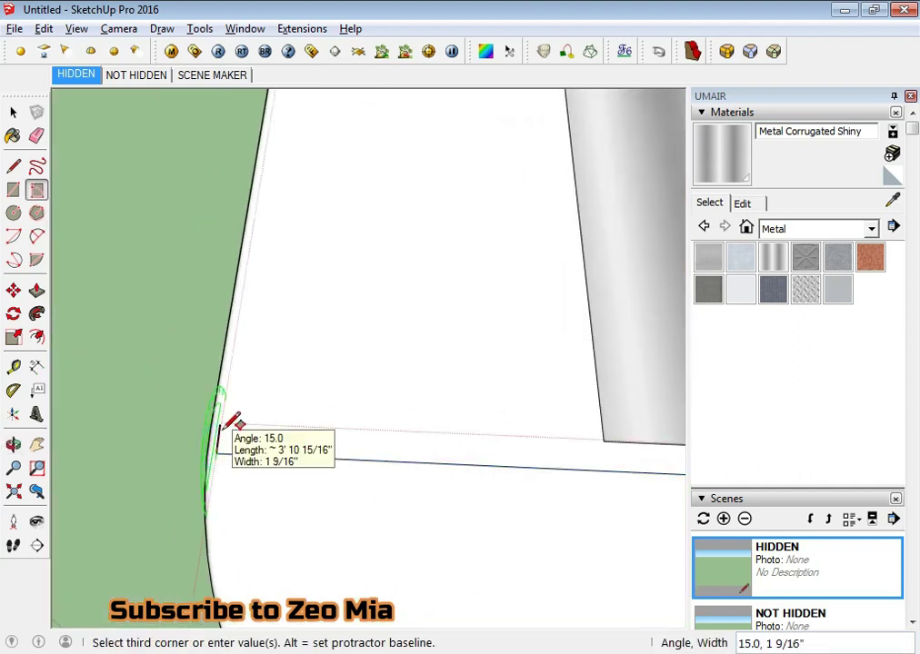
{"action": "left_click", "coordinate": [227, 427]}
{"action": "mouse_move", "coordinate": [258, 427]}
{"action": "middle_mouse_down"}
{"action": "mouse_move", "coordinate": [312, 439]}
{"action": "mouse_move", "coordinate": [130, 535]}
{"action": "middle_mouse_up"}
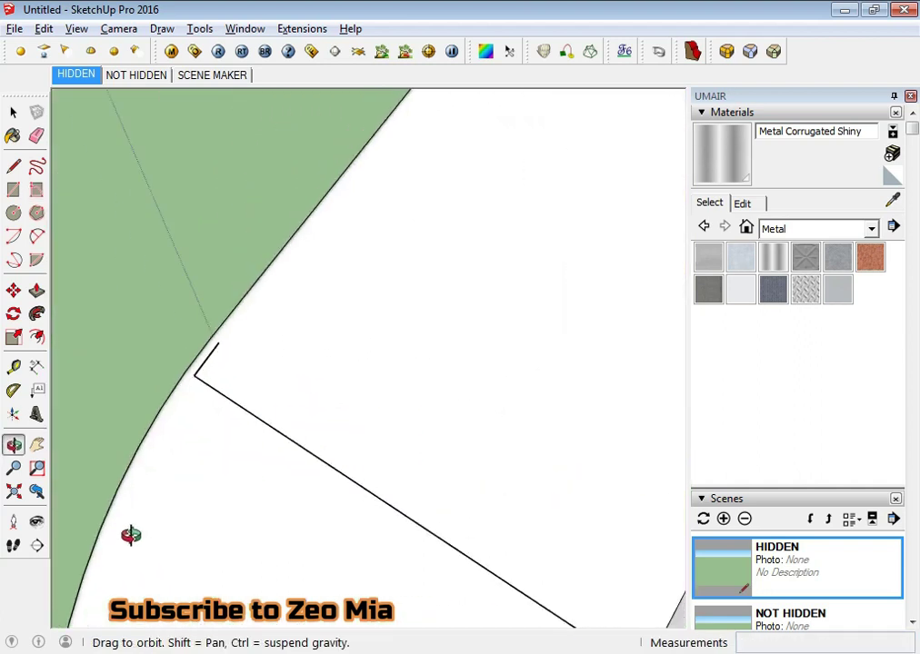
{"action": "scroll", "coordinate": [246, 442], "scroll_direction": "down", "scroll_amount": 2}
{"action": "scroll", "coordinate": [308, 442], "scroll_direction": "down", "scroll_amount": 2}
{"action": "scroll", "coordinate": [298, 304], "scroll_direction": "down", "scroll_amount": 2}
{"action": "scroll", "coordinate": [286, 398], "scroll_direction": "down", "scroll_amount": 2}
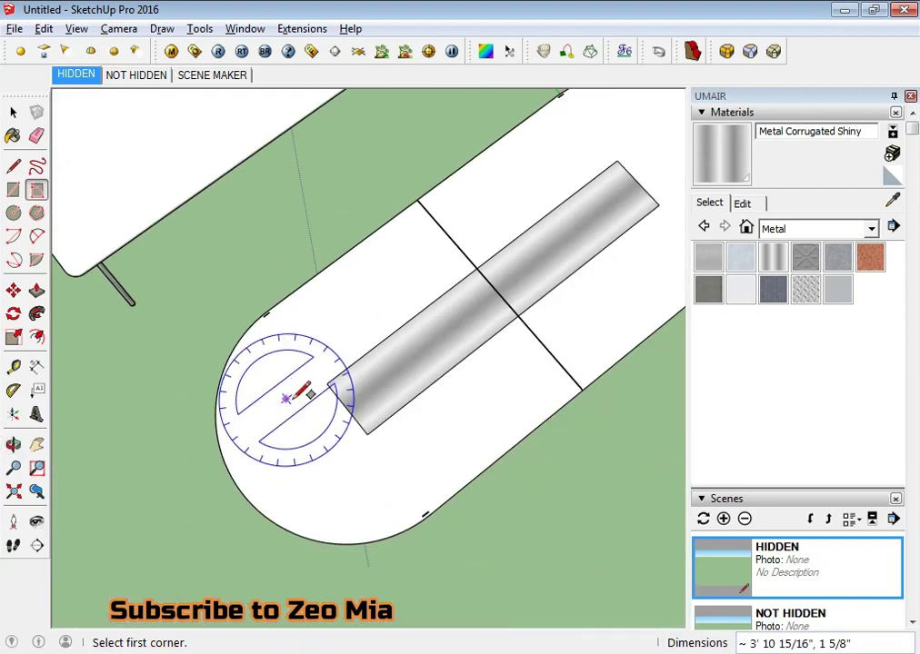
{"action": "key", "text": "space"}
From below, draw a thin rectangle out to the underside's far edge.
{"action": "mouse_move", "coordinate": [261, 419]}
{"action": "middle_mouse_down"}
{"action": "mouse_move", "coordinate": [377, 411]}
{"action": "mouse_move", "coordinate": [361, 309]}
{"action": "middle_mouse_up"}
{"action": "key", "text": "r"}
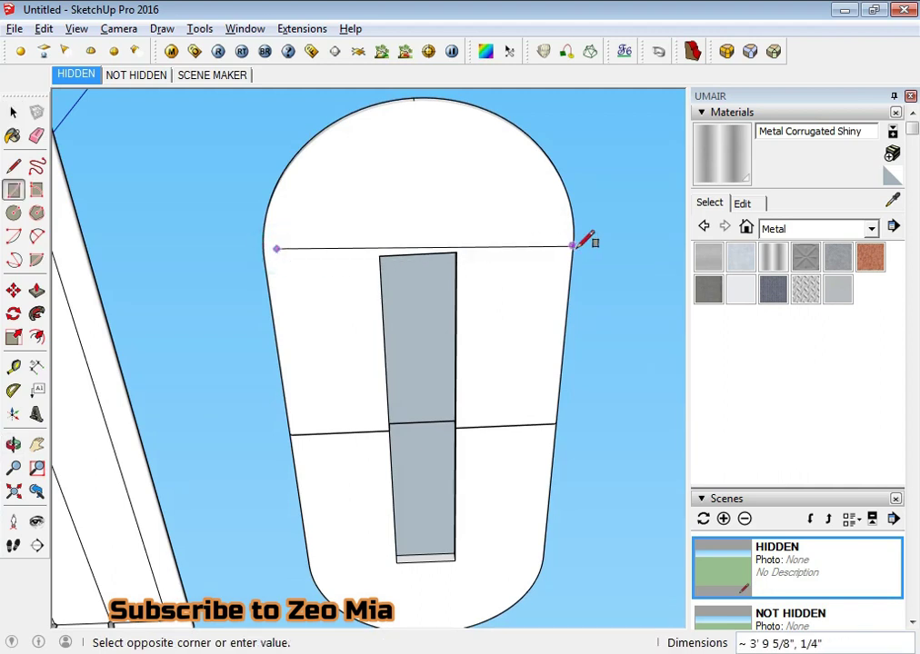
{"action": "scroll", "coordinate": [575, 246], "scroll_direction": "up", "scroll_amount": 1}
{"action": "scroll", "coordinate": [573, 240], "scroll_direction": "up", "scroll_amount": 2}
{"action": "scroll", "coordinate": [571, 235], "scroll_direction": "up", "scroll_amount": 3}
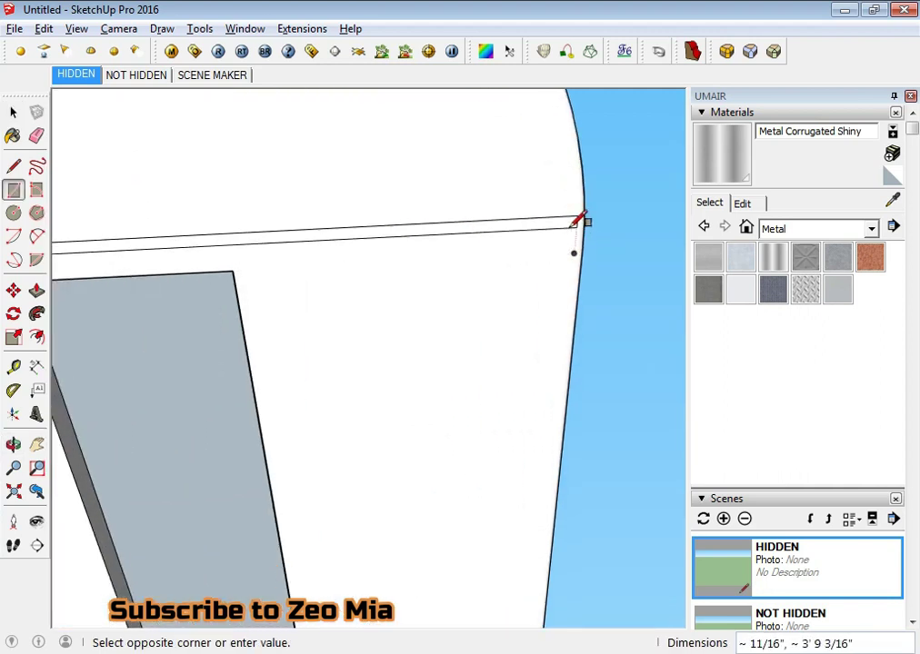
{"action": "left_click", "coordinate": [580, 222]}
Open the rectangle group and push/pull it down into a tall panel.
{"action": "key", "text": "space"}
{"action": "left_click", "coordinate": [540, 235]}
{"action": "right_click", "coordinate": [534, 231]}
{"action": "key", "text": "Escape"}
{"action": "double_click", "coordinate": [508, 227]}
{"action": "key", "text": "p"}
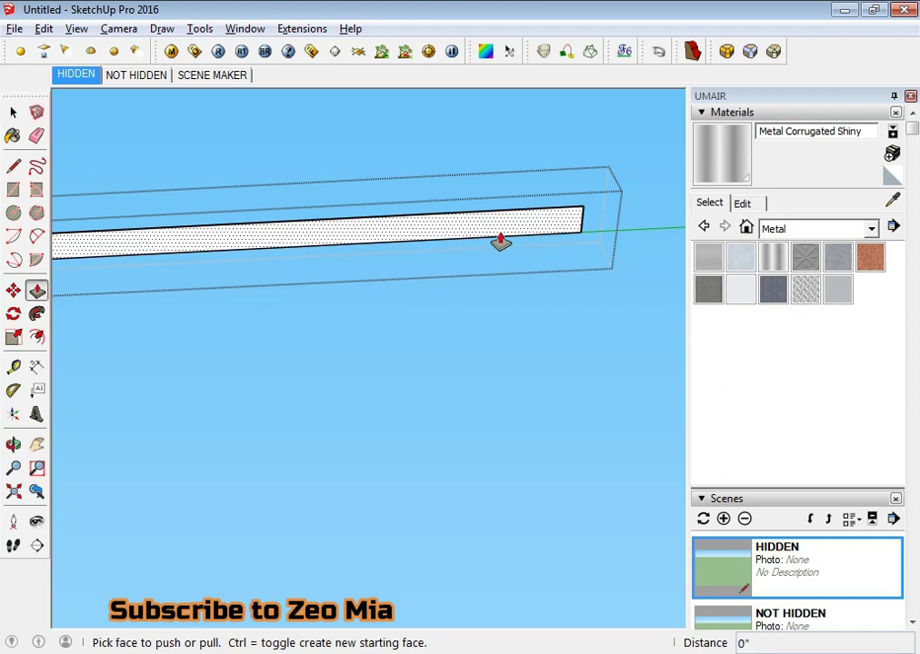
{"action": "left_click", "coordinate": [499, 243]}
{"action": "left_click", "coordinate": [137, 75]}
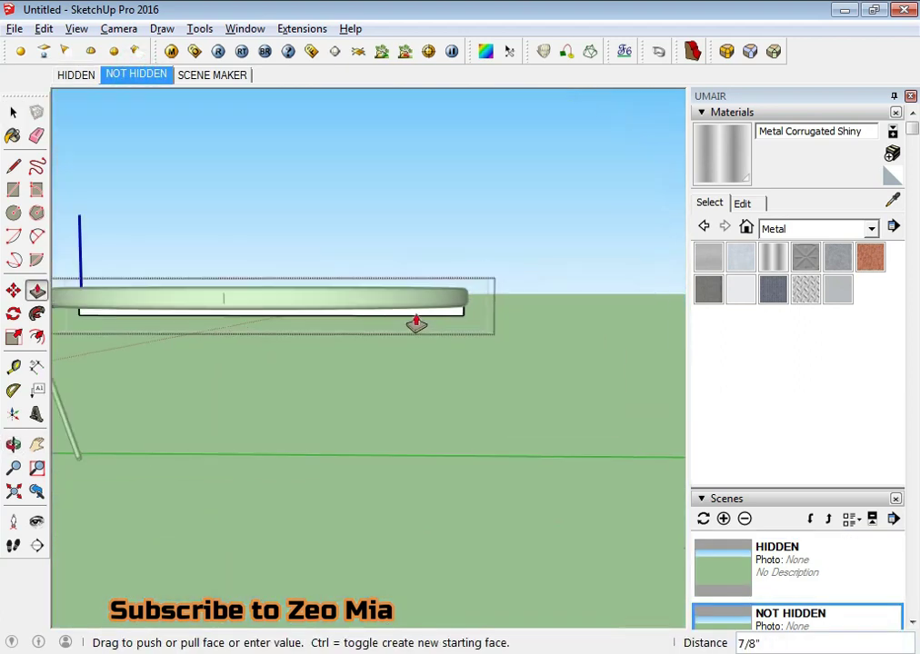
{"action": "key", "text": "space"}
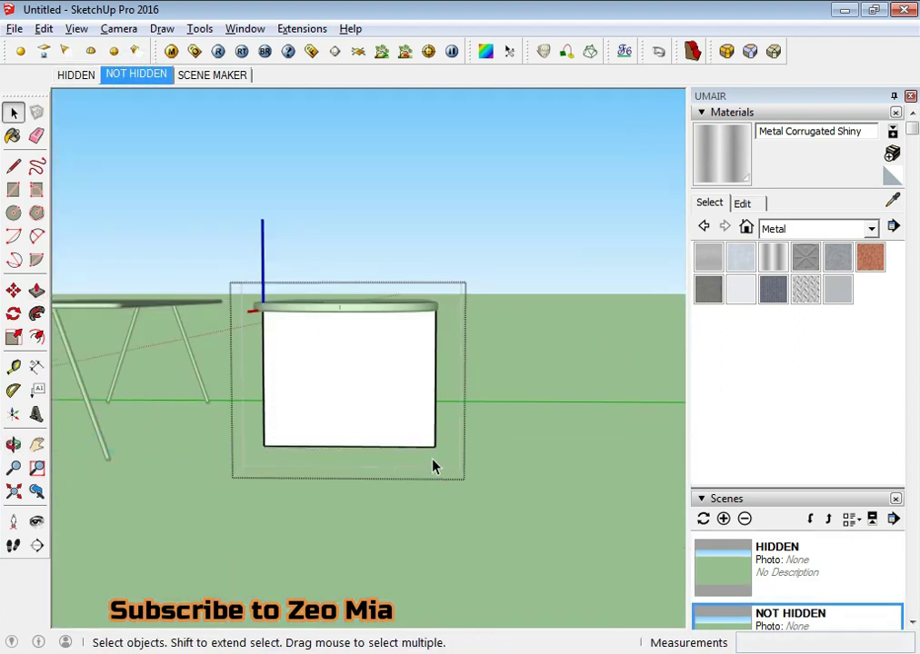
Push/pull the panel's large face to thicken the leg.
{"action": "scroll", "coordinate": [395, 364], "scroll_direction": "up", "scroll_amount": 3}
{"action": "mouse_move", "coordinate": [394, 364]}
{"action": "middle_mouse_down"}
{"action": "mouse_move", "coordinate": [524, 257]}
{"action": "mouse_move", "coordinate": [374, 402]}
{"action": "middle_mouse_up"}
{"action": "left_click", "coordinate": [372, 398]}
{"action": "key", "text": "p"}
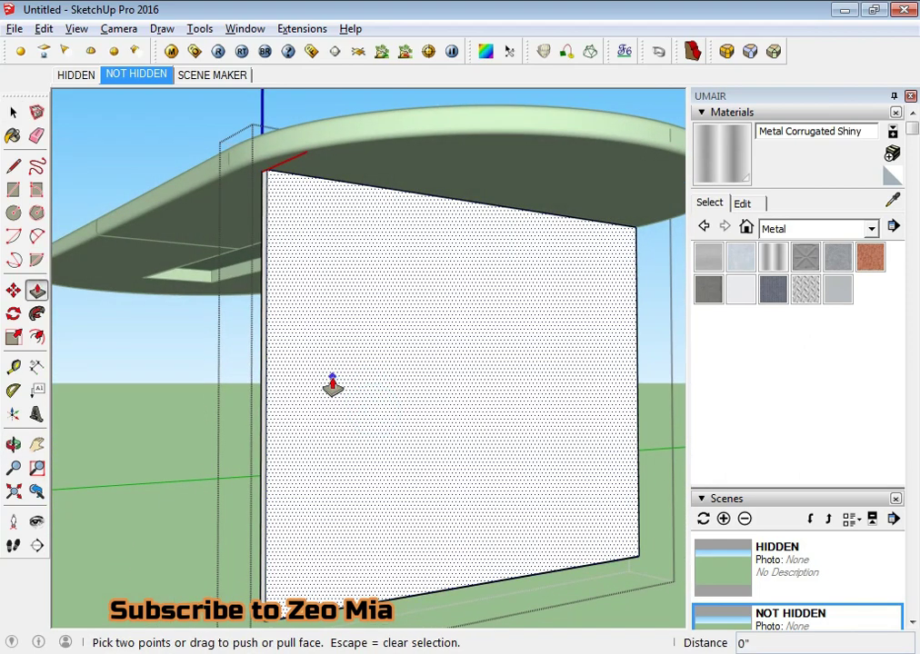
{"action": "left_click", "coordinate": [331, 385]}
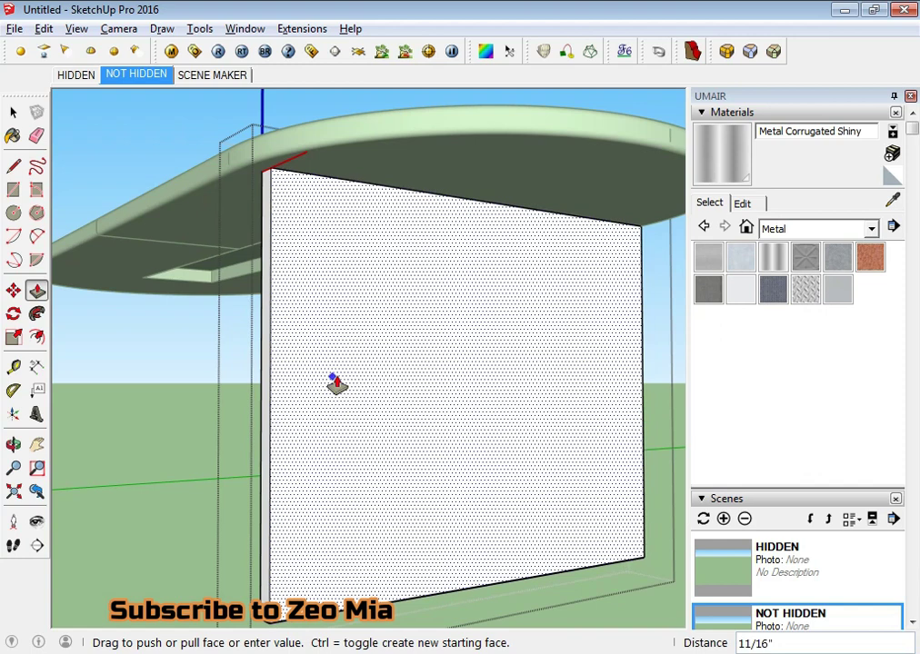
{"action": "left_click", "coordinate": [335, 383]}
{"action": "key", "text": "space"}
{"action": "scroll", "coordinate": [195, 397], "scroll_direction": "down", "scroll_amount": 3}
{"action": "mouse_move", "coordinate": [195, 396]}
{"action": "middle_mouse_down"}
{"action": "mouse_move", "coordinate": [402, 460]}
{"action": "mouse_move", "coordinate": [350, 468]}
{"action": "mouse_move", "coordinate": [334, 491]}
{"action": "mouse_move", "coordinate": [183, 464]}
{"action": "middle_mouse_up"}
{"action": "scroll", "coordinate": [390, 441], "scroll_direction": "down", "scroll_amount": 3}
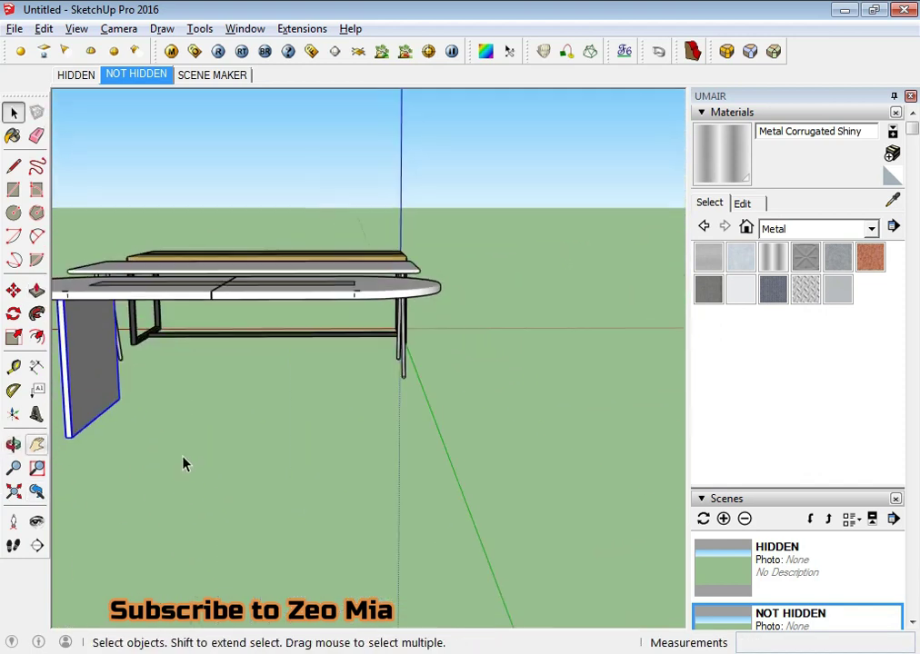
Copy the leg panel along the table and add a midway copy with /2.
{"action": "key", "text": "m"}
{"action": "key", "text": "ctrl"}
{"action": "left_click", "coordinate": [233, 457]}
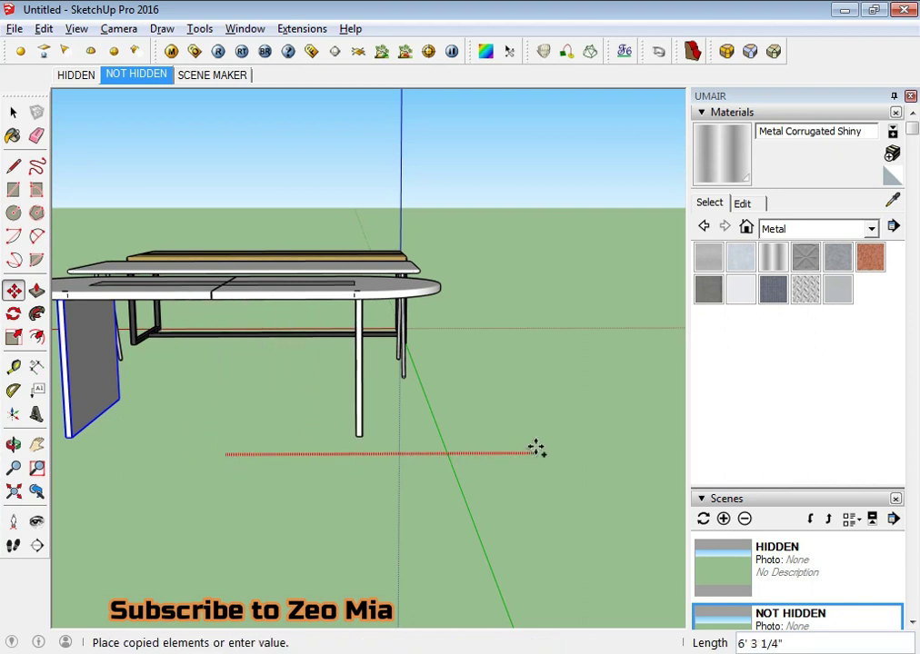
{"action": "left_click", "coordinate": [534, 446]}
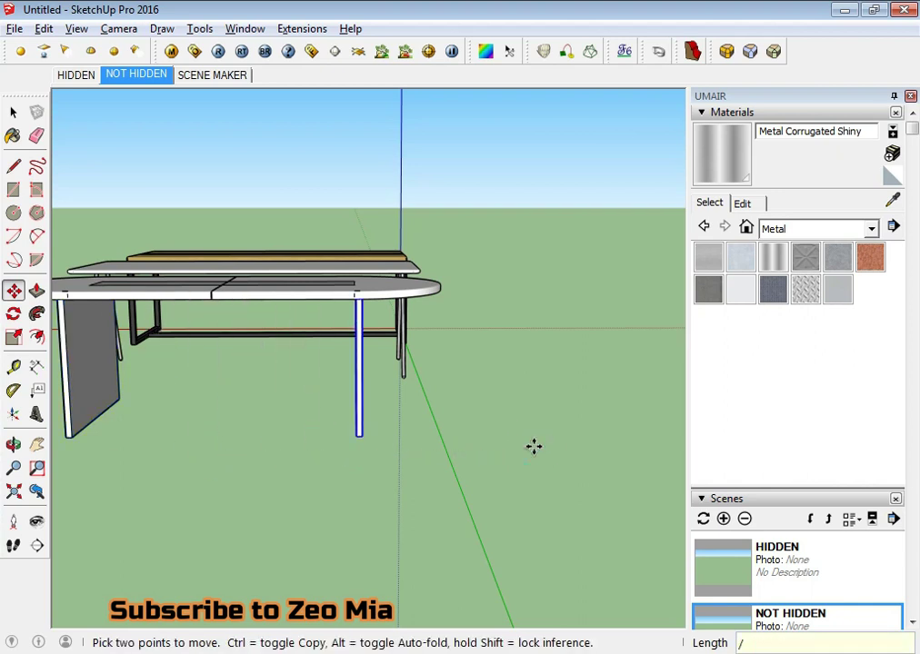
{"action": "type", "text": "2"}
{"action": "key", "text": "Return"}
{"action": "mouse_move", "coordinate": [534, 446]}
{"action": "middle_mouse_down"}
{"action": "mouse_move", "coordinate": [514, 480]}
{"action": "mouse_move", "coordinate": [601, 409]}
{"action": "middle_mouse_up"}
{"action": "key", "text": "alt+Tab"}
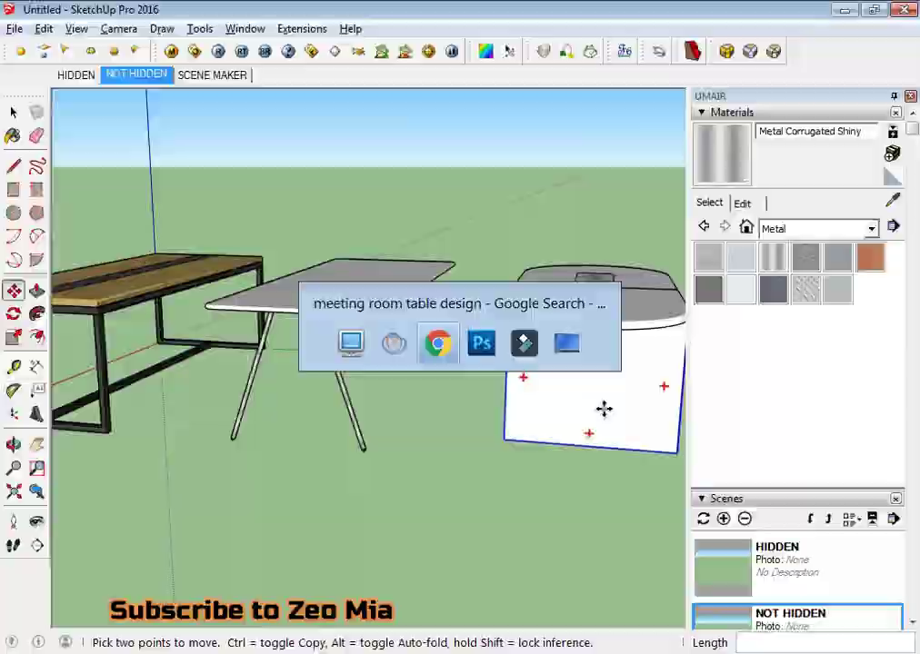
{"action": "key", "text": "alt+Tab"}
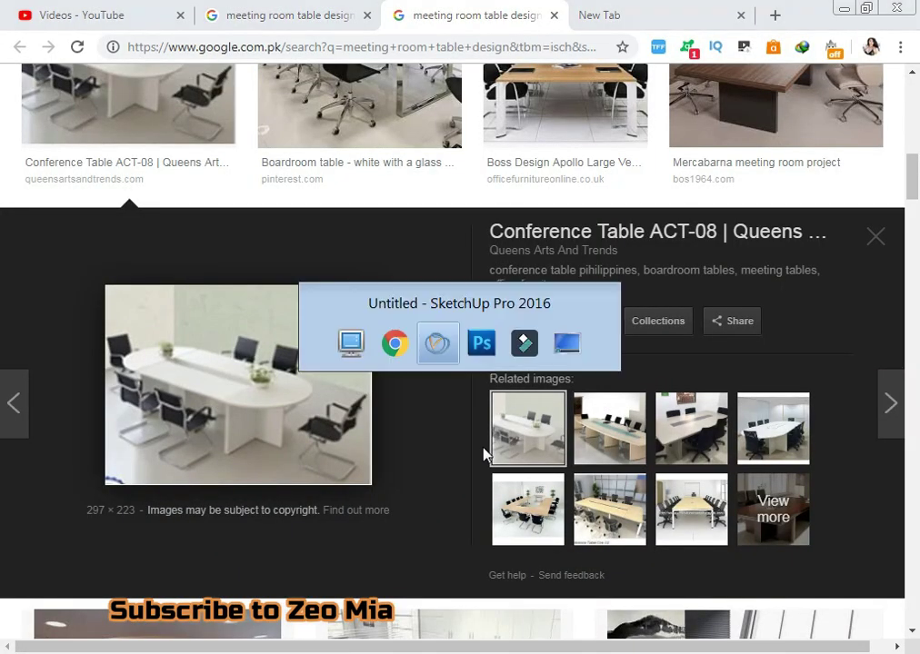
Copy another leg panel to sit beside the oval table.
{"action": "middle_click_drag", "start_coordinate": [494, 408], "coordinate": [433, 465]}
{"action": "scroll", "coordinate": [433, 465], "scroll_direction": "up", "scroll_amount": 2}
{"action": "left_click", "coordinate": [359, 452]}
{"action": "mouse_move", "coordinate": [360, 451]}
{"action": "middle_mouse_down"}
{"action": "mouse_move", "coordinate": [262, 297]}
{"action": "mouse_move", "coordinate": [256, 384]}
{"action": "middle_mouse_up"}
{"action": "scroll", "coordinate": [256, 384], "scroll_direction": "down", "scroll_amount": 3}
{"action": "key", "text": "m"}
{"action": "left_click", "coordinate": [409, 436]}
{"action": "key", "text": "ctrl"}
{"action": "left_click", "coordinate": [298, 441]}
{"action": "key", "text": "space"}
Rotate the copied panel 90° so it runs crosswise.
{"action": "key", "text": "m"}
{"action": "middle_click_drag", "start_coordinate": [135, 277], "coordinate": [298, 291]}
{"action": "scroll", "coordinate": [295, 309], "scroll_direction": "up", "scroll_amount": 2}
{"action": "key", "text": "q"}
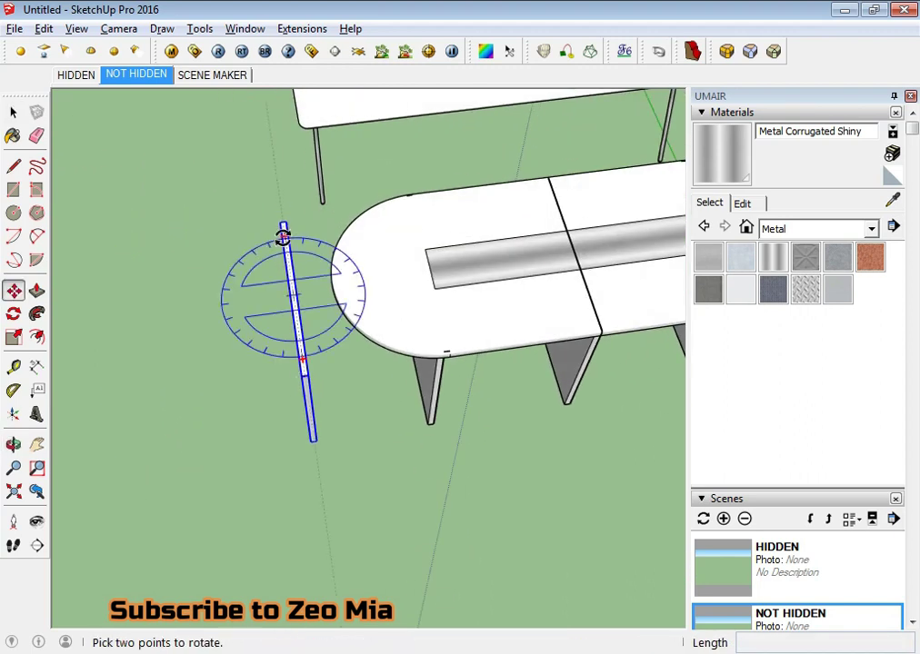
{"action": "left_click", "coordinate": [282, 238]}
{"action": "left_click", "coordinate": [220, 304]}
{"action": "middle_click_drag", "start_coordinate": [220, 304], "coordinate": [327, 247]}
Move the rotated panel beneath the rounded table end.
{"action": "key", "text": "m"}
{"action": "left_click", "coordinate": [252, 418]}
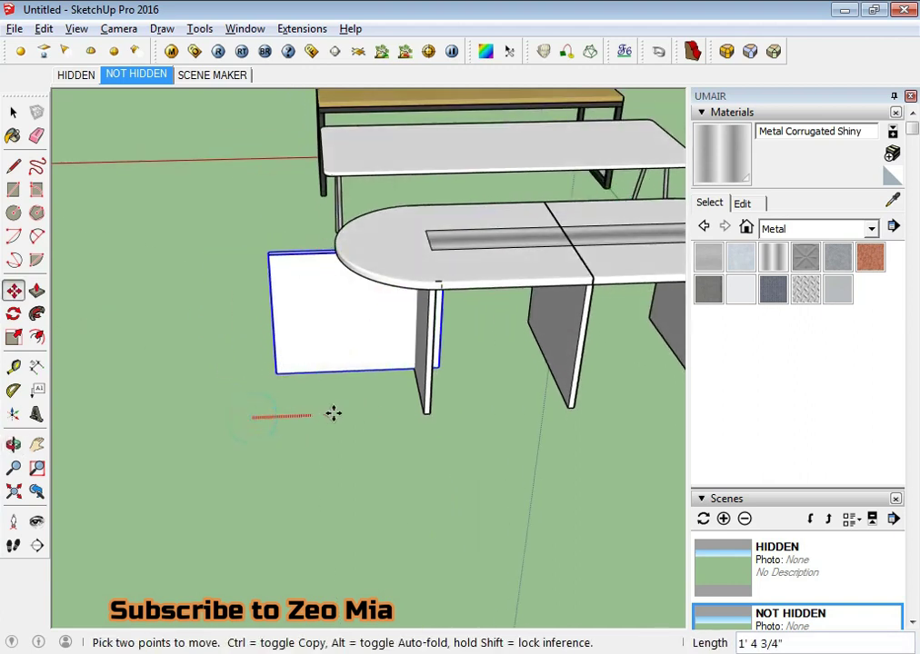
{"action": "left_click", "coordinate": [397, 411]}
{"action": "middle_click_drag", "start_coordinate": [397, 410], "coordinate": [220, 417]}
{"action": "key", "text": "space"}
{"action": "double_click", "coordinate": [335, 367]}
{"action": "middle_click_drag", "start_coordinate": [336, 368], "coordinate": [306, 166]}
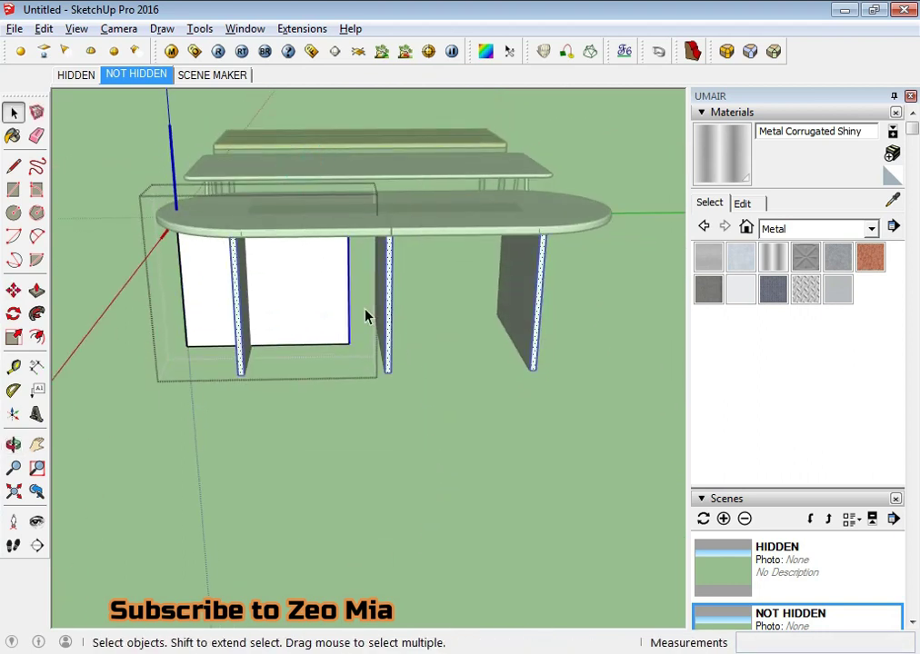
Make the end panel unique and stretch its edge along green to widen it.
{"action": "left_click", "coordinate": [328, 419]}
{"action": "right_click", "coordinate": [310, 286]}
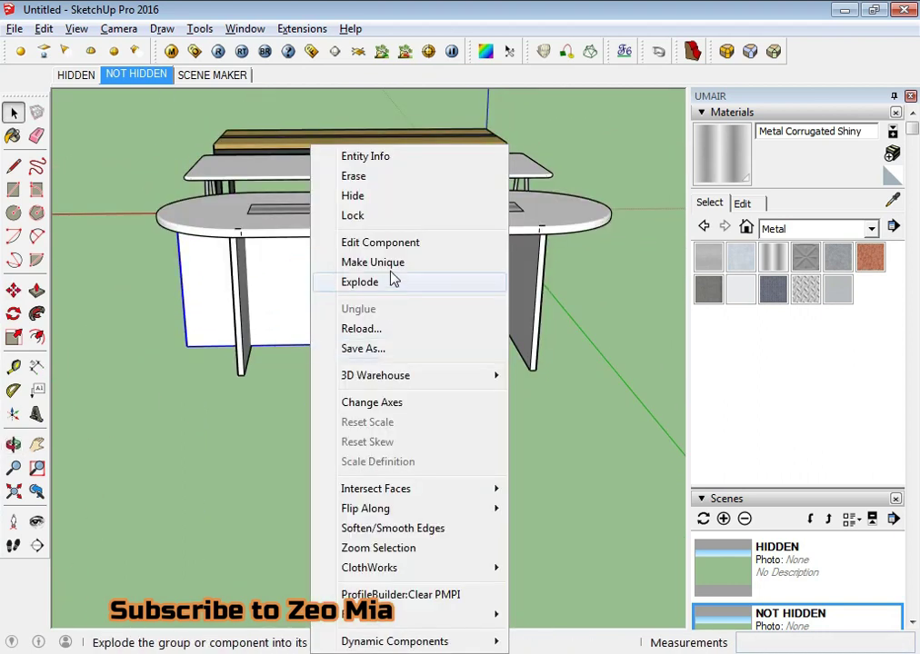
{"action": "left_click", "coordinate": [384, 262]}
{"action": "double_click", "coordinate": [316, 310]}
{"action": "left_click", "coordinate": [303, 191]}
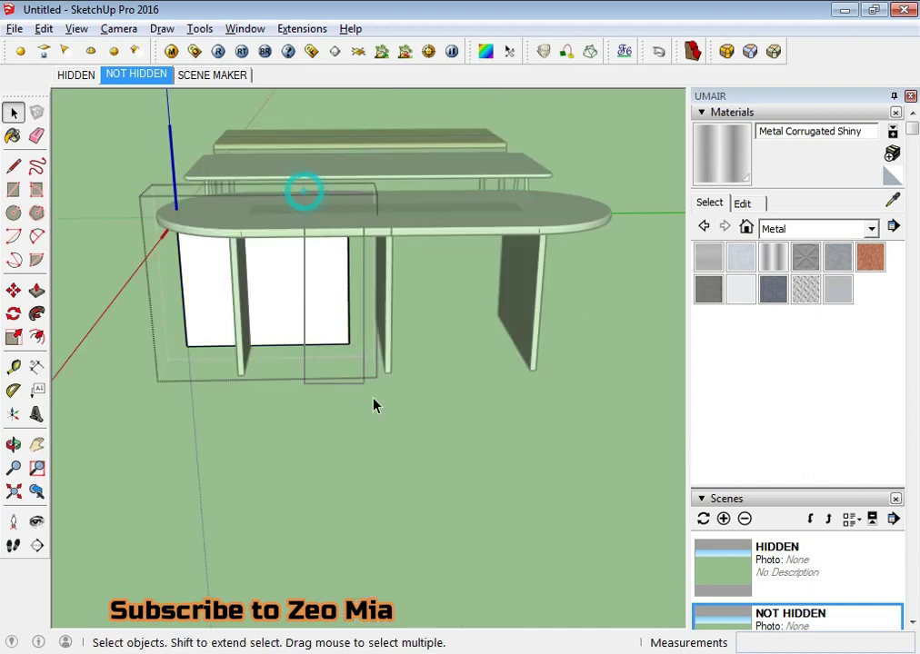
{"action": "middle_click_drag", "start_coordinate": [384, 435], "coordinate": [468, 468]}
{"action": "key", "text": "m"}
{"action": "left_click", "coordinate": [360, 434]}
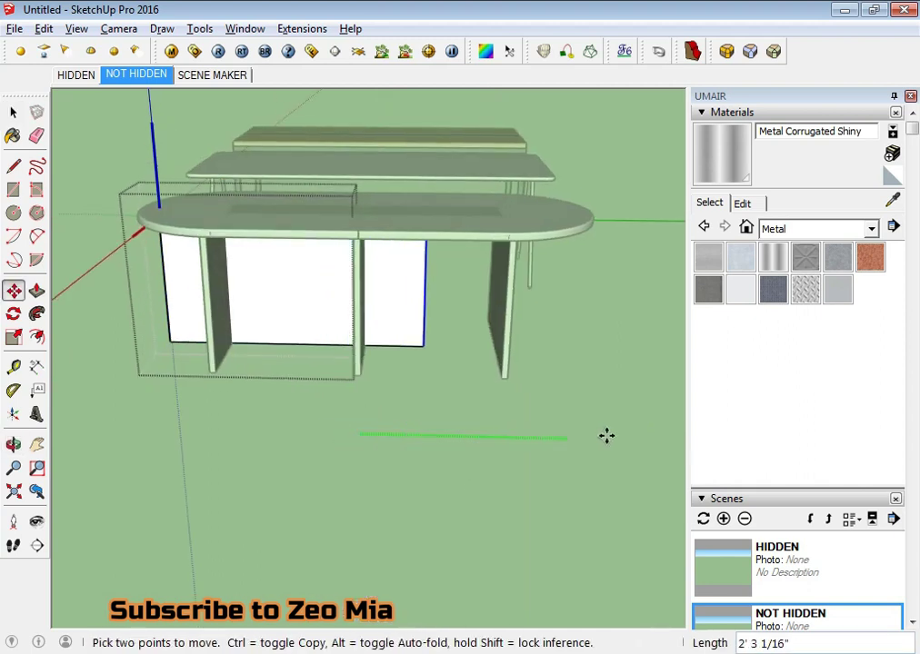
{"action": "middle_click_drag", "start_coordinate": [555, 411], "coordinate": [474, 396]}
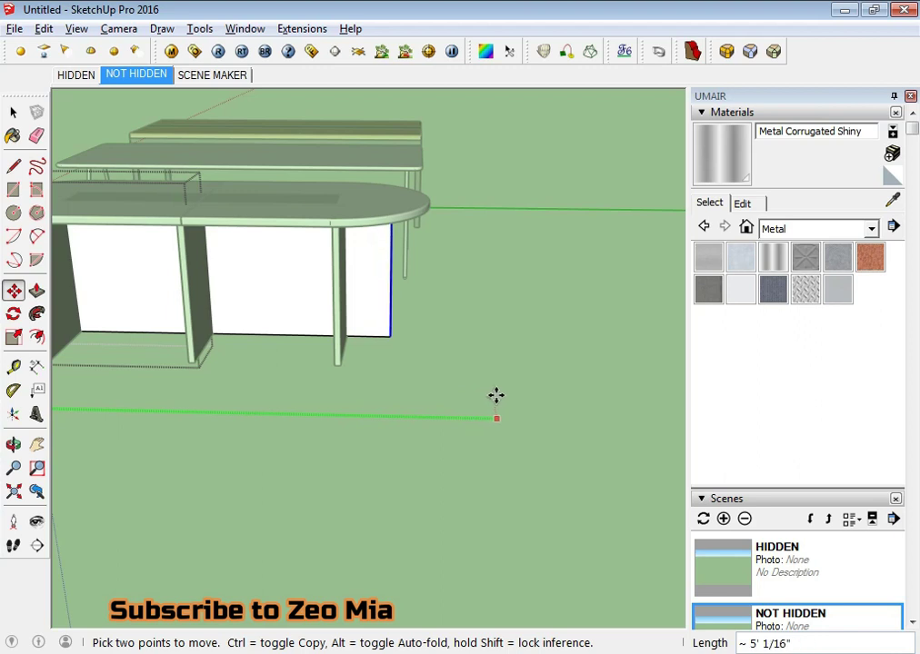
{"action": "left_click", "coordinate": [500, 394]}
{"action": "key", "text": "space"}
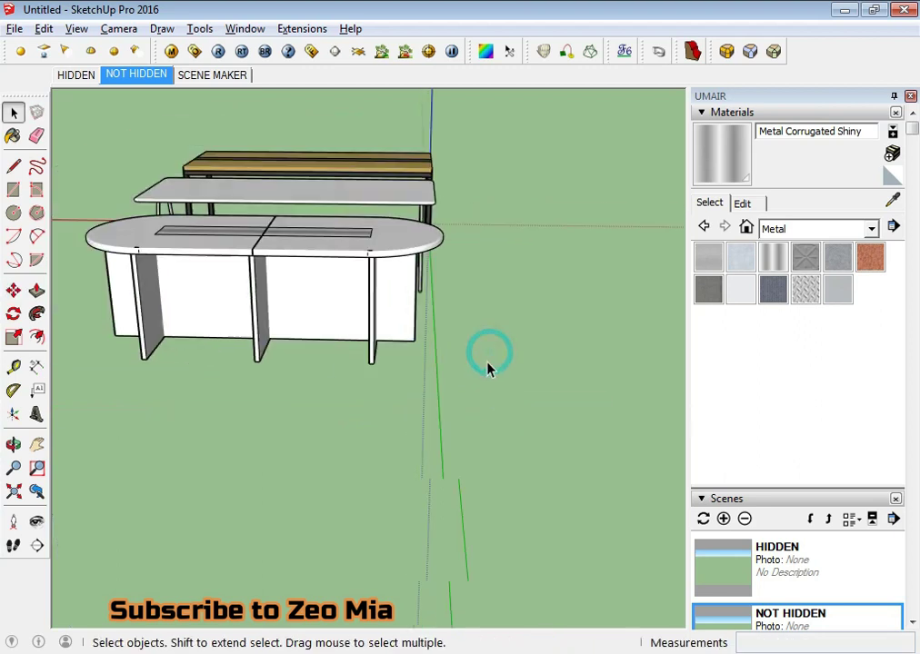
Measure the height up to the tabletop with the Tape Measure.
{"action": "mouse_move", "coordinate": [461, 353]}
{"action": "middle_mouse_down"}
{"action": "mouse_move", "coordinate": [421, 423]}
{"action": "mouse_move", "coordinate": [452, 193]}
{"action": "mouse_move", "coordinate": [437, 349]}
{"action": "mouse_move", "coordinate": [398, 225]}
{"action": "mouse_move", "coordinate": [393, 386]}
{"action": "middle_mouse_up"}
{"action": "key", "text": "t"}
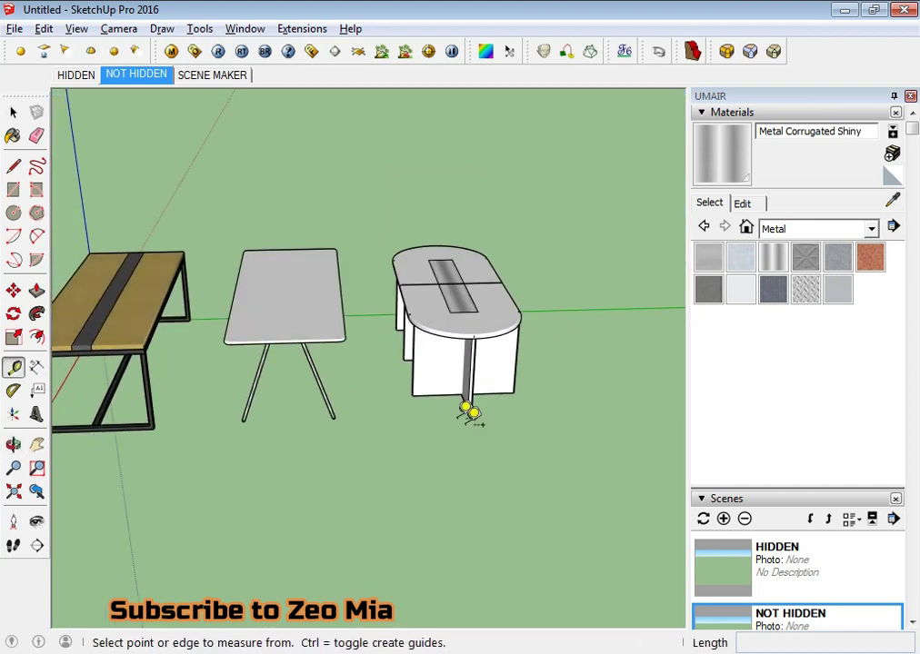
{"action": "left_click", "coordinate": [426, 434]}
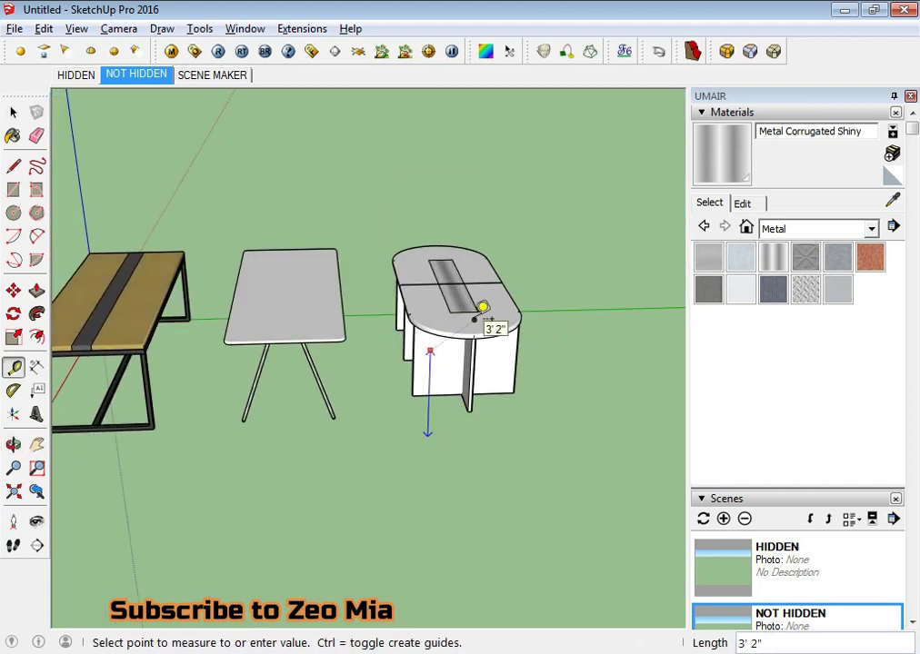
{"action": "key", "text": "space"}
Scale the four white base panels along blue to 0.89 of their height.
{"action": "mouse_move", "coordinate": [482, 308]}
{"action": "middle_mouse_down"}
{"action": "mouse_move", "coordinate": [431, 201]}
{"action": "mouse_move", "coordinate": [403, 106]}
{"action": "mouse_move", "coordinate": [451, 424]}
{"action": "middle_mouse_up"}
{"action": "left_click", "coordinate": [437, 351]}
{"action": "left_click", "coordinate": [349, 331], "text": "shift"}
{"action": "left_click", "coordinate": [486, 339], "text": "shift"}
{"action": "left_click", "coordinate": [545, 366], "text": "shift"}
{"action": "scroll", "coordinate": [486, 390], "scroll_direction": "up", "scroll_amount": 1}
{"action": "key", "text": "s"}
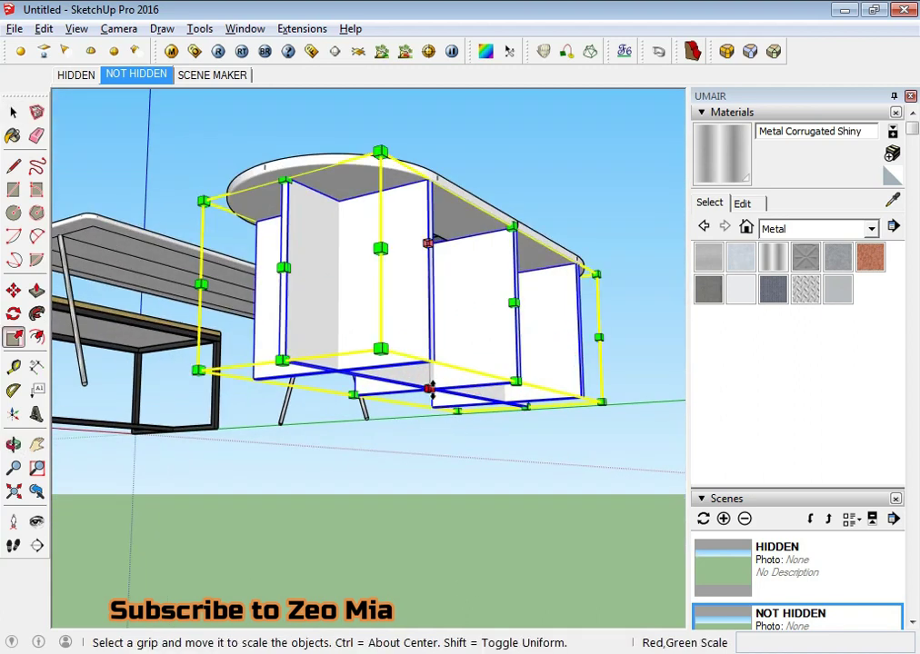
{"action": "left_click_drag", "start_coordinate": [431, 389], "coordinate": [431, 373]}
{"action": "key", "text": "space"}
{"action": "mouse_move", "coordinate": [436, 417]}
{"action": "middle_mouse_down"}
{"action": "mouse_move", "coordinate": [437, 486]}
{"action": "mouse_move", "coordinate": [396, 405]}
{"action": "mouse_move", "coordinate": [432, 397]}
{"action": "mouse_move", "coordinate": [462, 371]}
{"action": "mouse_move", "coordinate": [460, 336]}
{"action": "mouse_move", "coordinate": [416, 371]}
{"action": "mouse_move", "coordinate": [284, 424]}
{"action": "mouse_move", "coordinate": [380, 324]}
{"action": "mouse_move", "coordinate": [182, 350]}
{"action": "mouse_move", "coordinate": [243, 375]}
{"action": "middle_mouse_up"}
Preview the Lamino, Mercabarna and other conference table images in the results.
{"action": "key", "text": "space"}
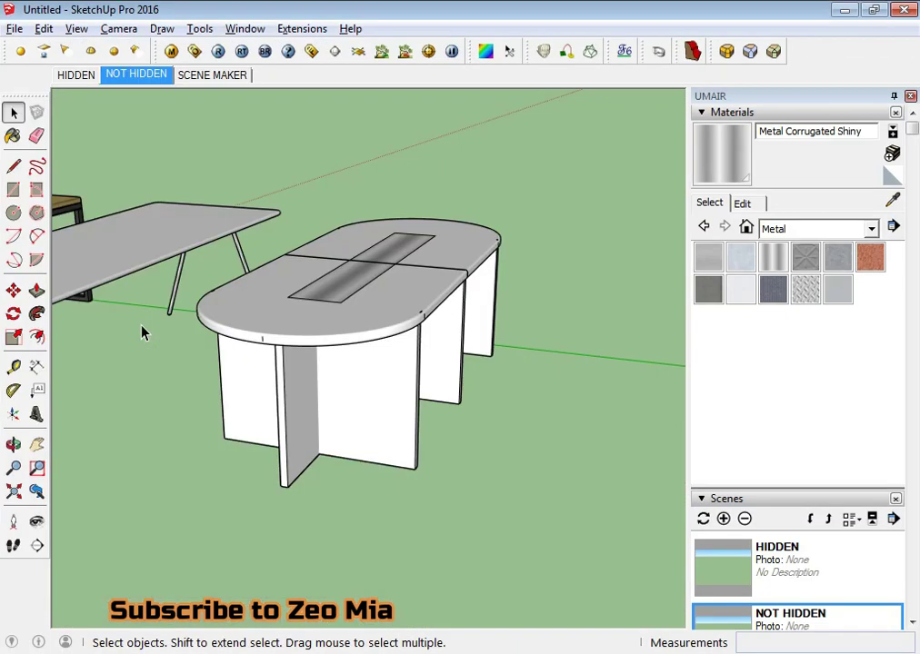
{"action": "mouse_move", "coordinate": [142, 330]}
{"action": "middle_mouse_down"}
{"action": "mouse_move", "coordinate": [153, 353]}
{"action": "mouse_move", "coordinate": [454, 444]}
{"action": "mouse_move", "coordinate": [300, 236]}
{"action": "mouse_move", "coordinate": [269, 176]}
{"action": "mouse_move", "coordinate": [359, 294]}
{"action": "middle_mouse_up"}
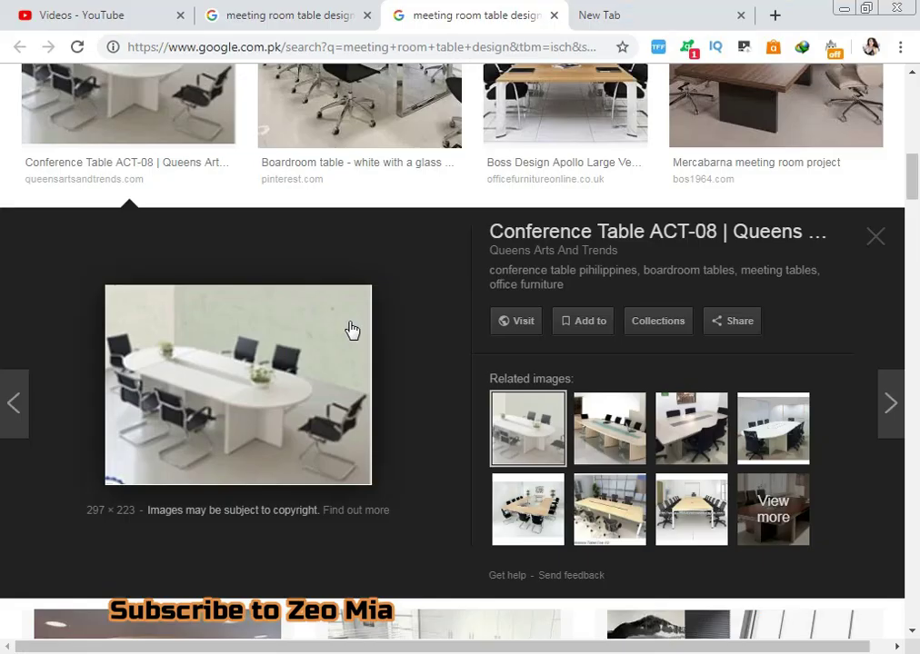
{"action": "left_click", "coordinate": [607, 436]}
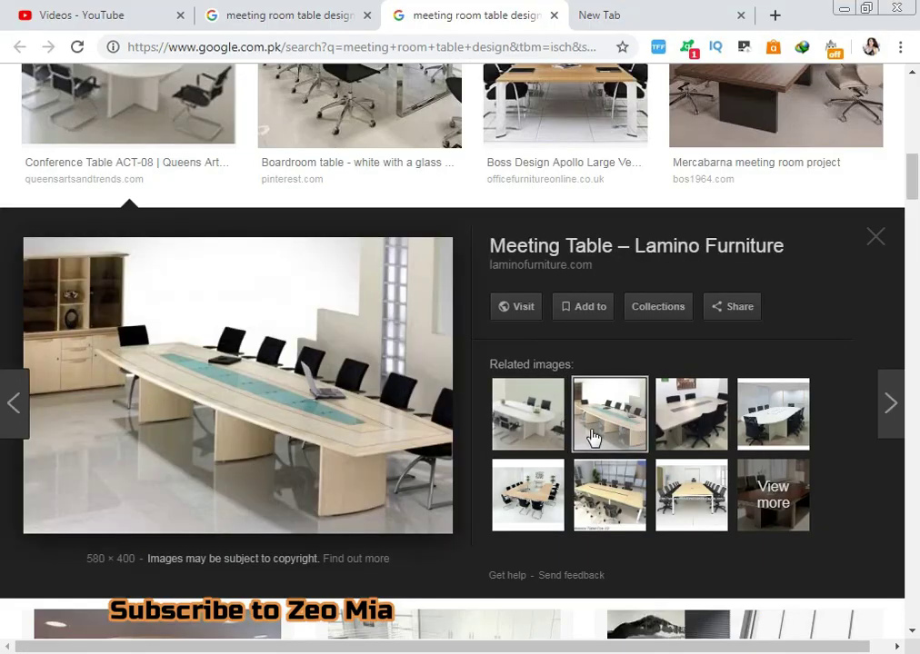
{"action": "scroll", "coordinate": [586, 440], "scroll_direction": "up", "scroll_amount": 2}
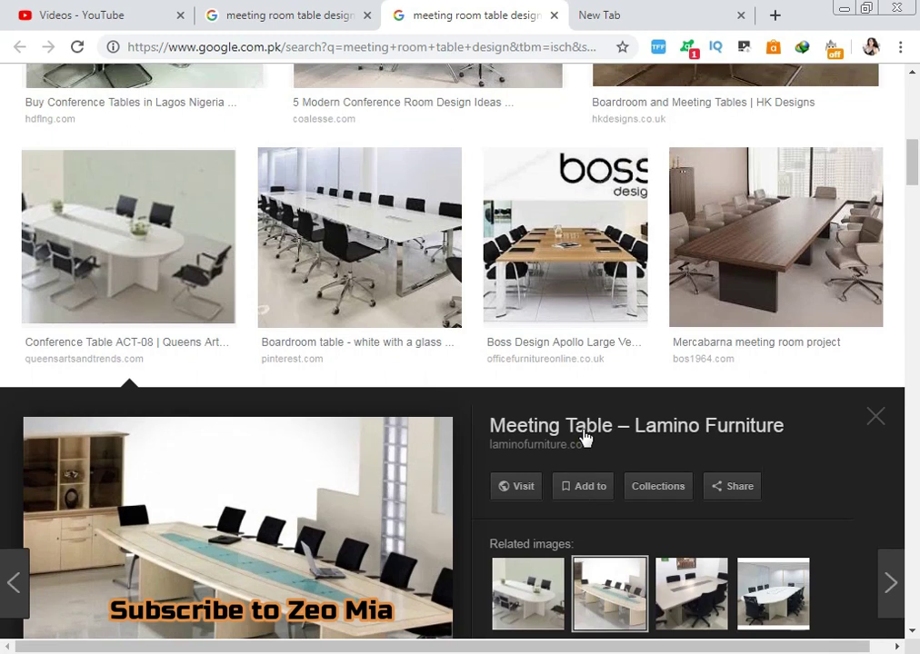
{"action": "left_click", "coordinate": [746, 243]}
{"action": "scroll", "coordinate": [314, 245], "scroll_direction": "down", "scroll_amount": 5}
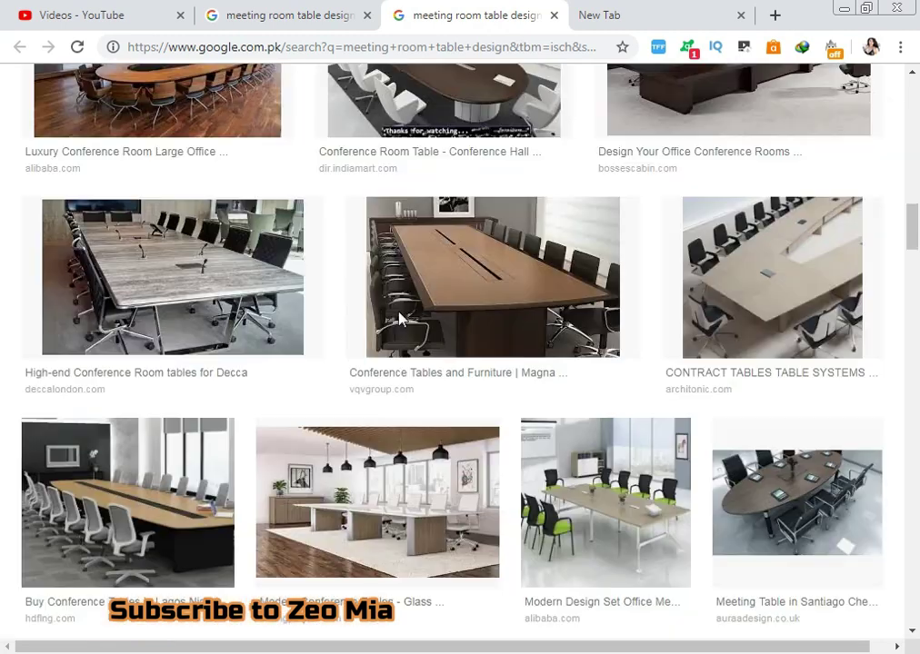
{"action": "scroll", "coordinate": [424, 318], "scroll_direction": "down", "scroll_amount": 2}
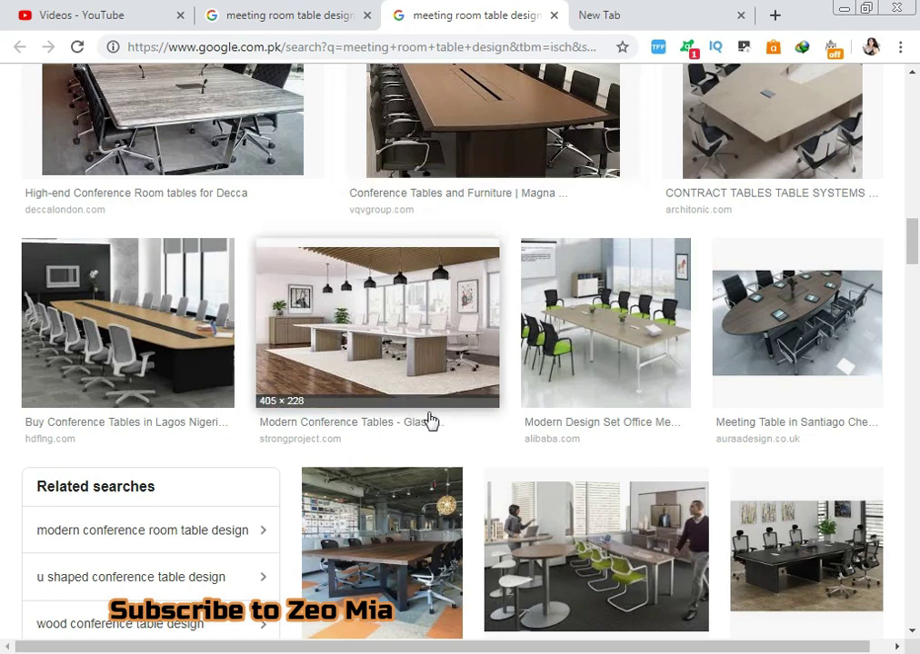
{"action": "left_click", "coordinate": [371, 574]}
{"action": "scroll", "coordinate": [377, 559], "scroll_direction": "down", "scroll_amount": 1}
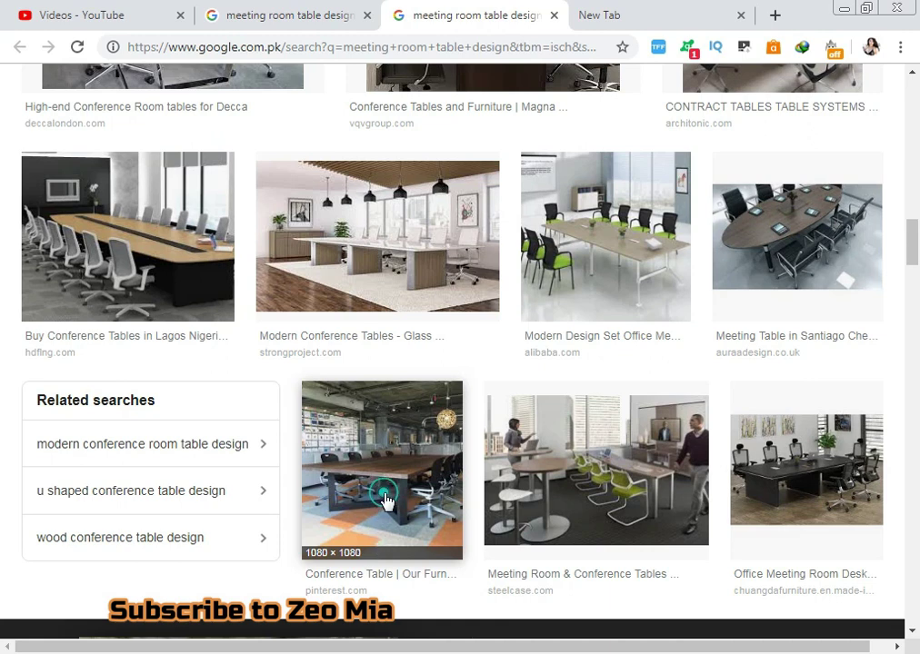
{"action": "left_click", "coordinate": [385, 499]}
Scroll further and open the full preview of the Zircon boardroom table.
{"action": "scroll", "coordinate": [369, 471], "scroll_direction": "down", "scroll_amount": 3}
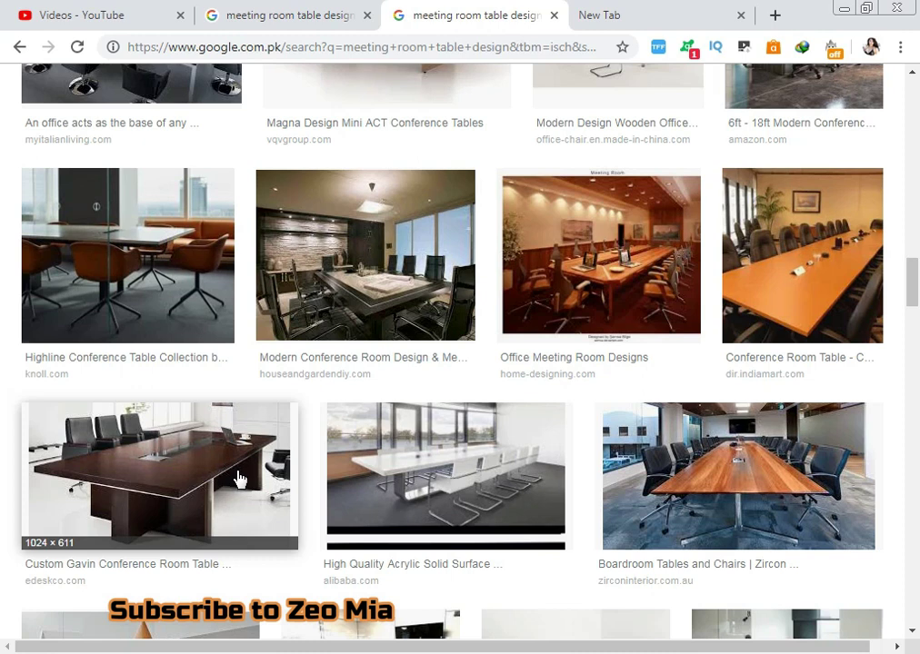
{"action": "scroll", "coordinate": [300, 452], "scroll_direction": "up", "scroll_amount": 1}
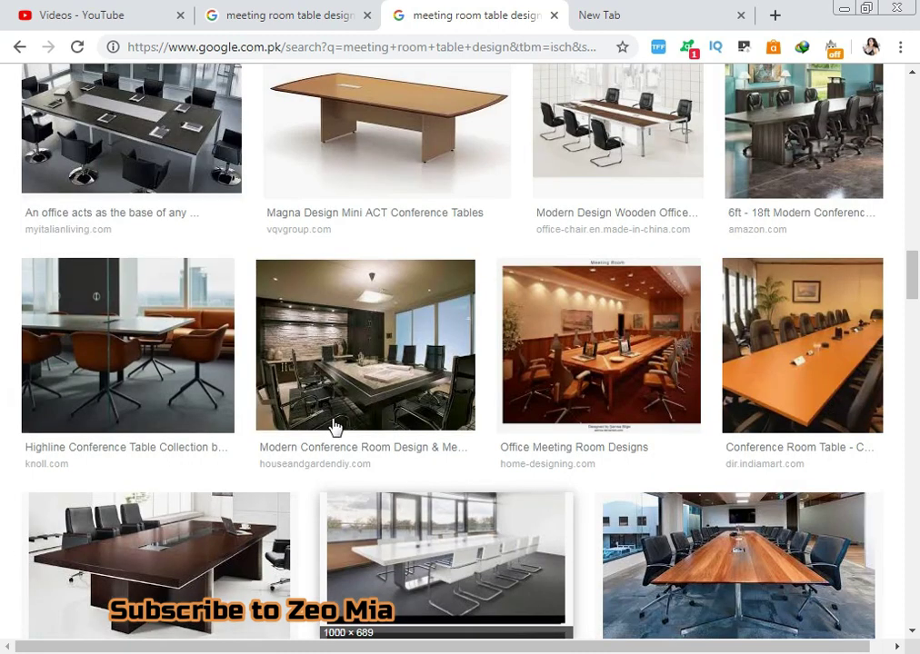
{"action": "scroll", "coordinate": [334, 427], "scroll_direction": "up", "scroll_amount": 4}
{"action": "mouse_move", "coordinate": [386, 132]}
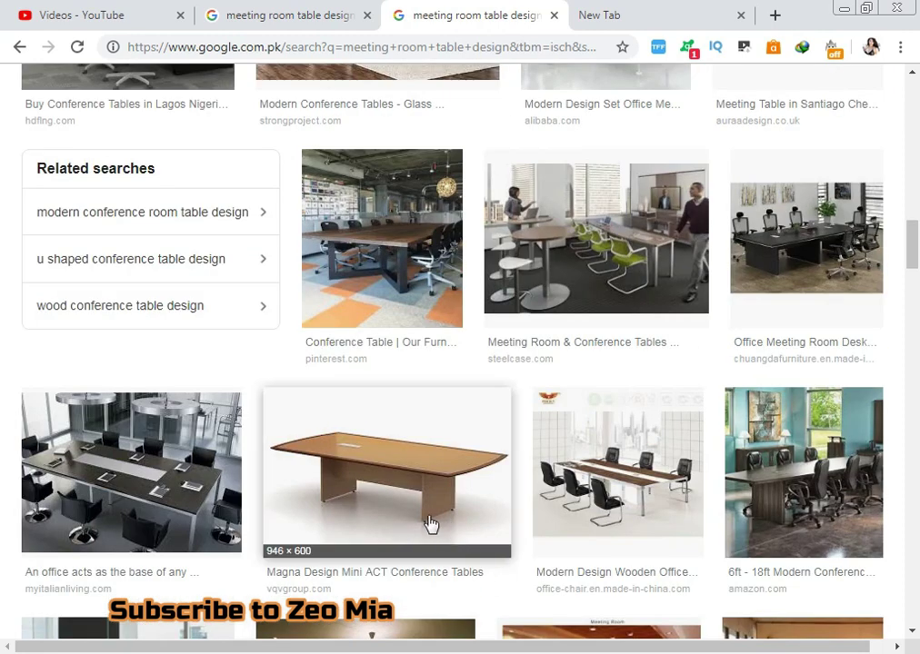
{"action": "scroll", "coordinate": [632, 461], "scroll_direction": "down", "scroll_amount": 1}
{"action": "scroll", "coordinate": [600, 450], "scroll_direction": "down", "scroll_amount": 4}
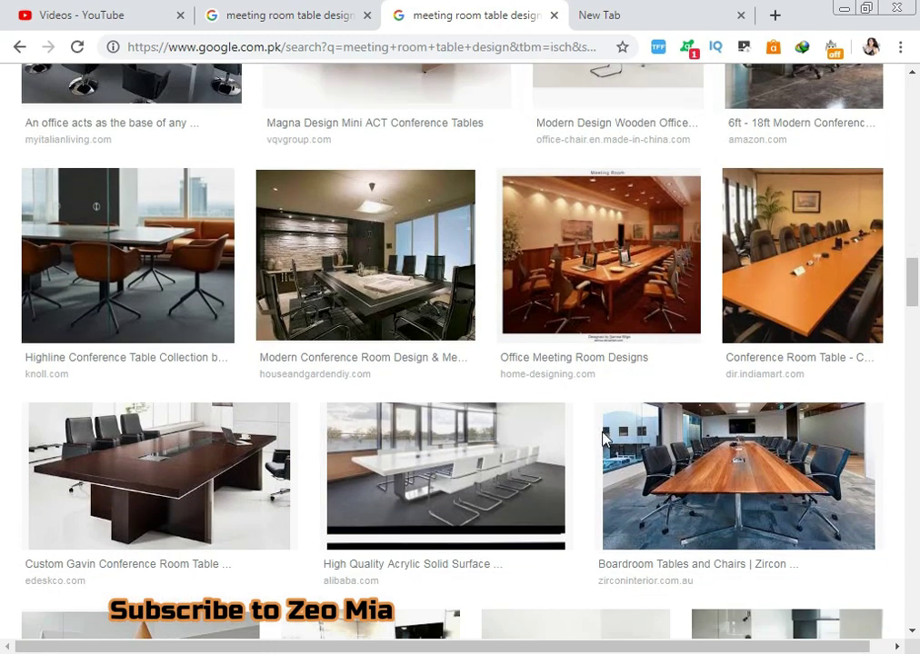
{"action": "scroll", "coordinate": [604, 444], "scroll_direction": "down", "scroll_amount": 2}
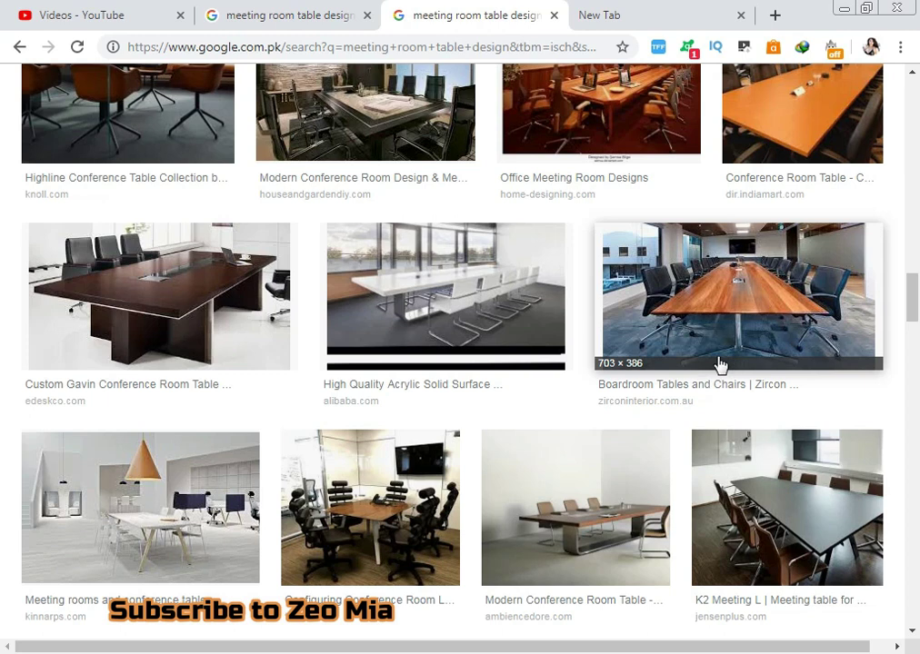
{"action": "left_click", "coordinate": [718, 309]}
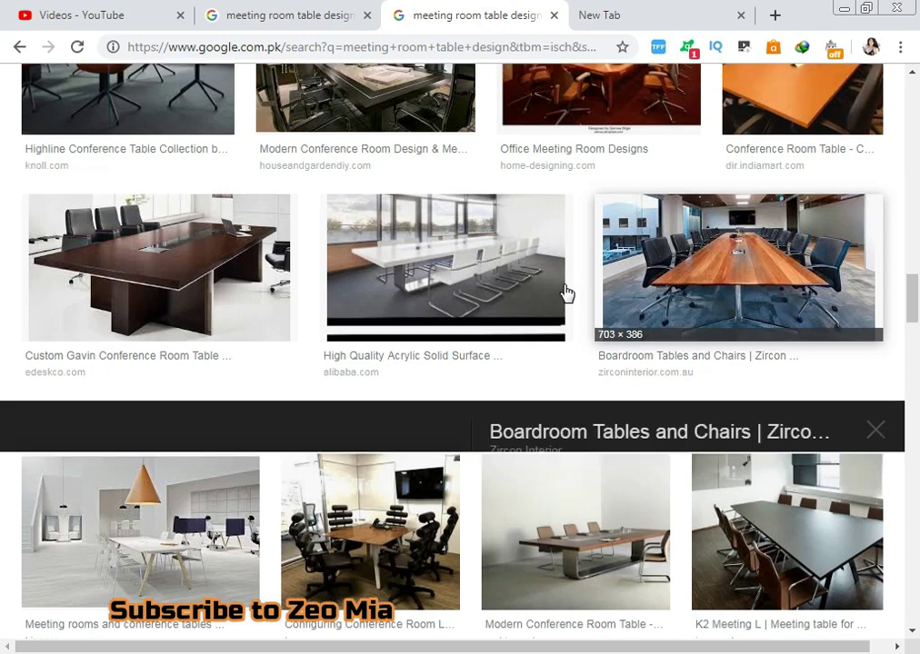
{"action": "left_click", "coordinate": [627, 241]}
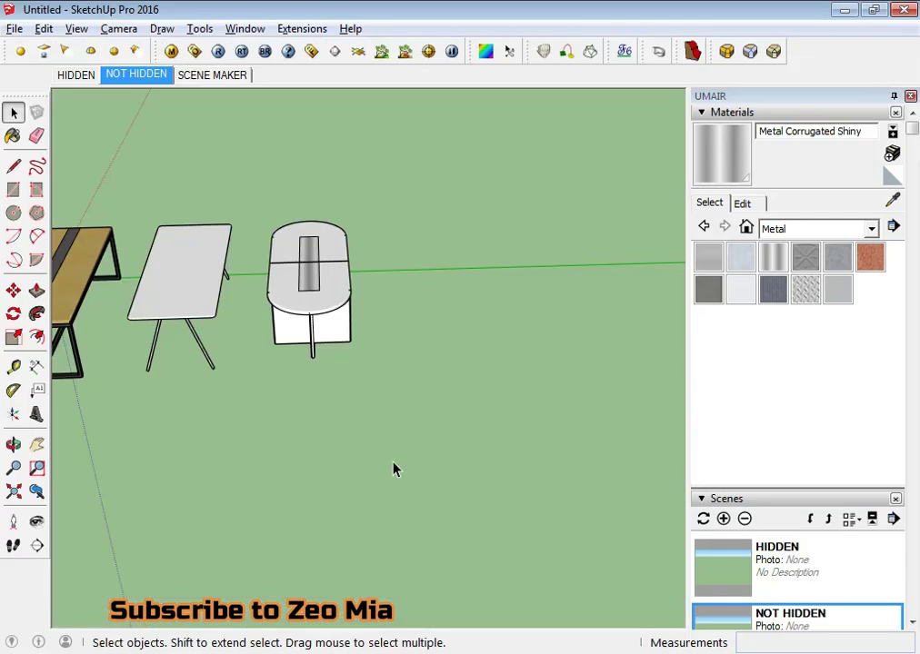
{"action": "mouse_move", "coordinate": [394, 470]}
{"action": "middle_mouse_down"}
{"action": "mouse_move", "coordinate": [333, 485]}
{"action": "mouse_move", "coordinate": [355, 436]}
{"action": "mouse_move", "coordinate": [394, 431]}
{"action": "middle_mouse_up"}
Draw a slanted floor line beside the tables and copy it parallel along green.
{"action": "key", "text": "l"}
{"action": "left_click", "coordinate": [415, 370]}
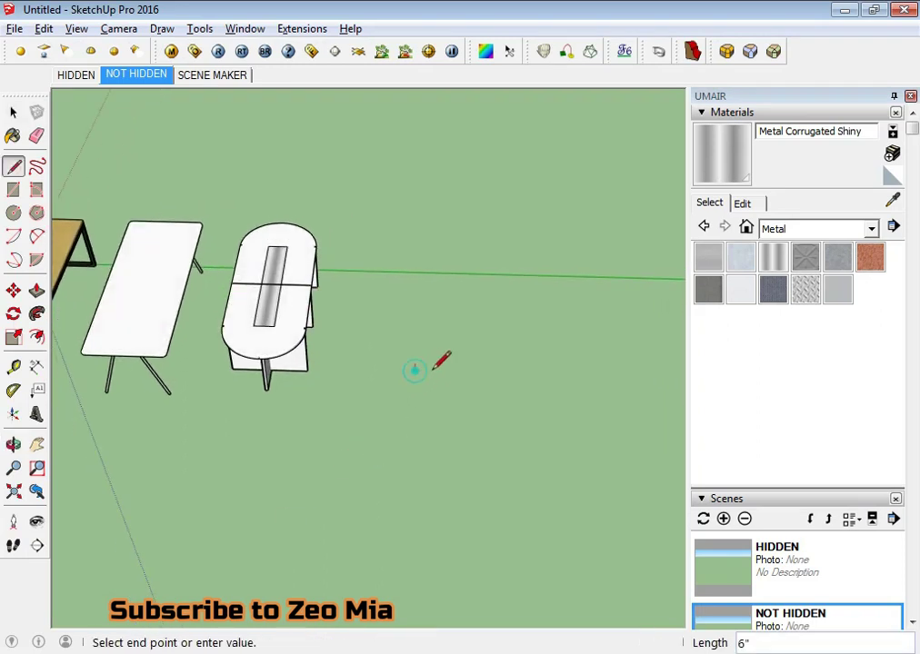
{"action": "left_click", "coordinate": [472, 328]}
{"action": "key", "text": "space"}
{"action": "scroll", "coordinate": [456, 348], "scroll_direction": "up", "scroll_amount": 3}
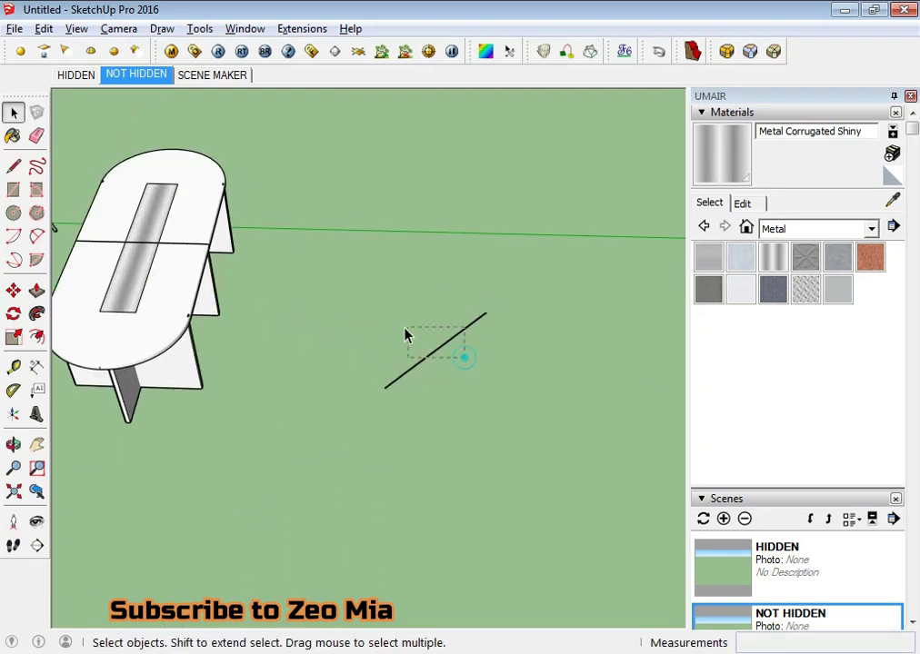
{"action": "left_click", "coordinate": [418, 347]}
{"action": "scroll", "coordinate": [435, 370], "scroll_direction": "down", "scroll_amount": 3}
{"action": "key", "text": "m"}
{"action": "left_click", "coordinate": [390, 396]}
{"action": "key", "text": "ctrl"}
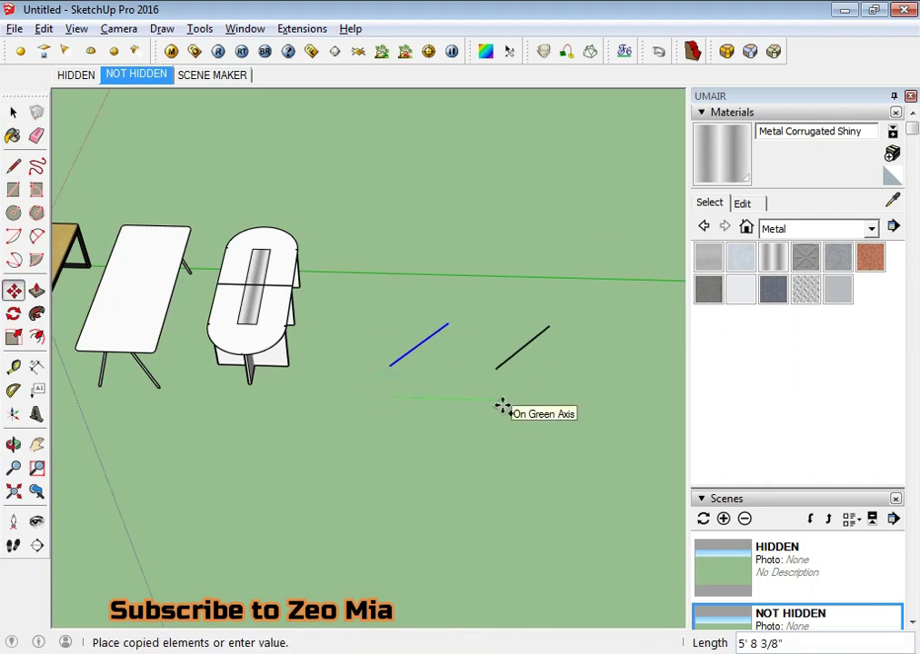
{"action": "left_click", "coordinate": [496, 399]}
{"action": "key", "text": "space"}
Mirror the blue line with Scale so it slants the opposite way.
{"action": "right_click", "coordinate": [510, 363]}
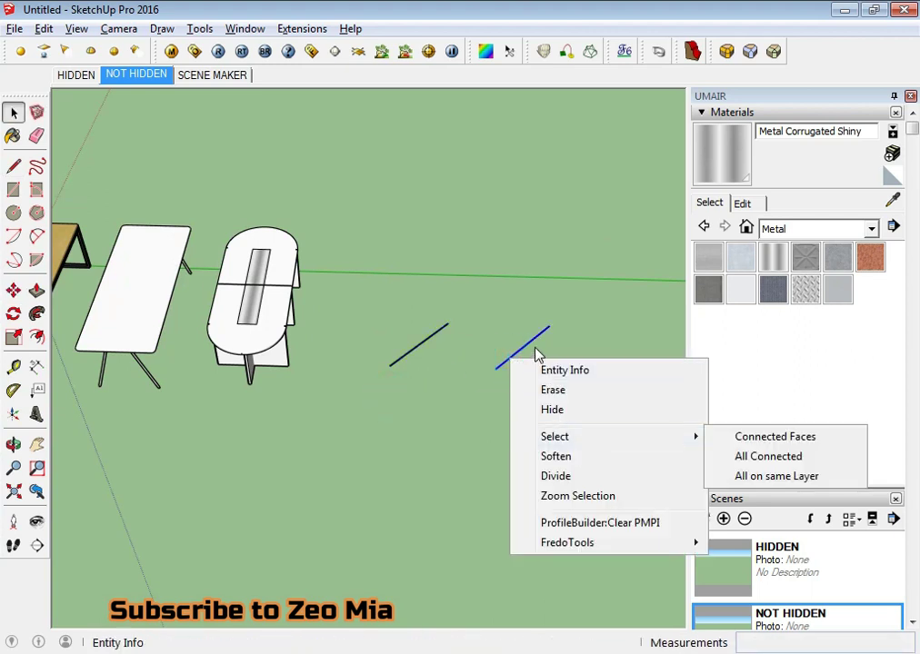
{"action": "mouse_move", "coordinate": [520, 324]}
{"action": "middle_mouse_down"}
{"action": "mouse_move", "coordinate": [452, 373]}
{"action": "mouse_move", "coordinate": [464, 380]}
{"action": "middle_mouse_up"}
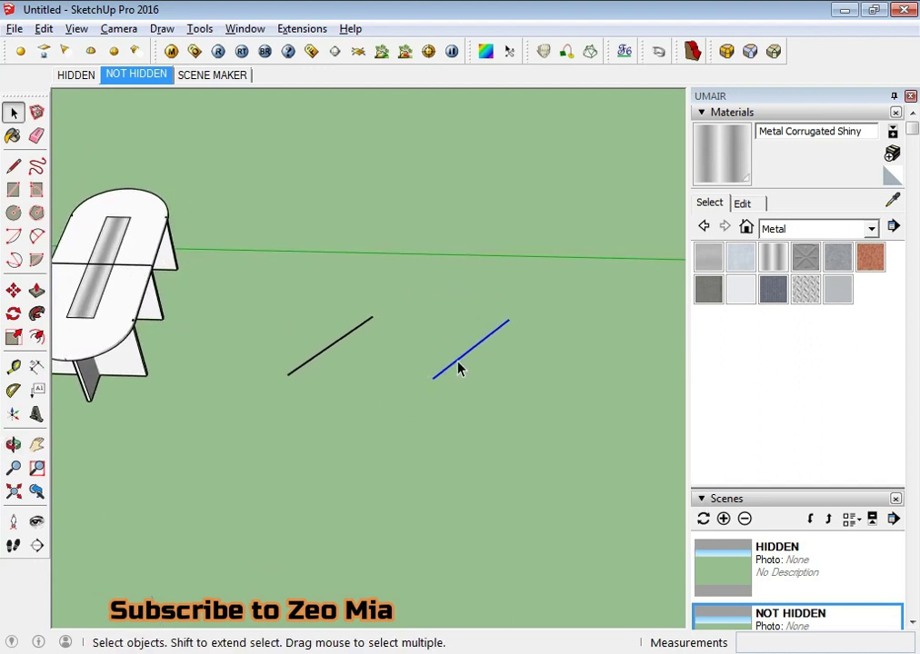
{"action": "right_click", "coordinate": [459, 368]}
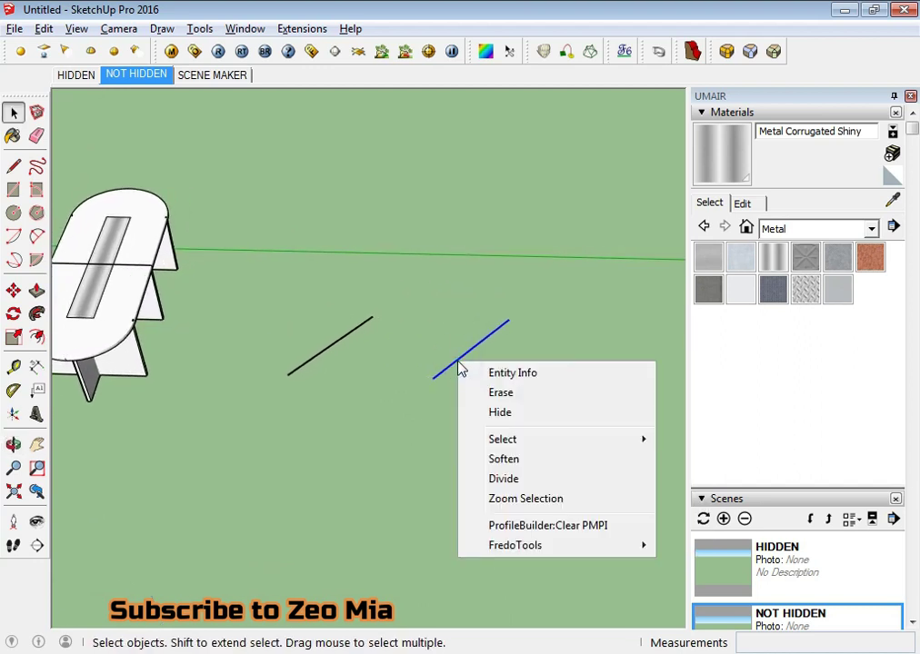
{"action": "left_click", "coordinate": [406, 405]}
{"action": "mouse_move", "coordinate": [473, 369]}
{"action": "left_mouse_down"}
{"action": "mouse_move", "coordinate": [457, 335]}
{"action": "mouse_move", "coordinate": [604, 354]}
{"action": "left_mouse_up"}
{"action": "key", "text": "s"}
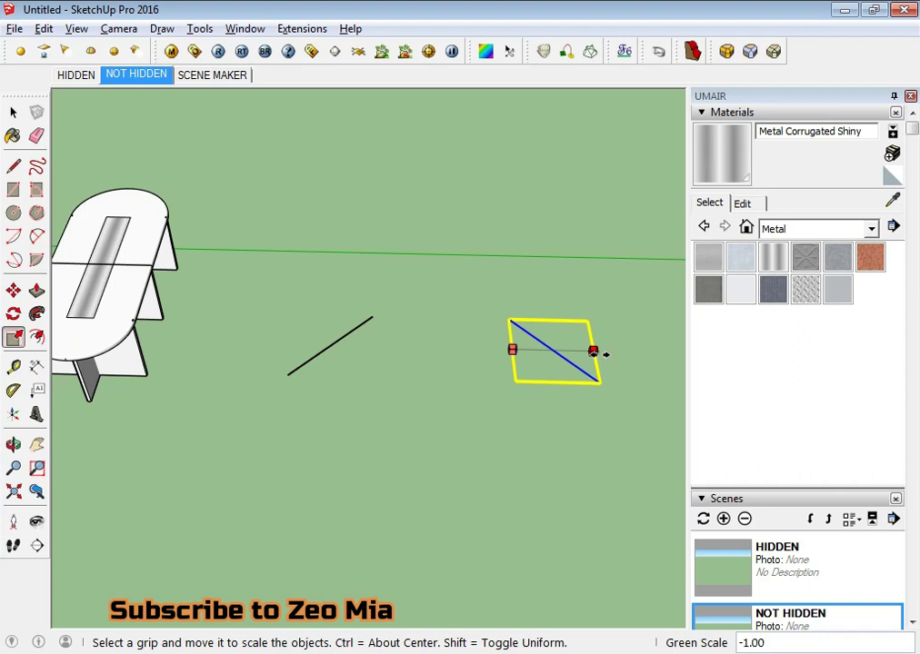
{"action": "key", "text": "space"}
{"action": "left_click", "coordinate": [530, 410]}
Move the blue line's upper endpoint onto the black line's tip.
{"action": "key", "text": "m"}
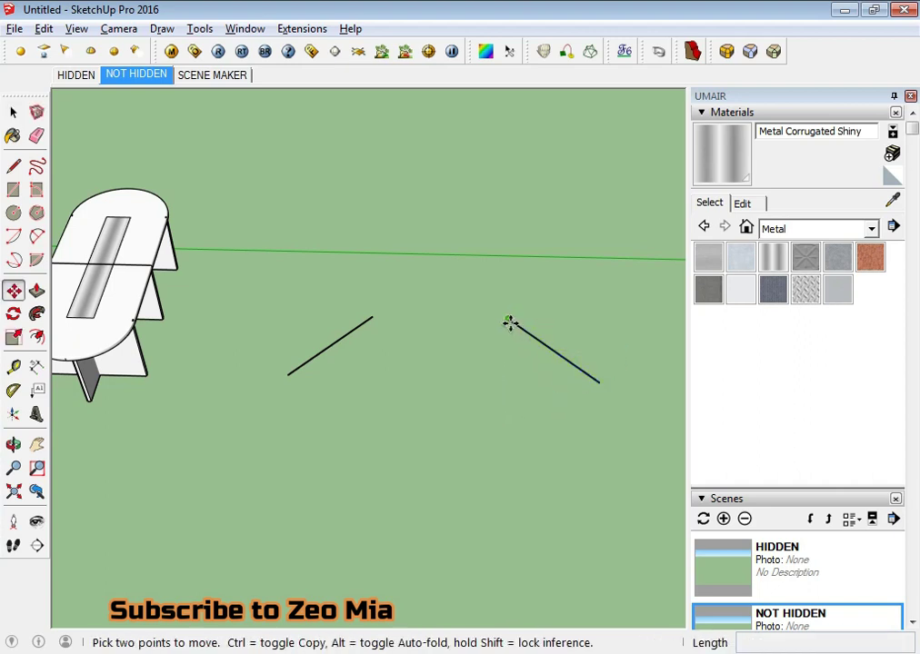
{"action": "left_click", "coordinate": [510, 323]}
{"action": "key", "text": "space"}
{"action": "left_click", "coordinate": [590, 324]}
{"action": "key", "text": "m"}
{"action": "left_click", "coordinate": [510, 320]}
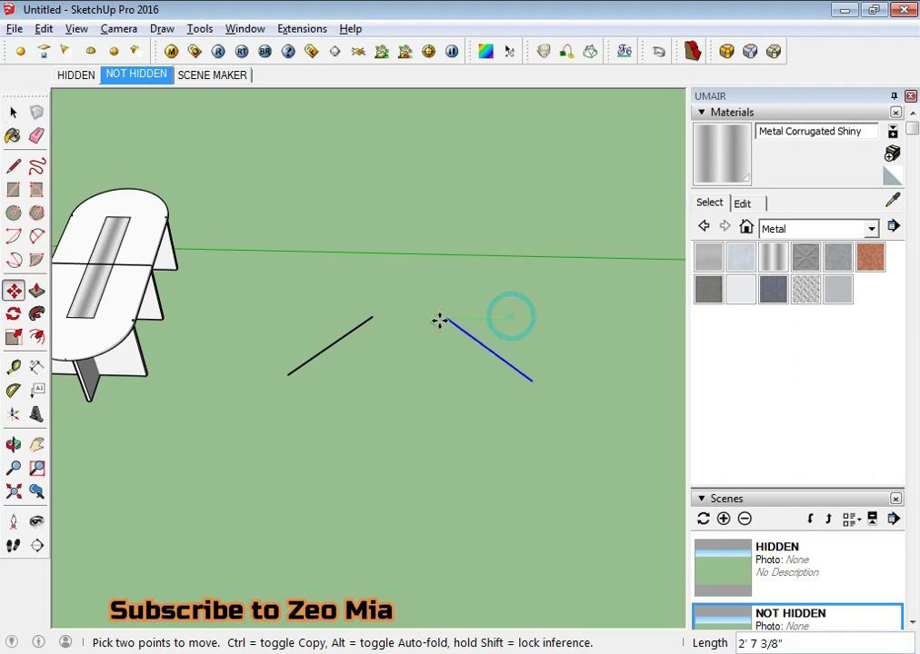
{"action": "left_click", "coordinate": [375, 317]}
{"action": "key", "text": "space"}
{"action": "scroll", "coordinate": [374, 323], "scroll_direction": "up", "scroll_amount": 2}
Draw a vertical line rising from the shared corner.
{"action": "key", "text": "l"}
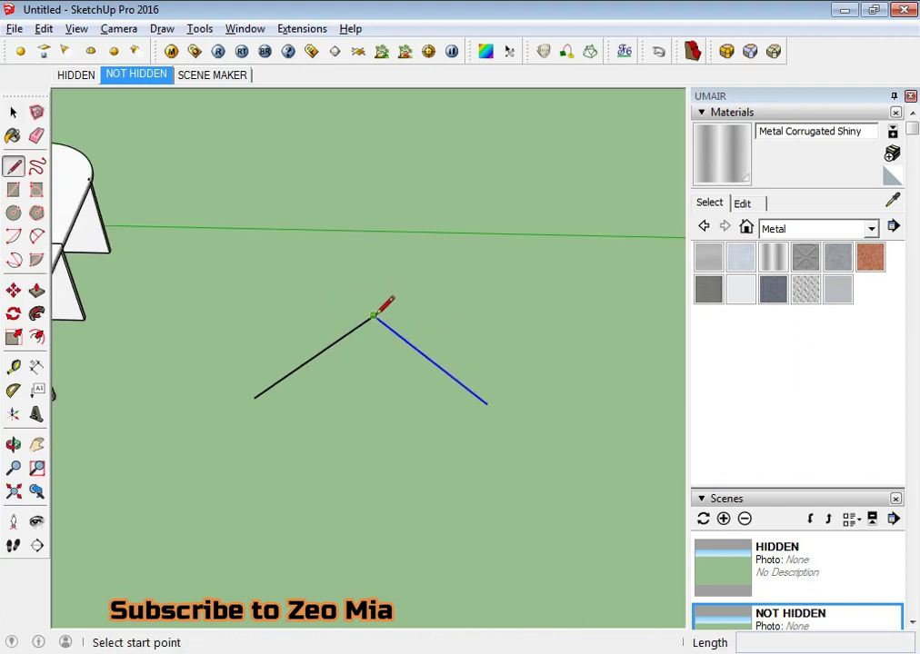
{"action": "left_click", "coordinate": [373, 317]}
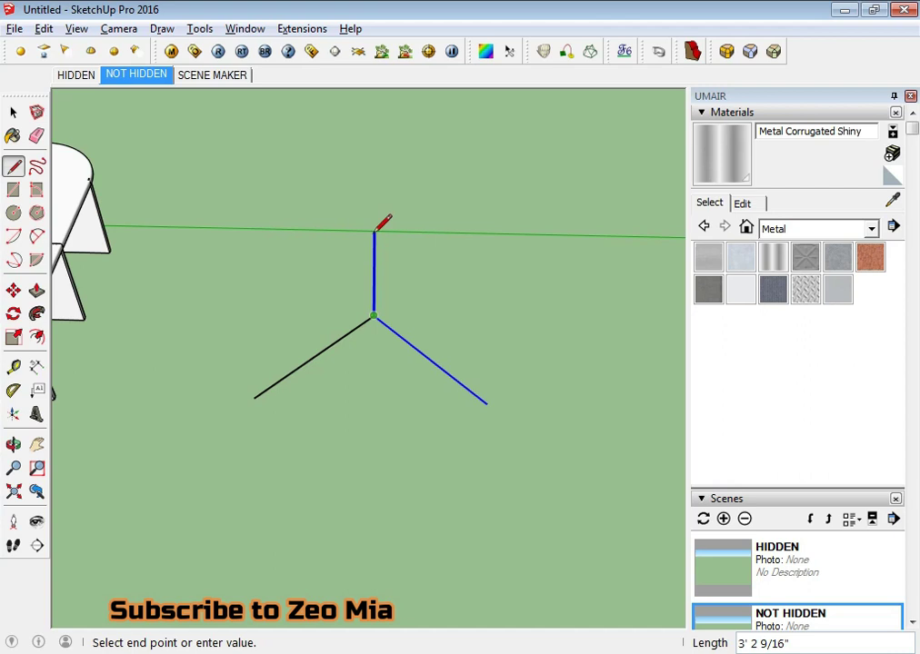
{"action": "left_click", "coordinate": [372, 239]}
{"action": "key", "text": "space"}
{"action": "mouse_move", "coordinate": [389, 344]}
{"action": "middle_mouse_down"}
{"action": "mouse_move", "coordinate": [382, 109]}
{"action": "mouse_move", "coordinate": [396, 244]}
{"action": "middle_mouse_up"}
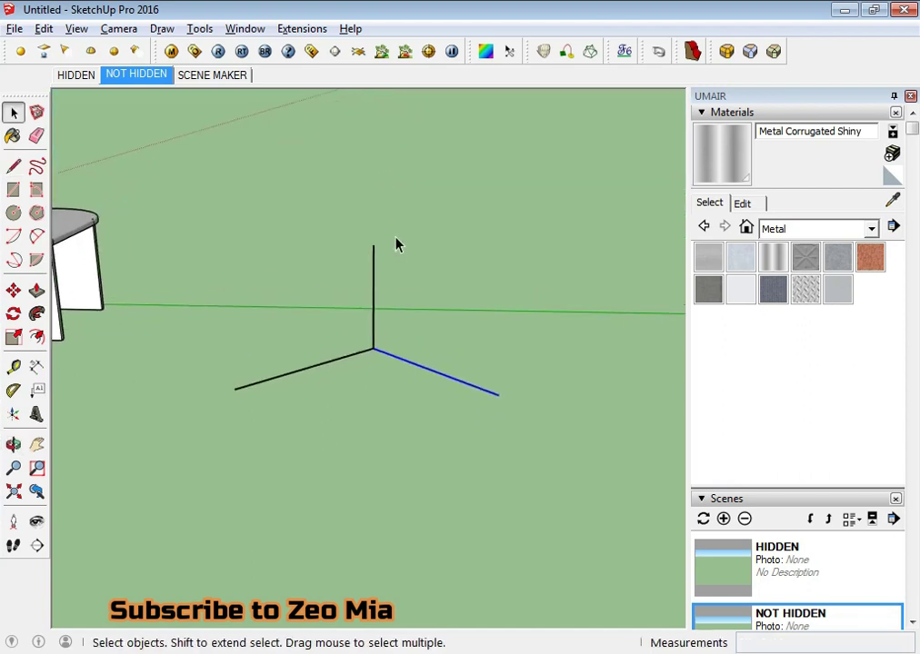
Try a square-section taper bar with thickness 1, then undo it as too thin.
{"action": "left_click", "coordinate": [659, 51]}
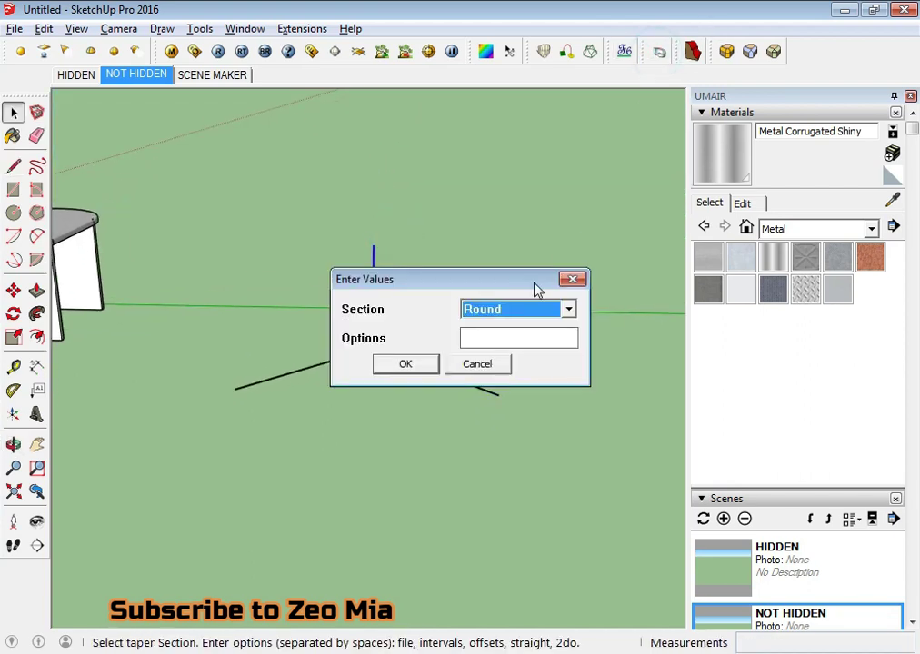
{"action": "left_click", "coordinate": [499, 320]}
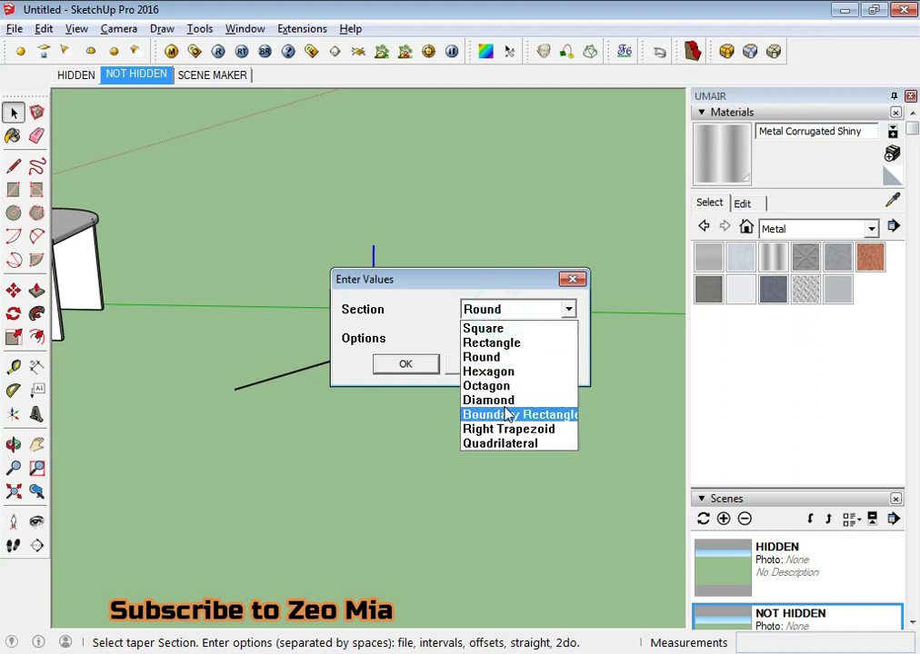
{"action": "left_click", "coordinate": [495, 326]}
{"action": "left_click", "coordinate": [424, 362]}
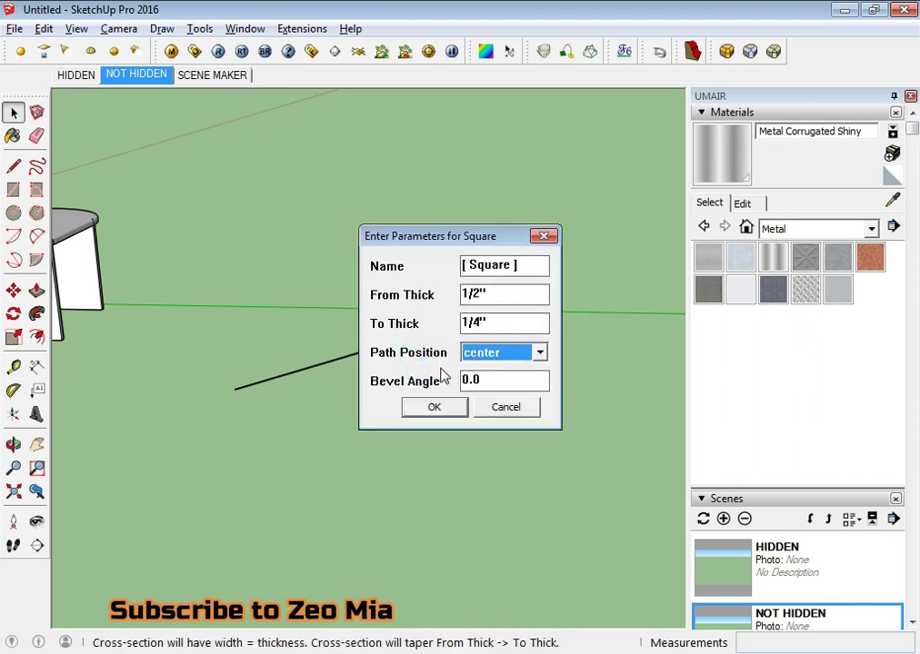
{"action": "left_click_drag", "start_coordinate": [486, 294], "coordinate": [439, 300]}
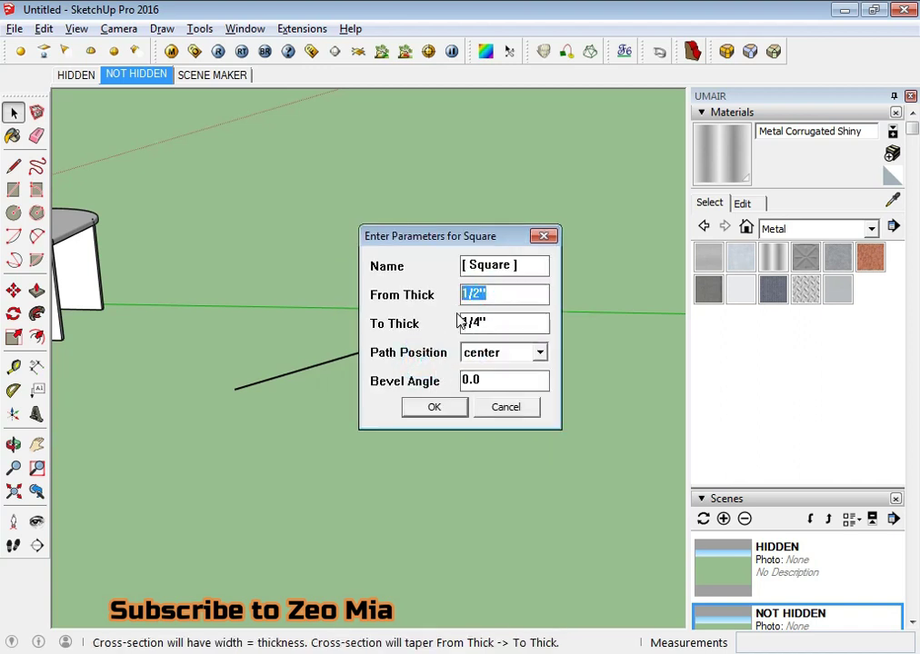
{"action": "triple_click", "coordinate": [493, 323]}
{"action": "type", "text": "1"}
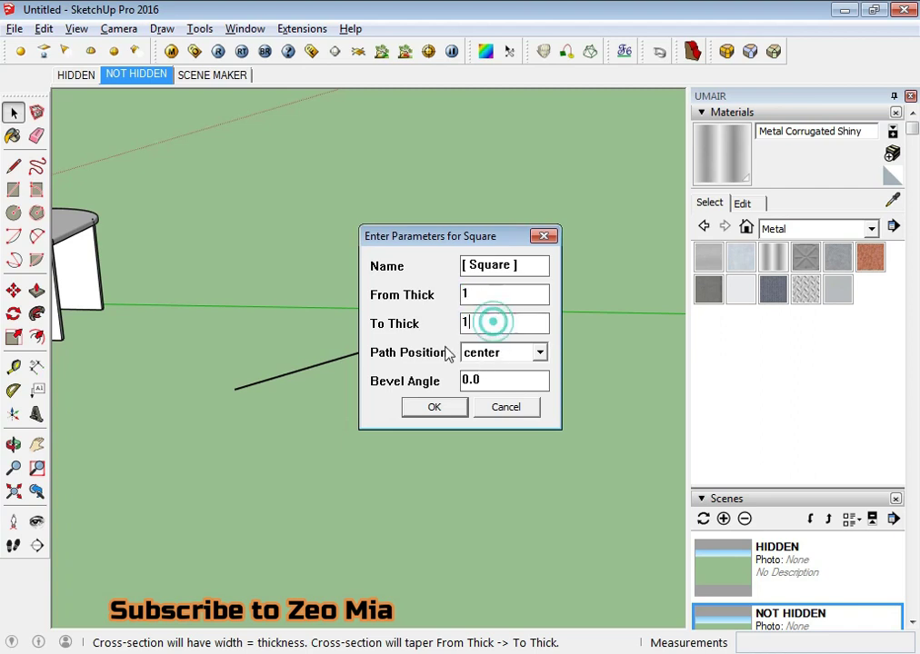
{"action": "left_click", "coordinate": [432, 408]}
{"action": "left_click_drag", "start_coordinate": [375, 417], "coordinate": [298, 374]}
{"action": "middle_click_drag", "start_coordinate": [300, 374], "coordinate": [373, 416]}
{"action": "key", "text": "ctrl+z"}
Turn the vertical line into a square post with From/To thickness 2.
{"action": "left_click", "coordinate": [427, 234]}
{"action": "left_click", "coordinate": [659, 52]}
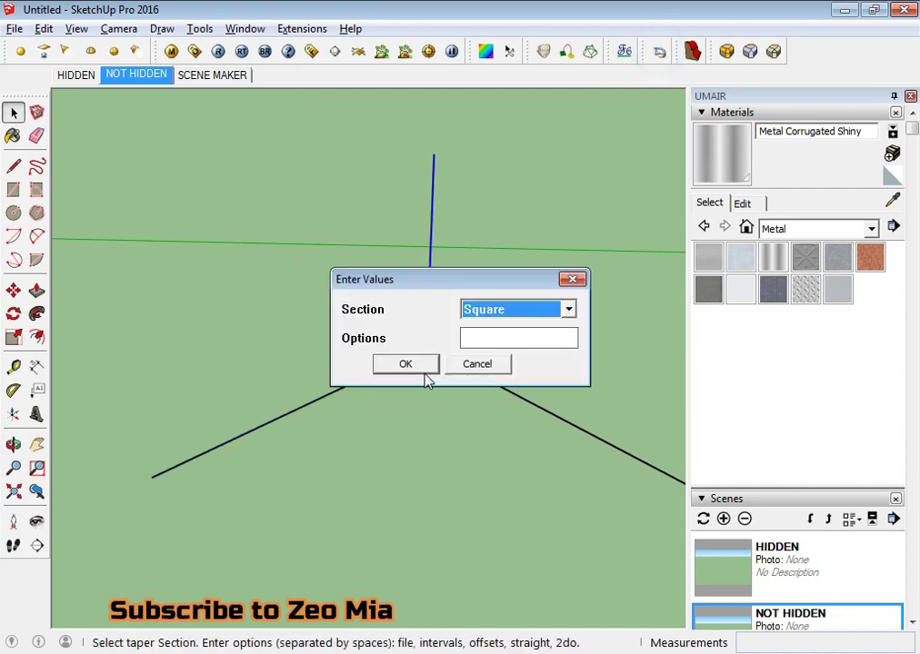
{"action": "left_click", "coordinate": [414, 366]}
{"action": "double_click", "coordinate": [482, 304]}
{"action": "double_click", "coordinate": [514, 324]}
{"action": "type", "text": "2"}
{"action": "left_click", "coordinate": [409, 406]}
Turn the left and right lines into square-section horizontal beams.
{"action": "left_click_drag", "start_coordinate": [388, 400], "coordinate": [287, 366]}
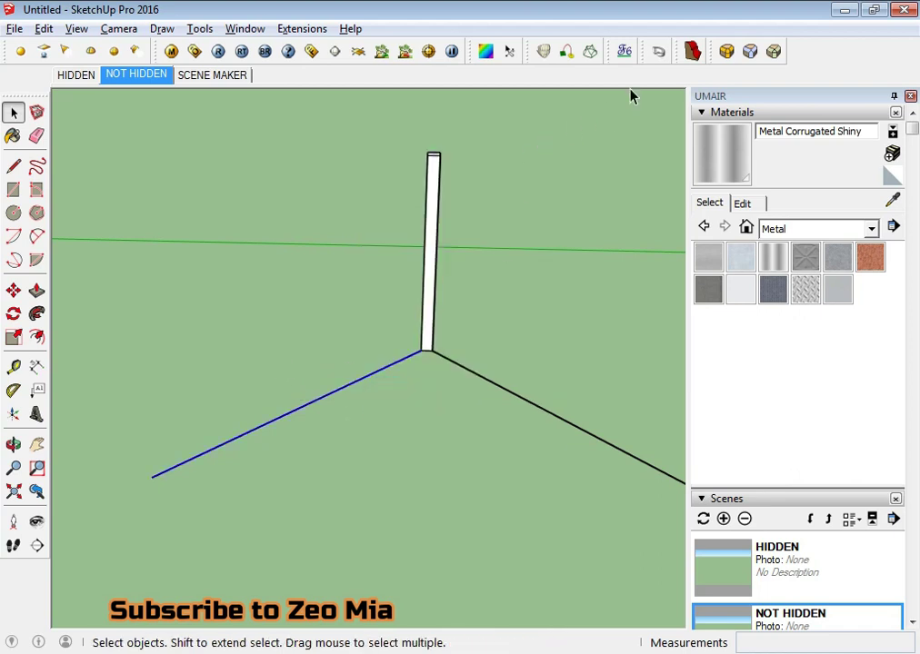
{"action": "left_click", "coordinate": [659, 51]}
{"action": "left_click", "coordinate": [421, 373]}
{"action": "left_click", "coordinate": [434, 406]}
{"action": "left_click", "coordinate": [530, 402]}
{"action": "left_click", "coordinate": [659, 51]}
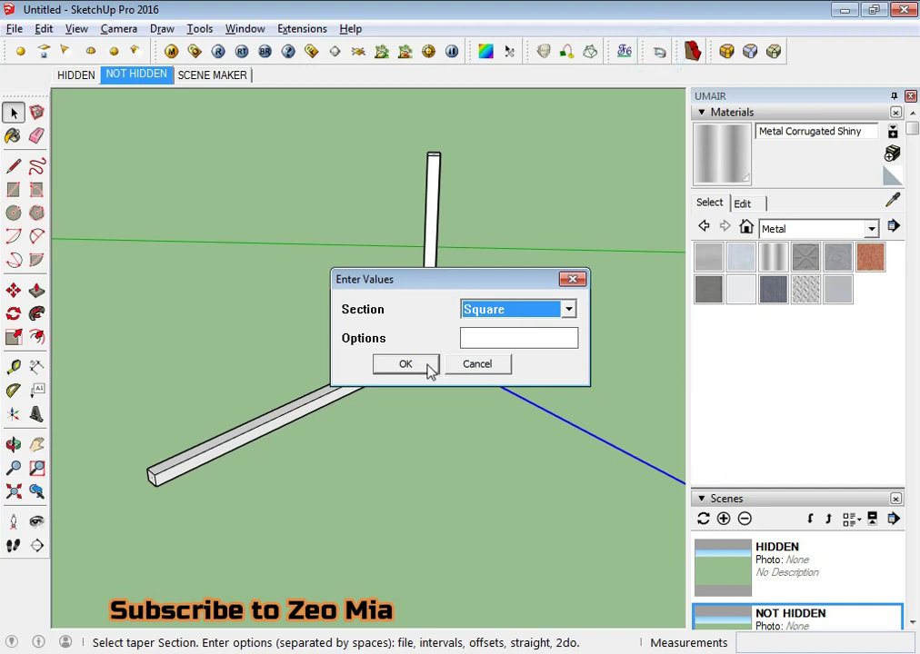
{"action": "left_click", "coordinate": [423, 365]}
{"action": "left_click", "coordinate": [433, 409]}
{"action": "key", "text": "o"}
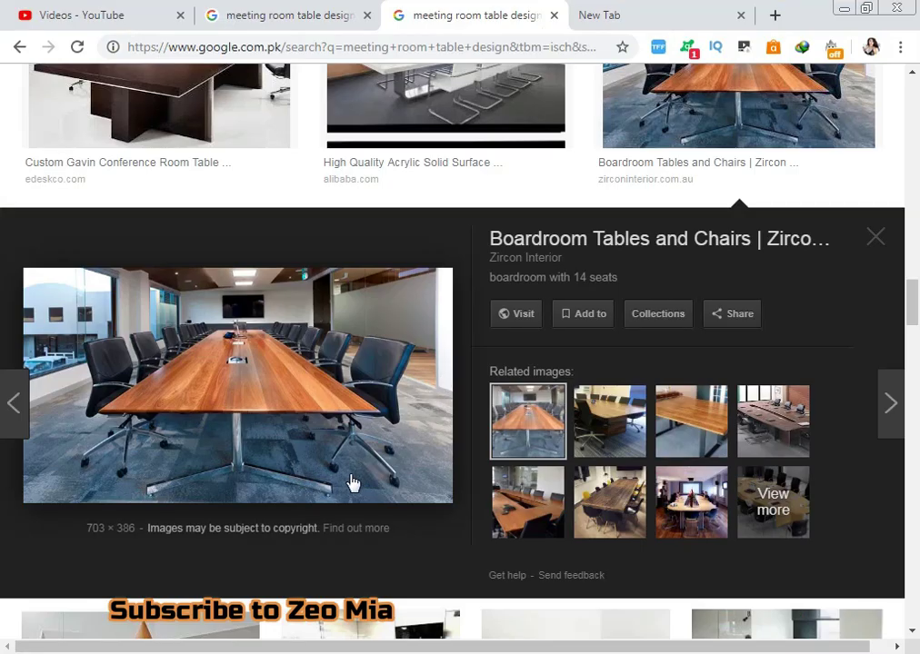
{"action": "key", "text": "alt+Tab"}
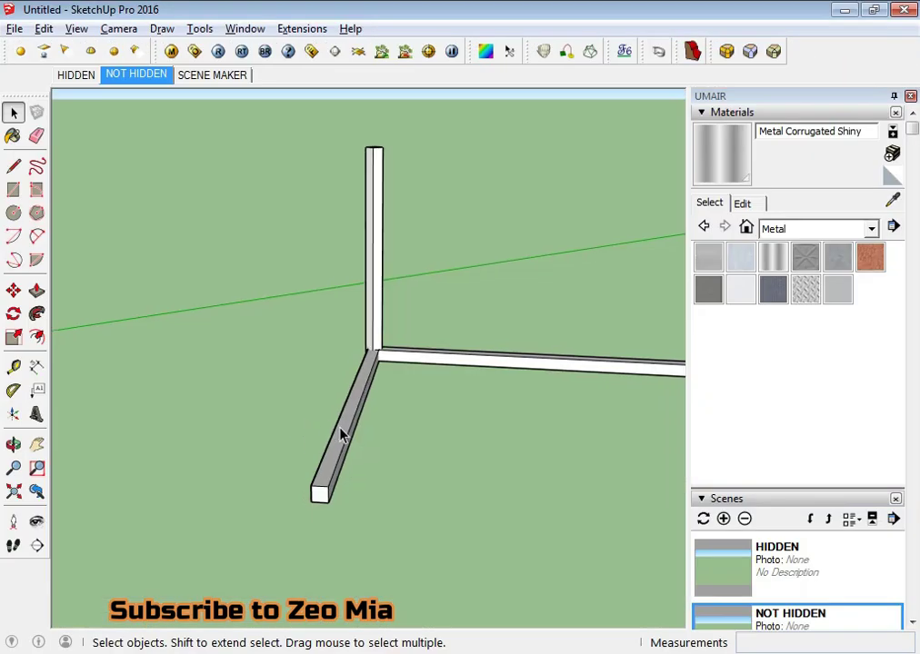
{"action": "scroll", "coordinate": [341, 438], "scroll_direction": "up", "scroll_amount": 3}
{"action": "middle_click_drag", "start_coordinate": [341, 438], "coordinate": [267, 487]}
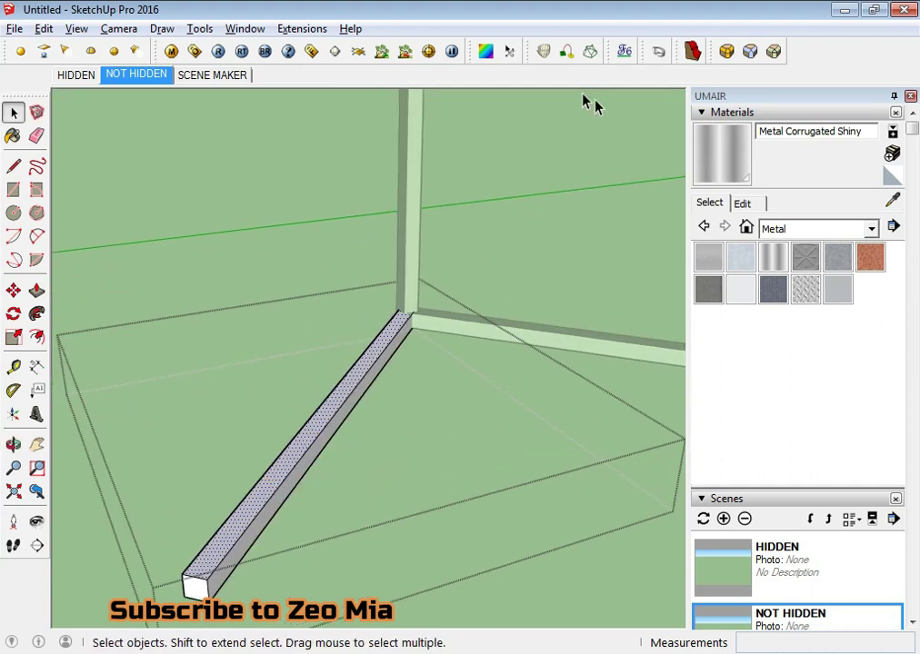
Round the edges of the left and right beams with RoundCorner.
{"action": "left_click", "coordinate": [692, 52]}
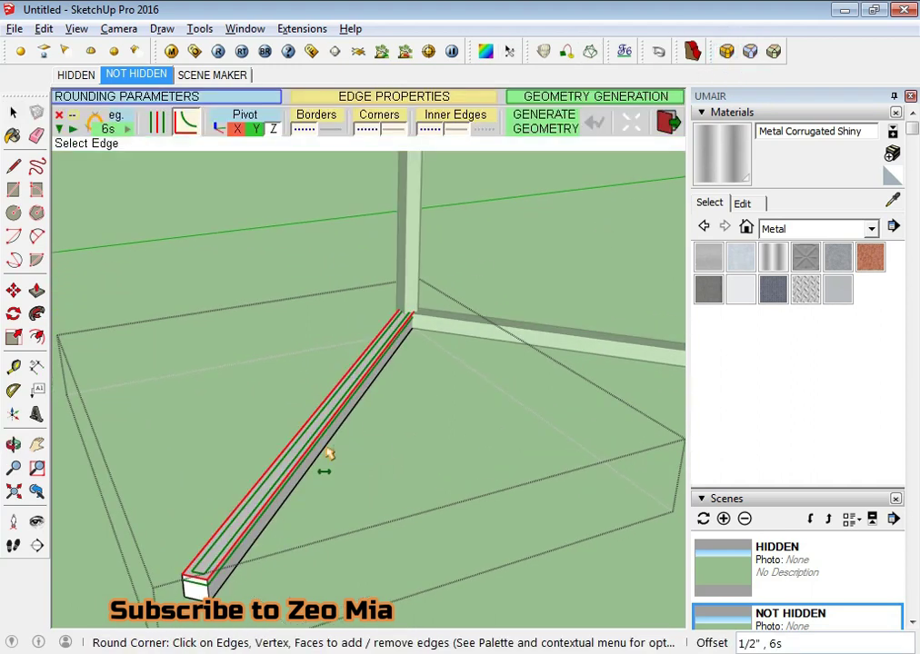
{"action": "key", "text": "Return"}
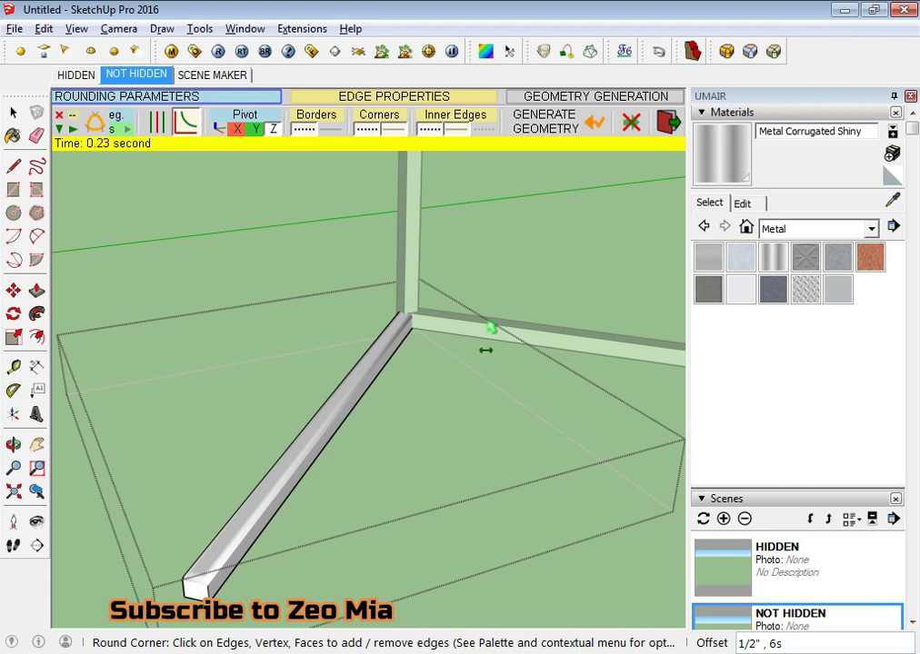
{"action": "key", "text": "space"}
{"action": "middle_click_drag", "start_coordinate": [485, 350], "coordinate": [548, 352]}
{"action": "scroll", "coordinate": [538, 363], "scroll_direction": "up", "scroll_amount": 2}
{"action": "left_click", "coordinate": [545, 362]}
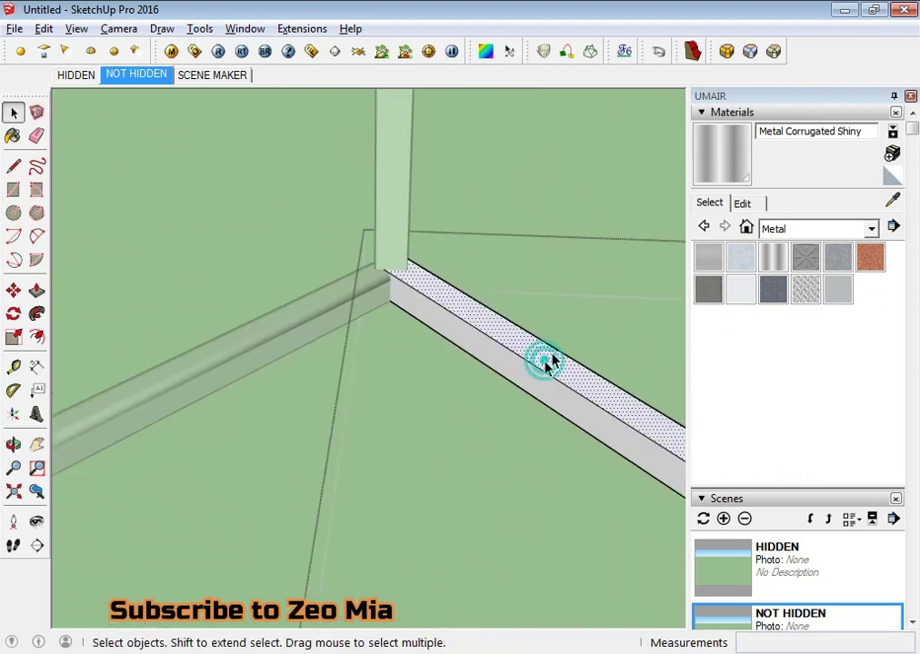
{"action": "left_click", "coordinate": [726, 50]}
{"action": "left_click", "coordinate": [465, 418]}
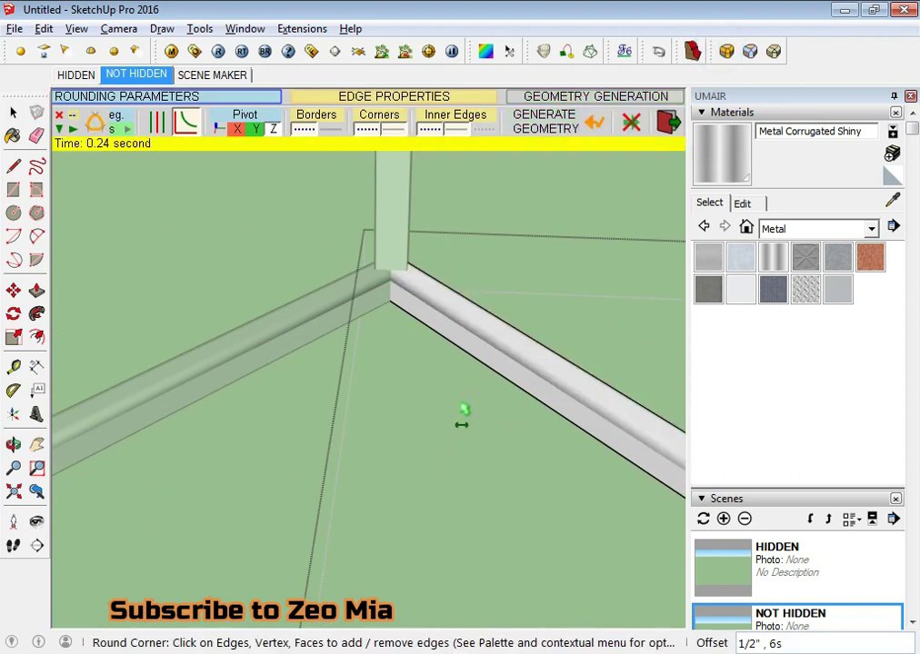
{"action": "middle_click_drag", "start_coordinate": [462, 413], "coordinate": [442, 390]}
{"action": "key", "text": "space"}
Open the vertical post group and round its edges with RoundCorner.
{"action": "mouse_move", "coordinate": [426, 267]}
{"action": "middle_mouse_down"}
{"action": "mouse_move", "coordinate": [499, 318]}
{"action": "mouse_move", "coordinate": [416, 291]}
{"action": "middle_mouse_up"}
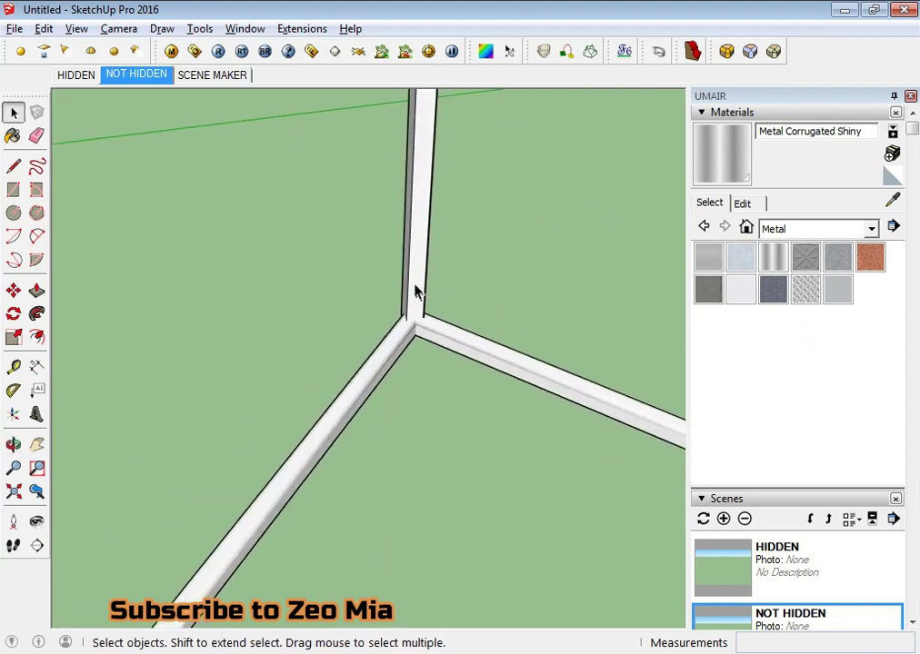
{"action": "double_click", "coordinate": [415, 288]}
{"action": "left_click", "coordinate": [413, 285]}
{"action": "middle_click_drag", "start_coordinate": [433, 204], "coordinate": [375, 414]}
{"action": "scroll", "coordinate": [438, 300], "scroll_direction": "down", "scroll_amount": 5}
{"action": "scroll", "coordinate": [436, 145], "scroll_direction": "up", "scroll_amount": 5}
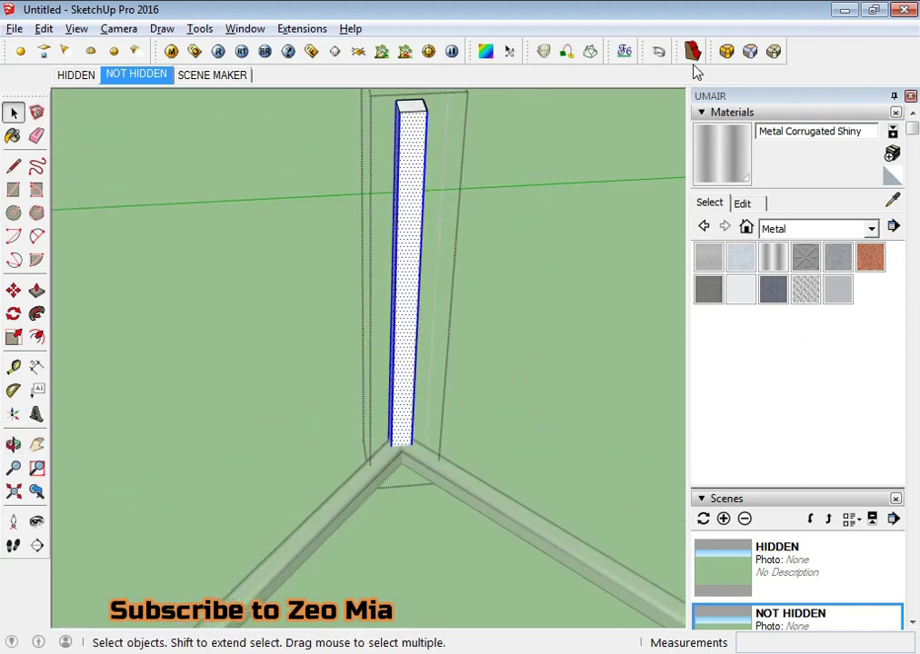
{"action": "left_click", "coordinate": [726, 51]}
{"action": "middle_click_drag", "start_coordinate": [595, 189], "coordinate": [406, 338]}
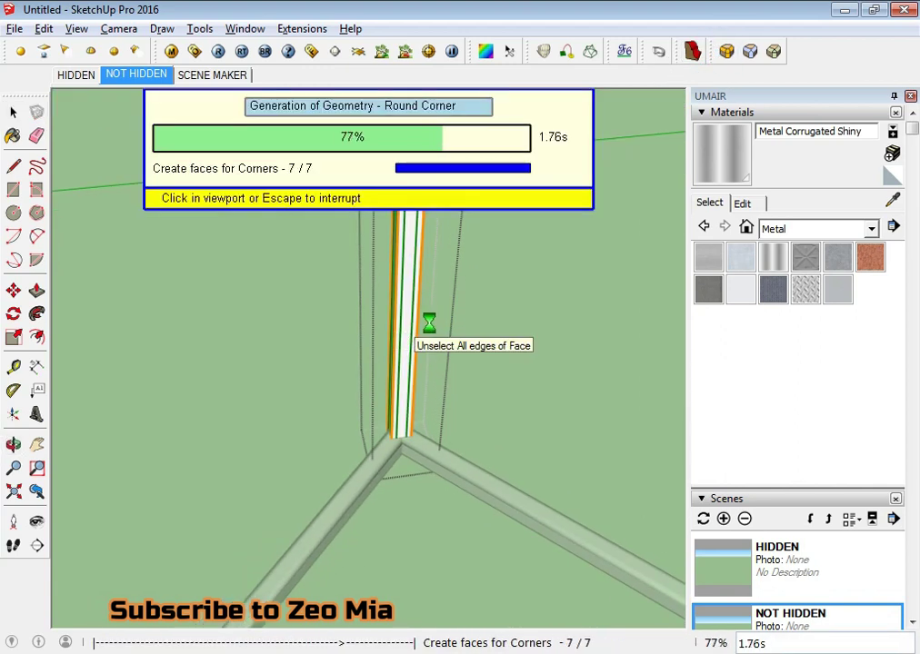
{"action": "key", "text": "space"}
{"action": "mouse_move", "coordinate": [434, 328]}
{"action": "middle_mouse_down"}
{"action": "mouse_move", "coordinate": [553, 335]}
{"action": "mouse_move", "coordinate": [490, 460]}
{"action": "middle_mouse_up"}
{"action": "scroll", "coordinate": [490, 459], "scroll_direction": "down", "scroll_amount": 2}
{"action": "mouse_move", "coordinate": [437, 359]}
{"action": "middle_mouse_down"}
{"action": "mouse_move", "coordinate": [426, 372]}
{"action": "mouse_move", "coordinate": [458, 520]}
{"action": "middle_mouse_up"}
{"action": "scroll", "coordinate": [457, 340], "scroll_direction": "up", "scroll_amount": 5}
{"action": "scroll", "coordinate": [457, 340], "scroll_direction": "up", "scroll_amount": 2}
{"action": "mouse_move", "coordinate": [457, 340]}
{"action": "middle_mouse_down"}
{"action": "mouse_move", "coordinate": [745, 384]}
{"action": "mouse_move", "coordinate": [402, 349]}
{"action": "middle_mouse_up"}
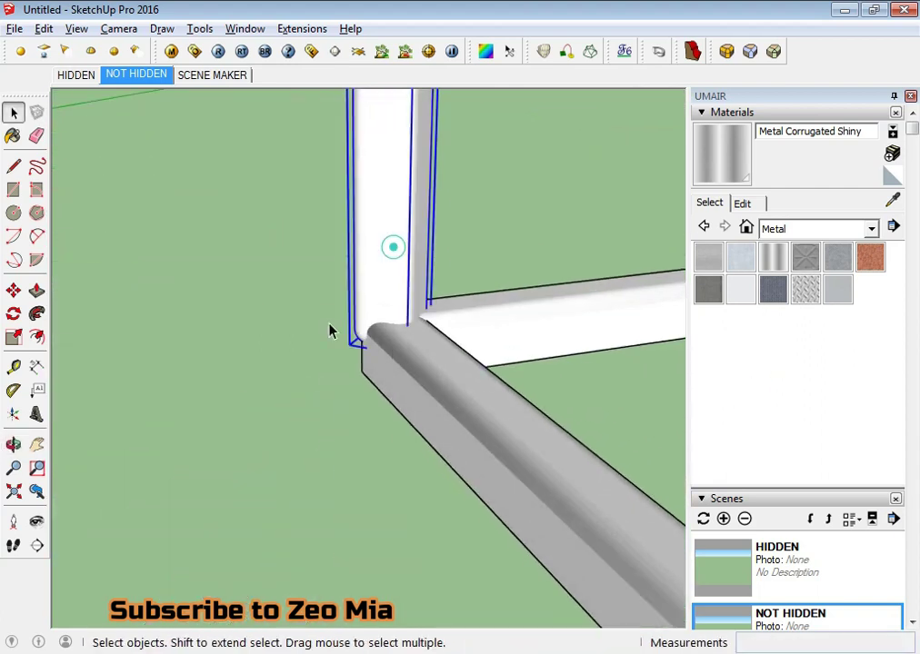
{"action": "middle_click_drag", "start_coordinate": [330, 332], "coordinate": [330, 406]}
Move the post 3/4" along the red axis so it sits flush at the joint.
{"action": "key", "text": "m"}
{"action": "left_click", "coordinate": [296, 472]}
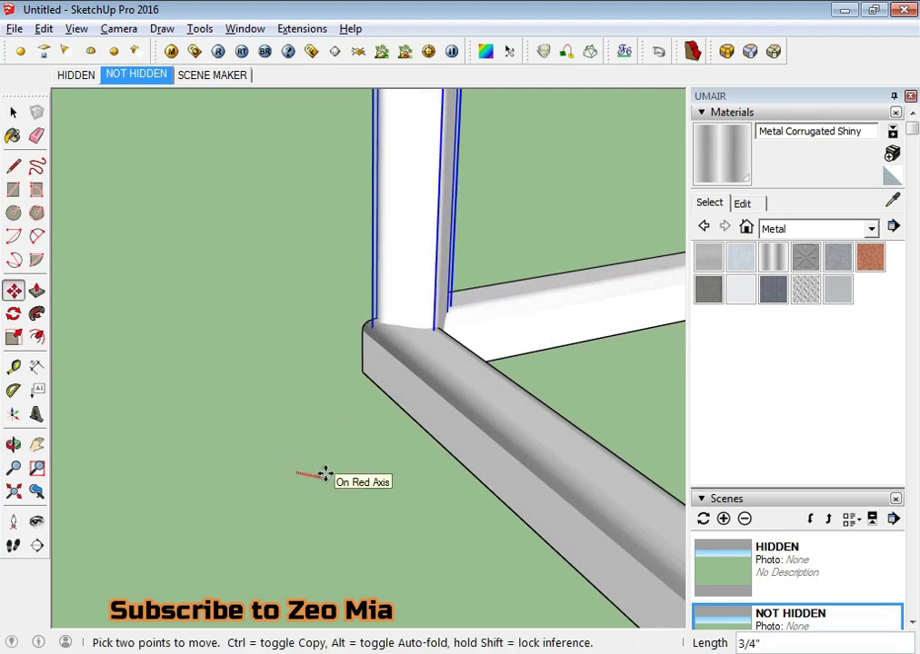
{"action": "left_click", "coordinate": [310, 473]}
{"action": "key", "text": "space"}
{"action": "mouse_move", "coordinate": [219, 345]}
{"action": "middle_mouse_down"}
{"action": "mouse_move", "coordinate": [404, 365]}
{"action": "mouse_move", "coordinate": [312, 383]}
{"action": "mouse_move", "coordinate": [355, 264]}
{"action": "middle_mouse_up"}
{"action": "scroll", "coordinate": [312, 383], "scroll_direction": "down", "scroll_amount": 3}
{"action": "scroll", "coordinate": [300, 363], "scroll_direction": "down", "scroll_amount": 3}
{"action": "scroll", "coordinate": [262, 363], "scroll_direction": "up", "scroll_amount": 3}
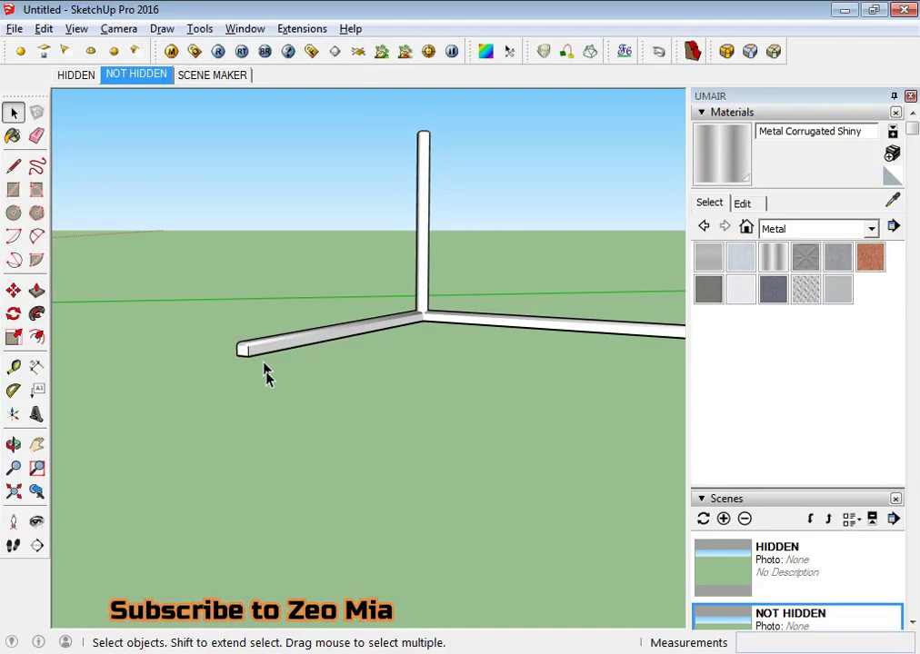
{"action": "scroll", "coordinate": [263, 368], "scroll_direction": "up", "scroll_amount": 2}
{"action": "scroll", "coordinate": [256, 350], "scroll_direction": "up", "scroll_amount": 2}
Build a small sphere and move it to the beam's bottom edge.
{"action": "scroll", "coordinate": [248, 373], "scroll_direction": "up", "scroll_amount": 3}
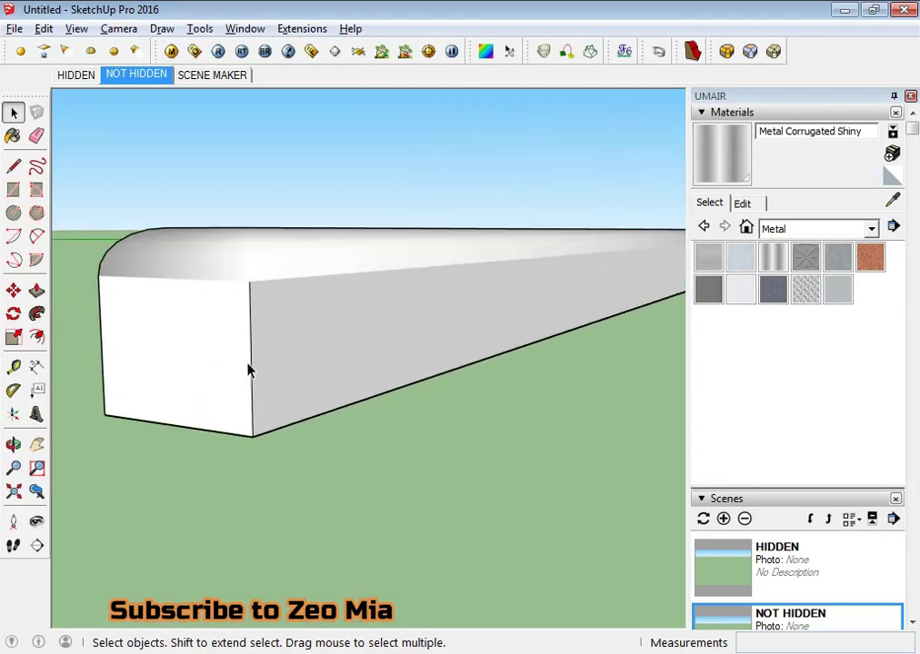
{"action": "middle_click_drag", "start_coordinate": [249, 370], "coordinate": [267, 163]}
{"action": "left_click", "coordinate": [113, 51]}
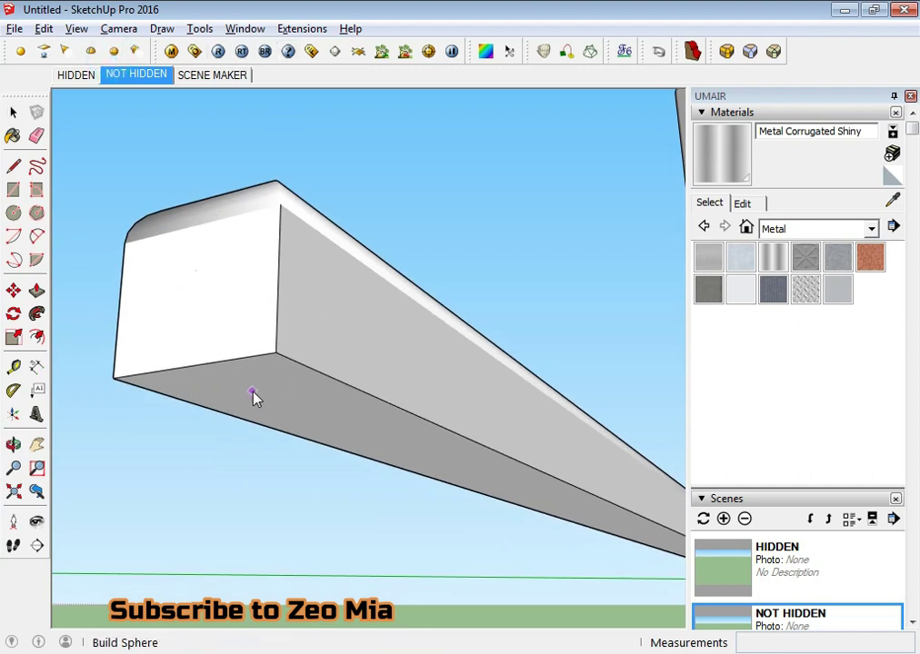
{"action": "left_click", "coordinate": [265, 400]}
{"action": "left_click", "coordinate": [249, 416]}
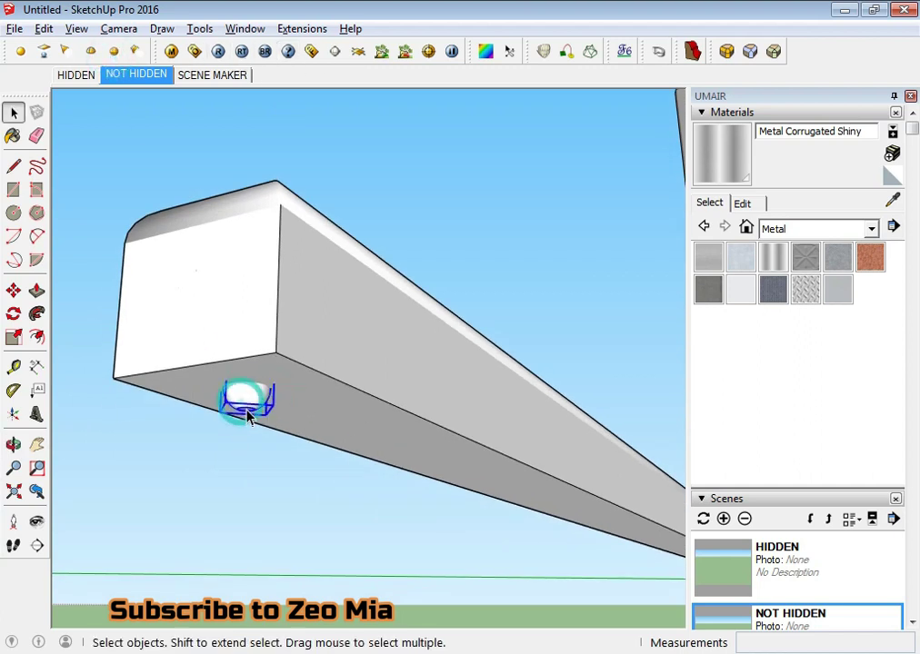
{"action": "key", "text": "m"}
{"action": "left_click", "coordinate": [260, 424]}
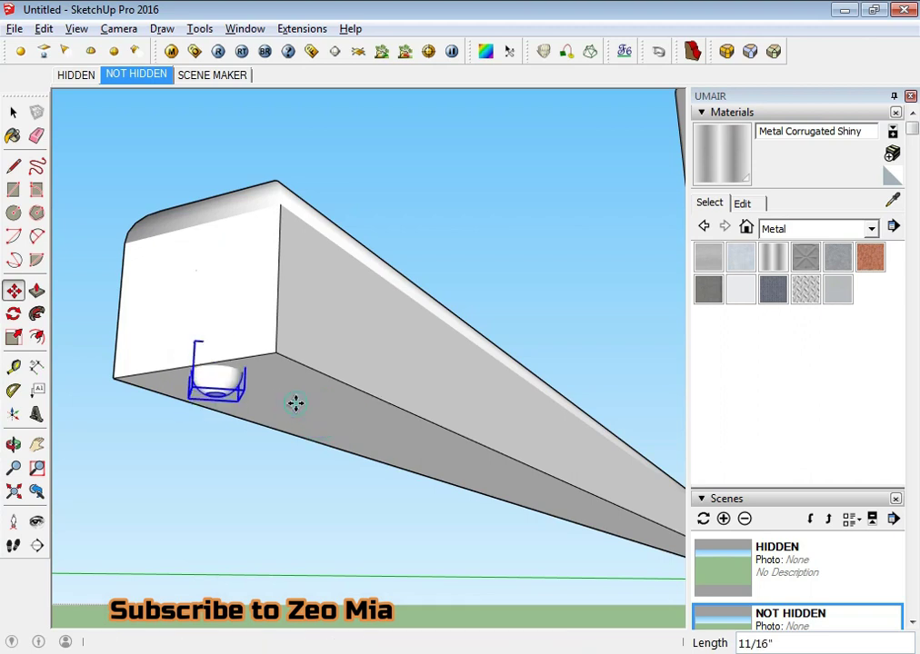
{"action": "left_click", "coordinate": [294, 405]}
{"action": "key", "text": "space"}
{"action": "scroll", "coordinate": [249, 417], "scroll_direction": "up", "scroll_amount": 2}
{"action": "scroll", "coordinate": [248, 416], "scroll_direction": "down", "scroll_amount": 3}
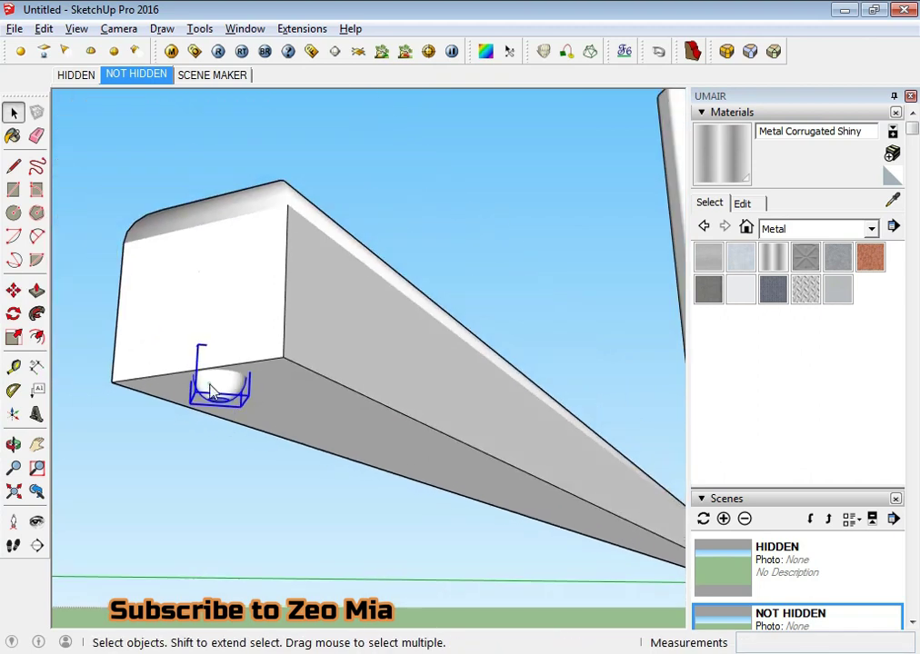
Explode the sphere and scale it up 1.50 times.
{"action": "right_click", "coordinate": [210, 391]}
{"action": "left_click", "coordinate": [294, 113]}
{"action": "scroll", "coordinate": [246, 400], "scroll_direction": "up", "scroll_amount": 3}
{"action": "key", "text": "s"}
{"action": "left_click_drag", "start_coordinate": [251, 402], "coordinate": [316, 416]}
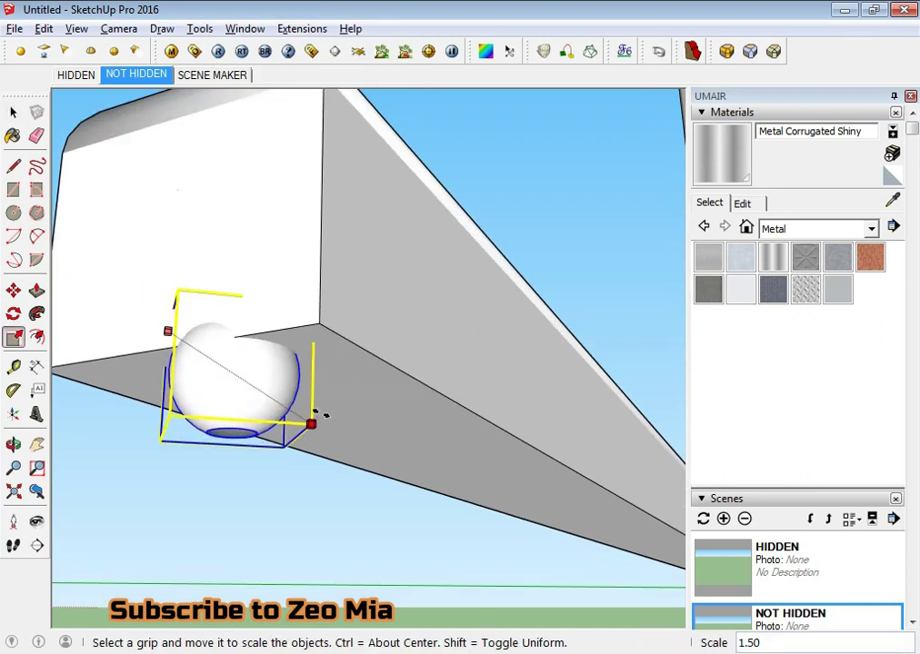
{"action": "middle_click_drag", "start_coordinate": [322, 414], "coordinate": [327, 364]}
{"action": "key", "text": "space"}
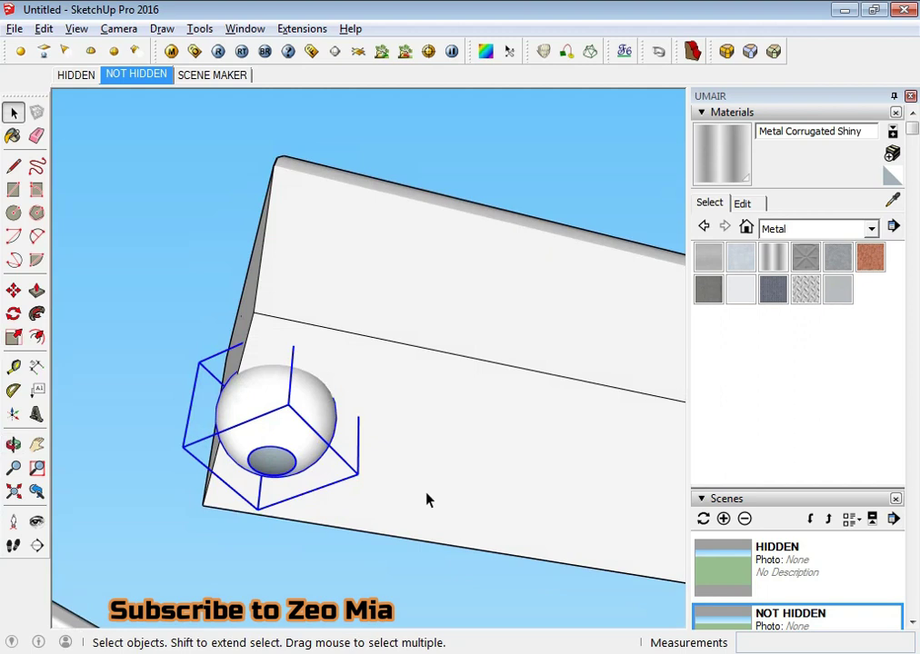
Enlarge the sphere slightly further, by 1.19, under the beam.
{"action": "key", "text": "m"}
{"action": "middle_click_drag", "start_coordinate": [455, 478], "coordinate": [446, 484]}
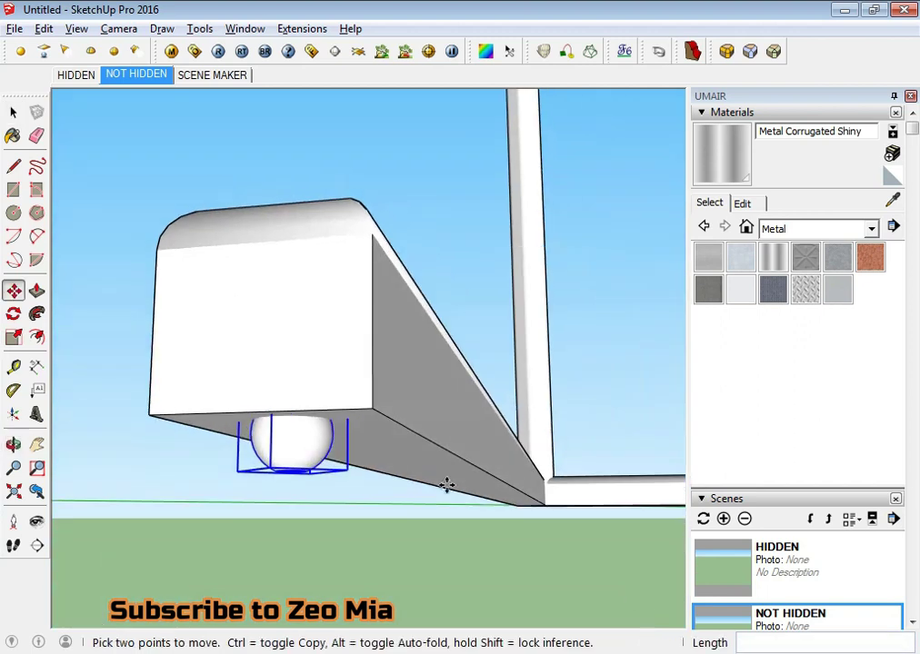
{"action": "scroll", "coordinate": [349, 424], "scroll_direction": "down", "scroll_amount": 5}
{"action": "scroll", "coordinate": [353, 421], "scroll_direction": "down", "scroll_amount": 1}
{"action": "mouse_move", "coordinate": [354, 421]}
{"action": "middle_mouse_down"}
{"action": "mouse_move", "coordinate": [341, 423]}
{"action": "mouse_move", "coordinate": [330, 386]}
{"action": "mouse_move", "coordinate": [291, 475]}
{"action": "middle_mouse_up"}
{"action": "scroll", "coordinate": [348, 418], "scroll_direction": "up", "scroll_amount": 3}
{"action": "key", "text": "s"}
{"action": "left_click_drag", "start_coordinate": [263, 480], "coordinate": [251, 491]}
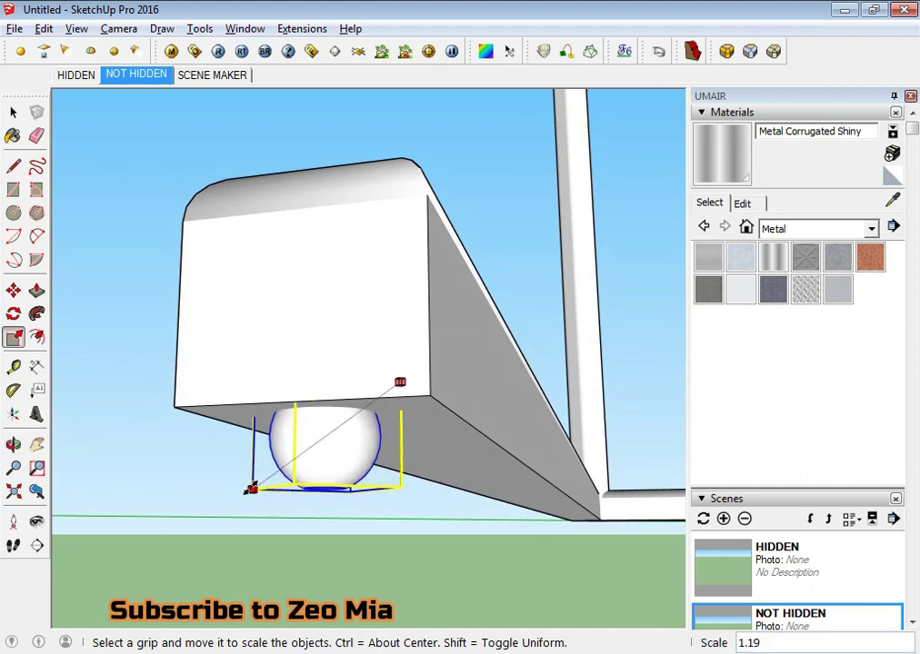
{"action": "key", "text": "space"}
Copy the sphere with Move and Ctrl to the other beam's end.
{"action": "key", "text": "m"}
{"action": "left_click", "coordinate": [180, 406]}
{"action": "key", "text": "ctrl"}
{"action": "mouse_move", "coordinate": [476, 439]}
{"action": "middle_mouse_down"}
{"action": "mouse_move", "coordinate": [484, 517]}
{"action": "mouse_move", "coordinate": [434, 441]}
{"action": "mouse_move", "coordinate": [345, 400]}
{"action": "middle_mouse_up"}
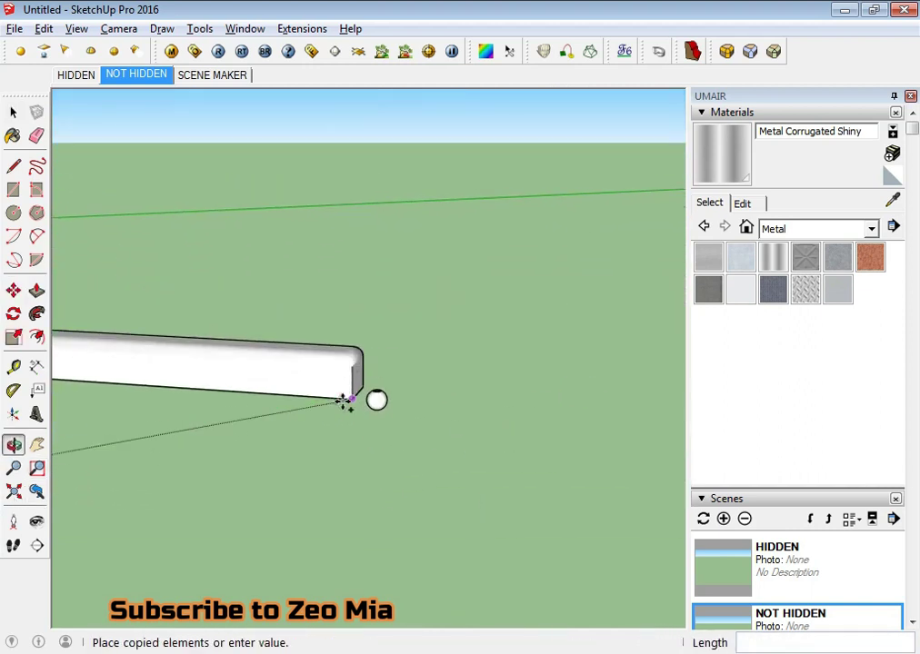
{"action": "scroll", "coordinate": [335, 383], "scroll_direction": "up", "scroll_amount": 2}
{"action": "scroll", "coordinate": [356, 392], "scroll_direction": "up", "scroll_amount": 3}
{"action": "scroll", "coordinate": [336, 397], "scroll_direction": "up", "scroll_amount": 3}
{"action": "scroll", "coordinate": [334, 399], "scroll_direction": "down", "scroll_amount": 3}
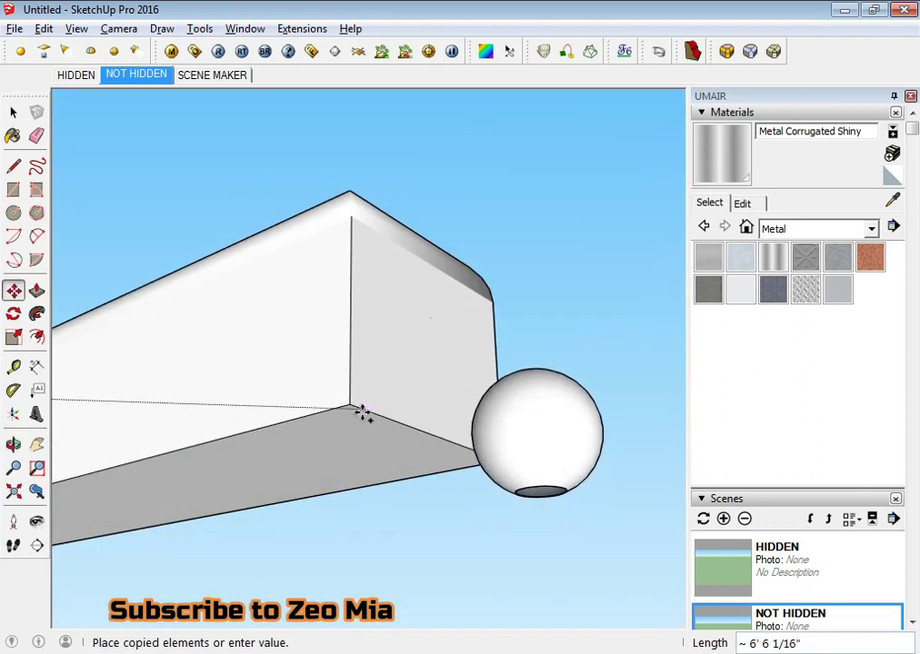
{"action": "left_click", "coordinate": [349, 408]}
{"action": "middle_click_drag", "start_coordinate": [318, 373], "coordinate": [317, 389]}
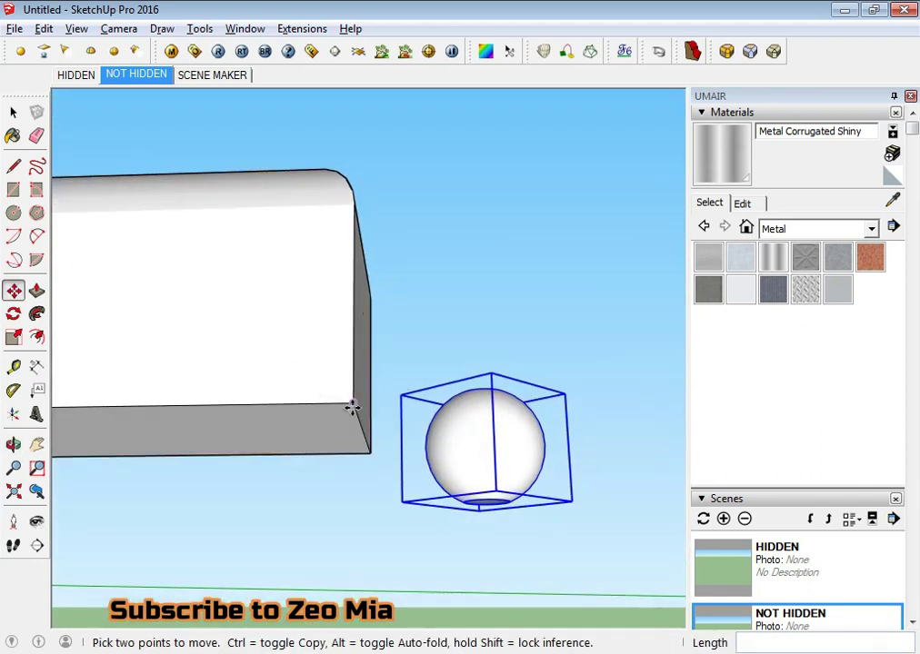
{"action": "left_click", "coordinate": [352, 408]}
Orbit around the corner frame to inspect the sphere feet under the beams.
{"action": "mouse_move", "coordinate": [159, 416]}
{"action": "middle_mouse_down"}
{"action": "mouse_move", "coordinate": [479, 369]}
{"action": "mouse_move", "coordinate": [261, 354]}
{"action": "middle_mouse_up"}
{"action": "scroll", "coordinate": [261, 353], "scroll_direction": "down", "scroll_amount": 3}
{"action": "key", "text": "space"}
{"action": "mouse_move", "coordinate": [365, 413]}
{"action": "middle_mouse_down"}
{"action": "mouse_move", "coordinate": [400, 498]}
{"action": "mouse_move", "coordinate": [318, 458]}
{"action": "middle_mouse_up"}
{"action": "scroll", "coordinate": [450, 388], "scroll_direction": "up", "scroll_amount": 3}
{"action": "mouse_move", "coordinate": [450, 389]}
{"action": "middle_mouse_down"}
{"action": "mouse_move", "coordinate": [324, 383]}
{"action": "mouse_move", "coordinate": [334, 354]}
{"action": "middle_mouse_up"}
{"action": "scroll", "coordinate": [334, 355], "scroll_direction": "down", "scroll_amount": 3}
{"action": "middle_click_drag", "start_coordinate": [318, 300], "coordinate": [324, 337]}
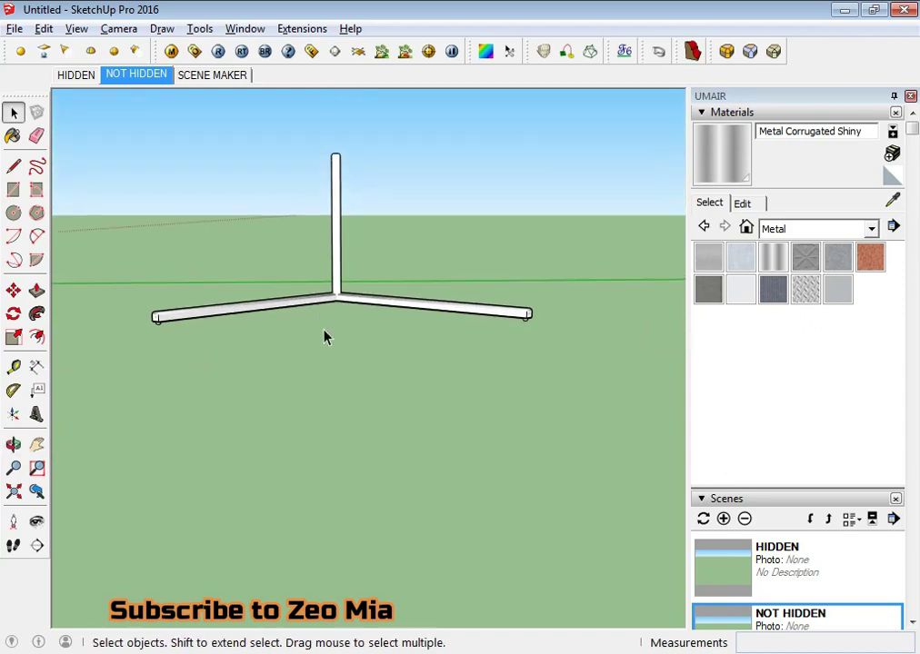
{"action": "key", "text": "alt+Tab"}
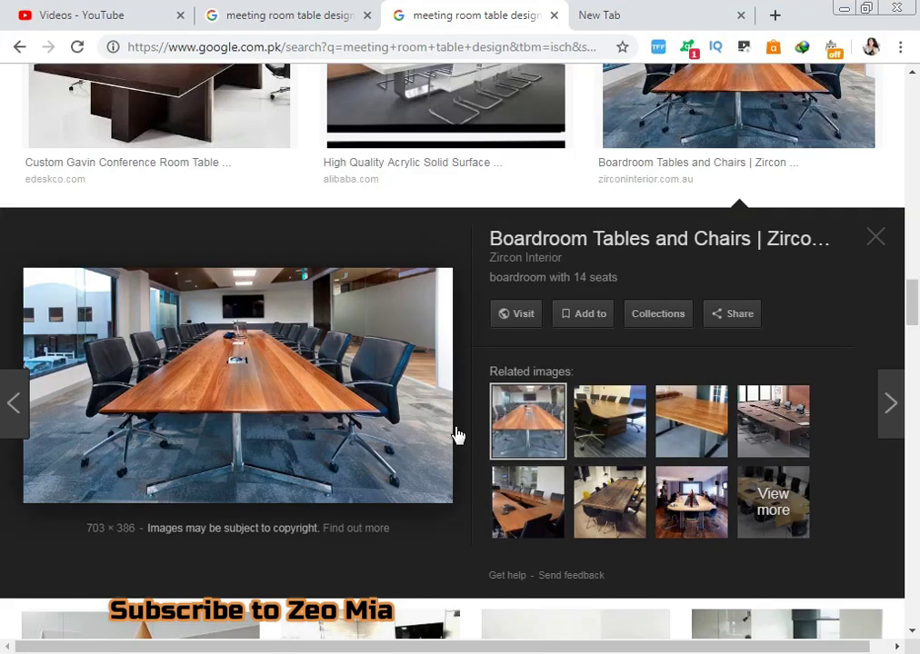
Browse related table previews and open the white acrylic solid-surface U-shaped table image.
{"action": "scroll", "coordinate": [457, 436], "scroll_direction": "up", "scroll_amount": 2}
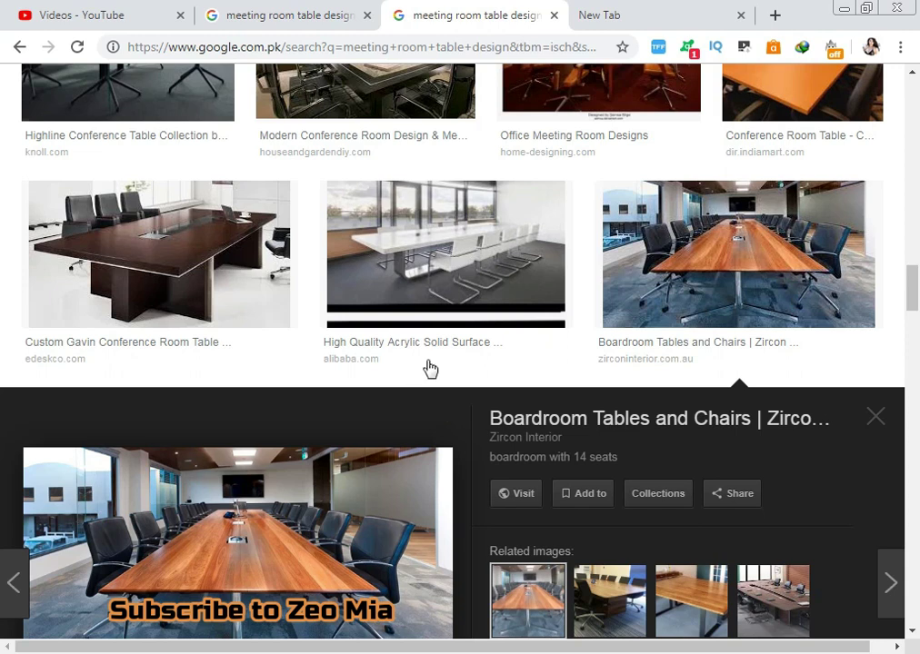
{"action": "scroll", "coordinate": [437, 349], "scroll_direction": "down", "scroll_amount": 1}
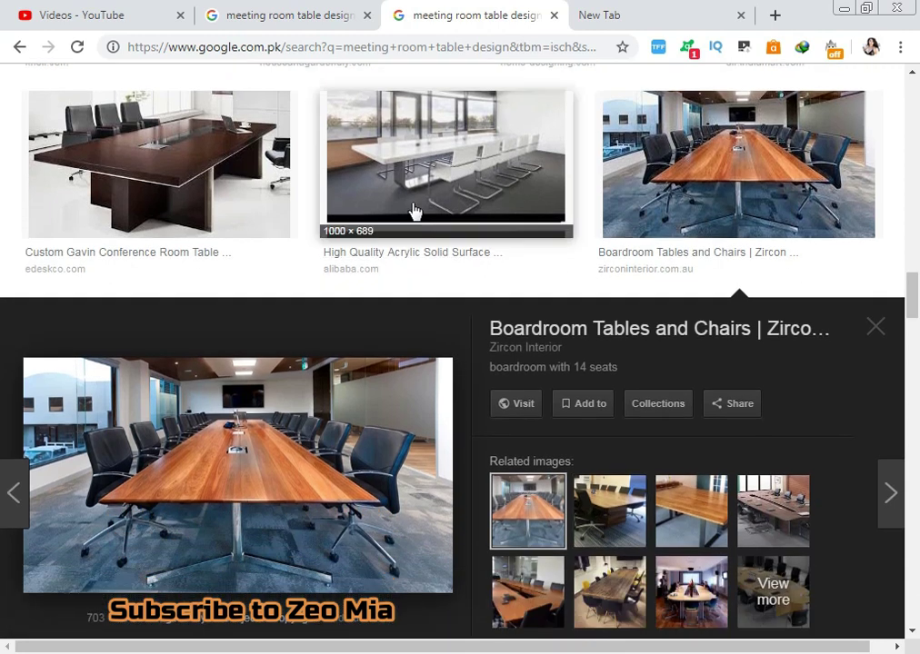
{"action": "left_click", "coordinate": [597, 499]}
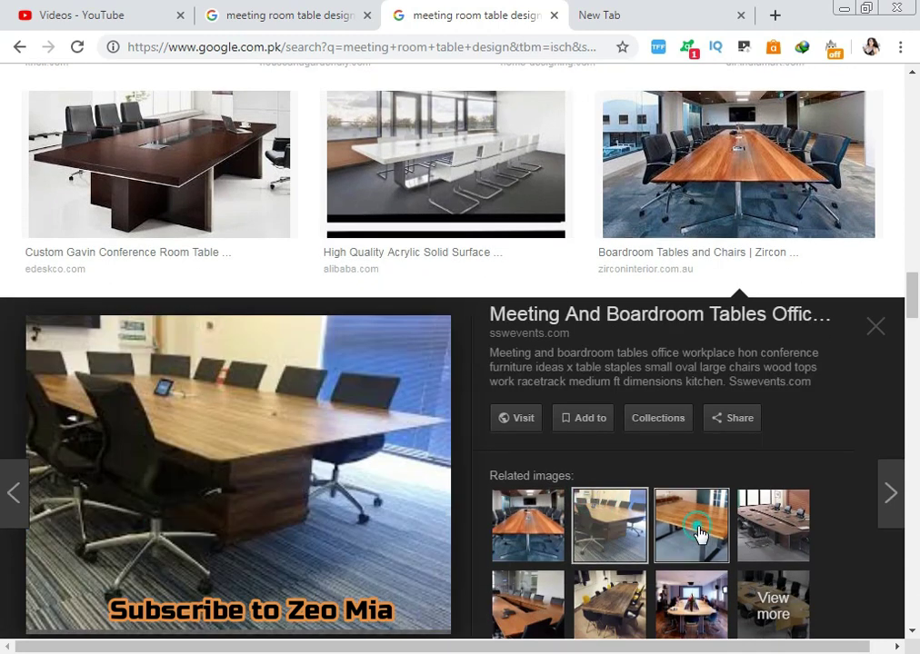
{"action": "left_click", "coordinate": [446, 146]}
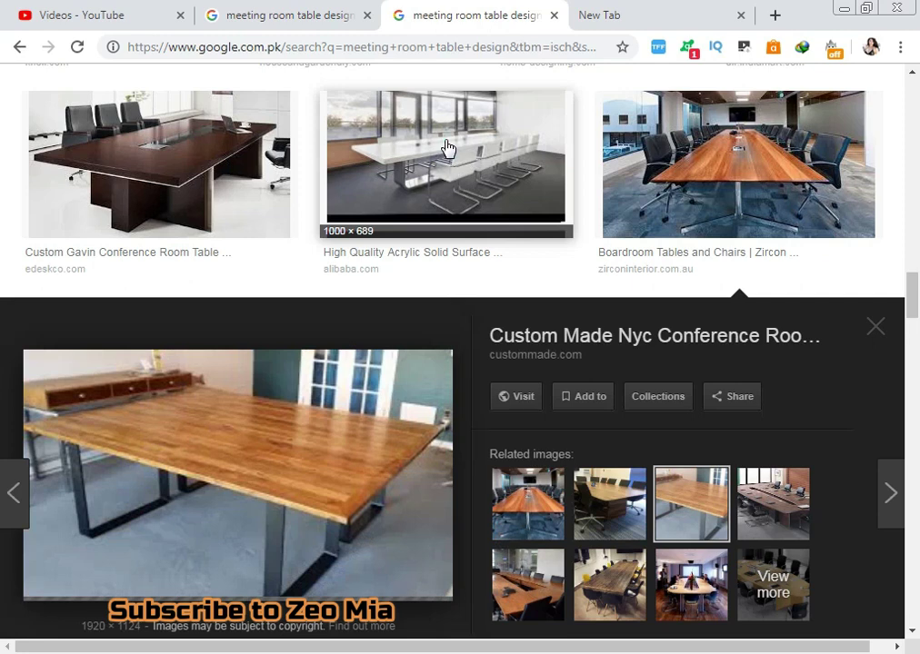
{"action": "left_click", "coordinate": [459, 250]}
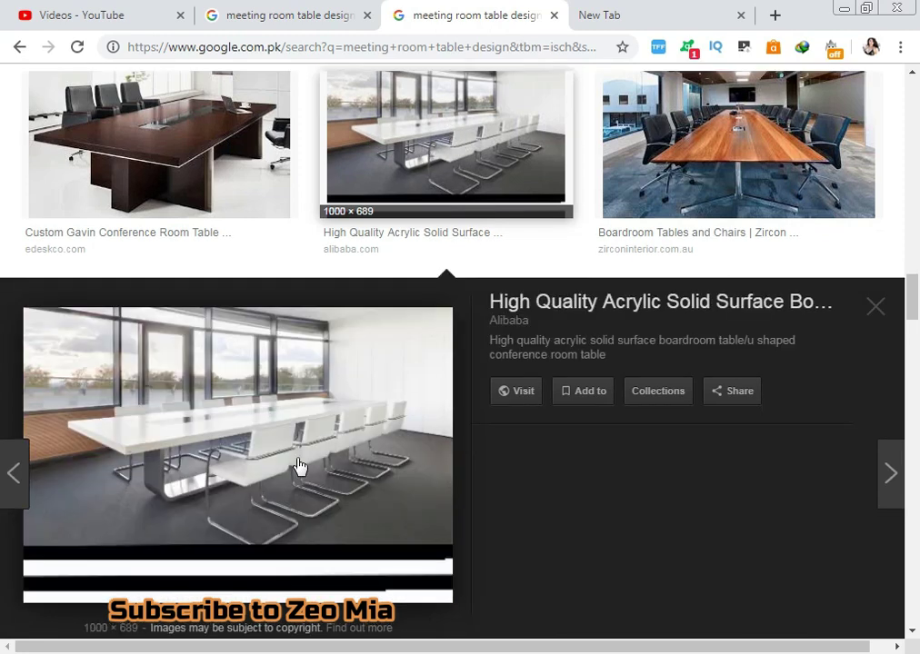
{"action": "scroll", "coordinate": [169, 466], "scroll_direction": "down", "scroll_amount": 4}
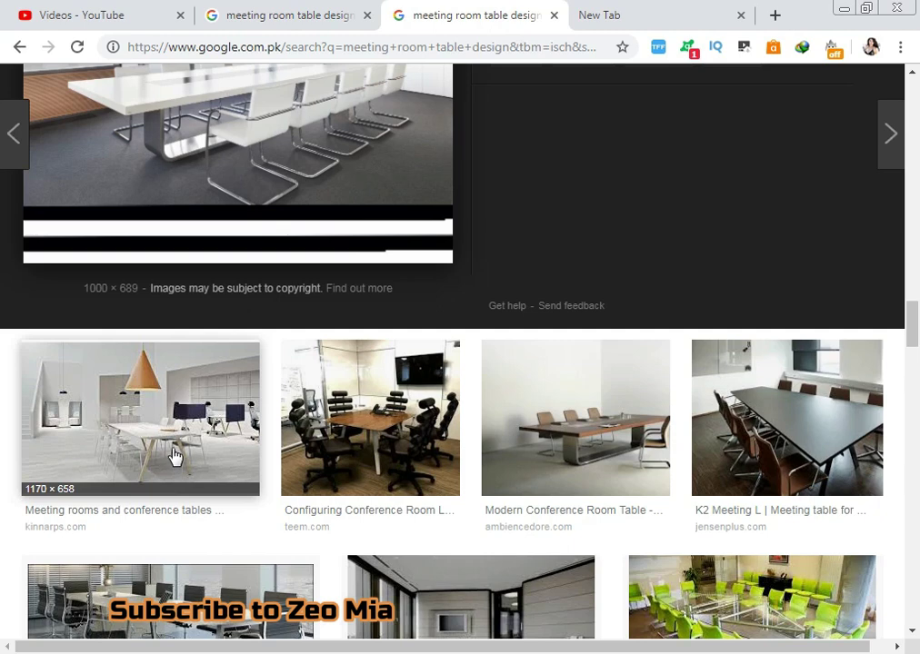
{"action": "scroll", "coordinate": [159, 220], "scroll_direction": "up", "scroll_amount": 2}
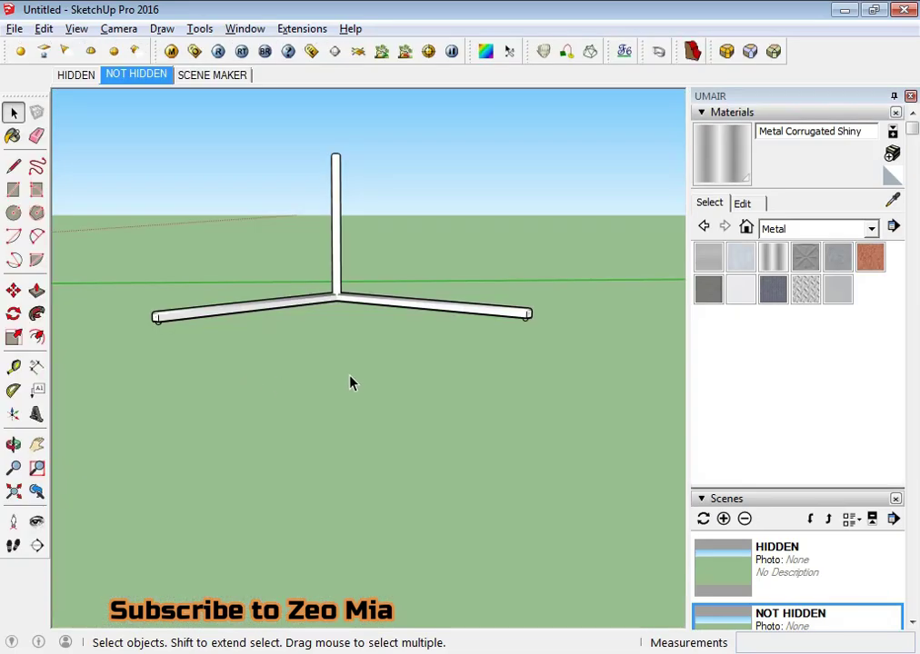
{"action": "scroll", "coordinate": [349, 382], "scroll_direction": "down", "scroll_amount": 3}
{"action": "mouse_move", "coordinate": [320, 371]}
{"action": "middle_mouse_down"}
{"action": "mouse_move", "coordinate": [160, 410]}
{"action": "mouse_move", "coordinate": [240, 415]}
{"action": "mouse_move", "coordinate": [162, 433]}
{"action": "middle_mouse_up"}
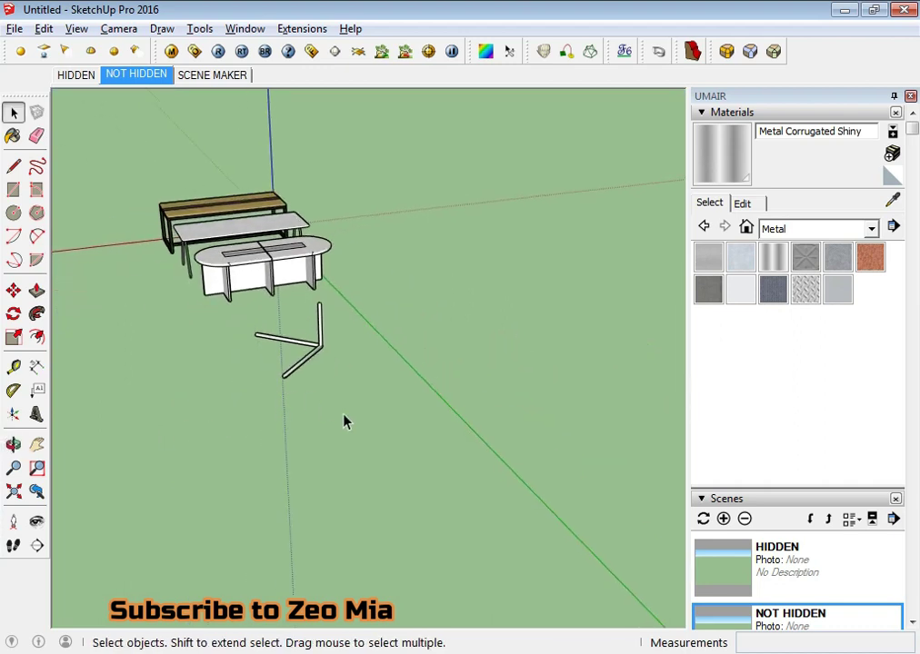
Draw a rectangle in front of the oval table and pull it up into a tall box.
{"action": "key", "text": "r"}
{"action": "left_click", "coordinate": [245, 408]}
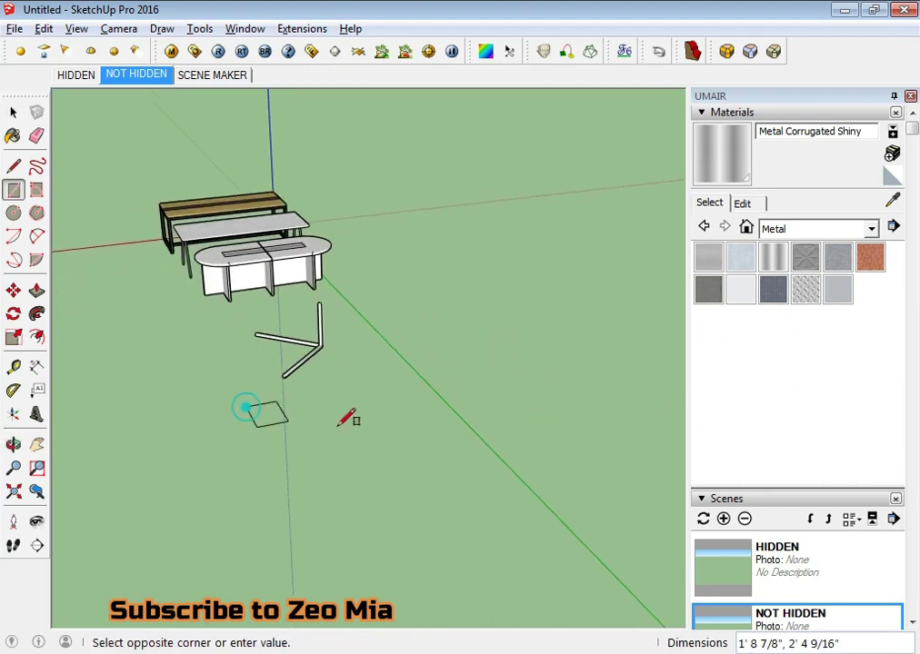
{"action": "left_click", "coordinate": [475, 379]}
{"action": "key", "text": "space"}
{"action": "scroll", "coordinate": [303, 402], "scroll_direction": "up", "scroll_amount": 3}
{"action": "left_click", "coordinate": [304, 403]}
{"action": "middle_click_drag", "start_coordinate": [302, 396], "coordinate": [301, 397]}
{"action": "key", "text": "p"}
{"action": "left_click_drag", "start_coordinate": [301, 415], "coordinate": [316, 291]}
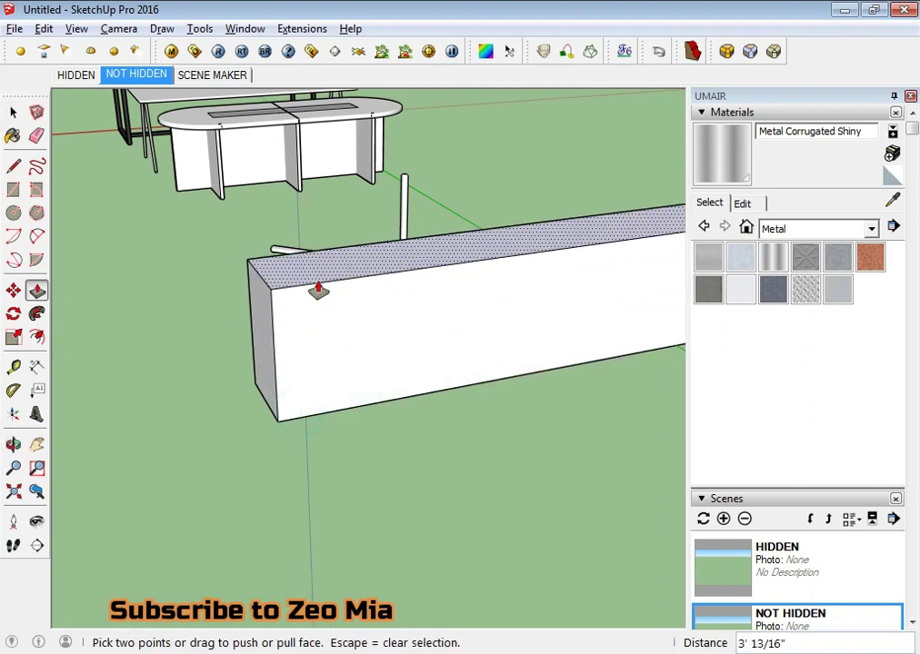
{"action": "key", "text": "space"}
{"action": "mouse_move", "coordinate": [357, 327]}
{"action": "middle_mouse_down"}
{"action": "mouse_move", "coordinate": [438, 344]}
{"action": "mouse_move", "coordinate": [586, 294]}
{"action": "mouse_move", "coordinate": [353, 313]}
{"action": "mouse_move", "coordinate": [561, 255]}
{"action": "middle_mouse_up"}
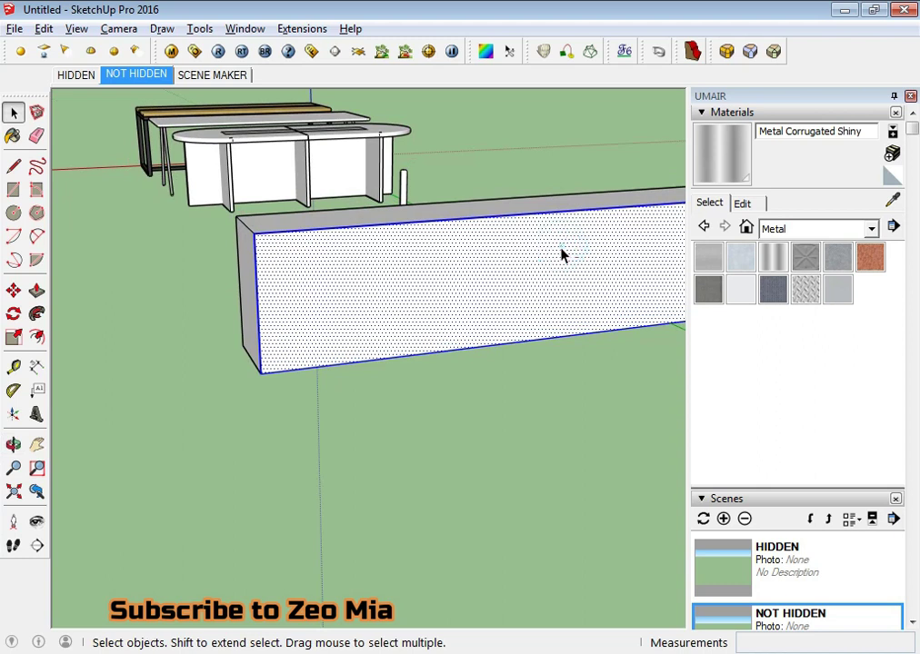
Offset an inset outline on the box's front face.
{"action": "left_click", "coordinate": [561, 255], "text": "shift"}
{"action": "key", "text": "f"}
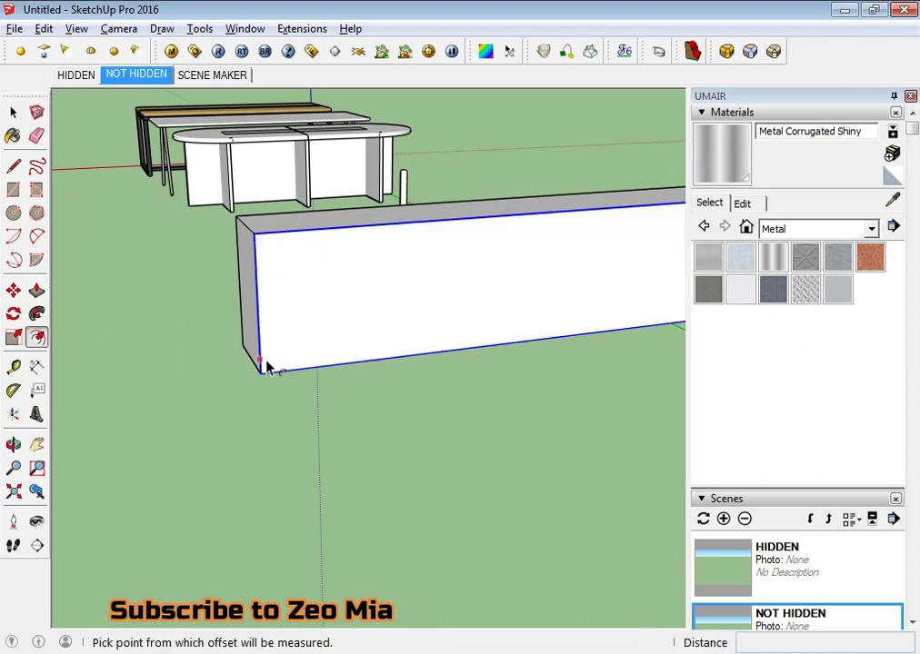
{"action": "left_click", "coordinate": [264, 364]}
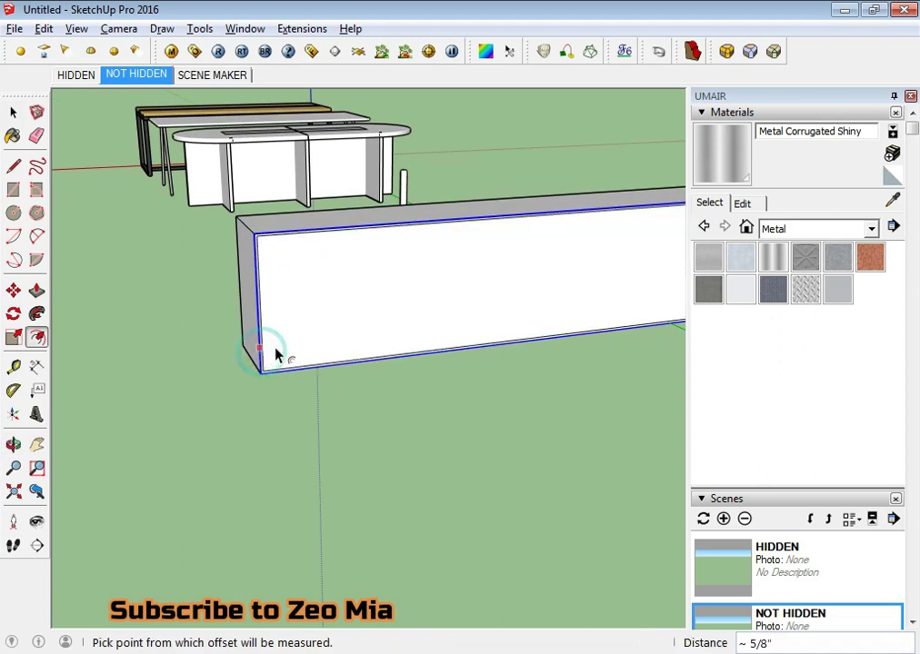
{"action": "left_click", "coordinate": [264, 353]}
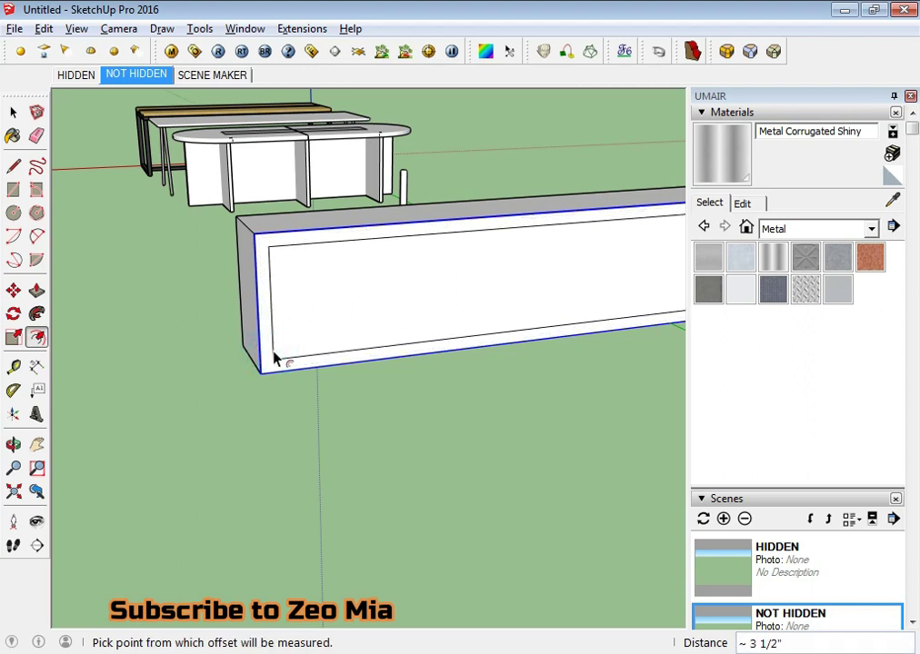
{"action": "key", "text": "Escape"}
{"action": "key", "text": "space"}
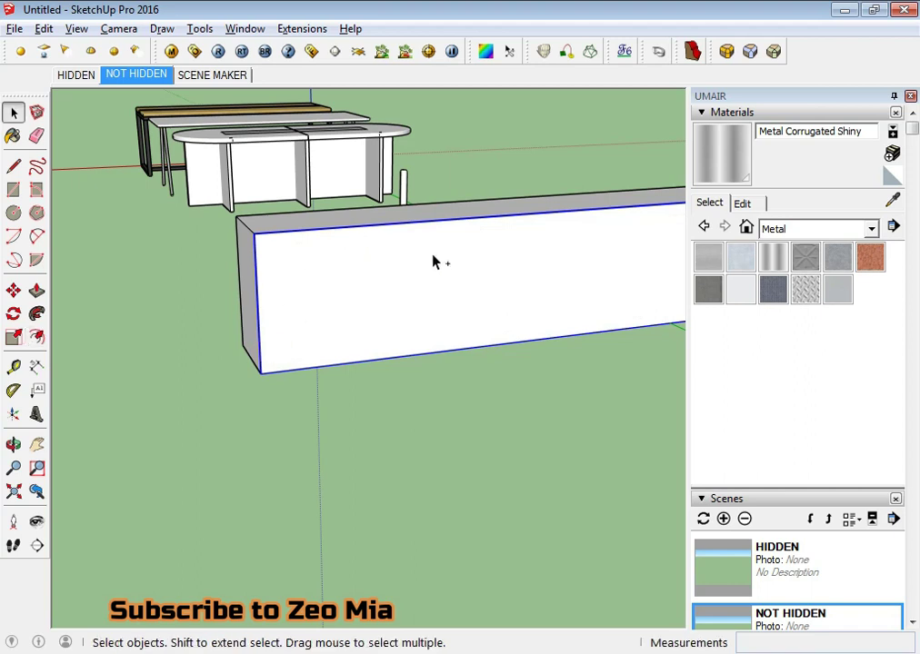
{"action": "key", "text": "f"}
{"action": "left_click", "coordinate": [267, 344]}
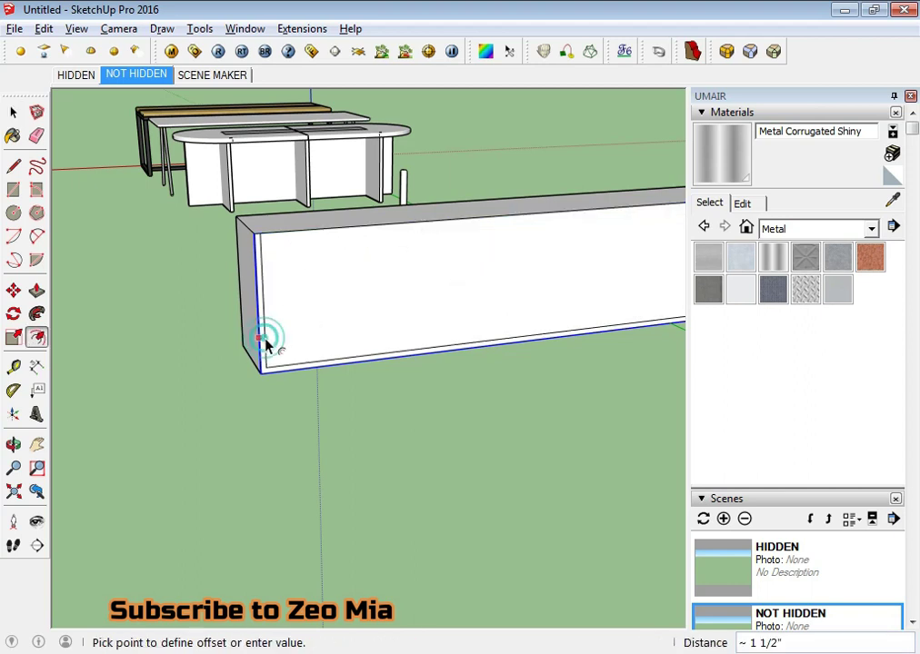
{"action": "left_click", "coordinate": [273, 344]}
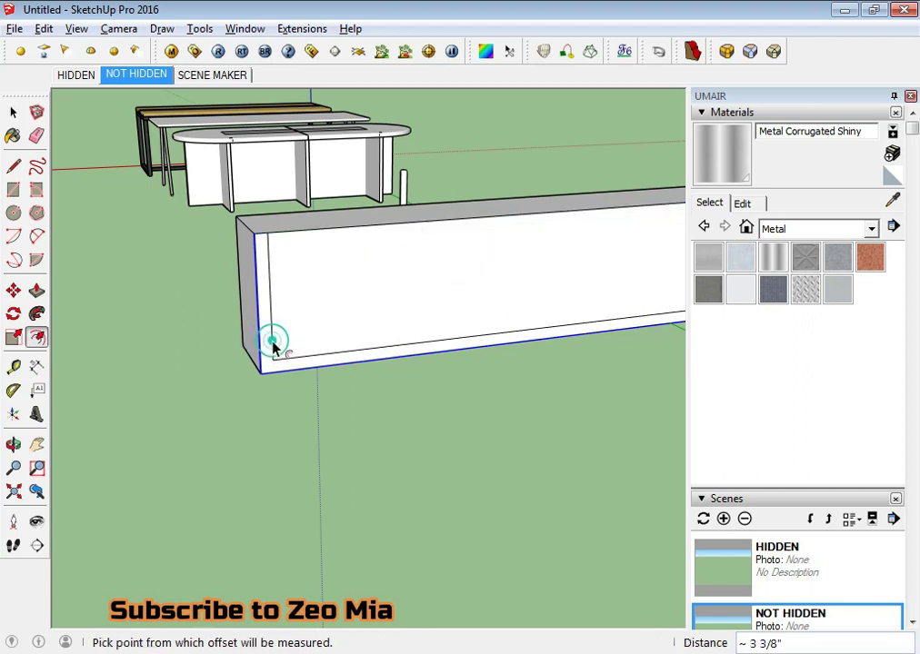
{"action": "key", "text": "space"}
Push the inset face into the box to form a recess.
{"action": "left_click", "coordinate": [339, 312]}
{"action": "middle_click_drag", "start_coordinate": [339, 312], "coordinate": [361, 364]}
{"action": "key", "text": "p"}
{"action": "left_click", "coordinate": [369, 374]}
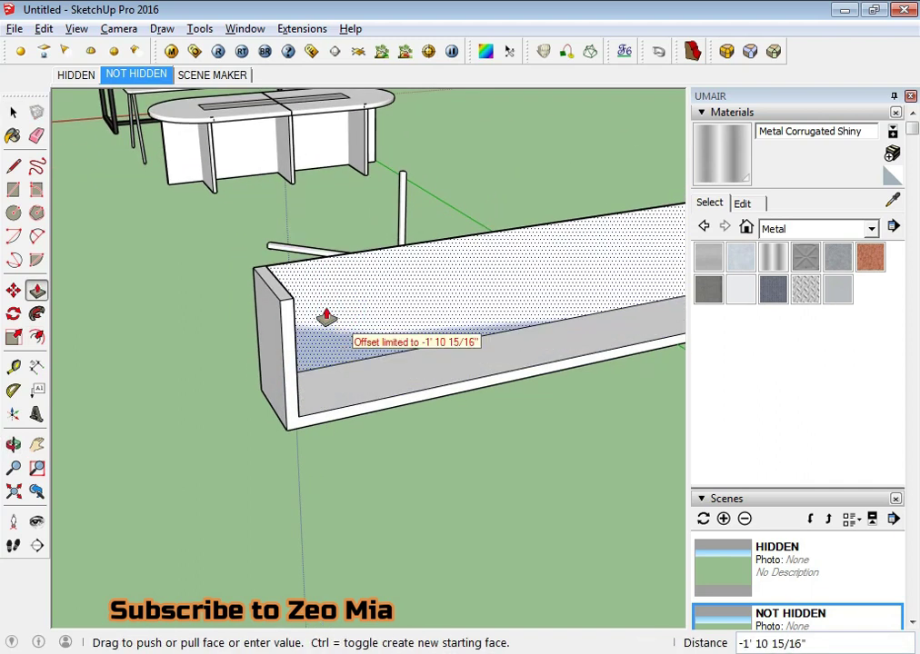
{"action": "left_click", "coordinate": [325, 316]}
{"action": "mouse_move", "coordinate": [353, 359]}
{"action": "middle_mouse_down"}
{"action": "mouse_move", "coordinate": [285, 358]}
{"action": "mouse_move", "coordinate": [284, 365]}
{"action": "middle_mouse_up"}
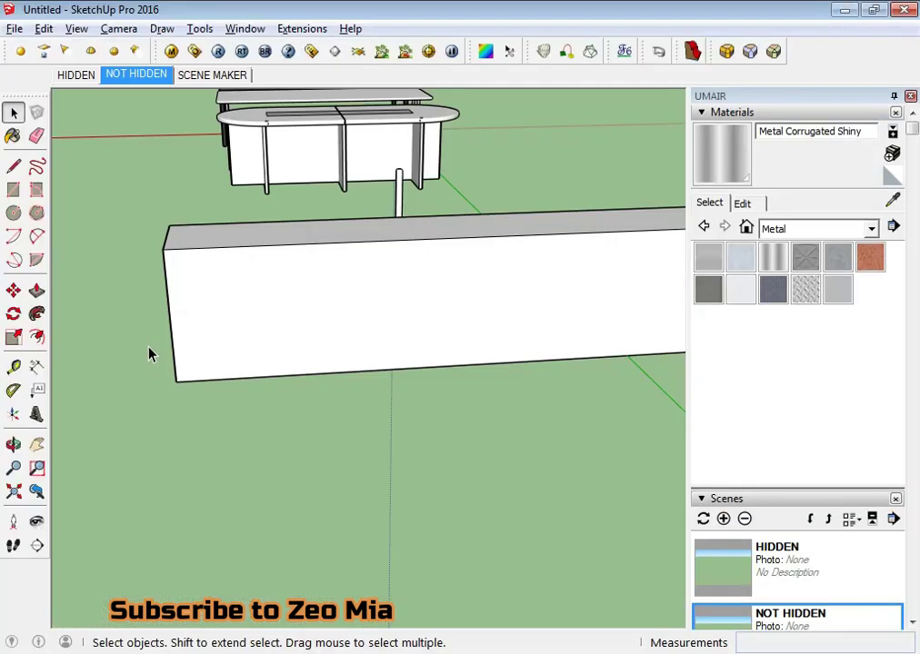
{"action": "scroll", "coordinate": [173, 364], "scroll_direction": "up", "scroll_amount": 2}
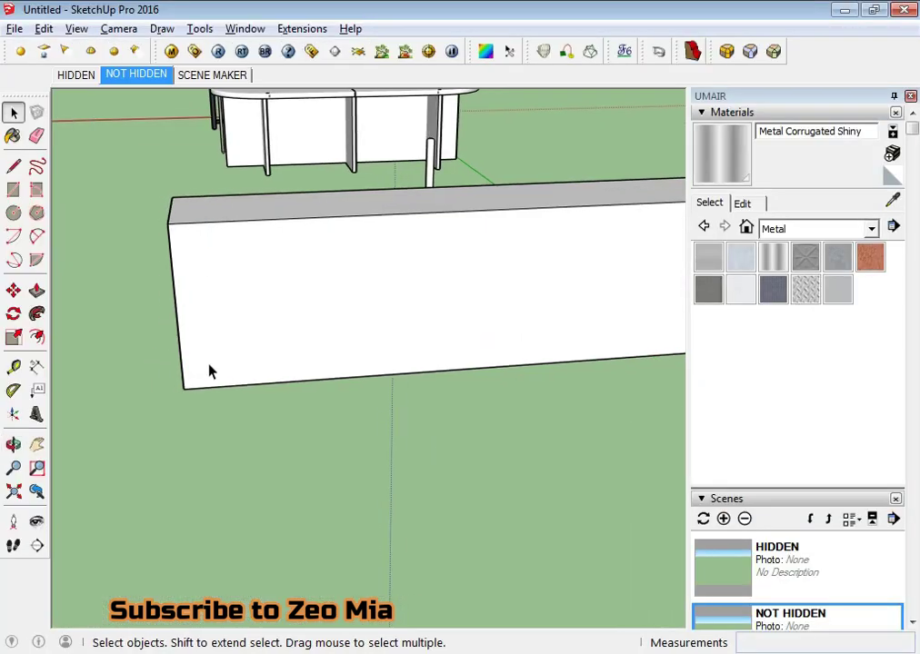
Draw a two-point fillet arc at the block's bottom end corner.
{"action": "key", "text": "a"}
{"action": "left_click", "coordinate": [180, 353]}
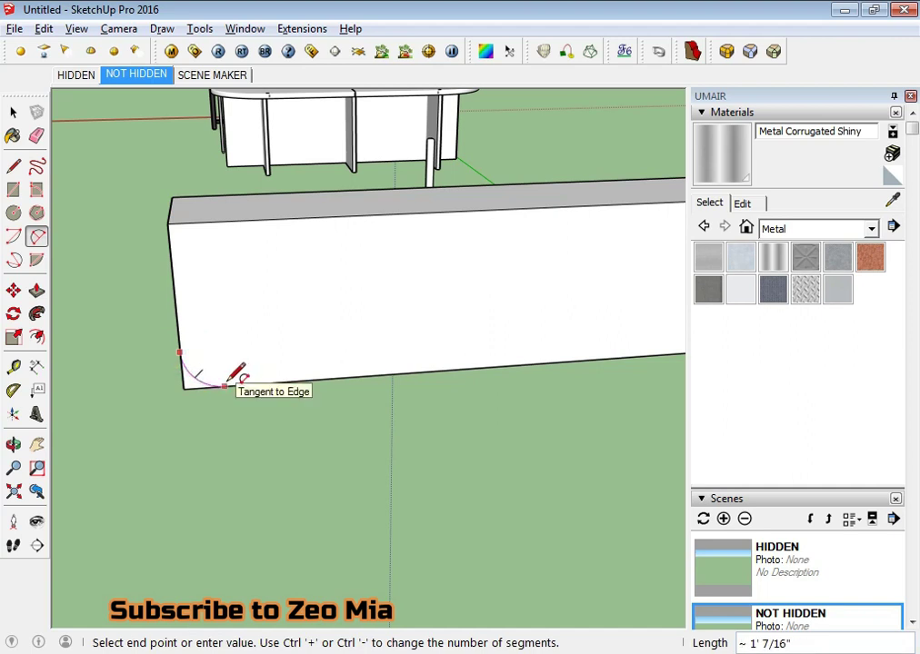
{"action": "key", "text": "Escape"}
{"action": "left_click", "coordinate": [178, 344]}
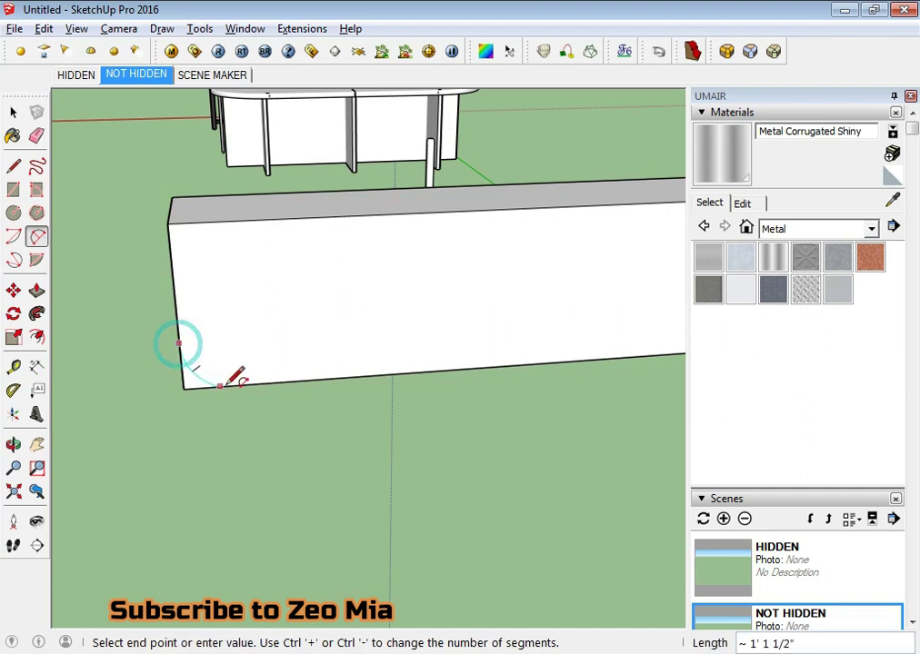
{"action": "mouse_move", "coordinate": [226, 380]}
{"action": "middle_mouse_down"}
{"action": "mouse_move", "coordinate": [401, 329]}
{"action": "mouse_move", "coordinate": [160, 349]}
{"action": "middle_mouse_up"}
{"action": "left_click", "coordinate": [377, 341]}
{"action": "key", "text": "space"}
{"action": "scroll", "coordinate": [382, 350], "scroll_direction": "up", "scroll_amount": 2}
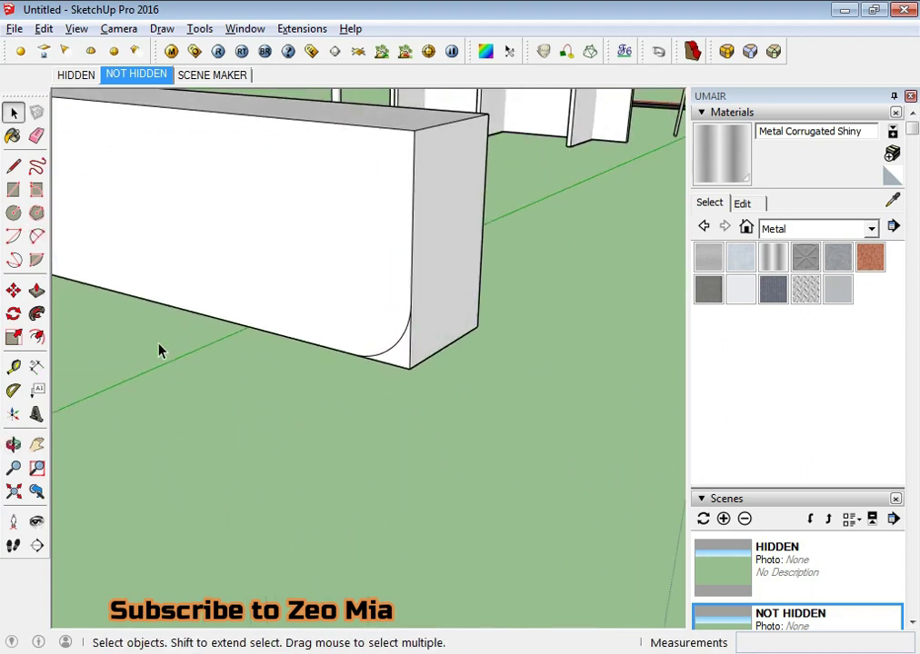
Push away the corner piece so the block's end curves into its underside.
{"action": "key", "text": "p"}
{"action": "left_click", "coordinate": [488, 310]}
{"action": "mouse_move", "coordinate": [405, 304]}
{"action": "middle_mouse_down"}
{"action": "mouse_move", "coordinate": [427, 359]}
{"action": "mouse_move", "coordinate": [373, 312]}
{"action": "mouse_move", "coordinate": [517, 296]}
{"action": "mouse_move", "coordinate": [244, 405]}
{"action": "mouse_move", "coordinate": [273, 349]}
{"action": "mouse_move", "coordinate": [485, 297]}
{"action": "middle_mouse_up"}
{"action": "key", "text": "space"}
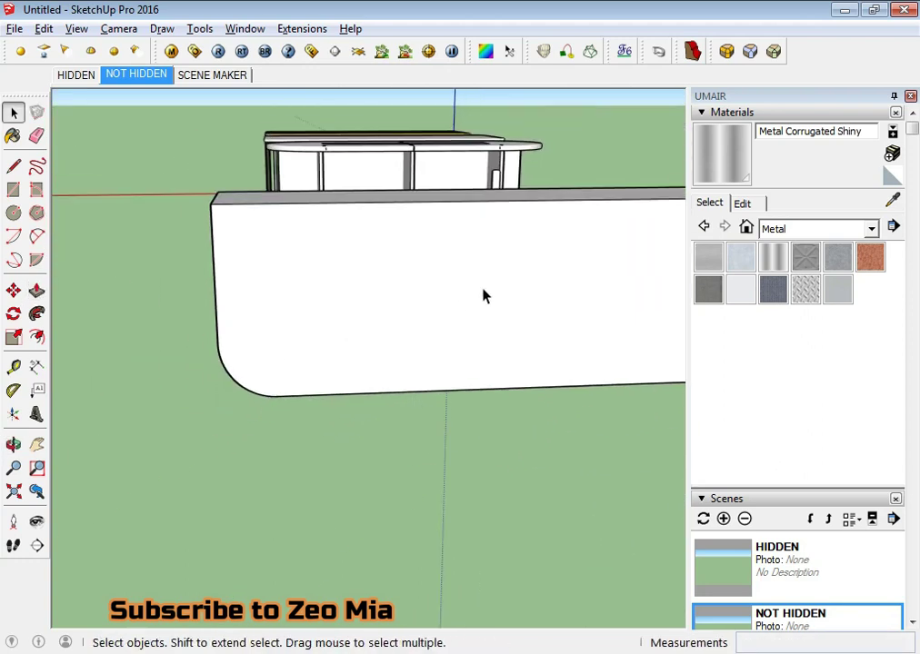
{"action": "left_click", "coordinate": [481, 289]}
{"action": "left_click", "coordinate": [457, 309], "text": "shift"}
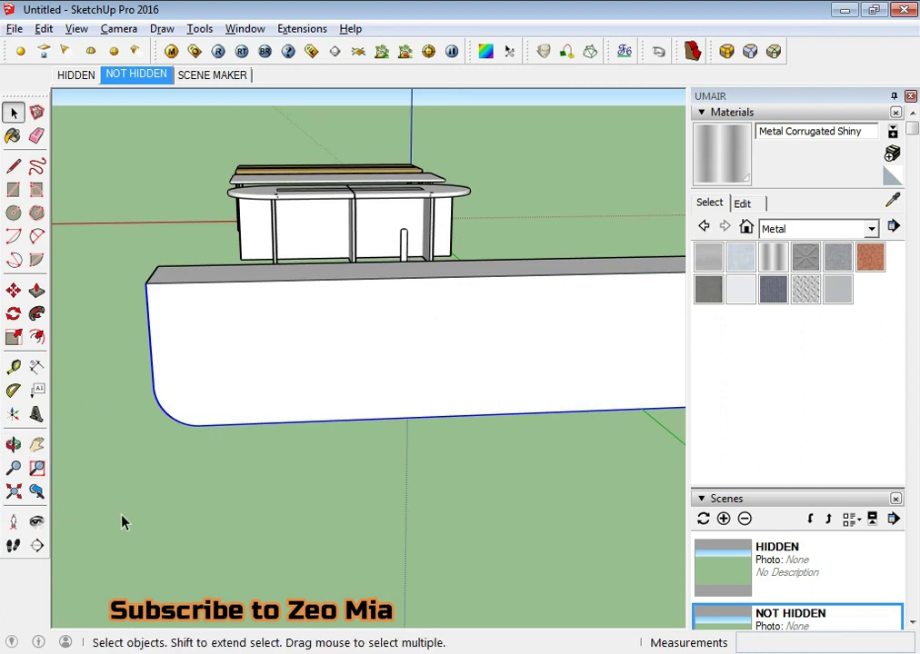
Offset the front face outline of the white block inward, leaving a thin wall.
{"action": "key", "text": "f"}
{"action": "left_click", "coordinate": [150, 339]}
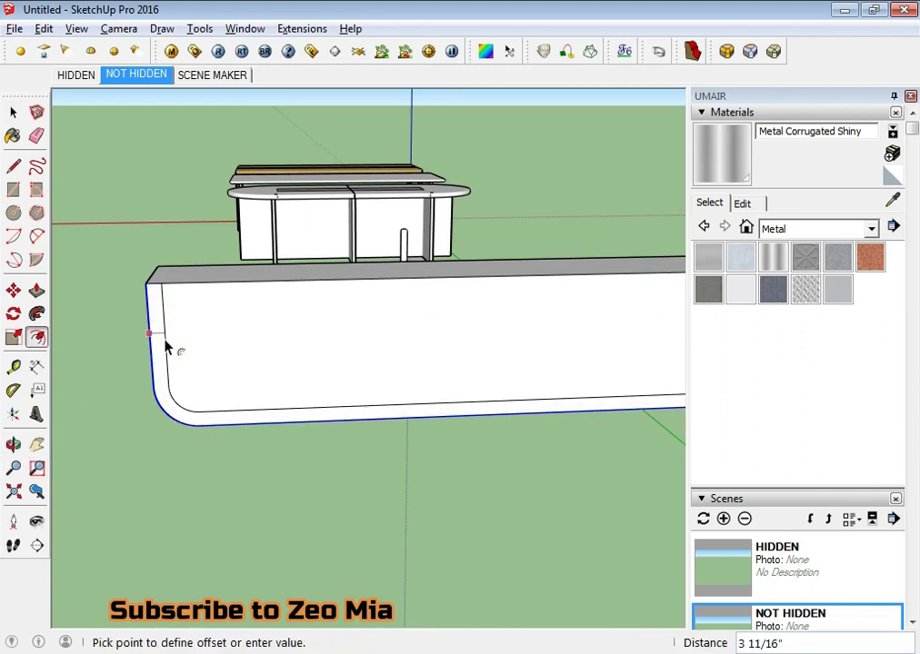
{"action": "left_click", "coordinate": [162, 338]}
{"action": "key", "text": "space"}
Push/Pull the inner front face through the block to hollow out the U-channel.
{"action": "scroll", "coordinate": [195, 377], "scroll_direction": "down", "scroll_amount": 3}
{"action": "left_click", "coordinate": [229, 379]}
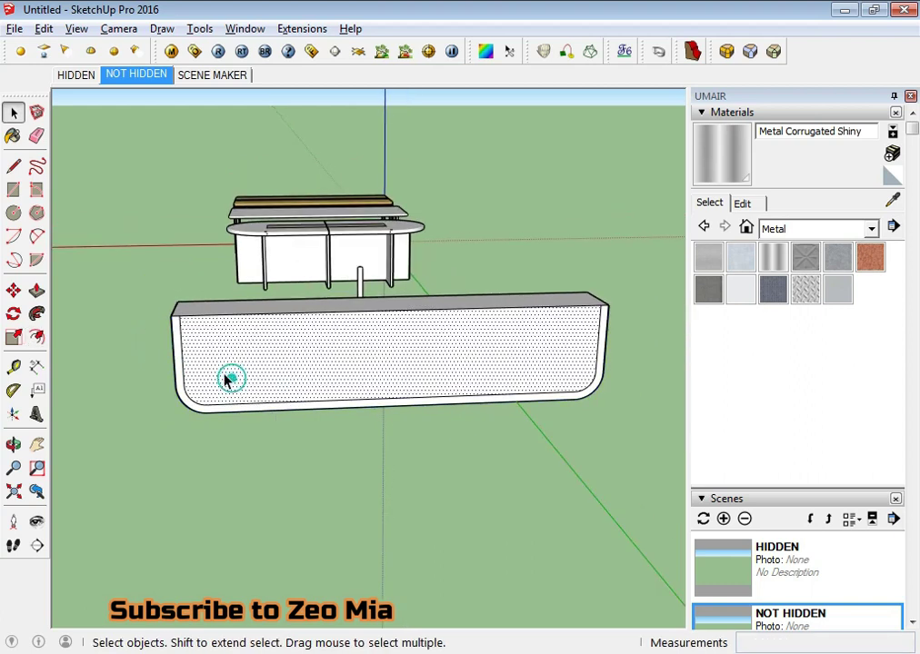
{"action": "scroll", "coordinate": [229, 379], "scroll_direction": "up", "scroll_amount": 2}
{"action": "key", "text": "p"}
{"action": "left_click", "coordinate": [220, 378]}
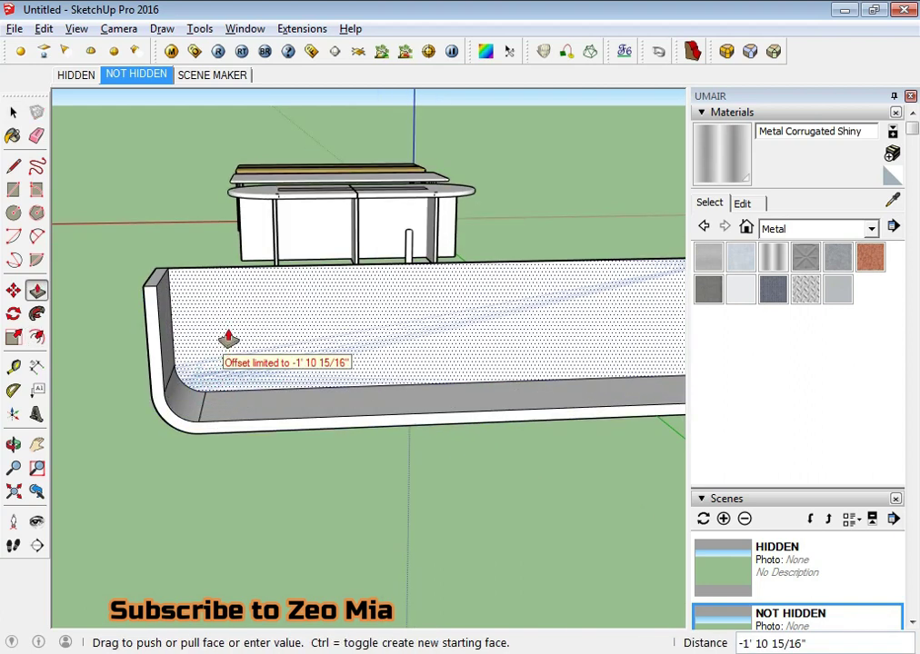
{"action": "left_click", "coordinate": [228, 339]}
{"action": "key", "text": "space"}
Orbit and zoom around the block to inspect the new U-shaped channel up close.
{"action": "mouse_move", "coordinate": [226, 343]}
{"action": "middle_mouse_down"}
{"action": "mouse_move", "coordinate": [400, 371]}
{"action": "mouse_move", "coordinate": [294, 390]}
{"action": "middle_mouse_up"}
{"action": "scroll", "coordinate": [309, 400], "scroll_direction": "up", "scroll_amount": 3}
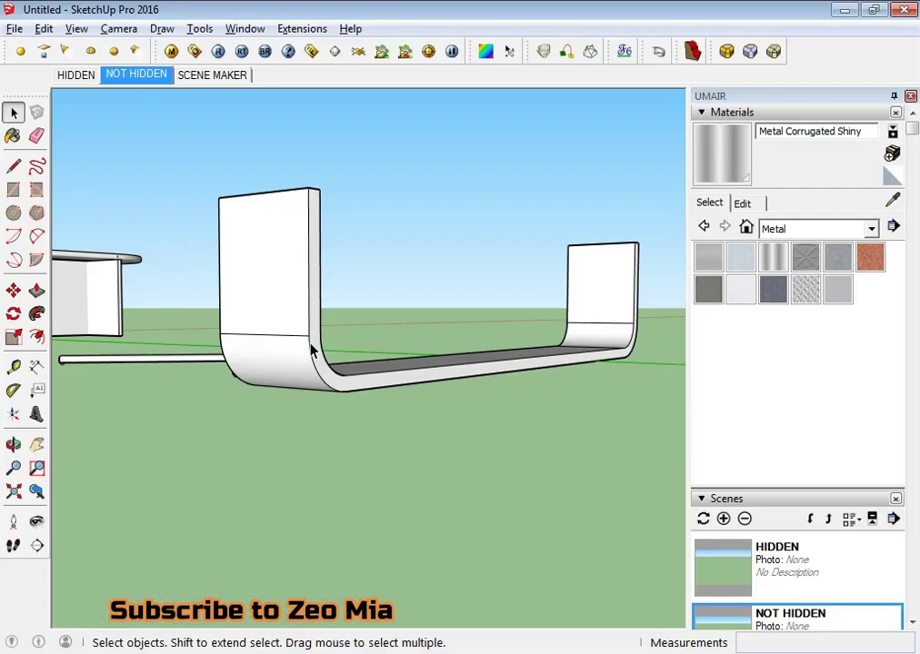
{"action": "scroll", "coordinate": [312, 354], "scroll_direction": "up", "scroll_amount": 3}
{"action": "mouse_move", "coordinate": [271, 359]}
{"action": "middle_mouse_down"}
{"action": "mouse_move", "coordinate": [365, 370]}
{"action": "mouse_move", "coordinate": [526, 211]}
{"action": "mouse_move", "coordinate": [341, 373]}
{"action": "middle_mouse_up"}
{"action": "scroll", "coordinate": [341, 374], "scroll_direction": "down", "scroll_amount": 3}
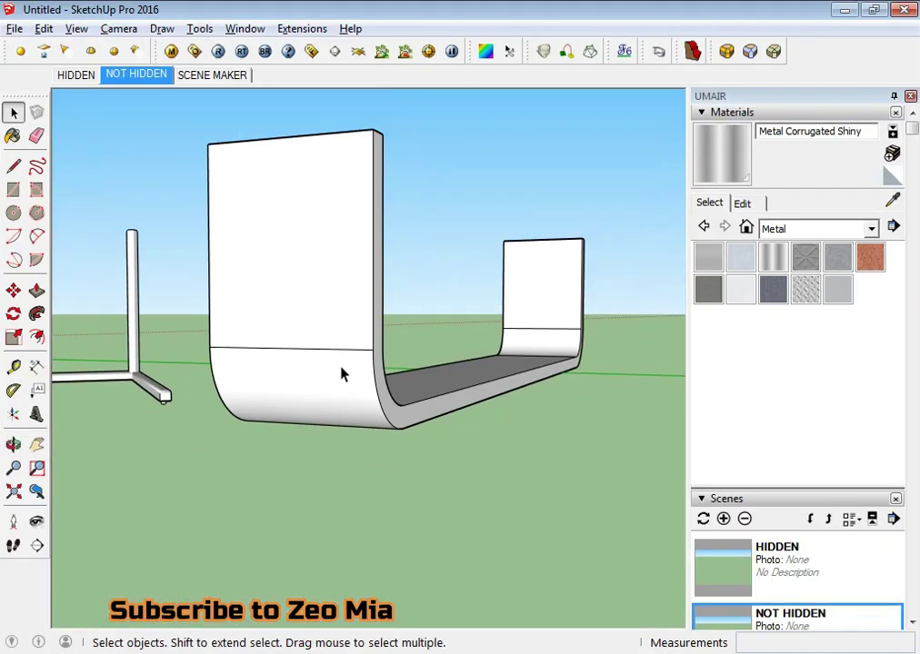
{"action": "scroll", "coordinate": [328, 380], "scroll_direction": "down", "scroll_amount": 3}
{"action": "scroll", "coordinate": [382, 481], "scroll_direction": "down", "scroll_amount": 1}
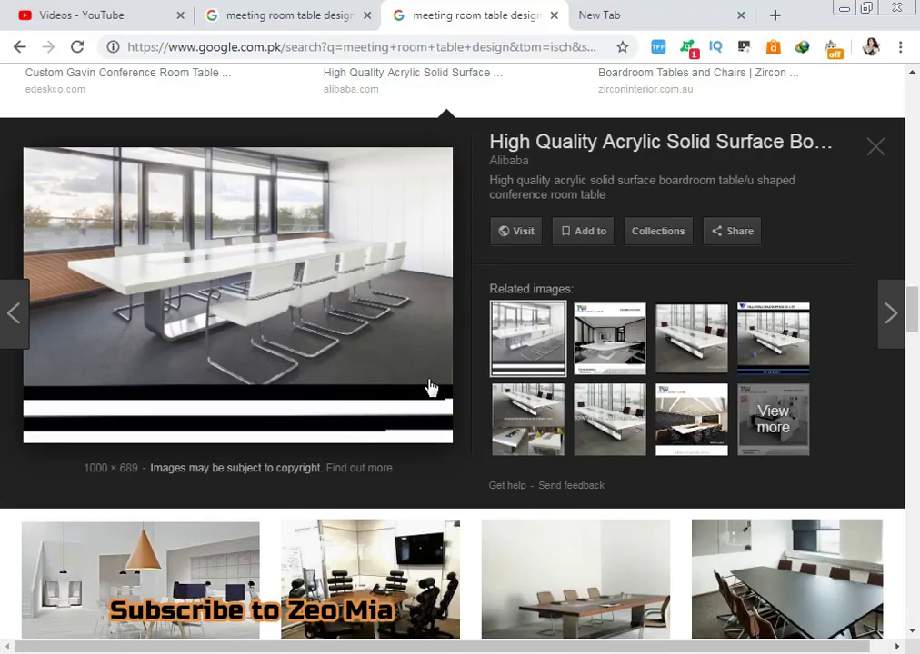
Browse the Google Images meeting-table results and preview the white table under the orange lamp.
{"action": "scroll", "coordinate": [429, 387], "scroll_direction": "down", "scroll_amount": 3}
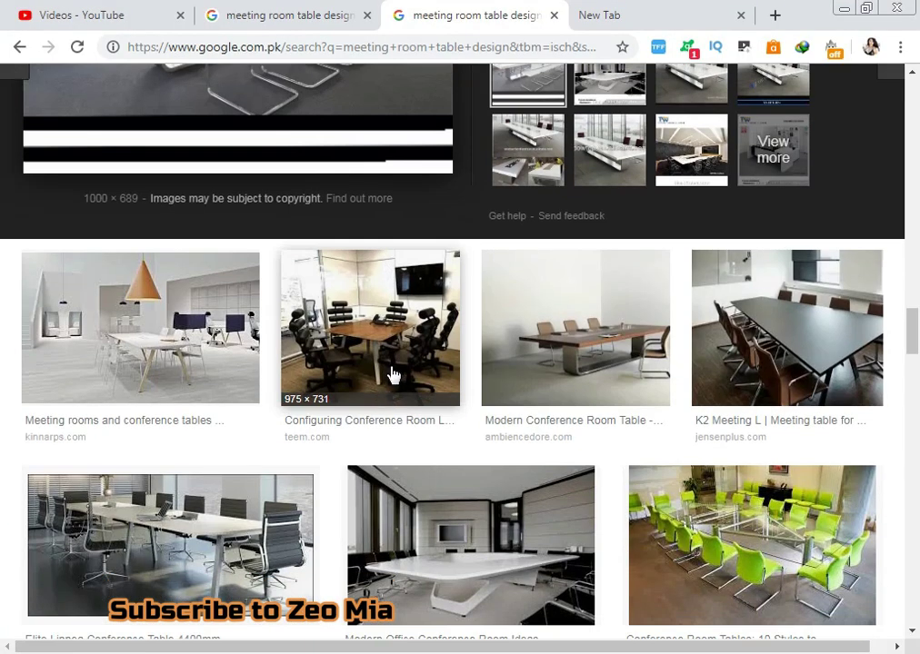
{"action": "left_click", "coordinate": [216, 325]}
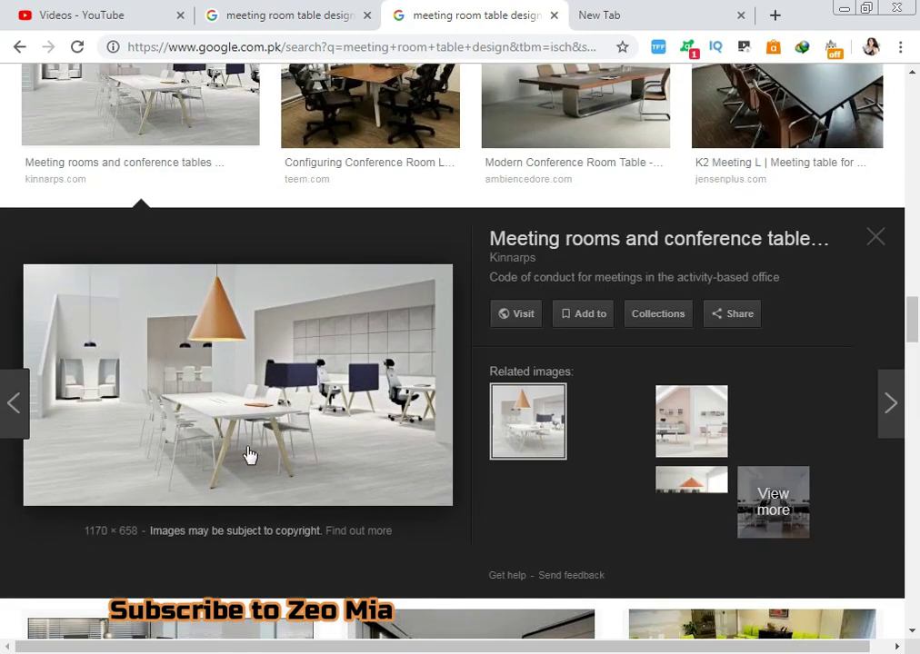
{"action": "scroll", "coordinate": [648, 471], "scroll_direction": "up", "scroll_amount": 3}
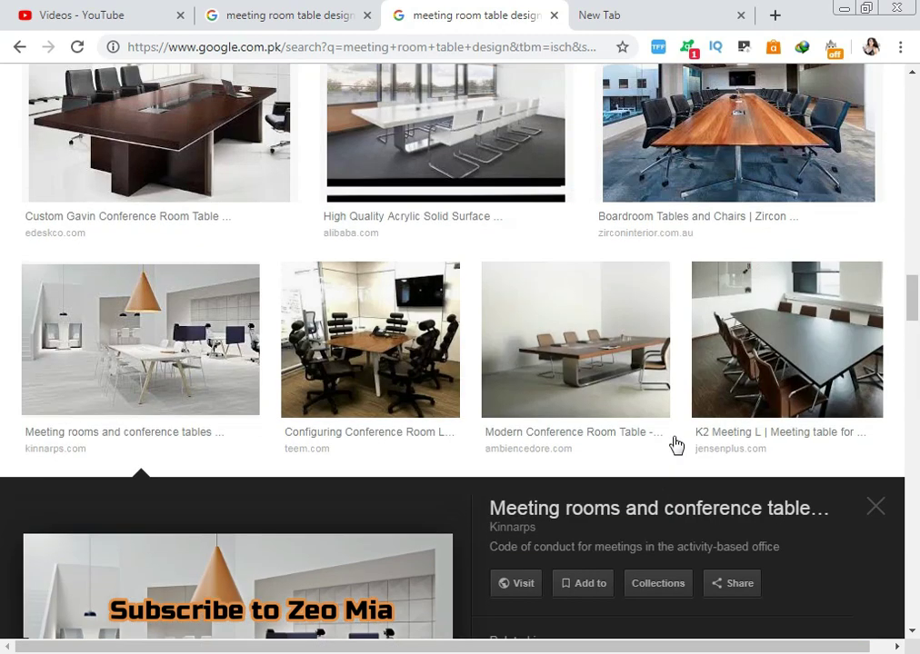
{"action": "scroll", "coordinate": [677, 445], "scroll_direction": "up", "scroll_amount": 1}
{"action": "scroll", "coordinate": [434, 290], "scroll_direction": "up", "scroll_amount": 5}
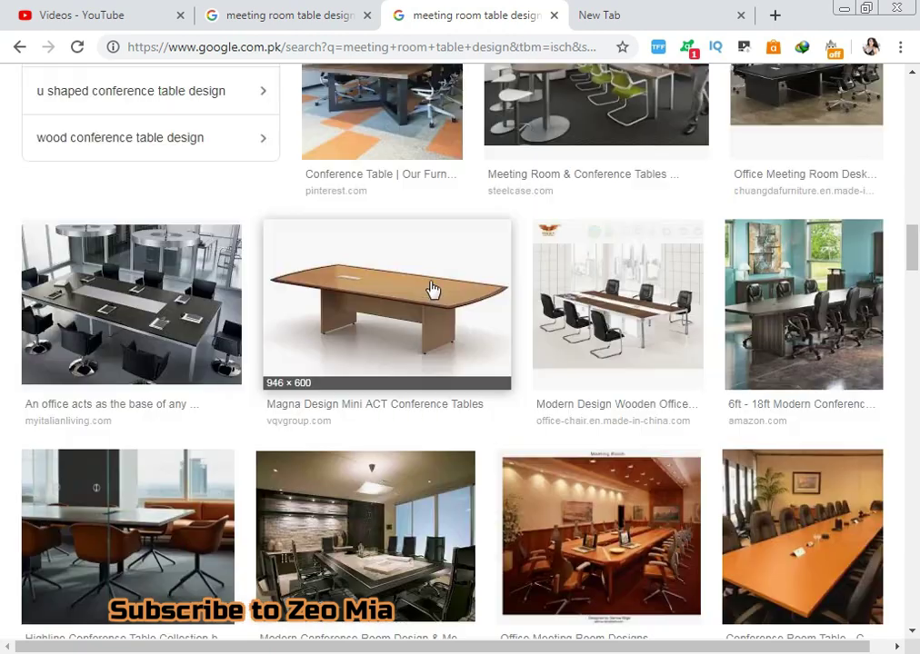
{"action": "scroll", "coordinate": [405, 324], "scroll_direction": "down", "scroll_amount": 2}
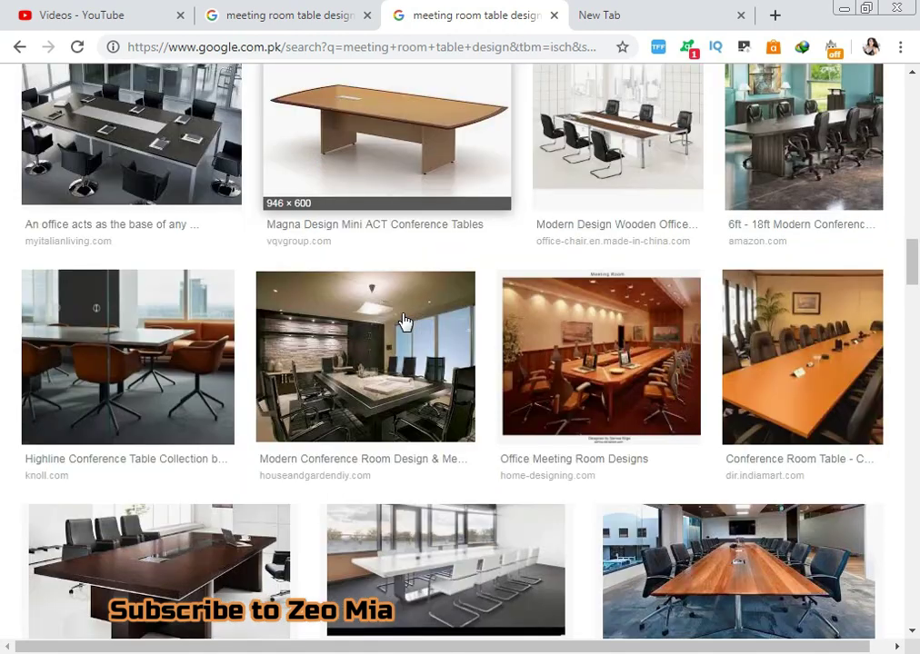
{"action": "scroll", "coordinate": [275, 474], "scroll_direction": "up", "scroll_amount": 3}
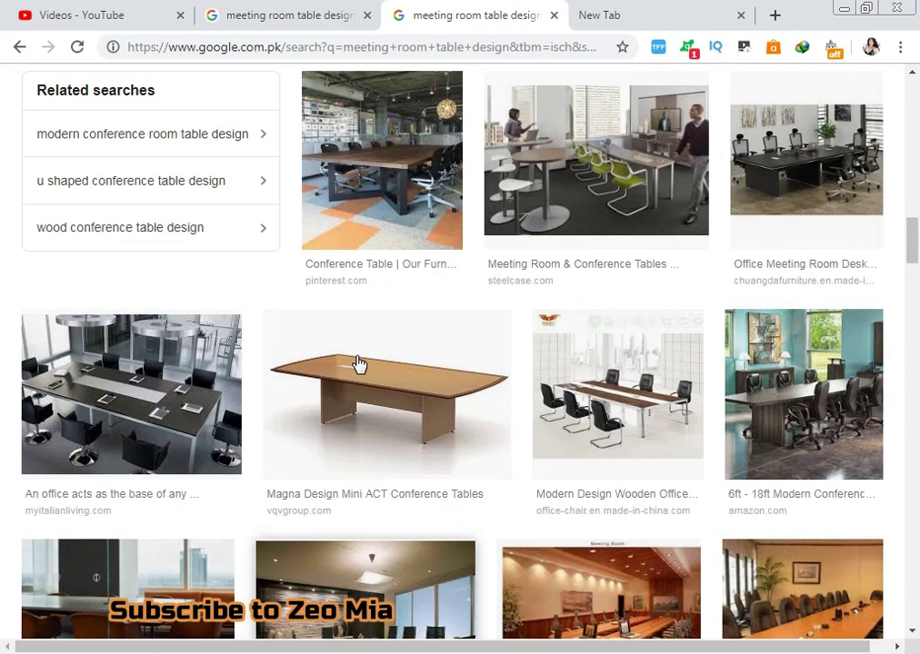
{"action": "scroll", "coordinate": [643, 405], "scroll_direction": "down", "scroll_amount": 7}
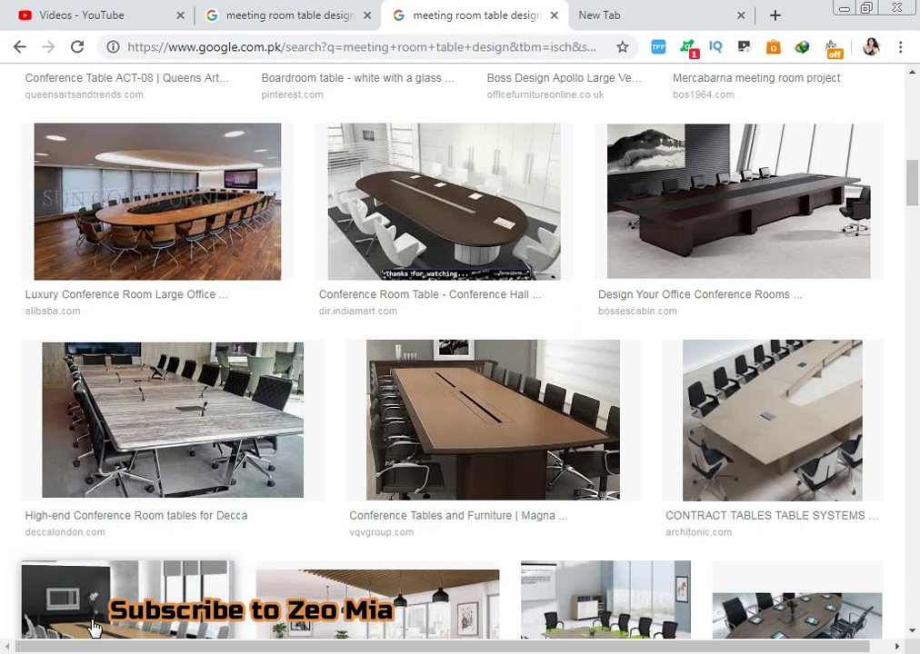
{"action": "scroll", "coordinate": [509, 420], "scroll_direction": "up", "scroll_amount": 2}
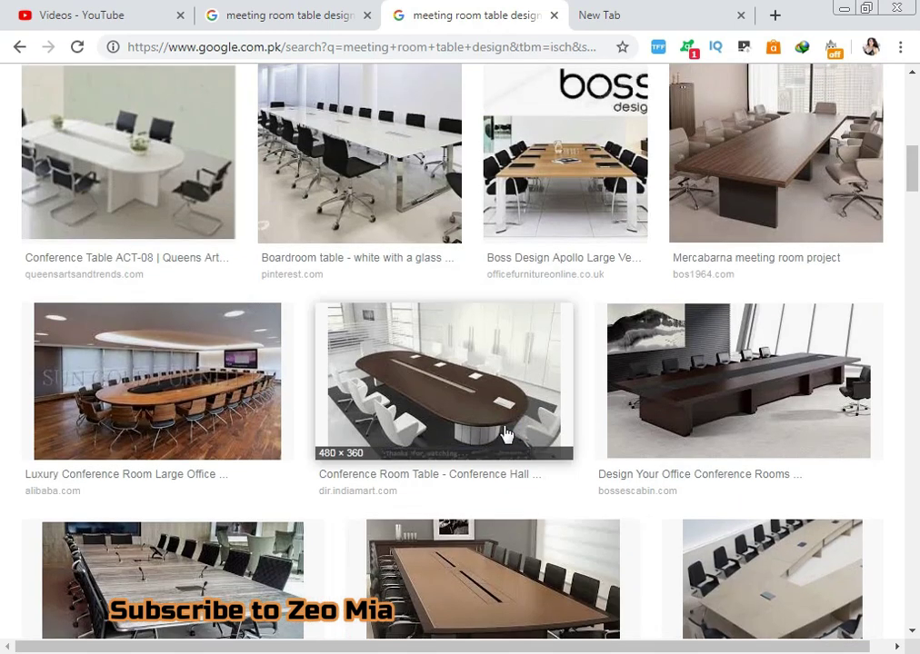
{"action": "scroll", "coordinate": [506, 435], "scroll_direction": "up", "scroll_amount": 2}
{"action": "scroll", "coordinate": [507, 432], "scroll_direction": "up", "scroll_amount": 2}
{"action": "scroll", "coordinate": [506, 429], "scroll_direction": "up", "scroll_amount": 4}
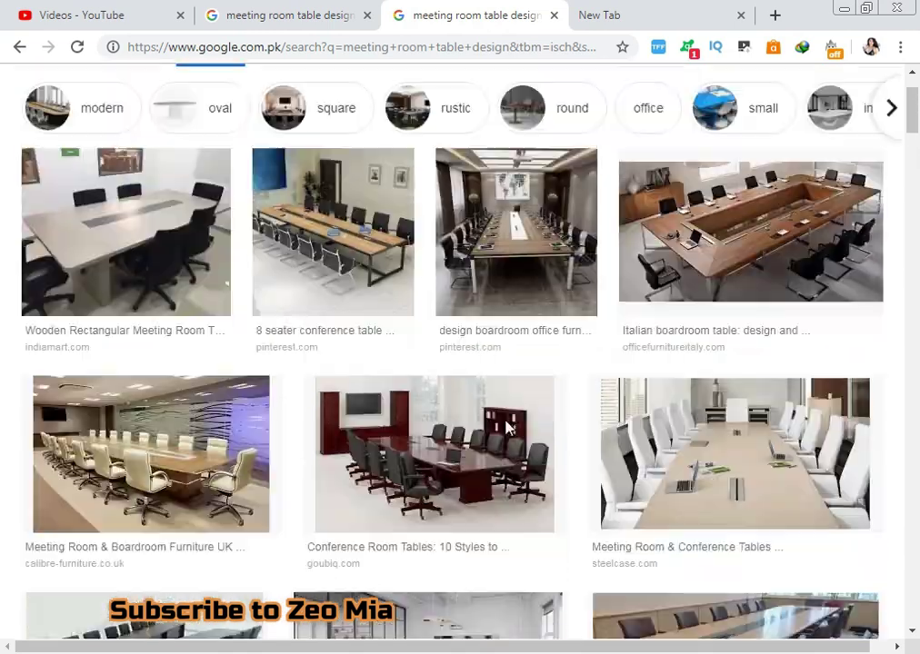
{"action": "scroll", "coordinate": [506, 427], "scroll_direction": "up", "scroll_amount": 1}
{"action": "mouse_move", "coordinate": [749, 232]}
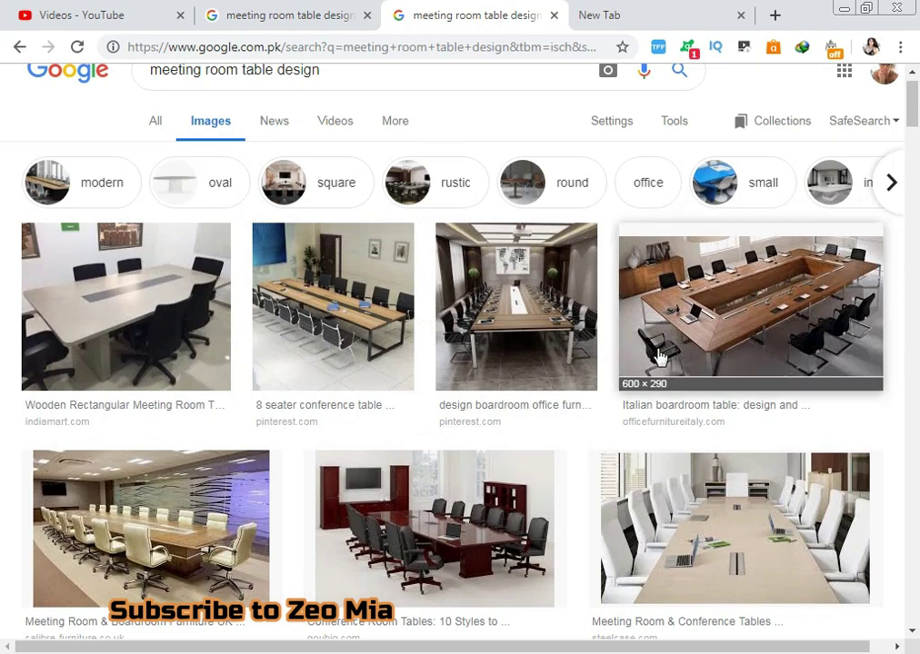
{"action": "scroll", "coordinate": [307, 345], "scroll_direction": "down", "scroll_amount": 1}
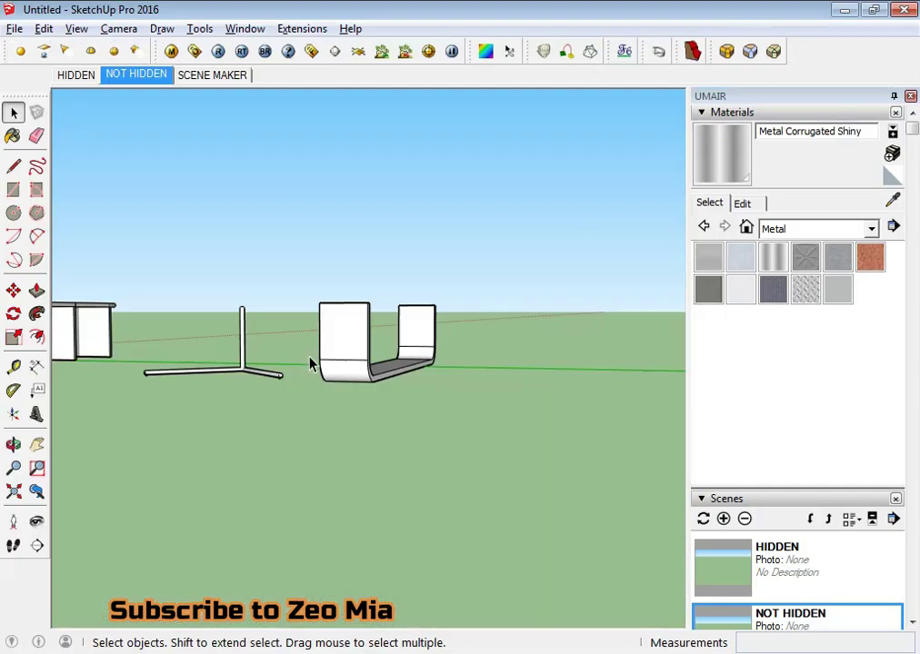
{"action": "scroll", "coordinate": [347, 372], "scroll_direction": "down", "scroll_amount": 3}
In SketchUp, hide the side panels and orbit/zoom to frame all table models side by side.
{"action": "middle_click_drag", "start_coordinate": [348, 372], "coordinate": [564, 390]}
{"action": "scroll", "coordinate": [489, 278], "scroll_direction": "up", "scroll_amount": 3}
{"action": "middle_click_drag", "start_coordinate": [489, 278], "coordinate": [505, 364]}
{"action": "scroll", "coordinate": [483, 390], "scroll_direction": "down", "scroll_amount": 2}
{"action": "scroll", "coordinate": [482, 390], "scroll_direction": "down", "scroll_amount": 1}
{"action": "left_click", "coordinate": [910, 96]}
{"action": "scroll", "coordinate": [610, 354], "scroll_direction": "up", "scroll_amount": 2}
{"action": "mouse_move", "coordinate": [609, 353]}
{"action": "middle_mouse_down"}
{"action": "mouse_move", "coordinate": [611, 273]}
{"action": "mouse_move", "coordinate": [507, 312]}
{"action": "mouse_move", "coordinate": [538, 318]}
{"action": "mouse_move", "coordinate": [503, 308]}
{"action": "mouse_move", "coordinate": [509, 341]}
{"action": "middle_mouse_up"}
{"action": "scroll", "coordinate": [514, 318], "scroll_direction": "up", "scroll_amount": 2}
{"action": "scroll", "coordinate": [488, 345], "scroll_direction": "up", "scroll_amount": 2}
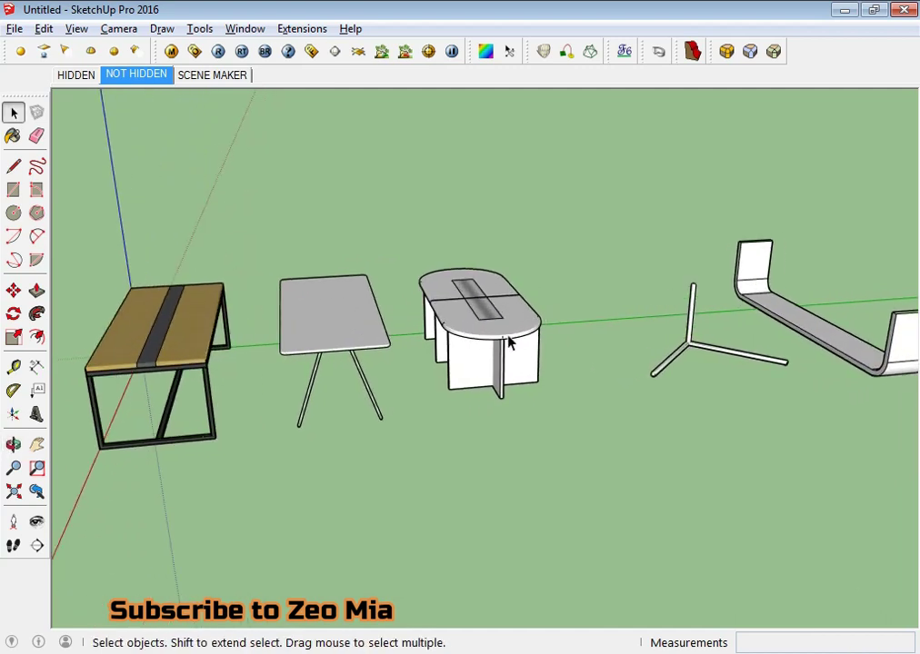